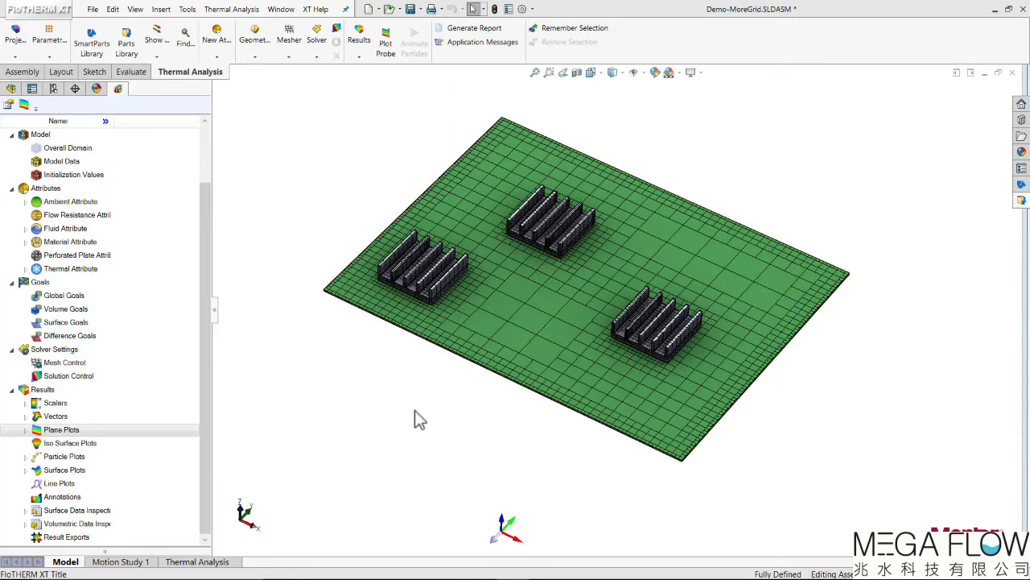
# Step: Create a new ParaView-format result export that includes Temperature and Velocity
pyautogui.rightClick(112, 539)
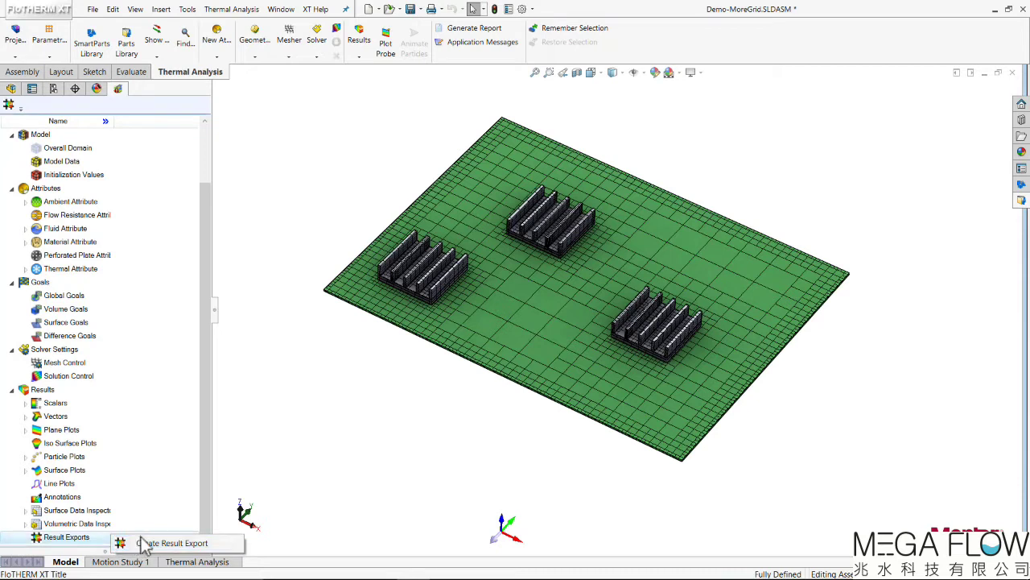
pyautogui.click(145, 542)
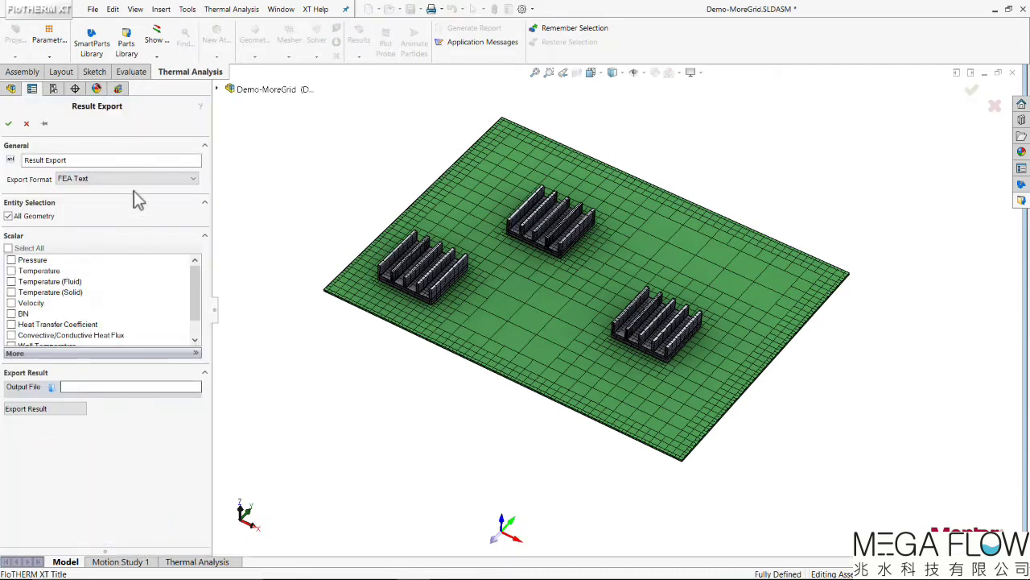
pyautogui.click(126, 180)
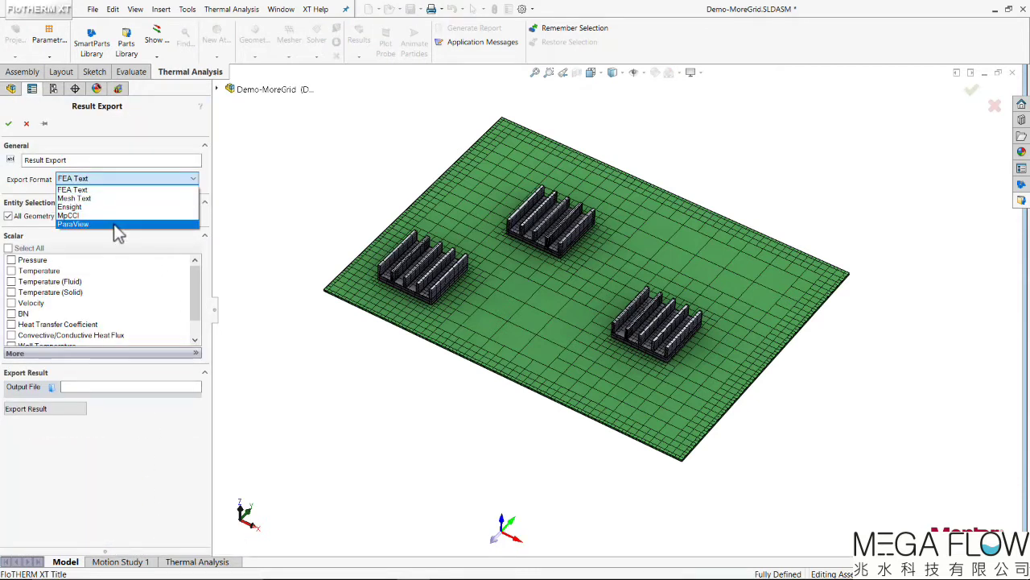
pyautogui.click(117, 225)
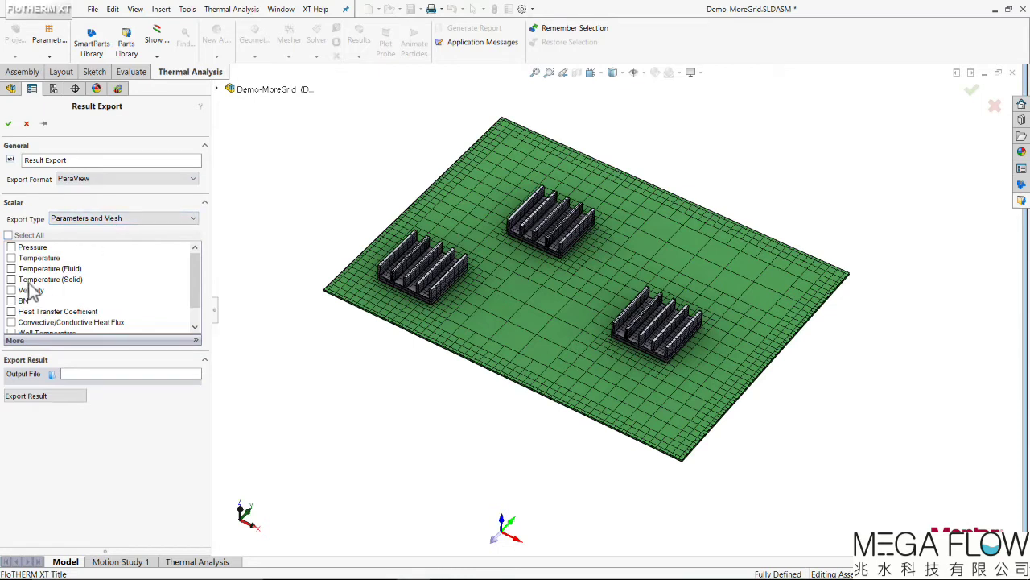
pyautogui.click(12, 257)
pyautogui.click(11, 289)
# Step: Save the export as 'project' in the Paraview_Results folder and run it
pyautogui.click(52, 374)
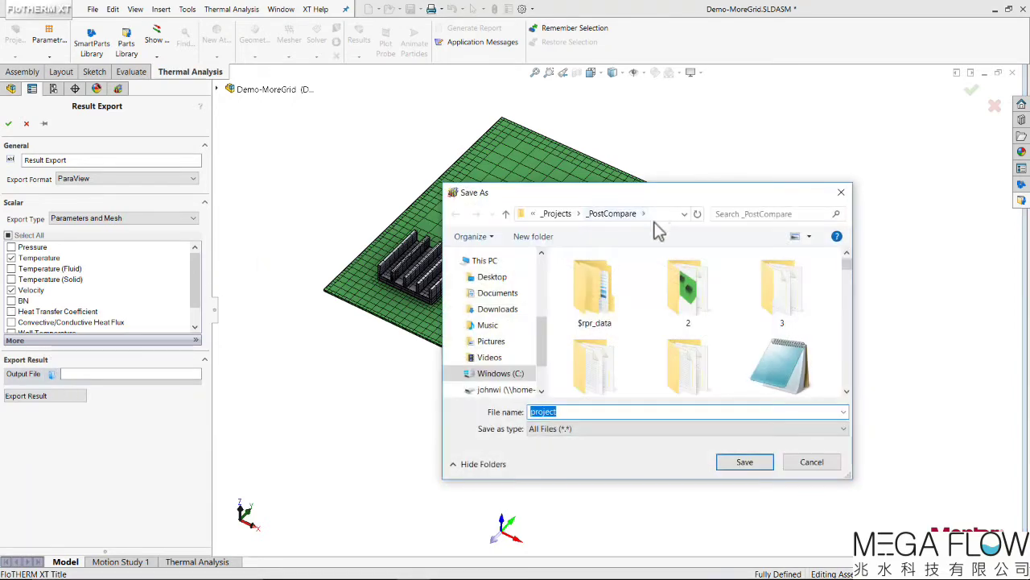
pyautogui.click(664, 214)
pyautogui.hotkey('ctrl', 'v')
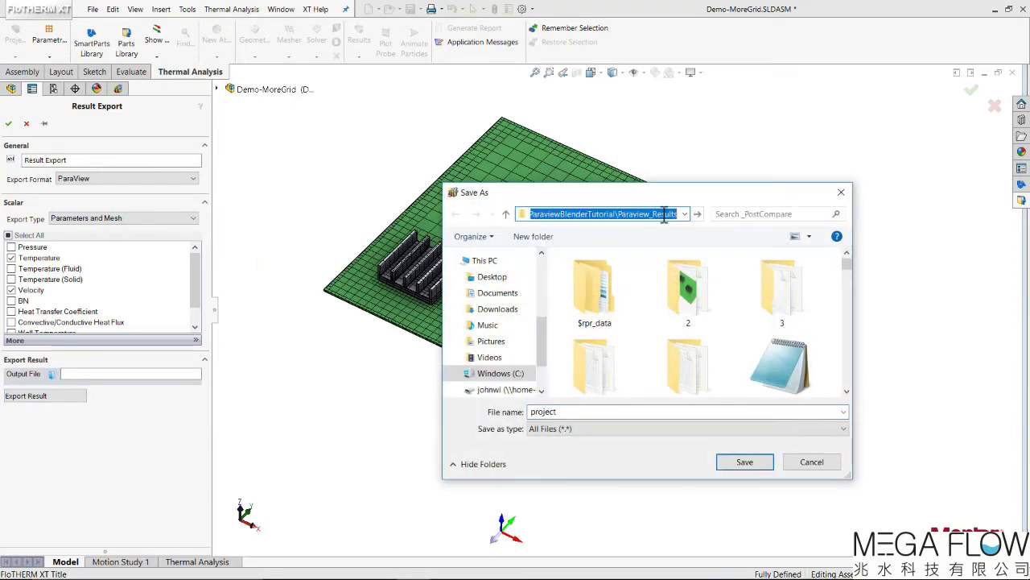
pyautogui.press('Return')
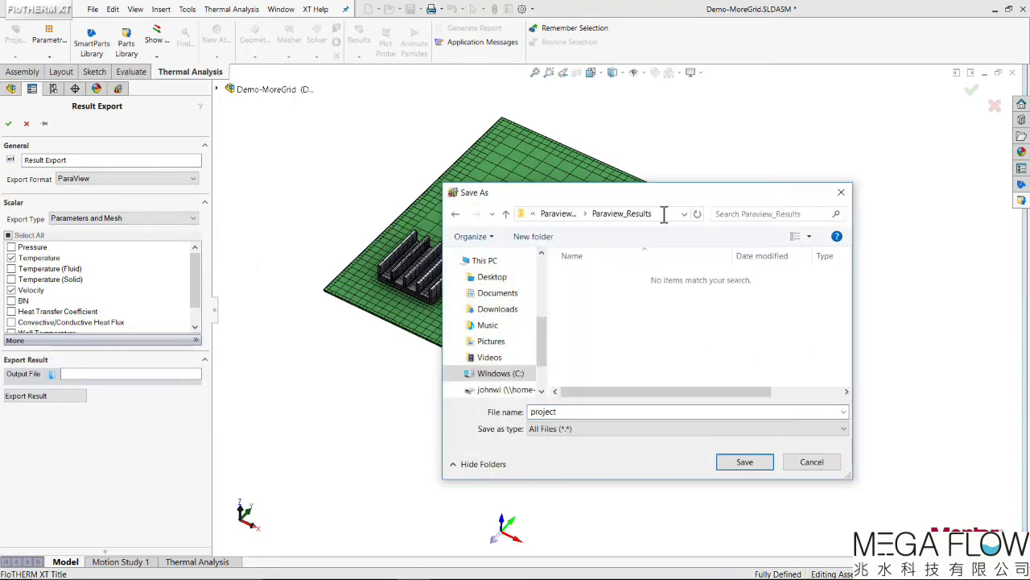
pyautogui.click(746, 463)
pyautogui.click(49, 398)
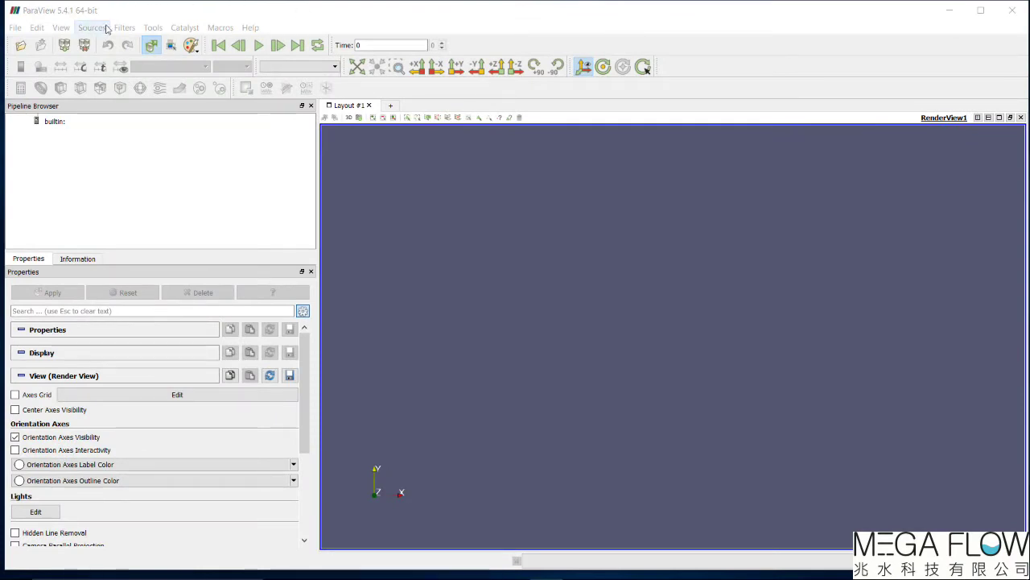
# Step: Bring the NVIDIA Control Panel forward from the Windows taskbar
pyautogui.moveTo(523, 574)
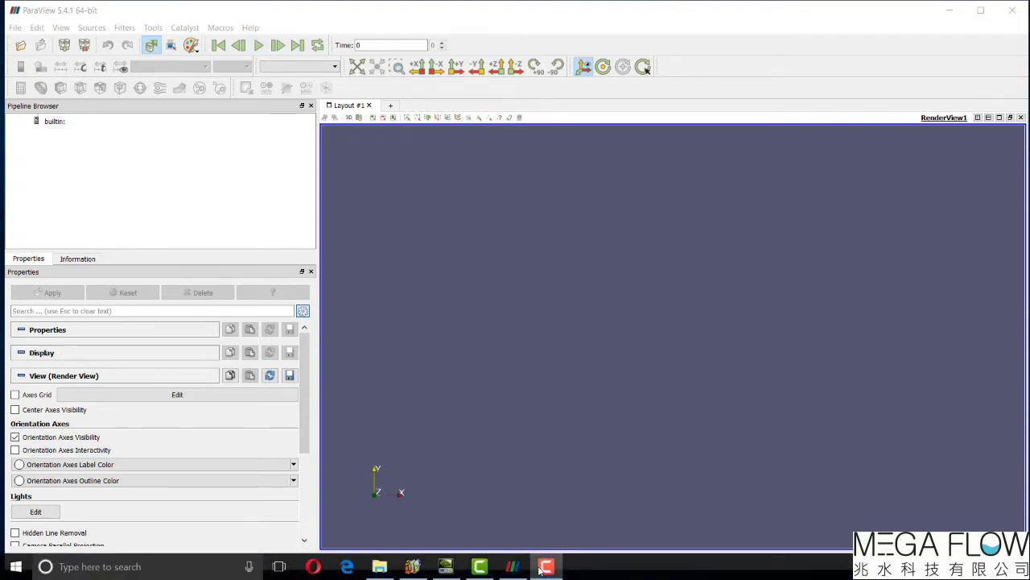
pyautogui.click(446, 568)
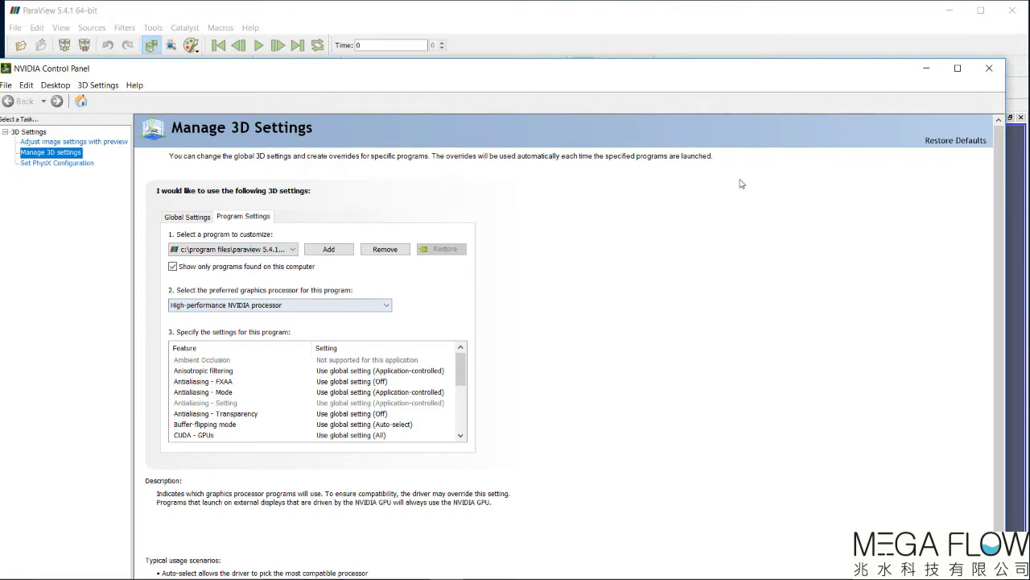
pyautogui.click(1001, 71)
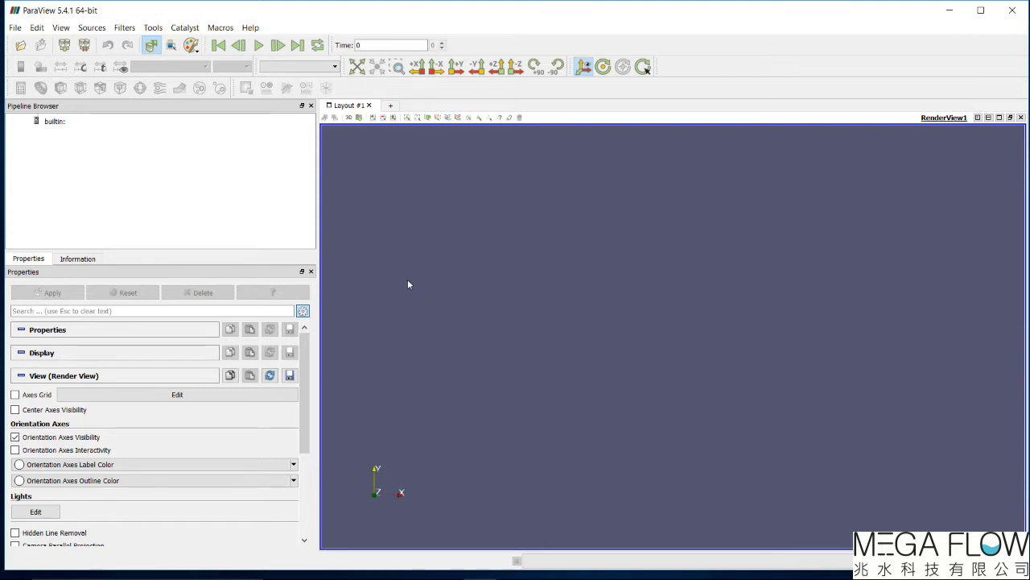
# Step: Check the File menu without choosing anything, then start opening a data file
pyautogui.click(16, 29)
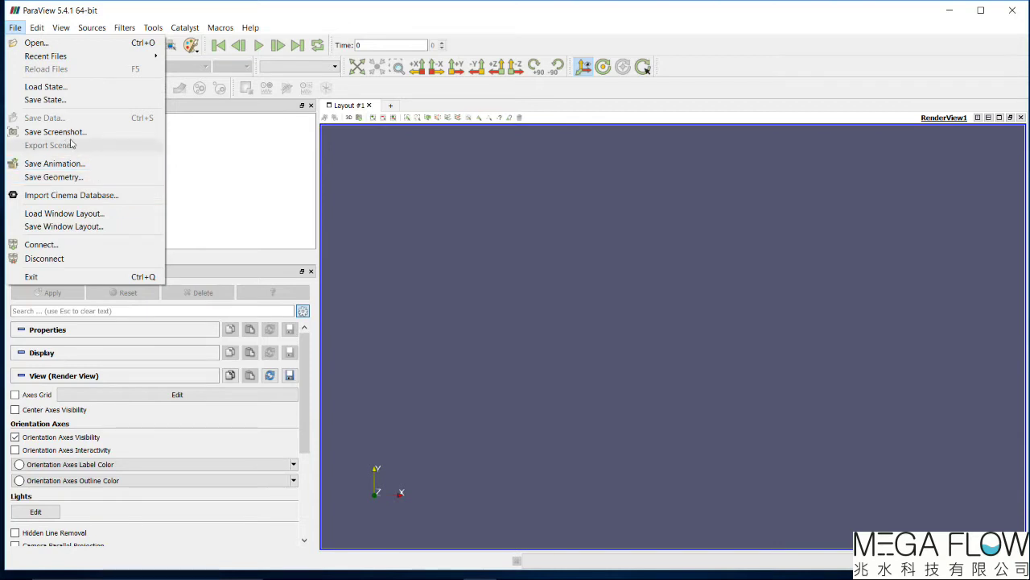
pyautogui.click(421, 26)
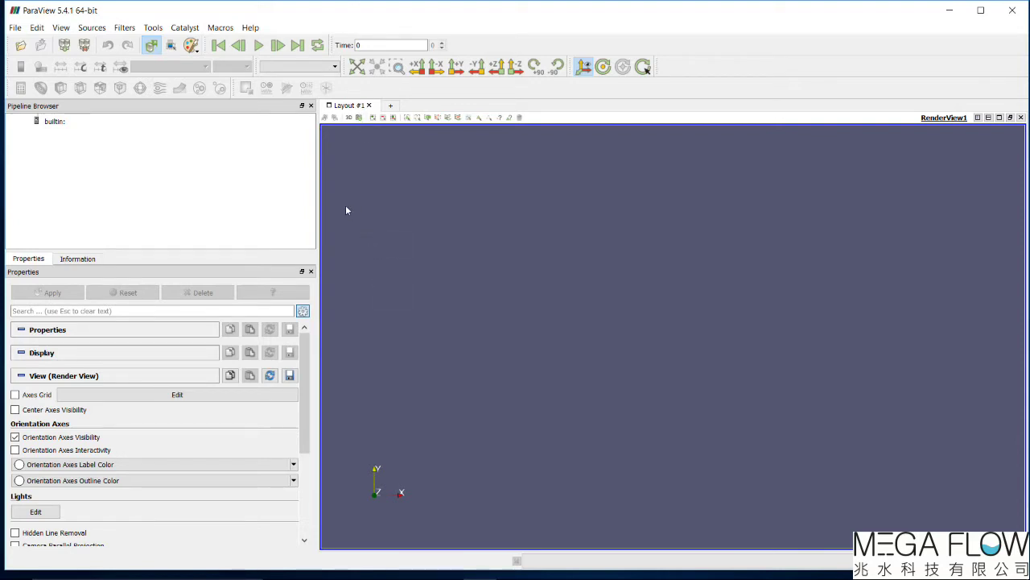
pyautogui.click(22, 48)
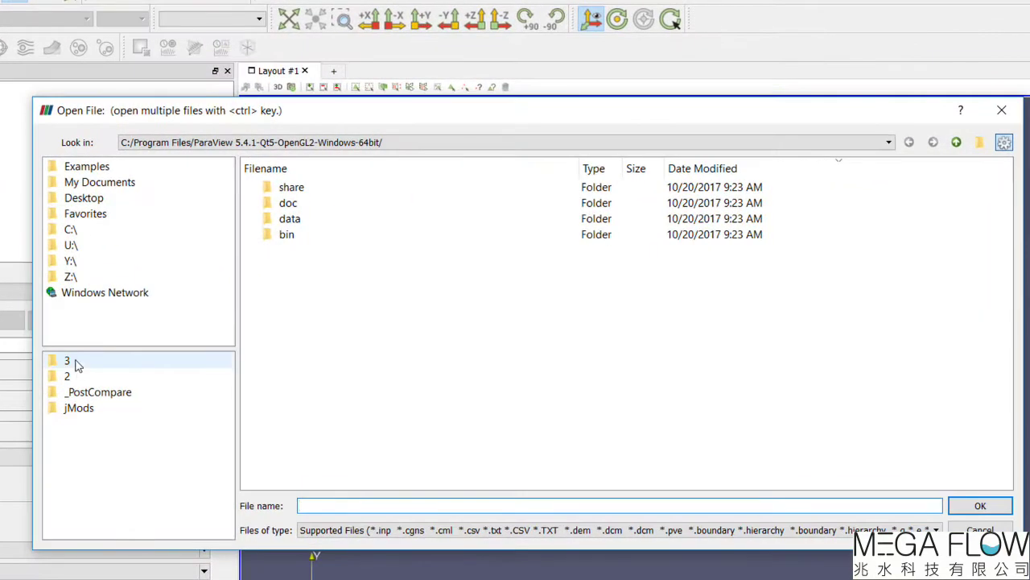
# Step: Go up to _Projects, enter ParaviewBlenderTutorial > Paraview_Results, and pick project.vtm
pyautogui.click(72, 362)
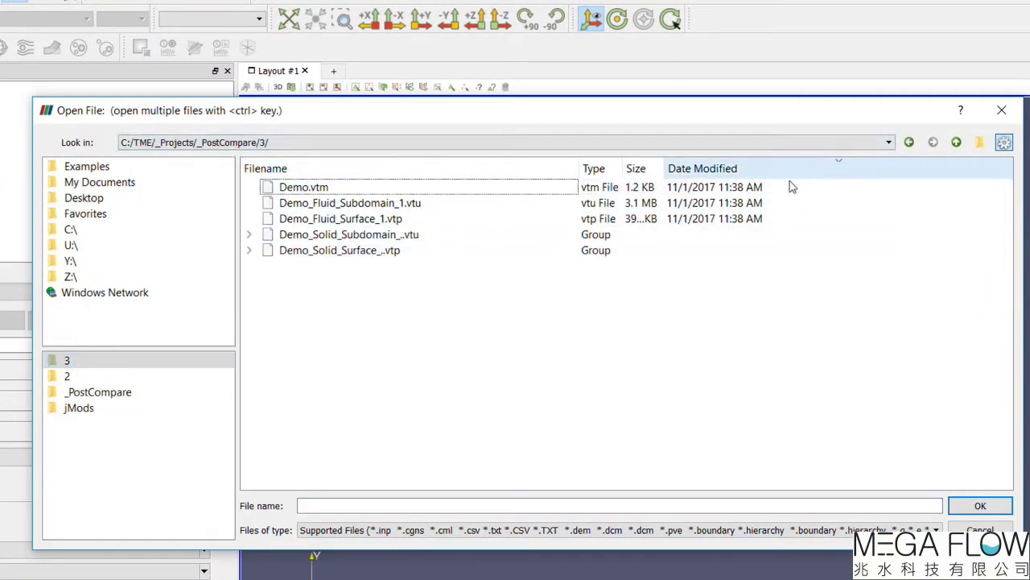
pyautogui.click(956, 142)
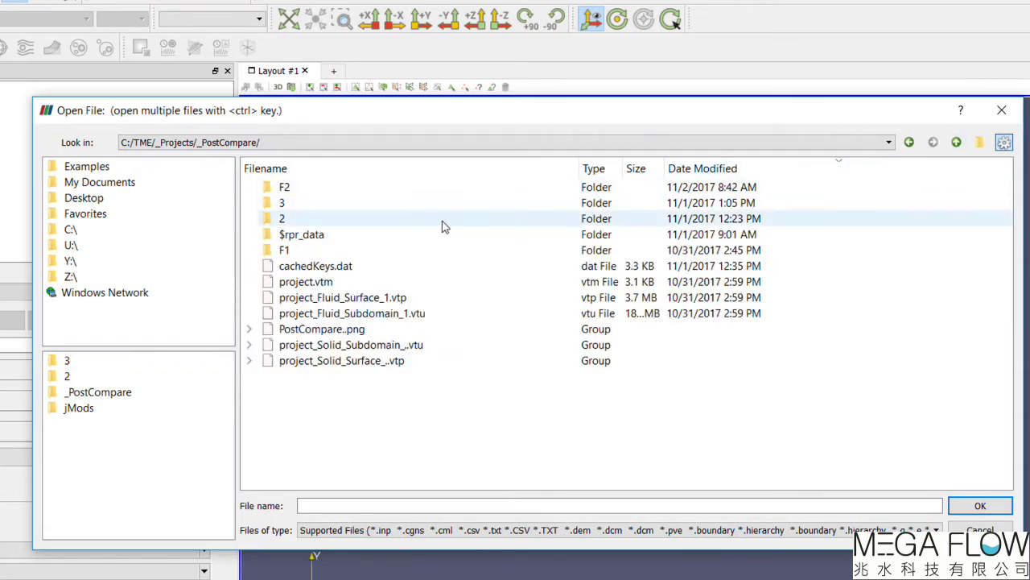
pyautogui.click(956, 142)
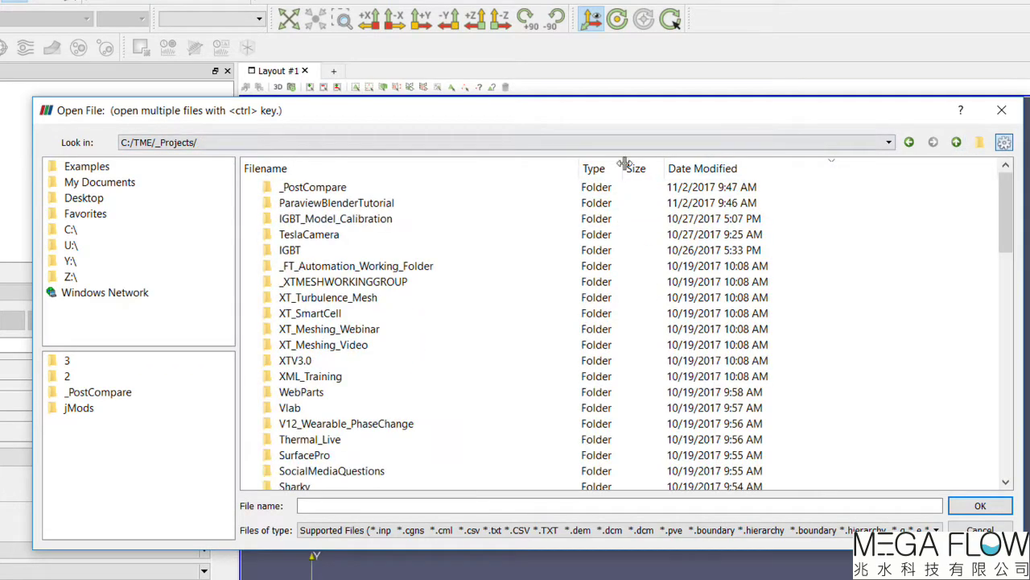
pyautogui.doubleClick(358, 202)
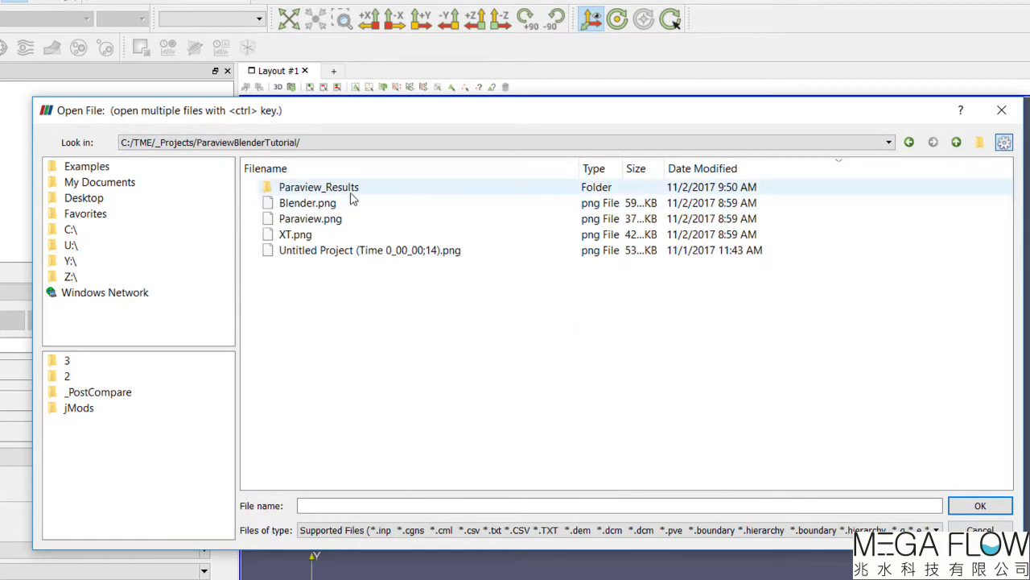
pyautogui.doubleClick(351, 191)
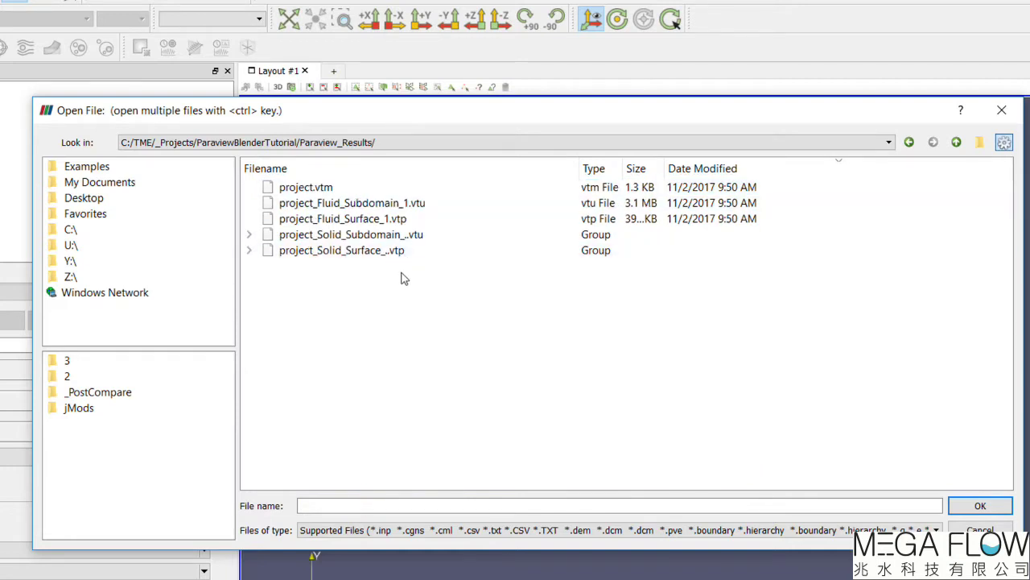
pyautogui.click(323, 189)
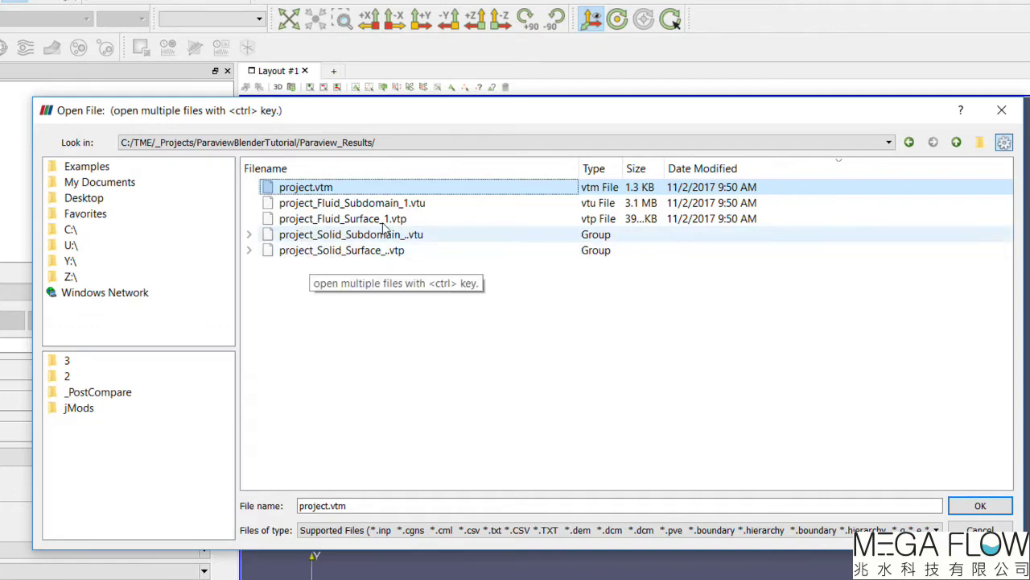
# Step: Browse the fluid subdomain, fluid surface and solid surface file groups in Paraview_Results
pyautogui.click(397, 204)
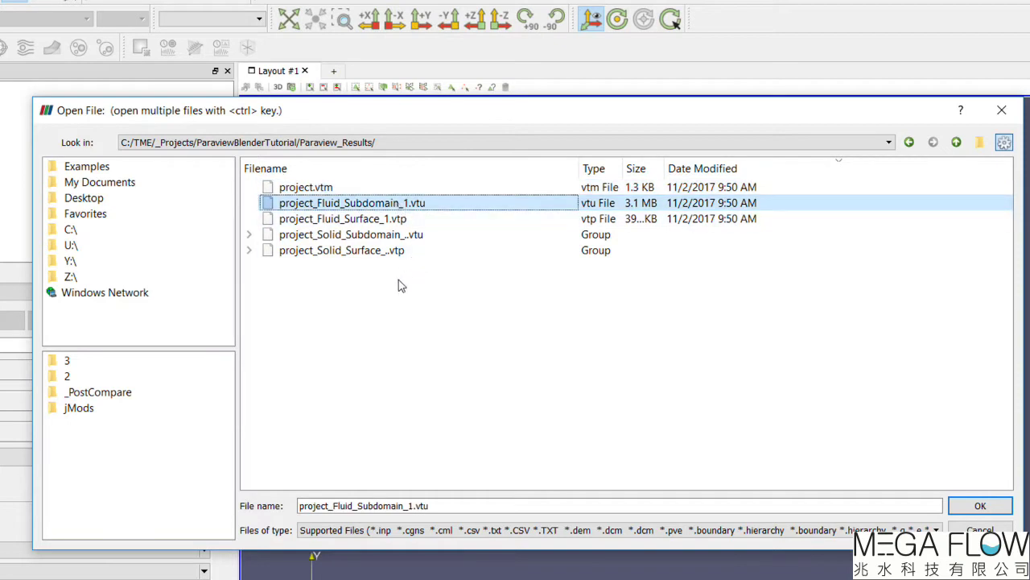
pyautogui.click(249, 235)
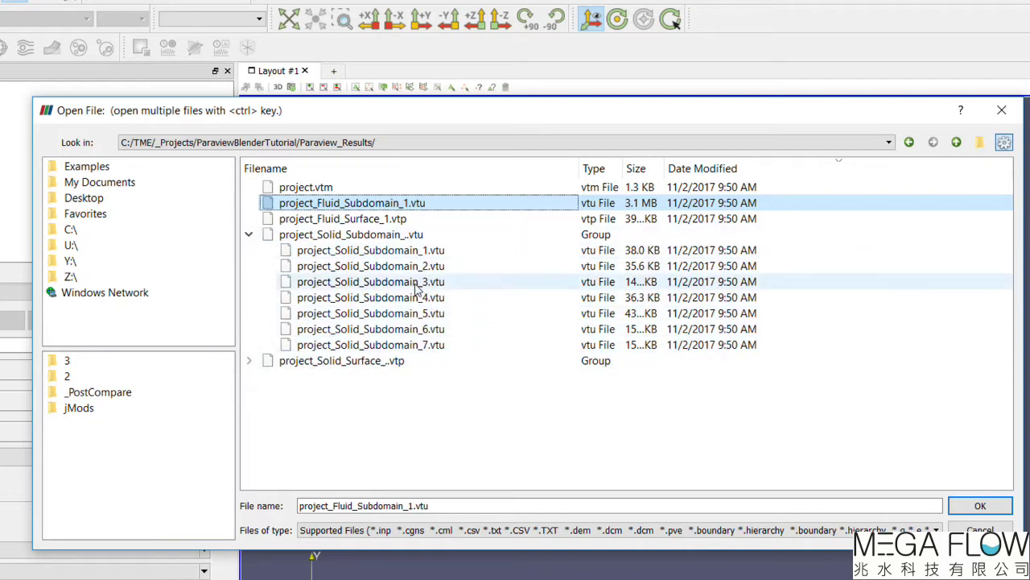
pyautogui.click(398, 219)
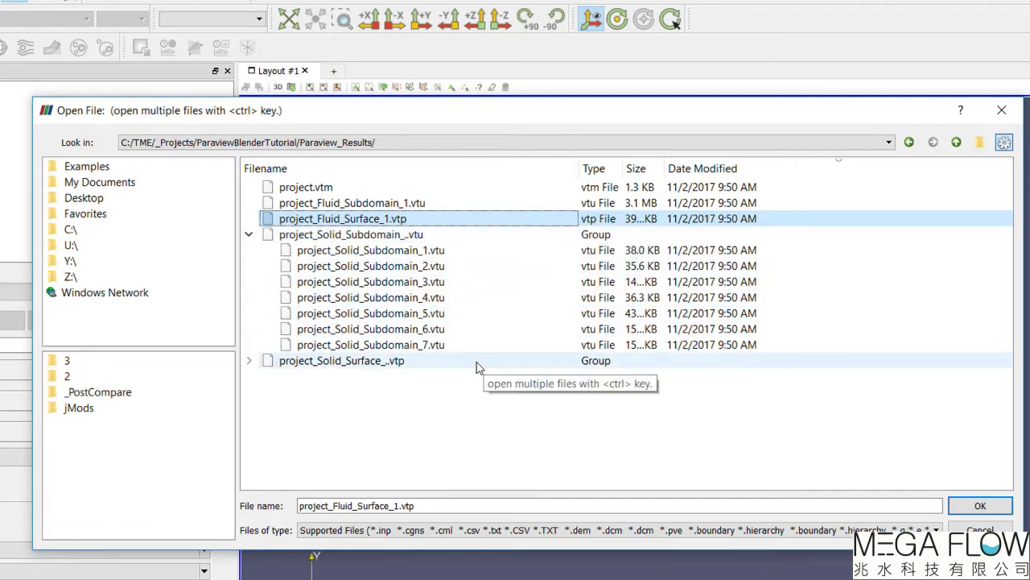
pyautogui.click(248, 362)
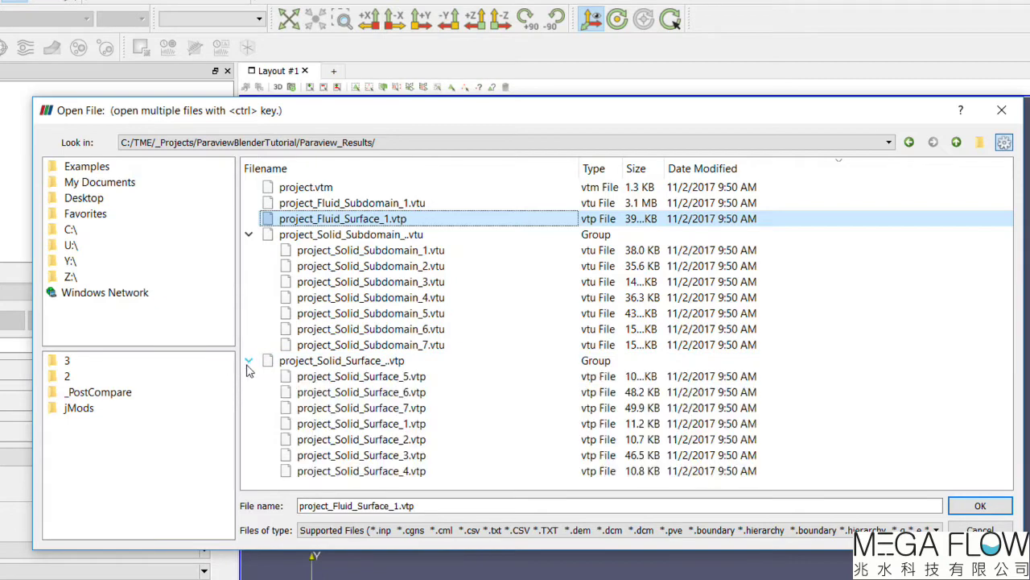
pyautogui.click(248, 362)
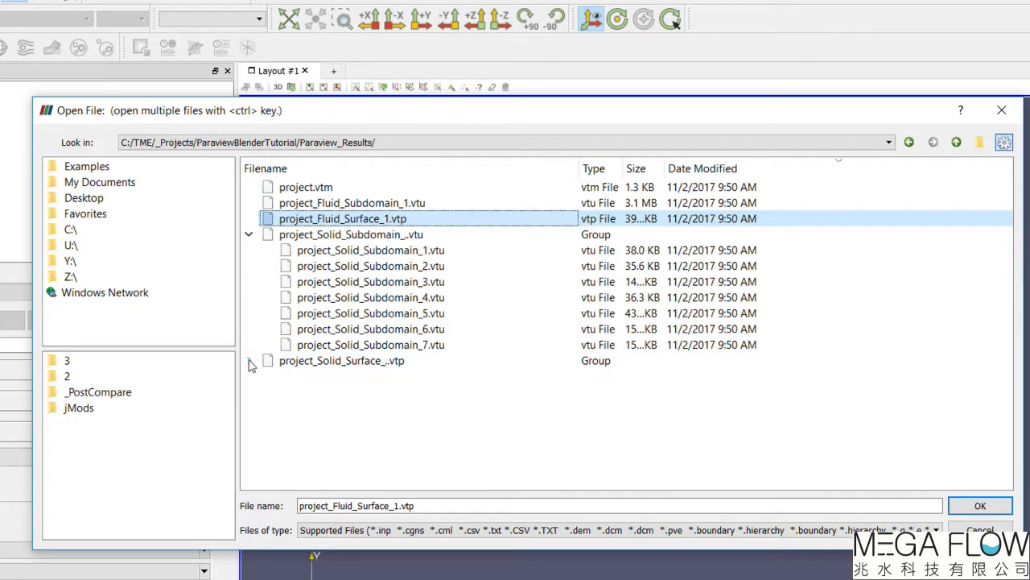
# Step: Select project_Solid_Subdomain_1 through _7.vtu together as the files to load
pyautogui.click(387, 253)
pyautogui.keyDown('ctrl'); pyautogui.click(387, 345); pyautogui.keyUp('ctrl')
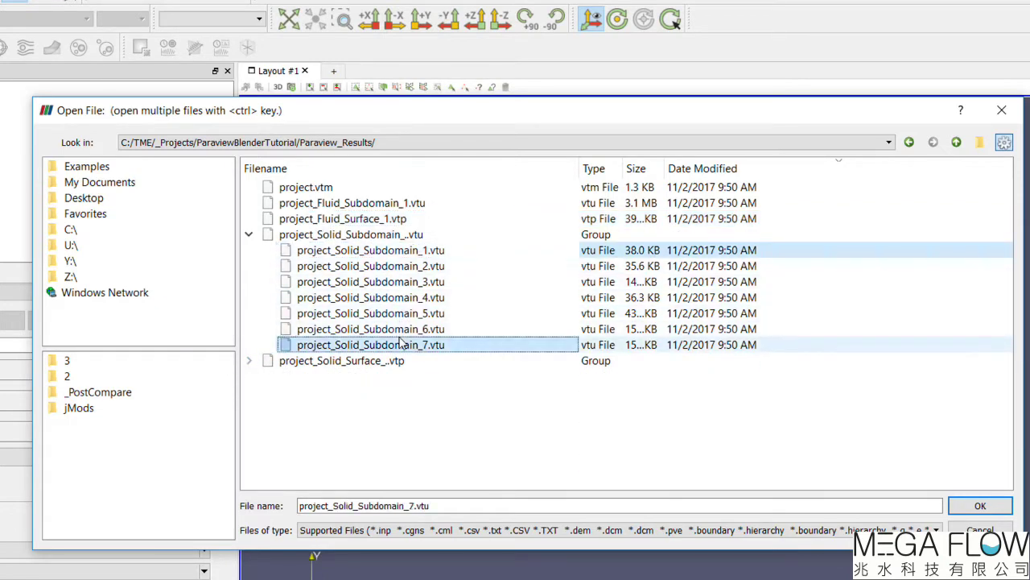
pyautogui.keyDown('ctrl'); pyautogui.click(388, 234); pyautogui.keyUp('ctrl')
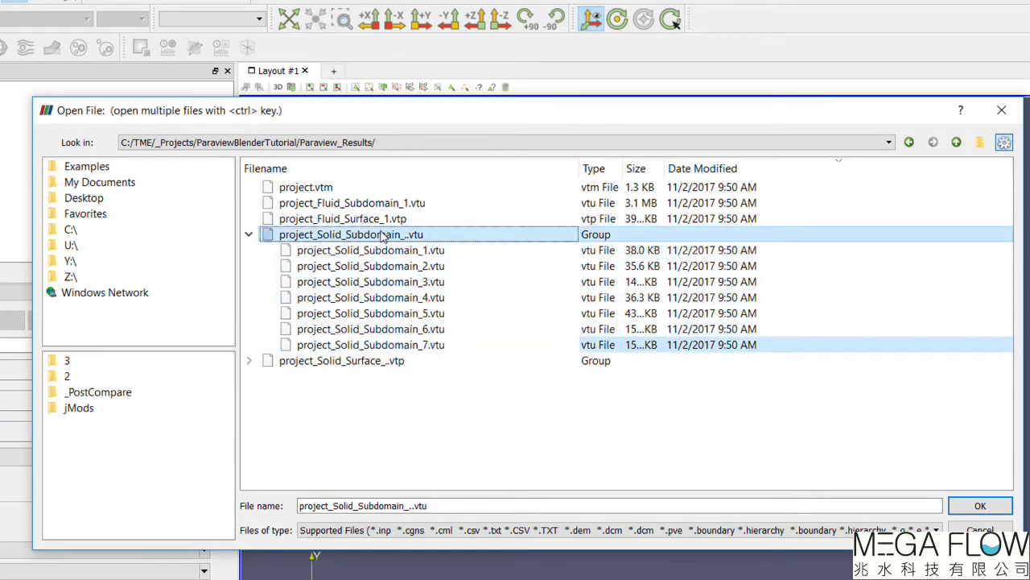
pyautogui.click(249, 234)
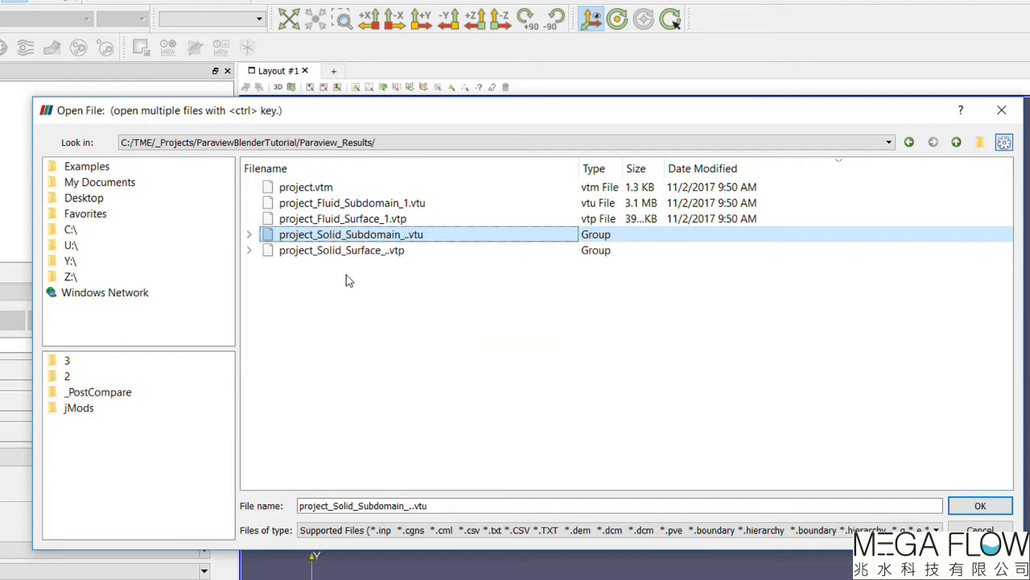
pyautogui.click(250, 234)
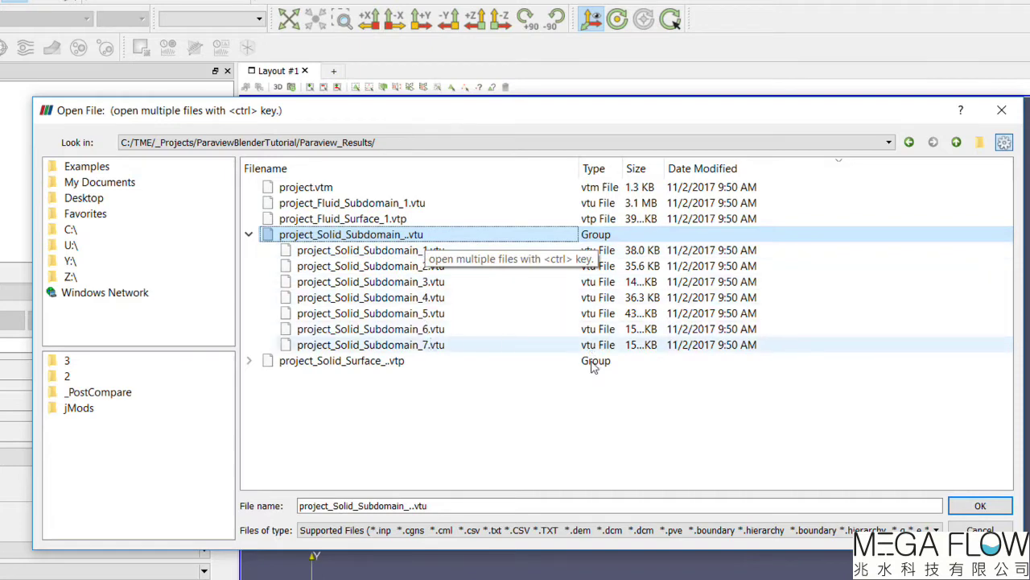
pyautogui.click(409, 252)
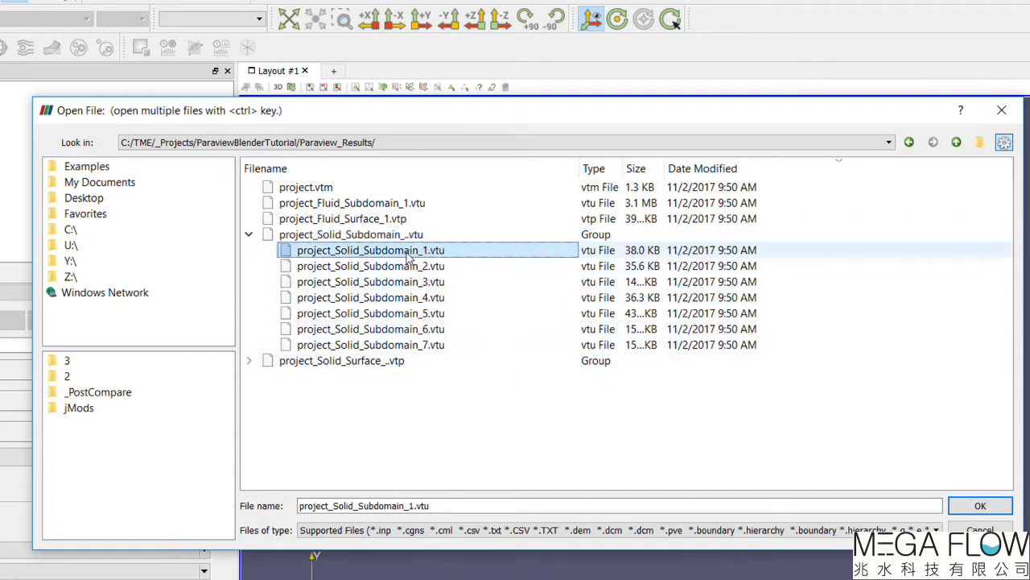
pyautogui.keyDown('shift'); pyautogui.click(449, 344); pyautogui.keyUp('shift')
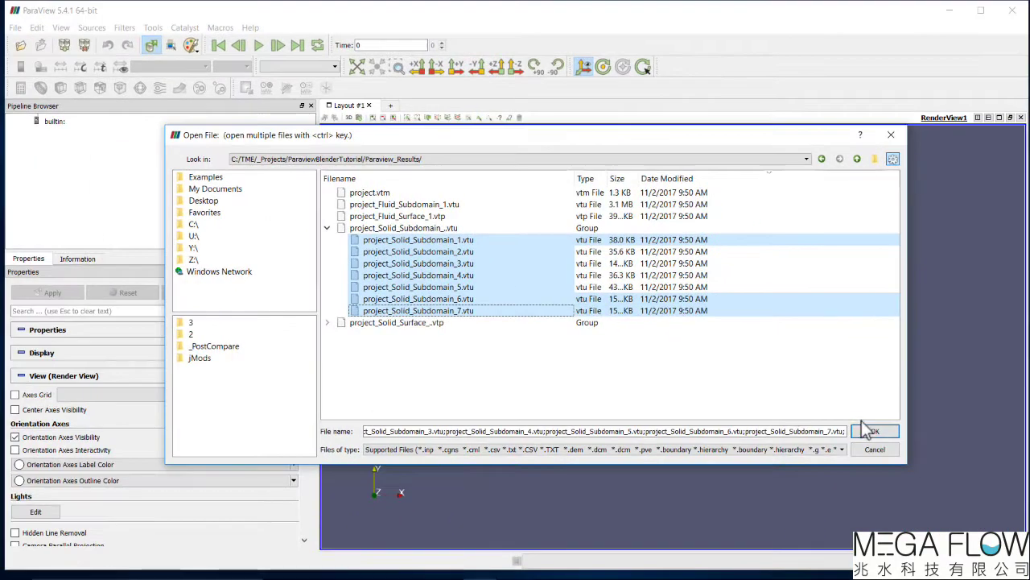
# Step: Load the seven solid subdomain files and view the board along the -X and -Y axes
pyautogui.click(875, 431)
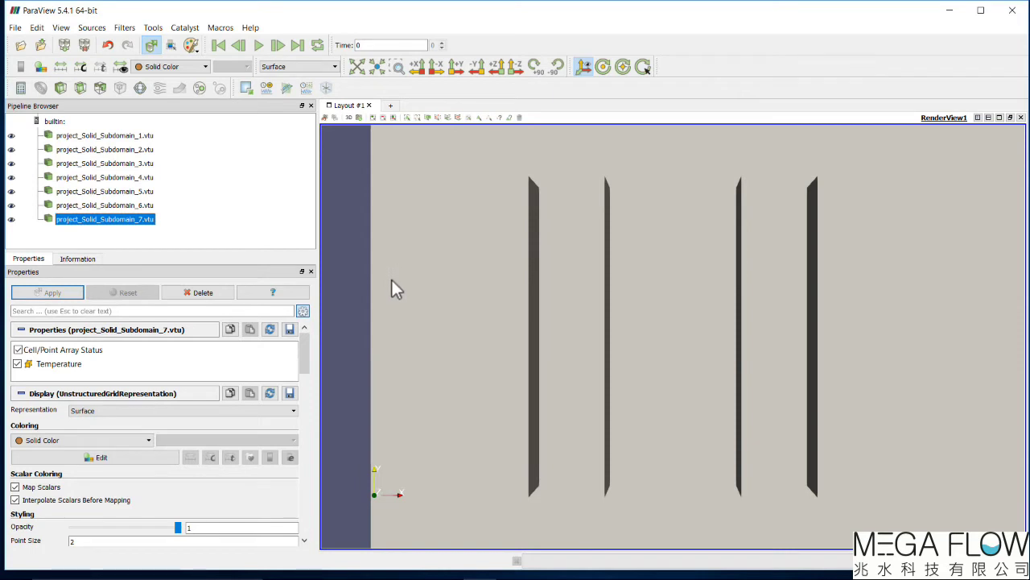
pyautogui.scroll(-3, 394, 287)
pyautogui.scroll(-2, 411, 280)
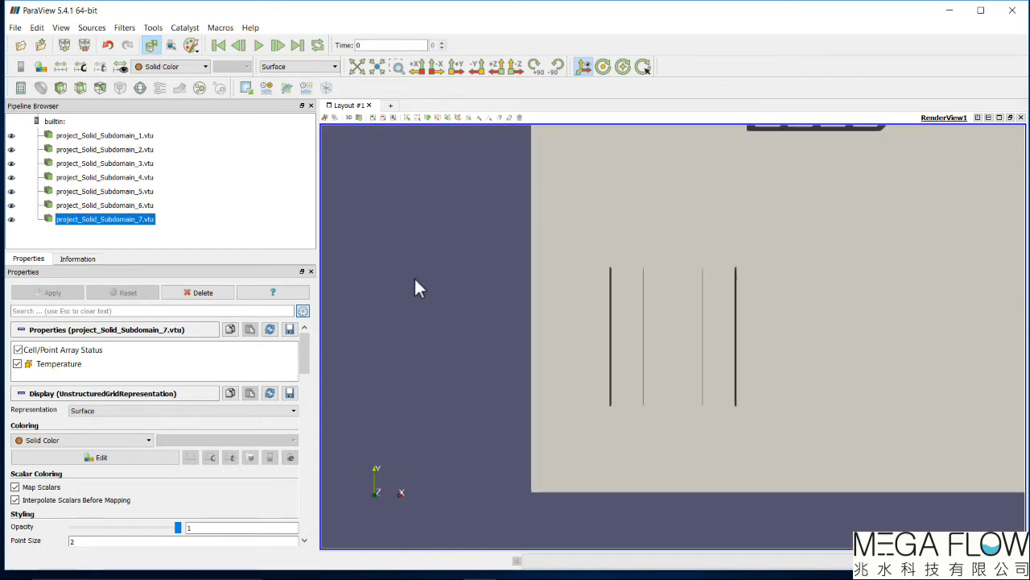
pyautogui.click(436, 67)
pyautogui.click(455, 67)
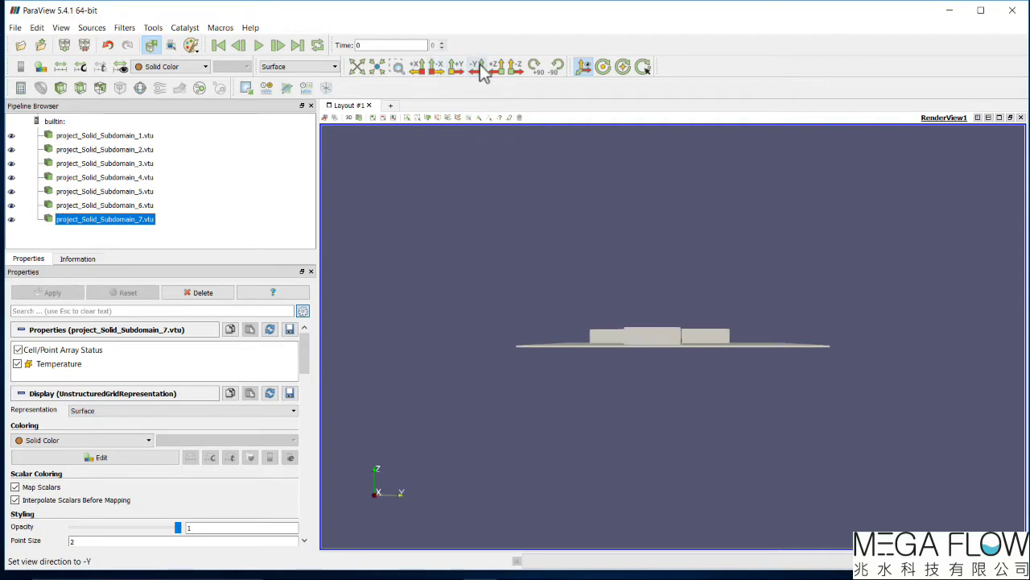
pyautogui.click(479, 68)
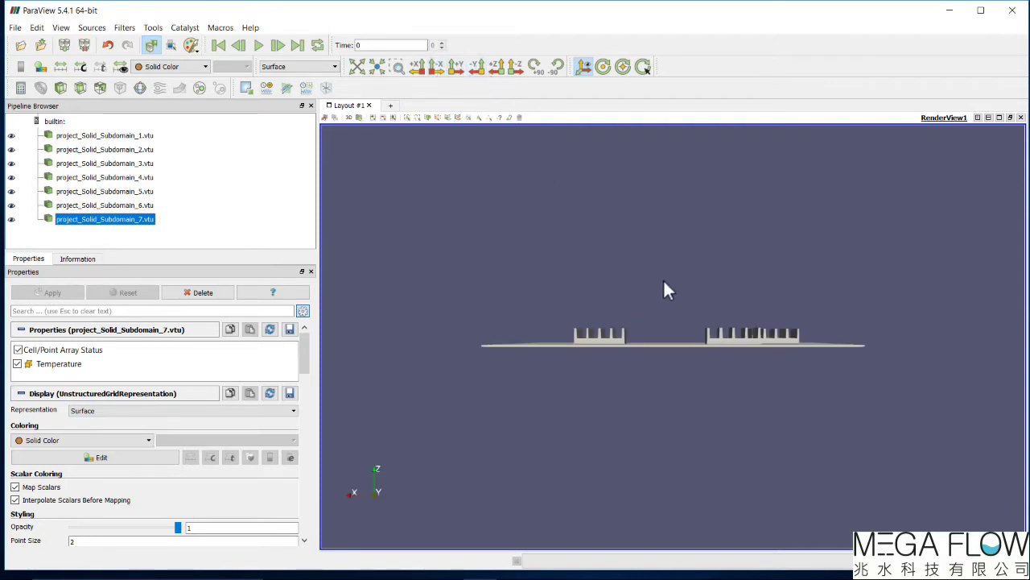
# Step: Orbit and zoom to an oblique view of the plate and its three heat sinks
pyautogui.moveTo(662, 283); pyautogui.dragTo(607, 287)
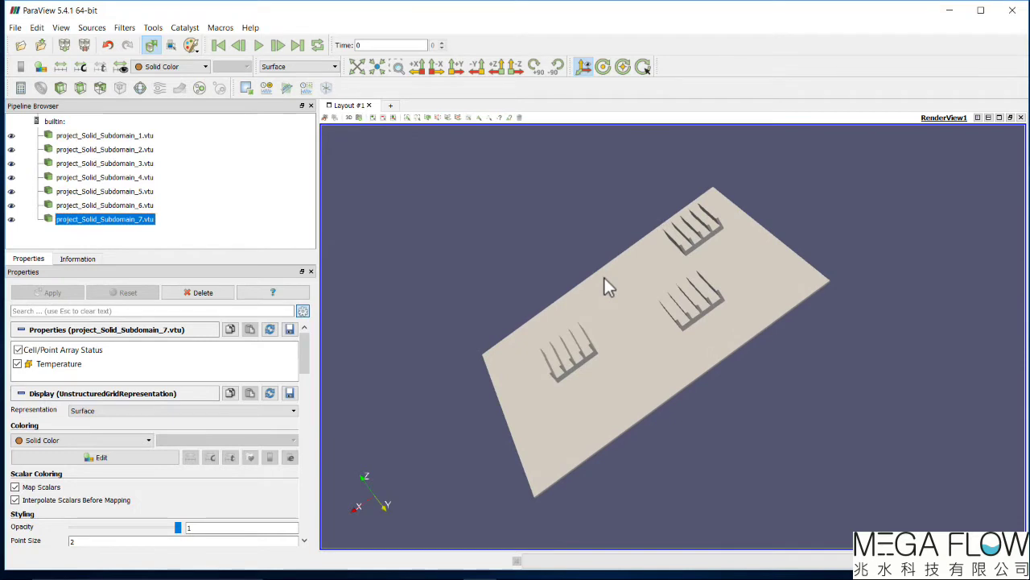
pyautogui.moveTo(605, 285); pyautogui.dragTo(592, 325, button='right')
pyautogui.moveTo(593, 326); pyautogui.dragTo(556, 339)
pyautogui.moveTo(555, 340); pyautogui.dragTo(565, 337, button='right')
pyautogui.moveTo(566, 336); pyautogui.dragTo(541, 375)
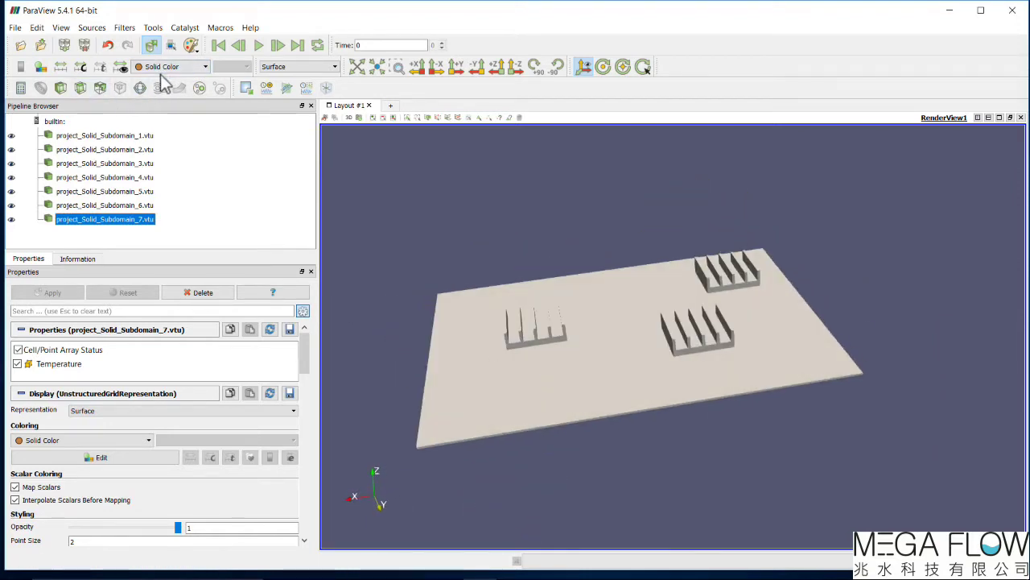
pyautogui.click(90, 136)
# Step: Select Subdomain_7 and toggle its visibility to confirm it is the left heat sink
pyautogui.click(98, 220)
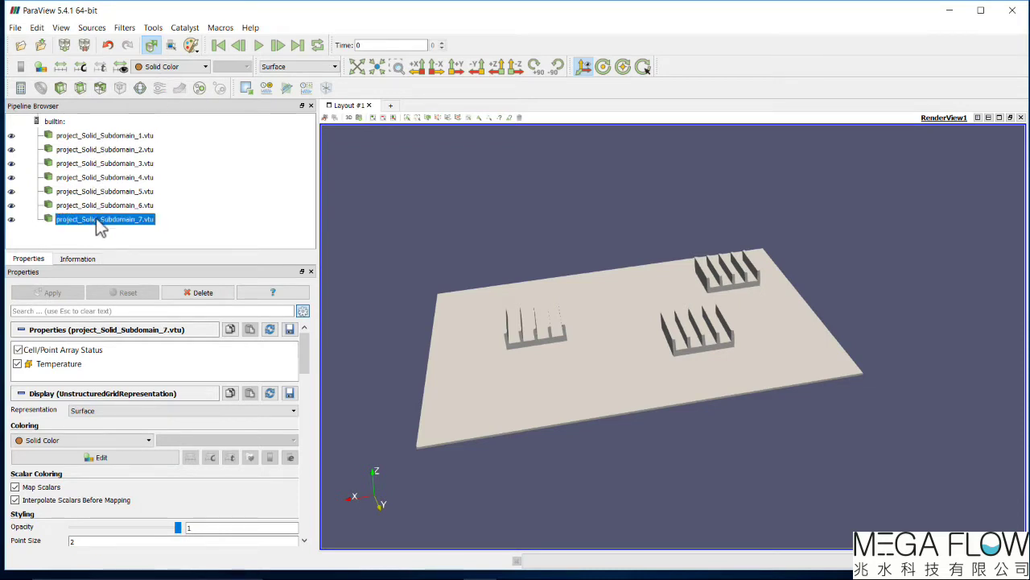
pyautogui.click(11, 220)
pyautogui.click(11, 219)
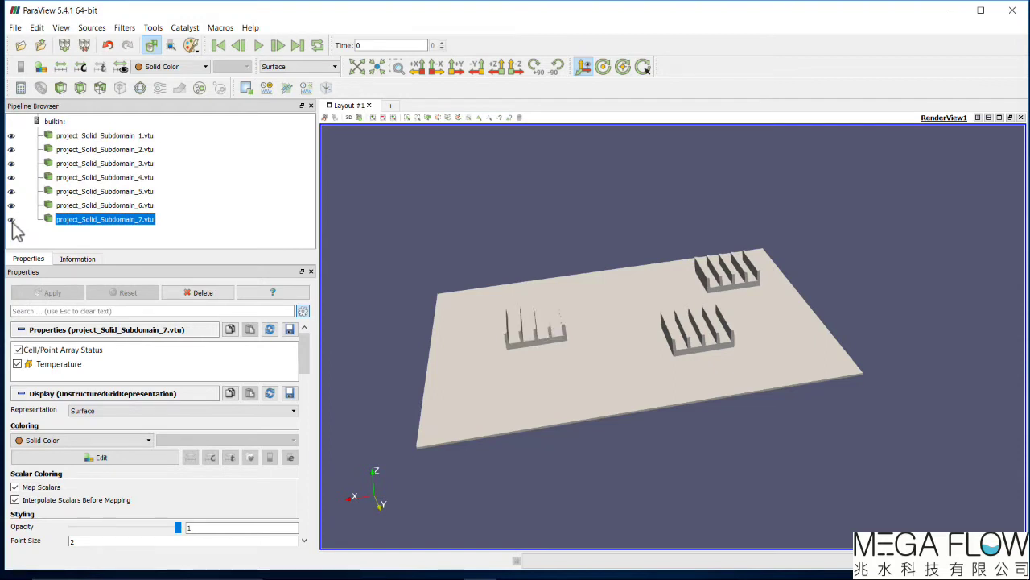
pyautogui.click(12, 220)
pyautogui.click(12, 219)
pyautogui.click(11, 219)
pyautogui.click(11, 219)
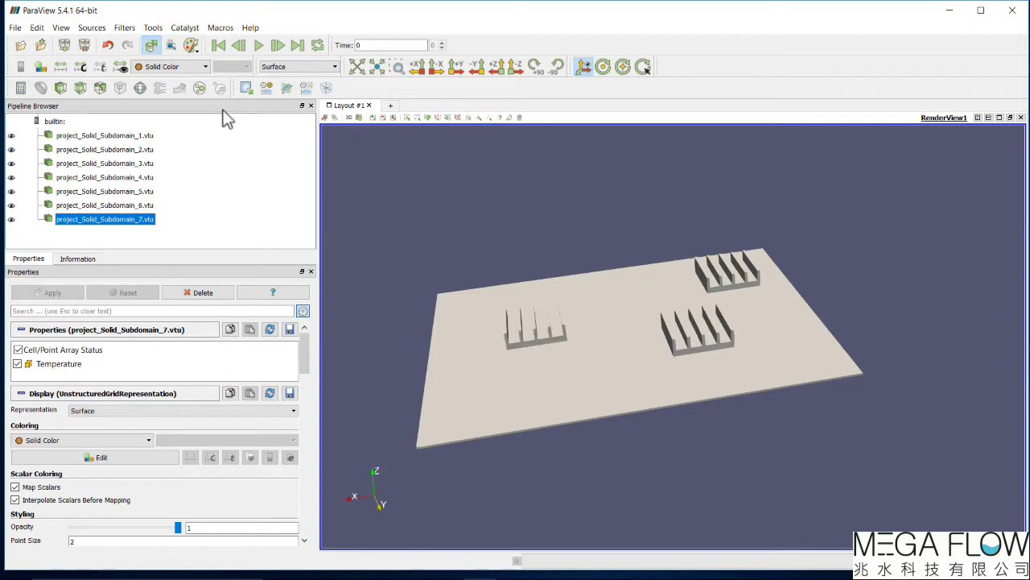
# Step: Colour Subdomain_7 by Temperature and orbit in to inspect its fins
pyautogui.click(198, 69)
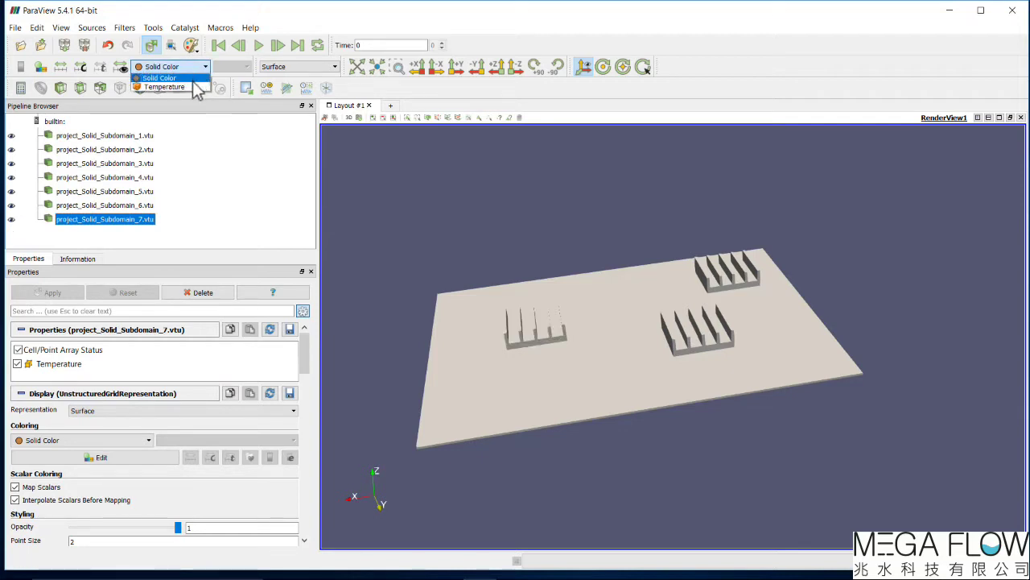
pyautogui.click(191, 87)
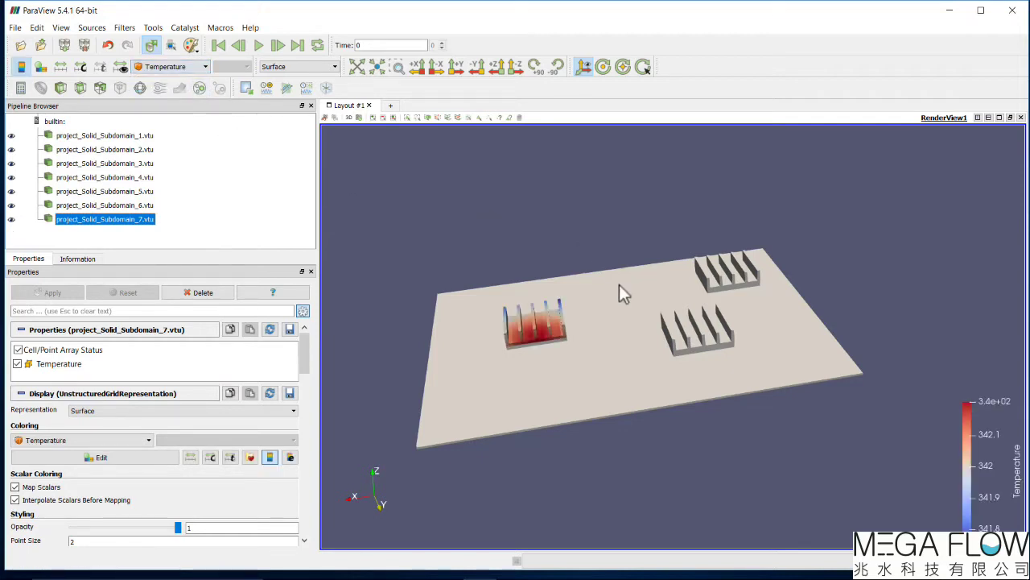
pyautogui.moveTo(619, 284); pyautogui.dragTo(555, 338)
pyautogui.scroll(5, 531, 326)
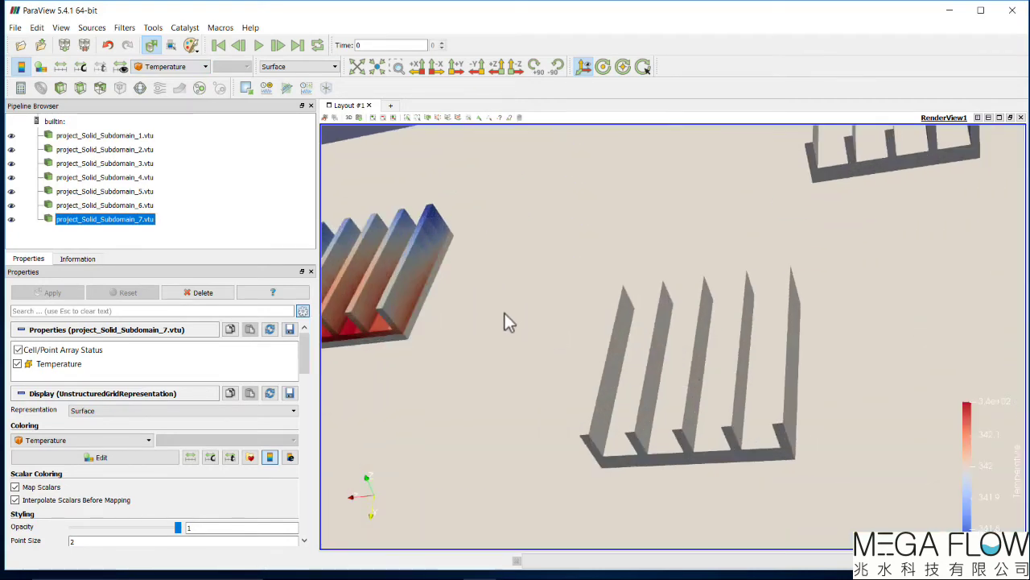
pyautogui.moveTo(504, 313); pyautogui.dragTo(575, 354)
pyautogui.moveTo(478, 411); pyautogui.dragTo(483, 407)
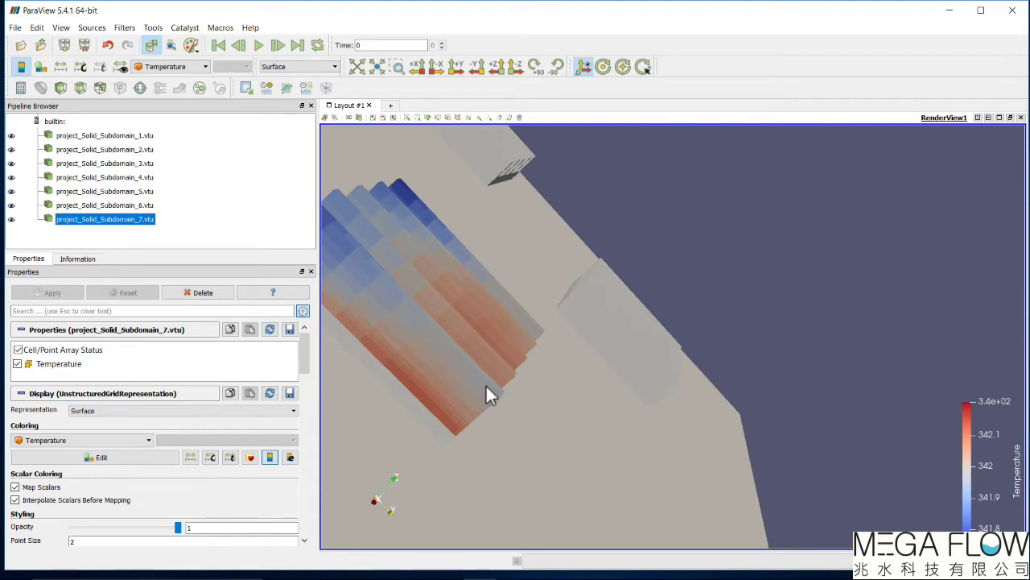
pyautogui.scroll(-5, 495, 388)
pyautogui.moveTo(508, 385); pyautogui.dragTo(346, 334)
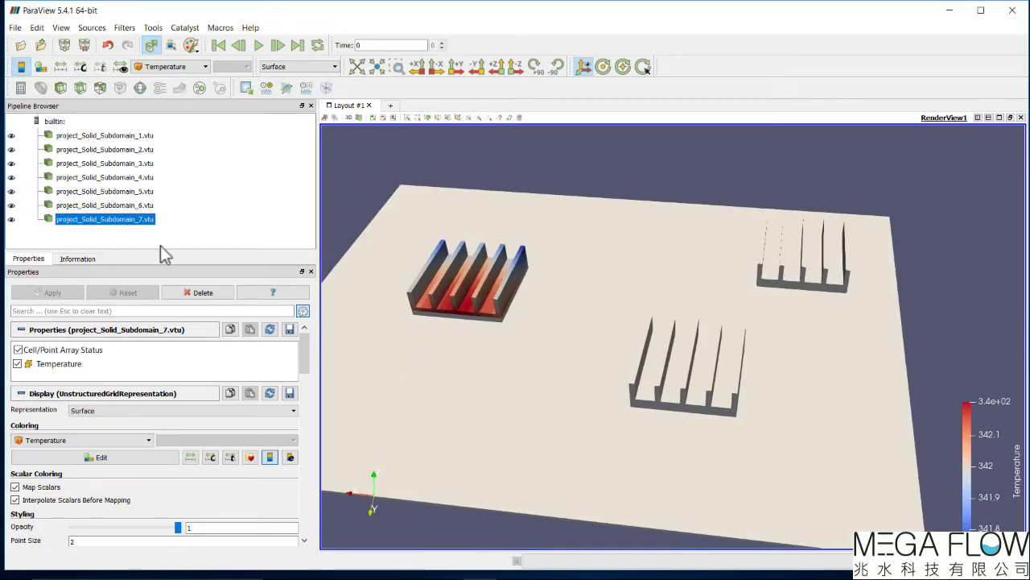
# Step: Switch Subdomain_7's colouring back to Solid Color and reorient the view on the full board
pyautogui.moveTo(491, 298); pyautogui.dragTo(467, 287)
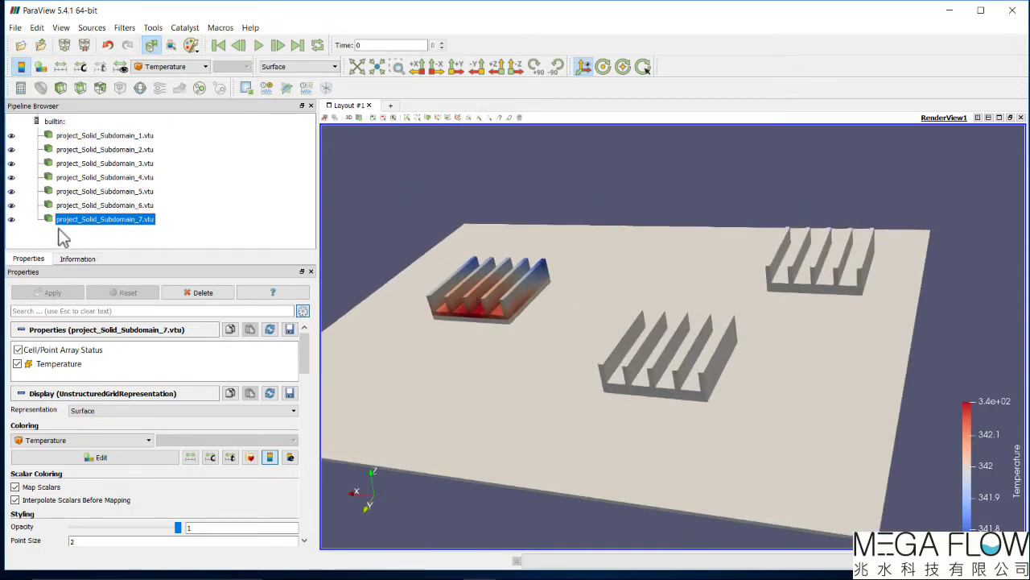
pyautogui.click(198, 68)
pyautogui.click(194, 77)
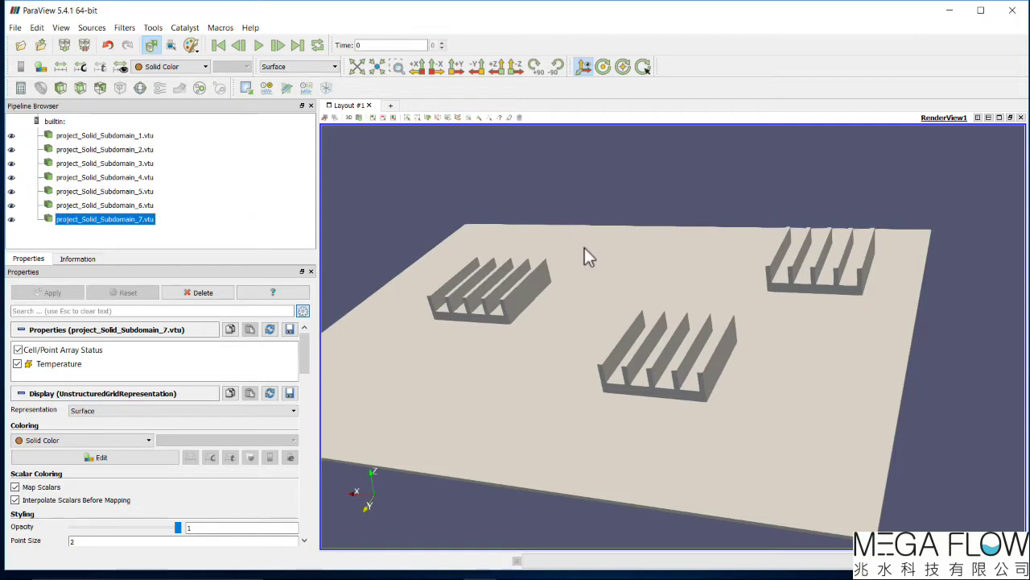
pyautogui.moveTo(611, 272); pyautogui.dragTo(618, 277)
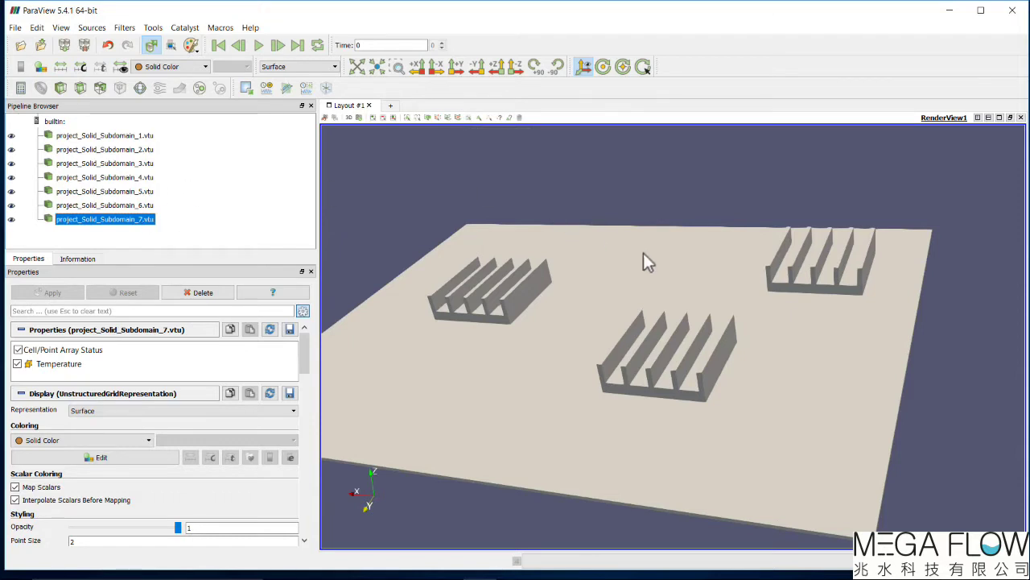
pyautogui.moveTo(645, 212); pyautogui.dragTo(647, 213)
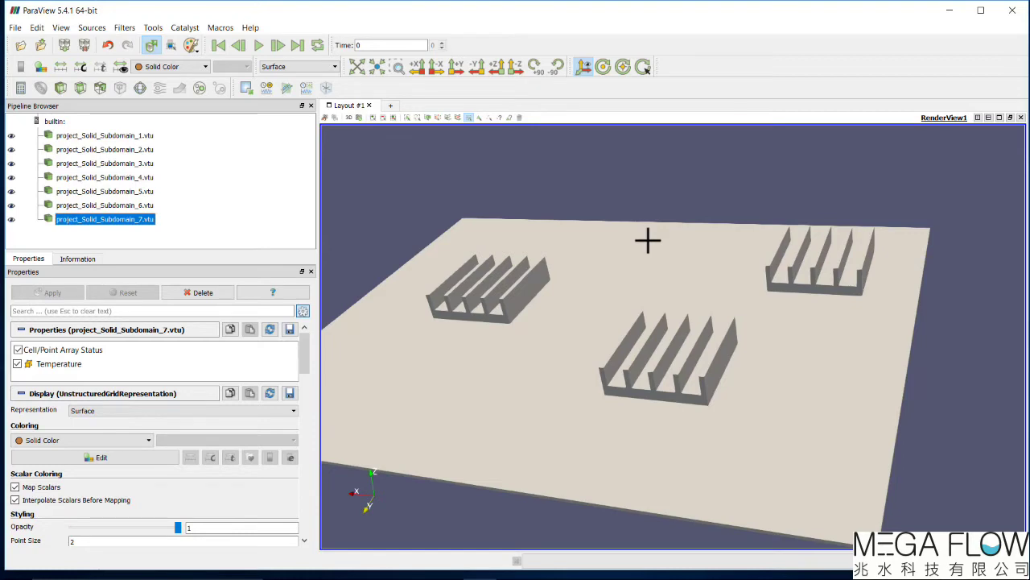
pyautogui.click(648, 239)
# Step: Rename the Subdomain_5 dataset to PCB
pyautogui.click(120, 191)
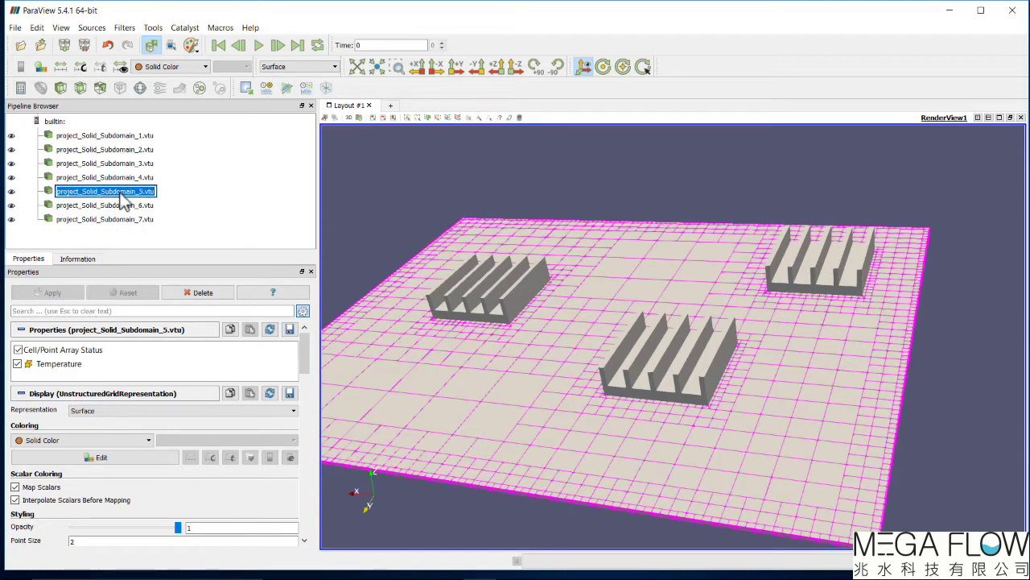
pyautogui.write('P')
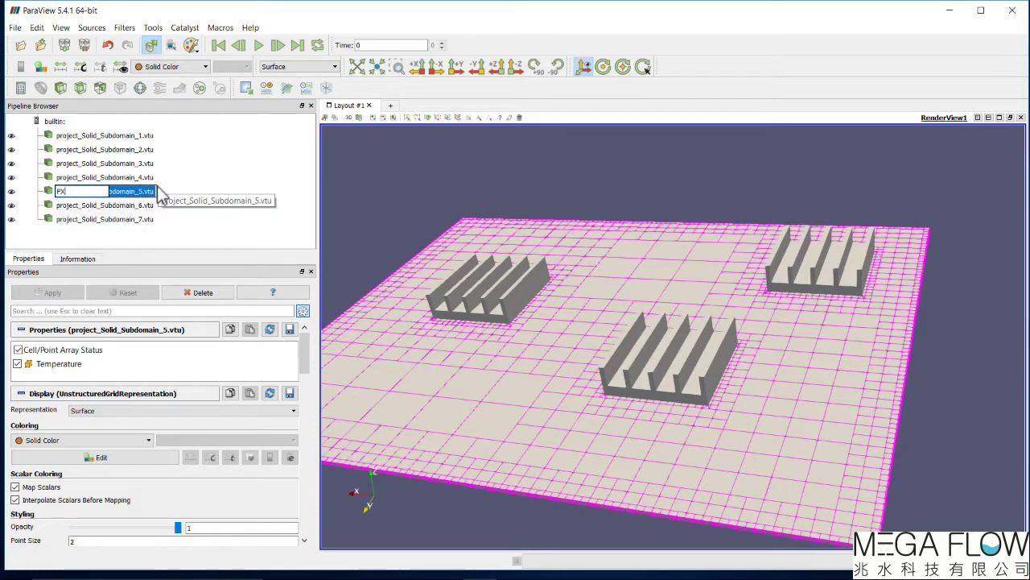
pyautogui.write('CB')
pyautogui.press('Return')
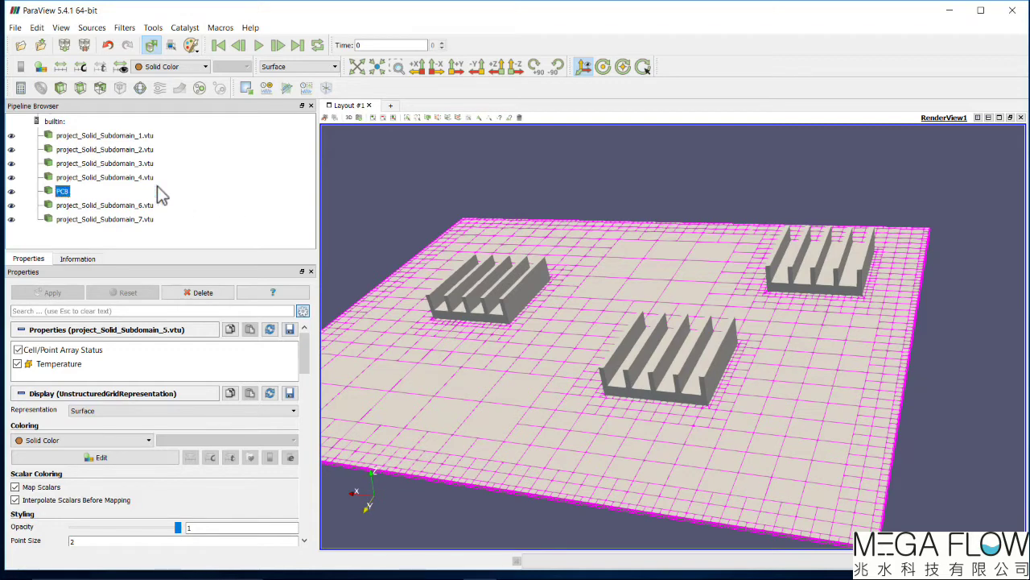
# Step: Give the PCB a solid green colour (#00aa00) and clear its selection highlight
pyautogui.click(128, 460)
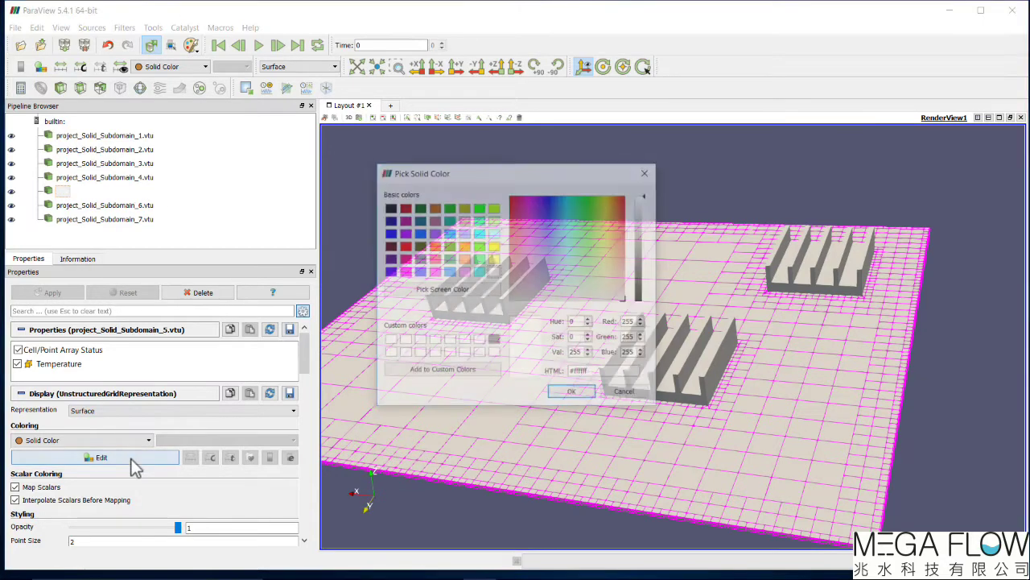
pyautogui.click(448, 207)
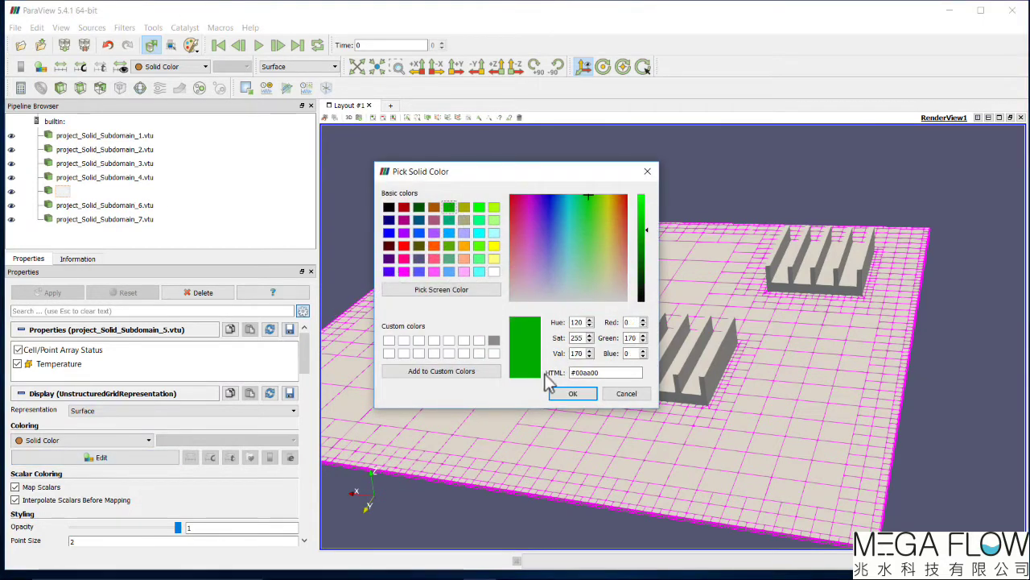
pyautogui.click(573, 394)
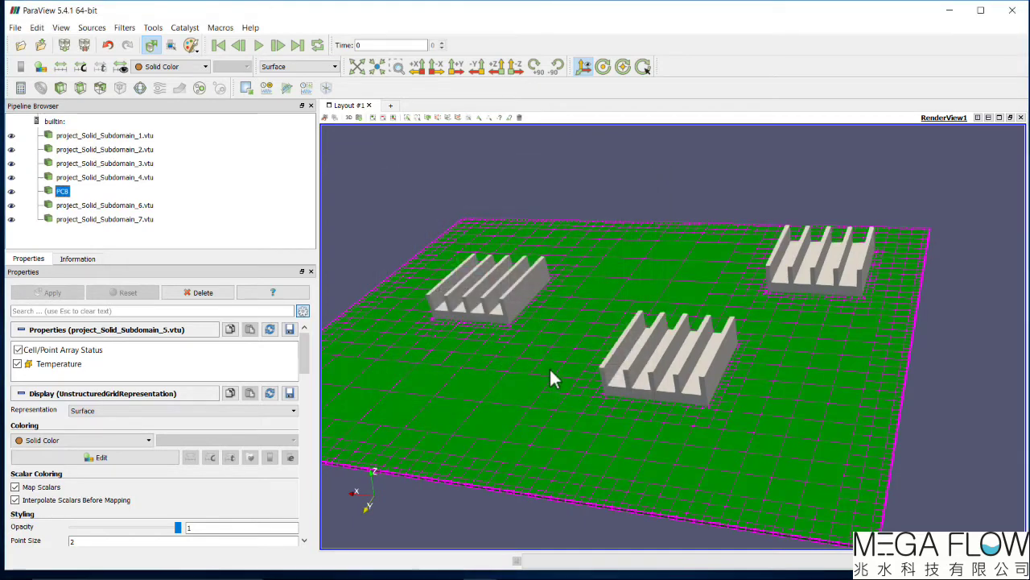
pyautogui.click(546, 163)
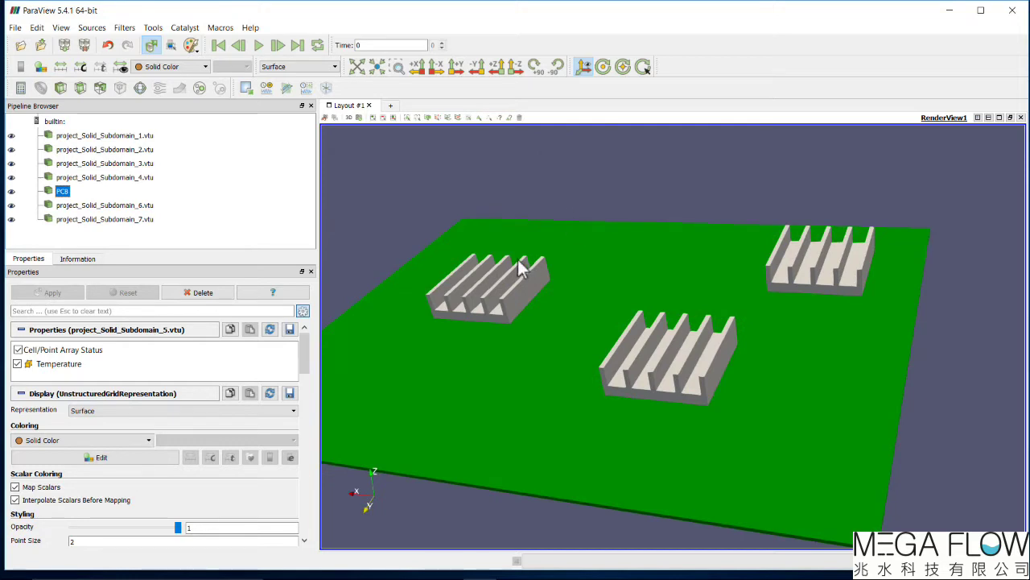
# Step: Block-pick each heat sink, select Subdomain_7, _6 and _3, and group them into GroupDatasets1
pyautogui.press('b')
pyautogui.click(828, 277)
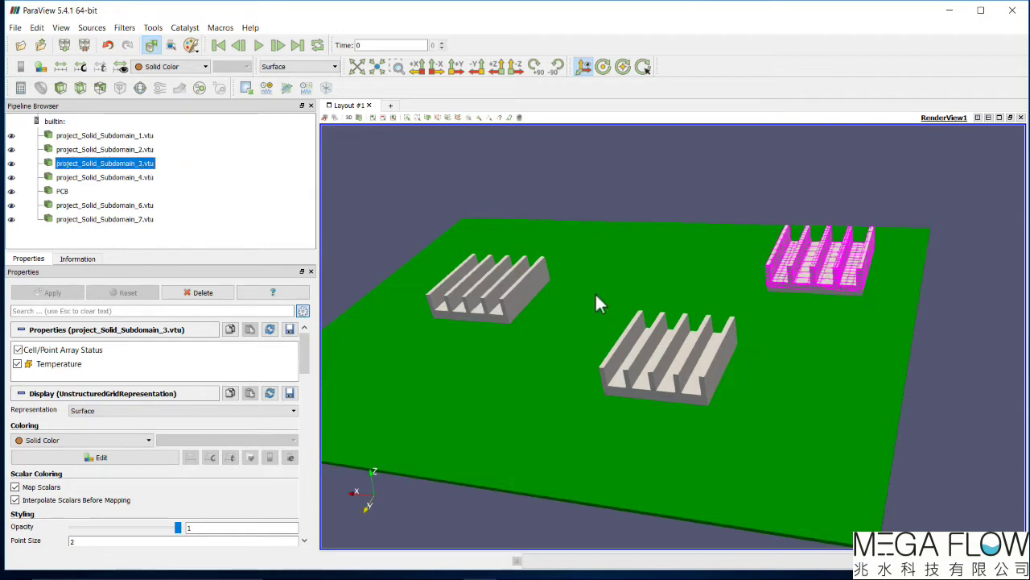
pyautogui.press('b')
pyautogui.click(681, 346)
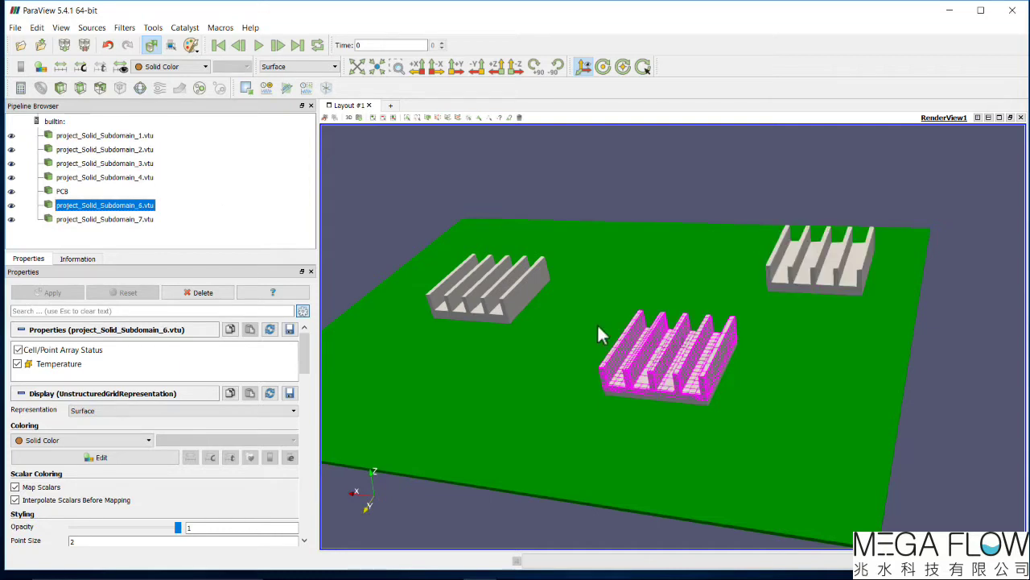
pyautogui.click(501, 293)
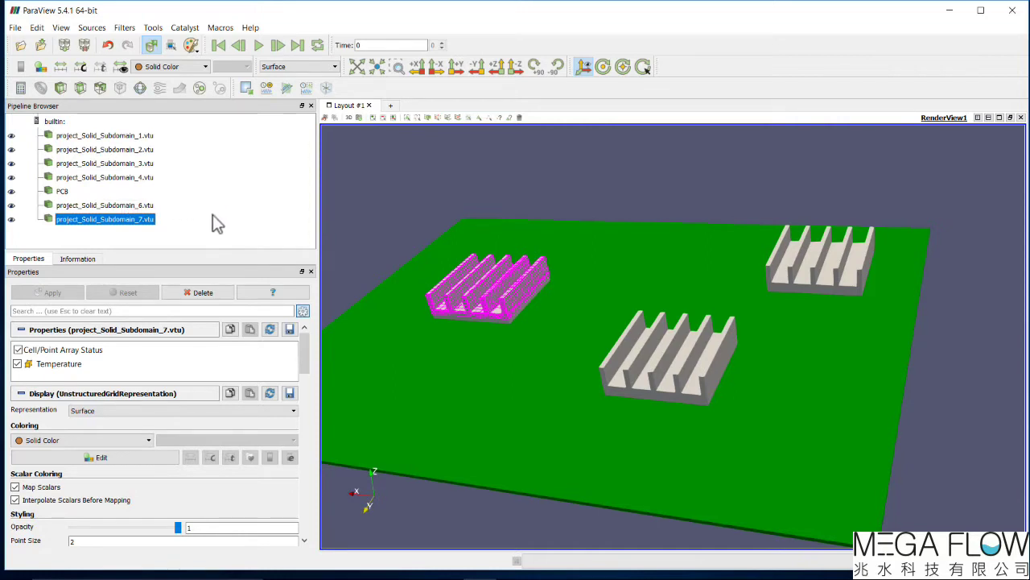
pyautogui.keyDown('ctrl'); pyautogui.click(148, 208); pyautogui.keyUp('ctrl')
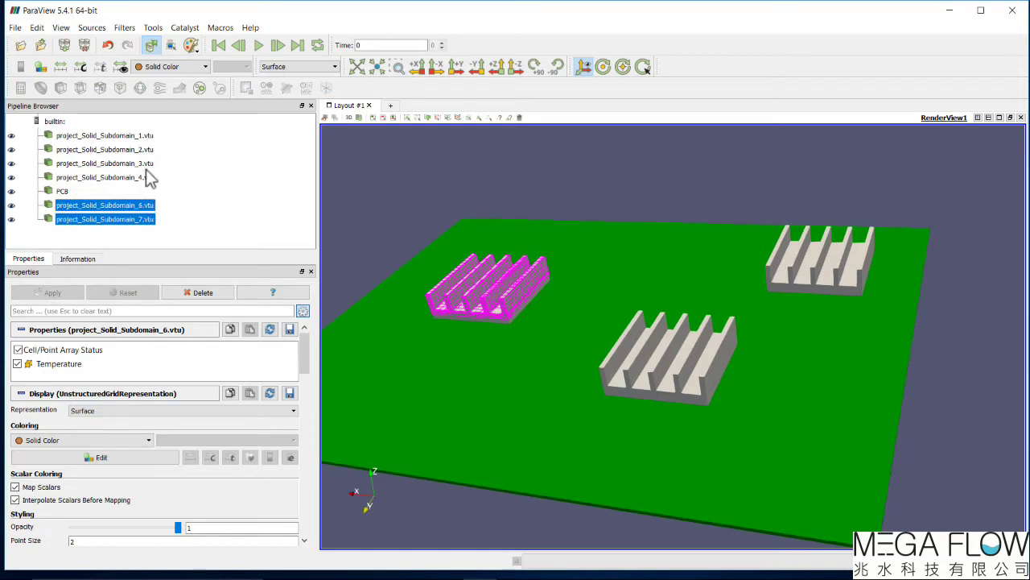
pyautogui.keyDown('ctrl'); pyautogui.click(146, 162); pyautogui.keyUp('ctrl')
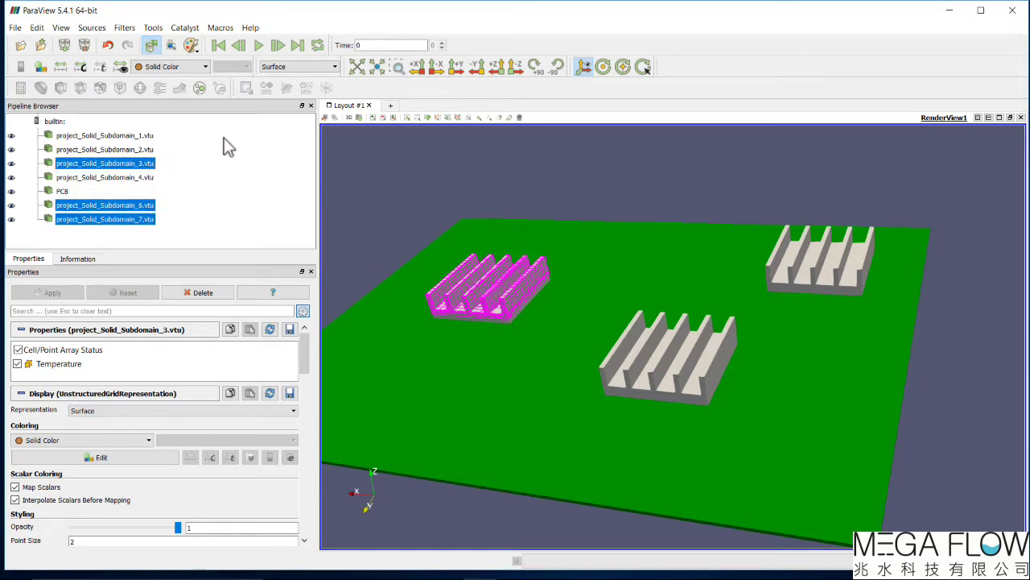
pyautogui.click(199, 89)
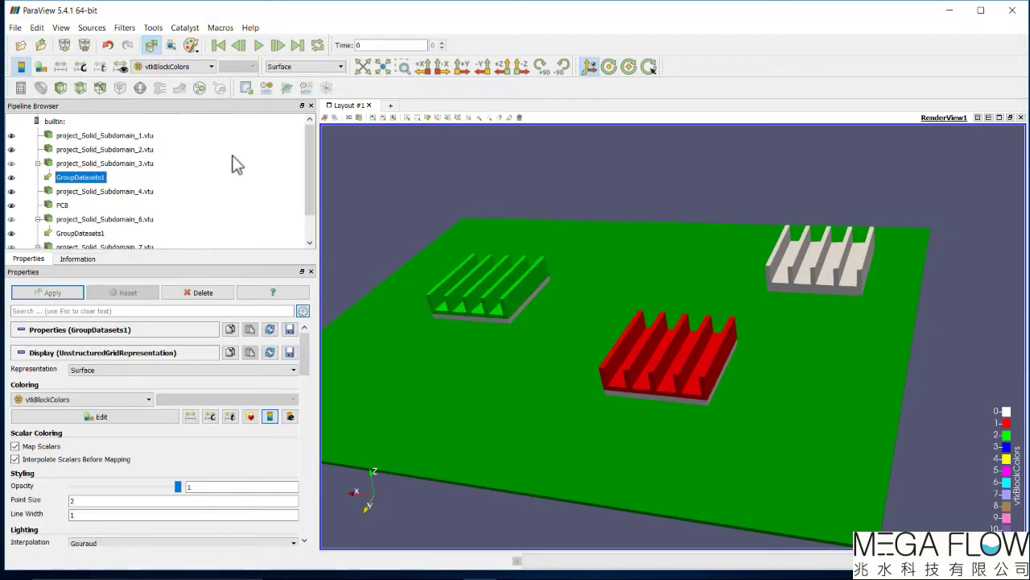
pyautogui.scroll(-1, 310, 186)
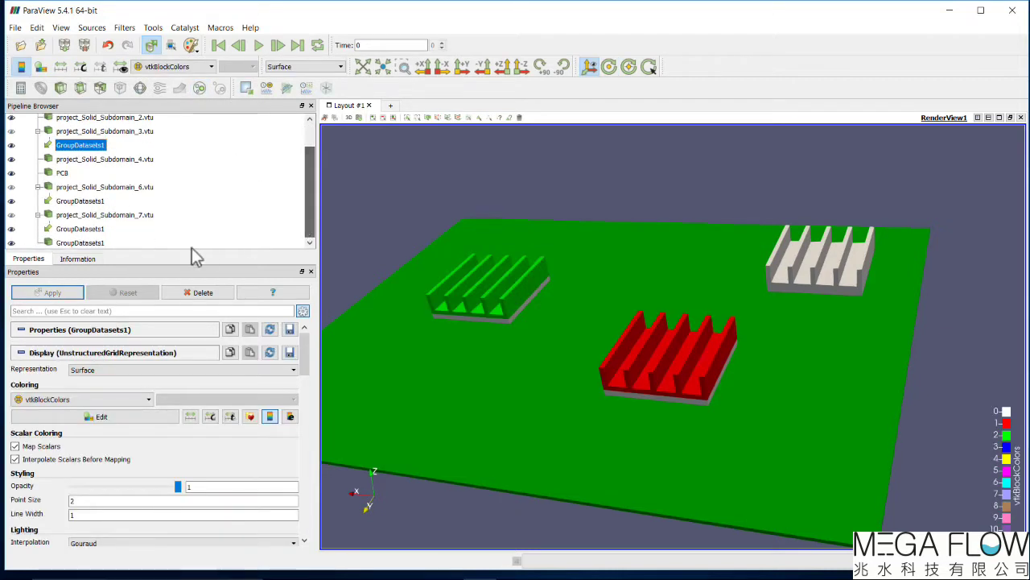
pyautogui.click(104, 242)
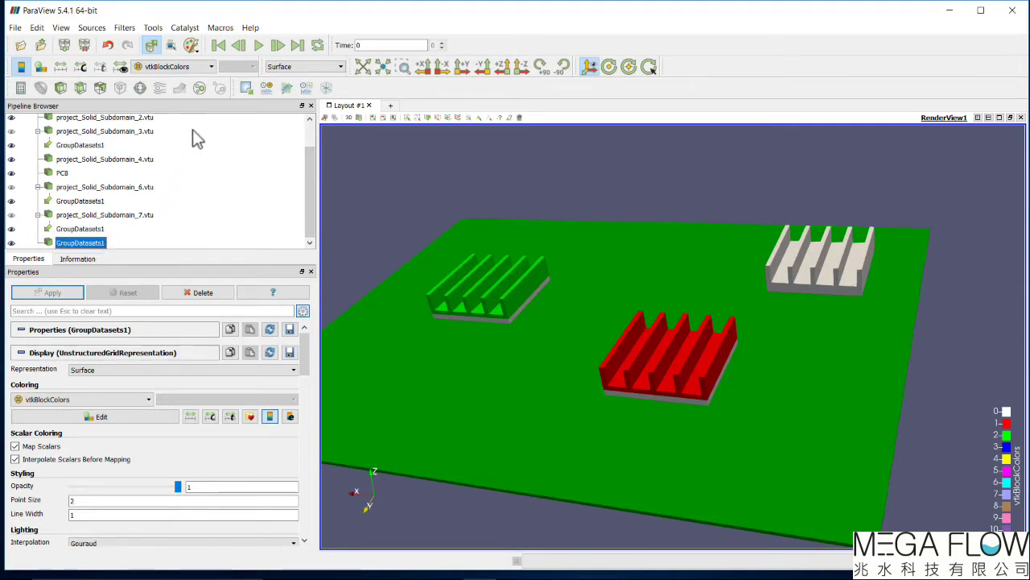
pyautogui.click(185, 67)
pyautogui.click(187, 86)
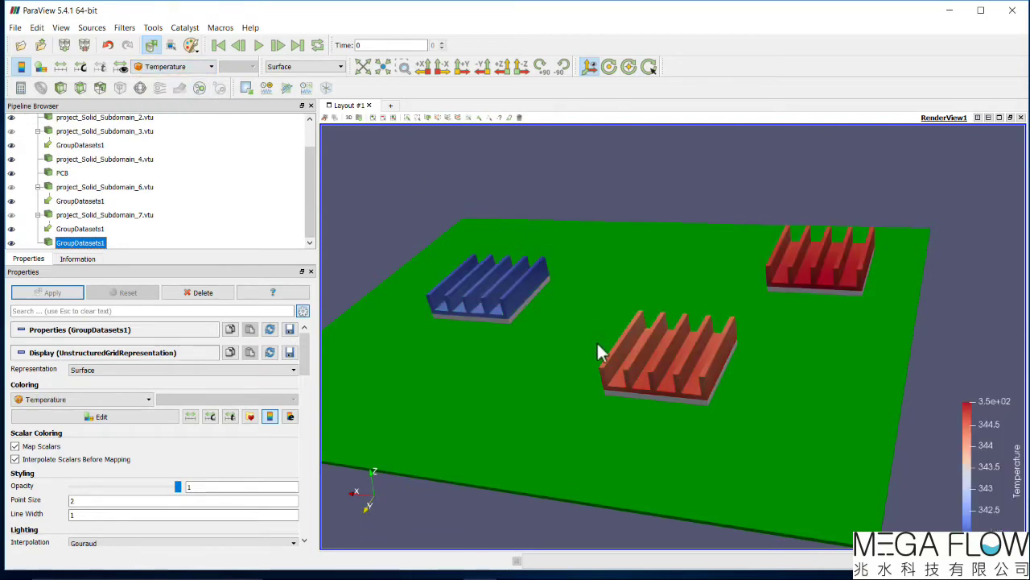
pyautogui.moveTo(598, 349)
pyautogui.mouseDown()
pyautogui.moveTo(552, 352)
pyautogui.moveTo(581, 342)
pyautogui.mouseUp()
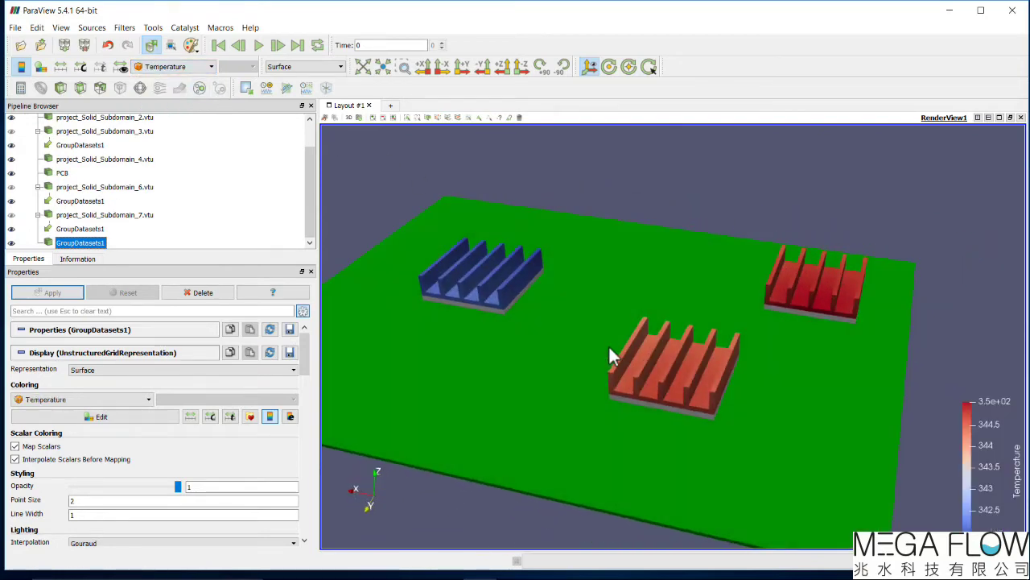
pyautogui.moveTo(644, 362); pyautogui.dragTo(691, 371)
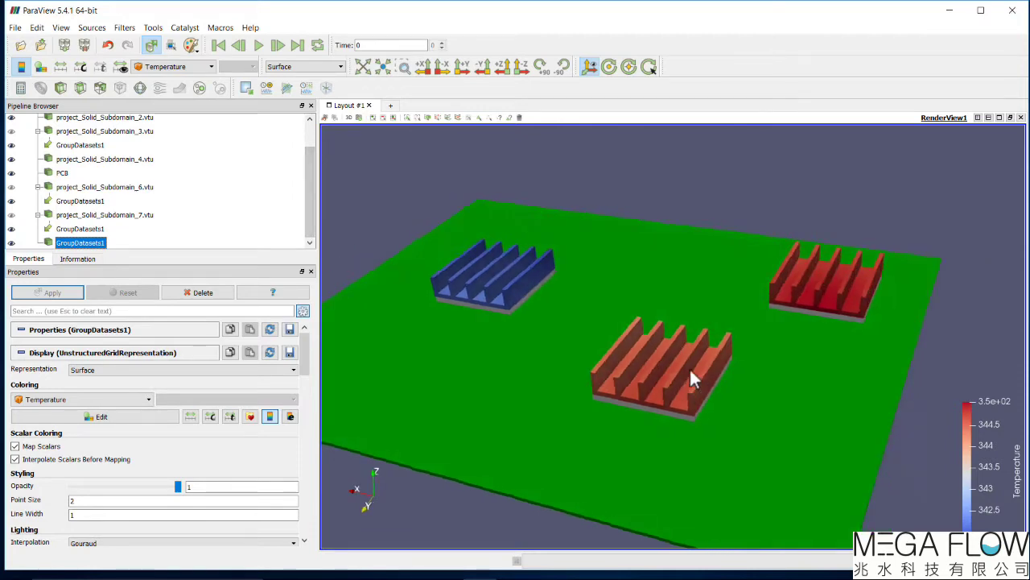
pyautogui.scroll(6, 660, 354)
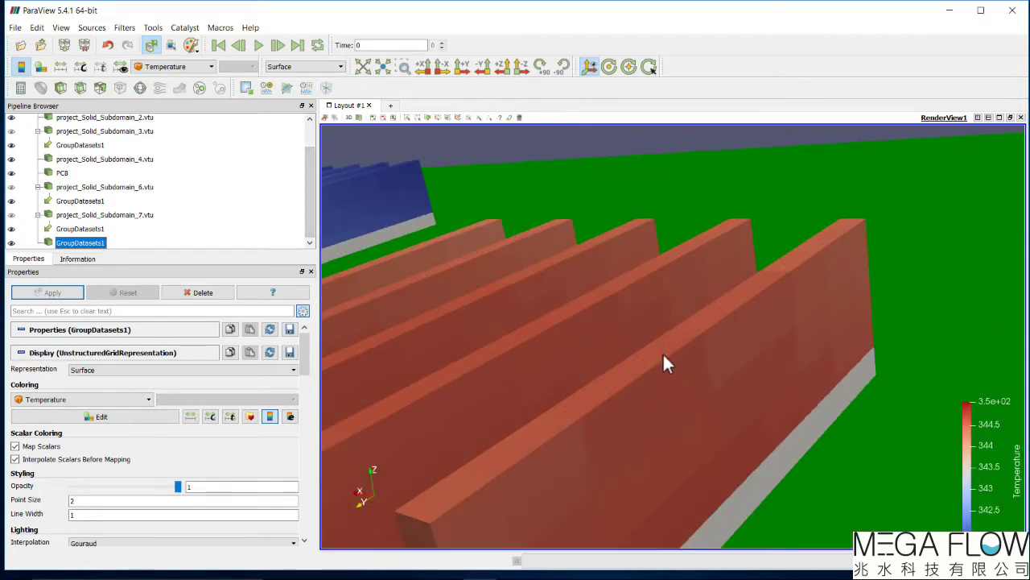
pyautogui.scroll(-8, 661, 356)
pyautogui.moveTo(662, 350); pyautogui.dragTo(692, 356)
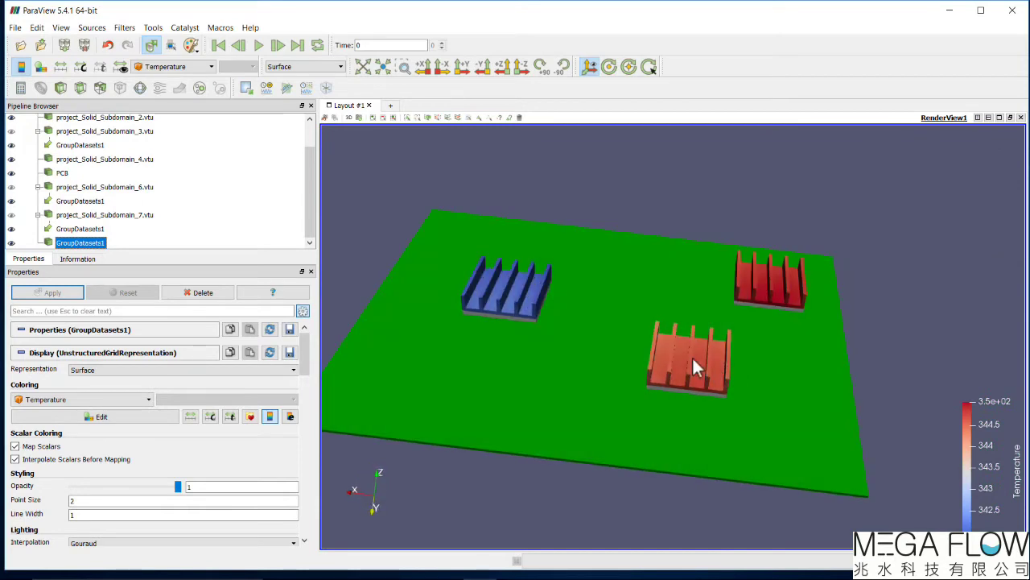
pyautogui.click(125, 30)
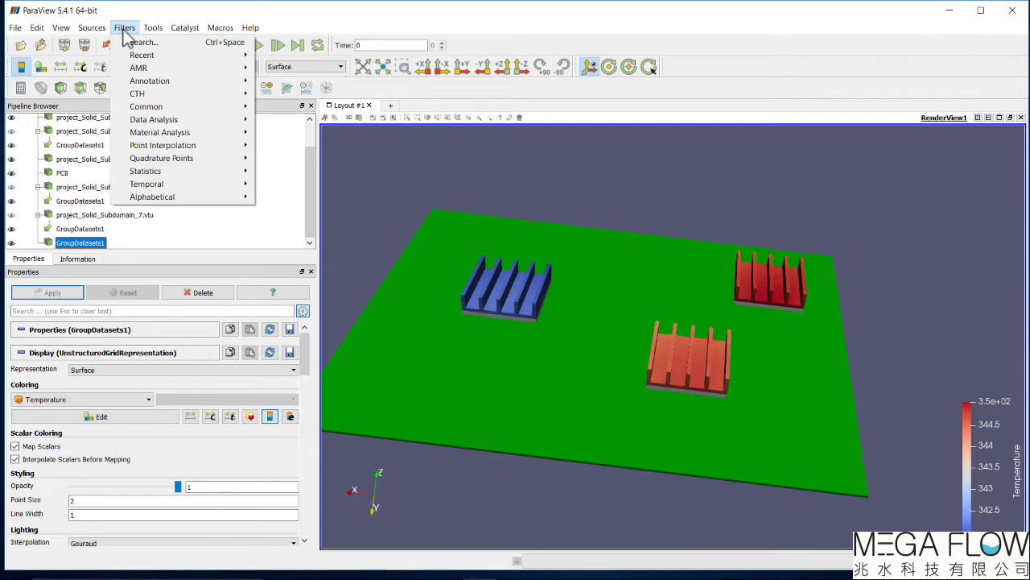
# Step: Add a Cell Data to Point Data filter to the grouped heat sinks
pyautogui.click(137, 43)
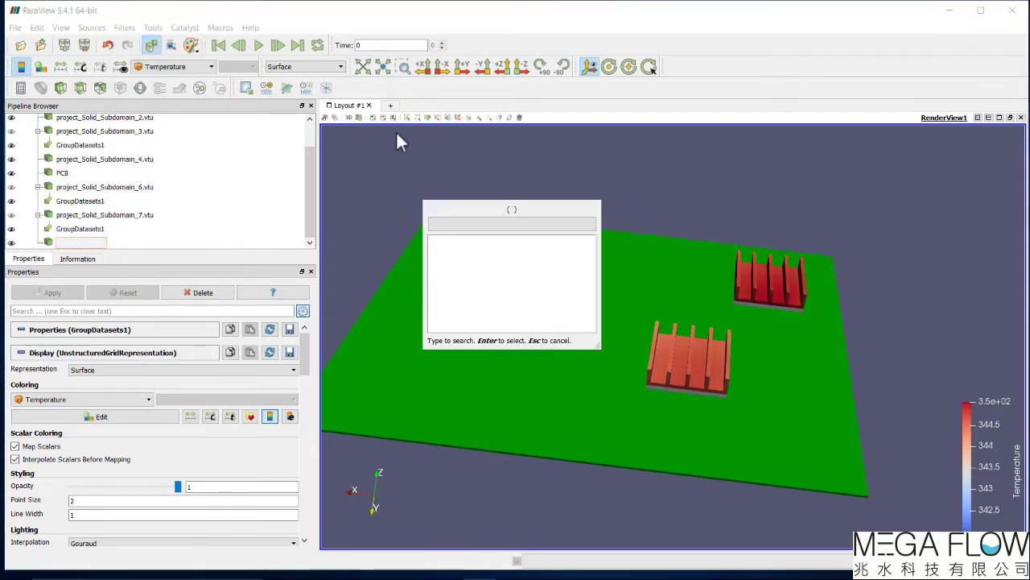
pyautogui.write('c')
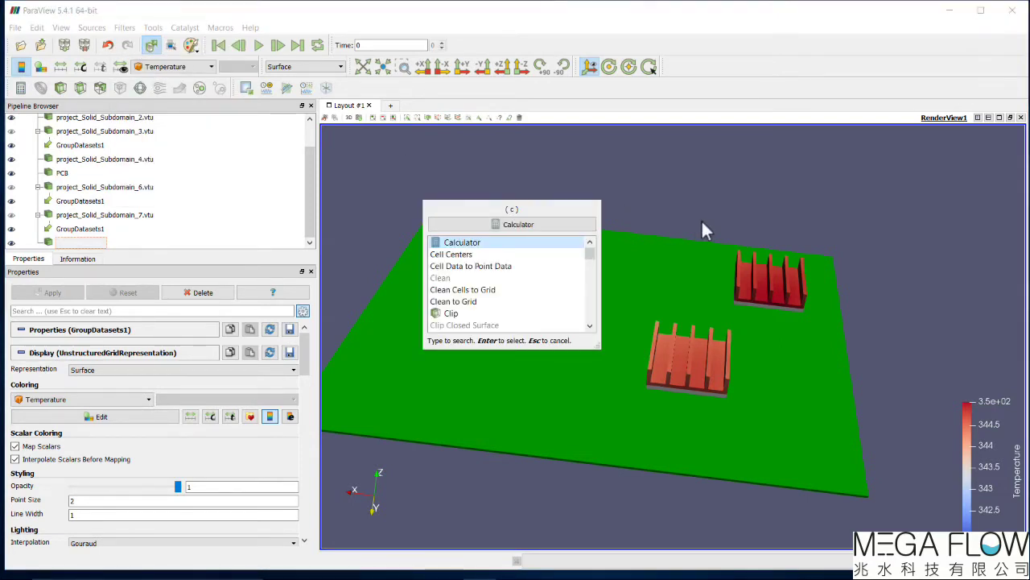
pyautogui.write('el')
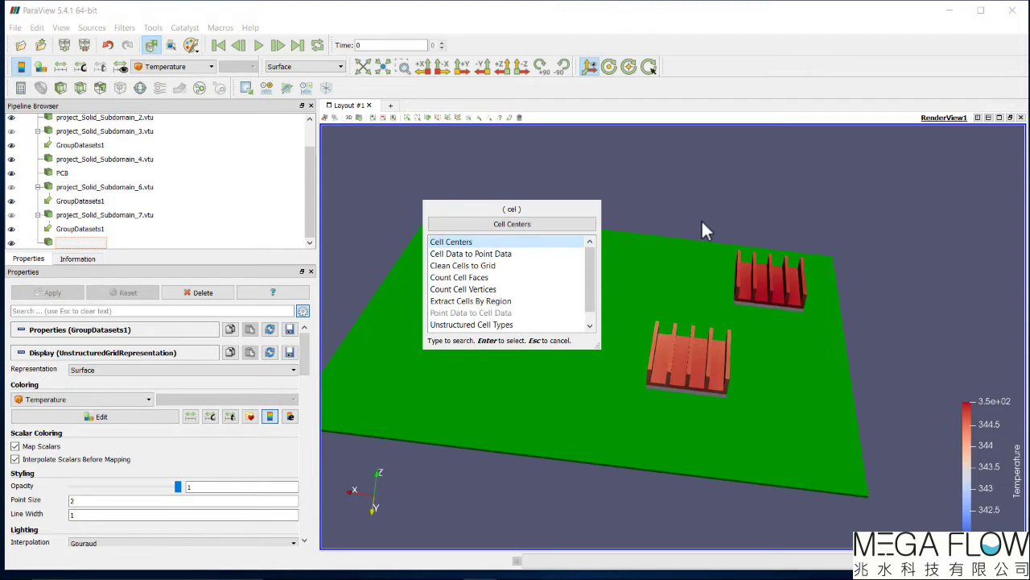
pyautogui.click(496, 254)
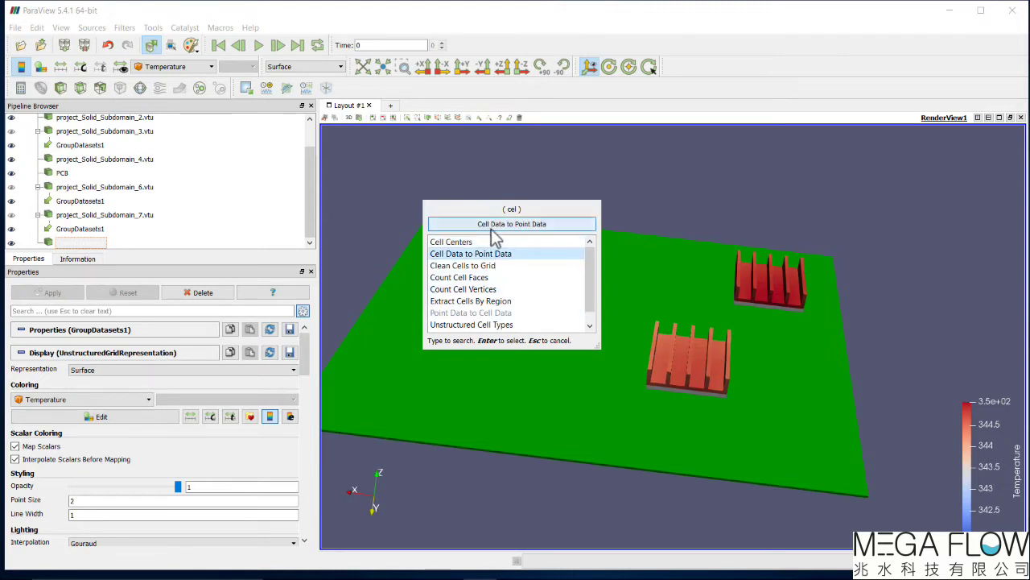
pyautogui.click(493, 225)
pyautogui.scroll(-1, 315, 202)
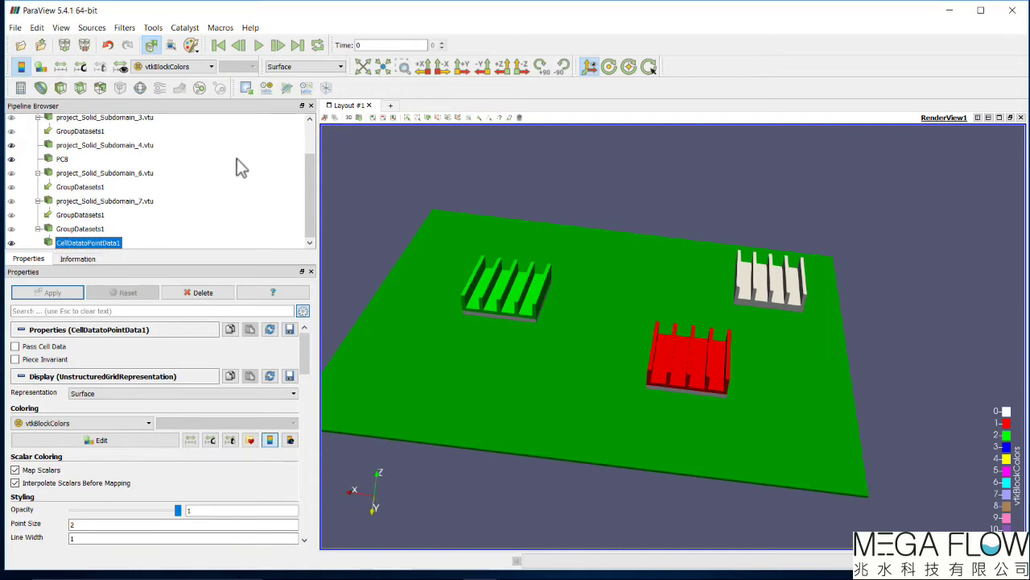
# Step: Colour the converted data by Temperature, then add a Calculator filter to it
pyautogui.click(190, 65)
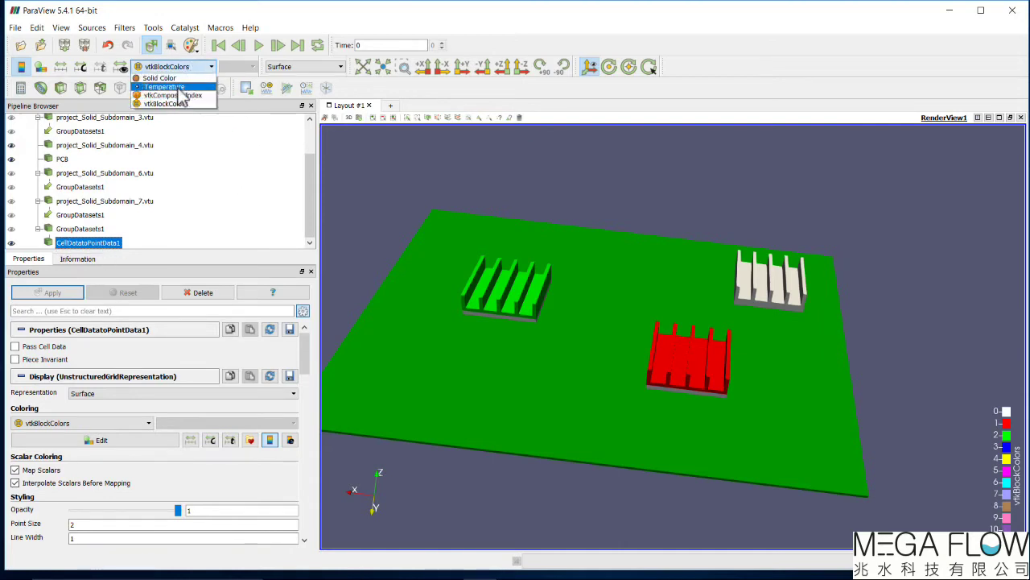
pyautogui.click(165, 86)
pyautogui.moveTo(398, 226); pyautogui.dragTo(603, 375)
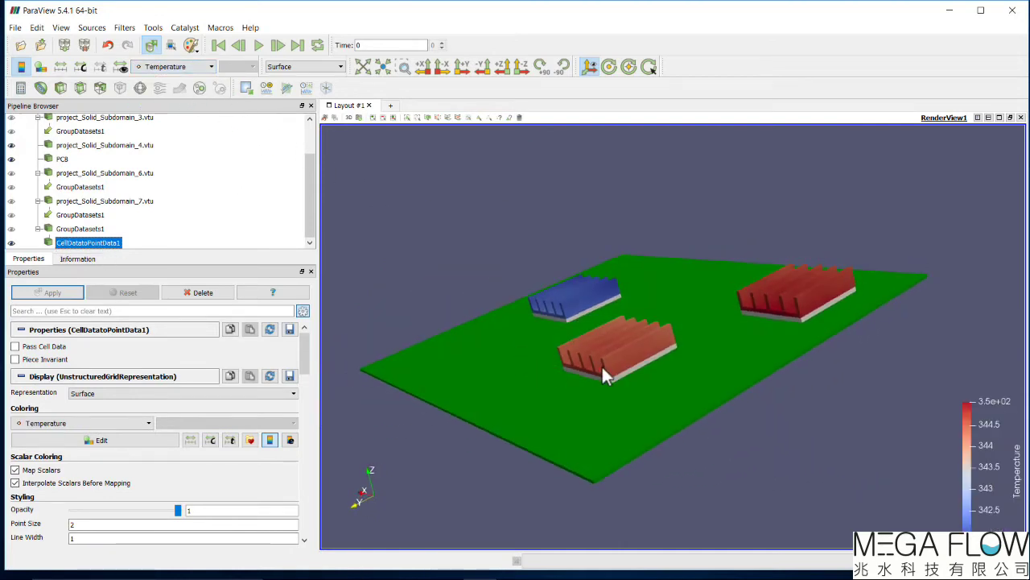
pyautogui.scroll(3, 625, 351)
pyautogui.scroll(3, 625, 351)
pyautogui.scroll(-5, 617, 354)
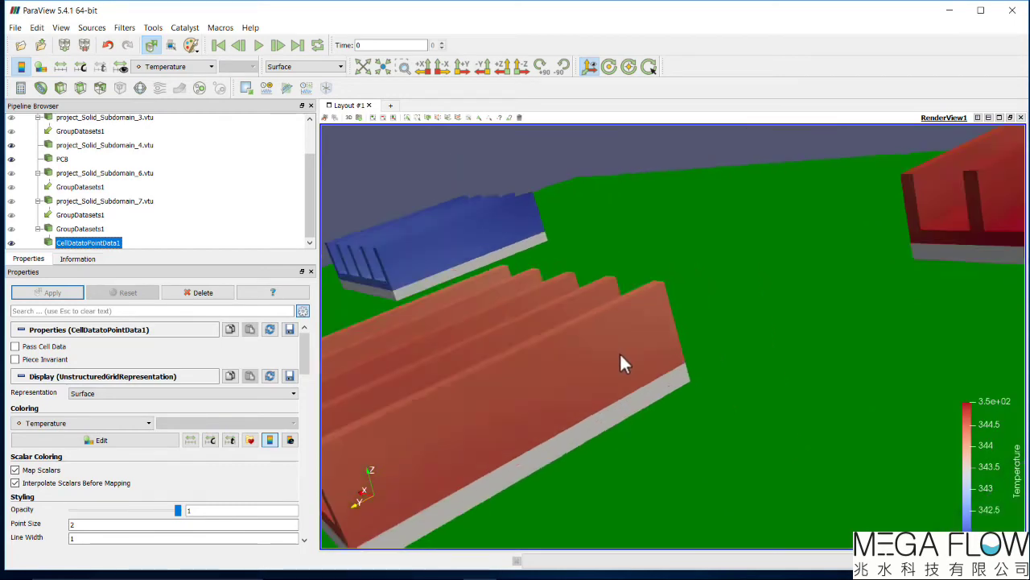
pyautogui.moveTo(633, 334); pyautogui.dragTo(705, 348)
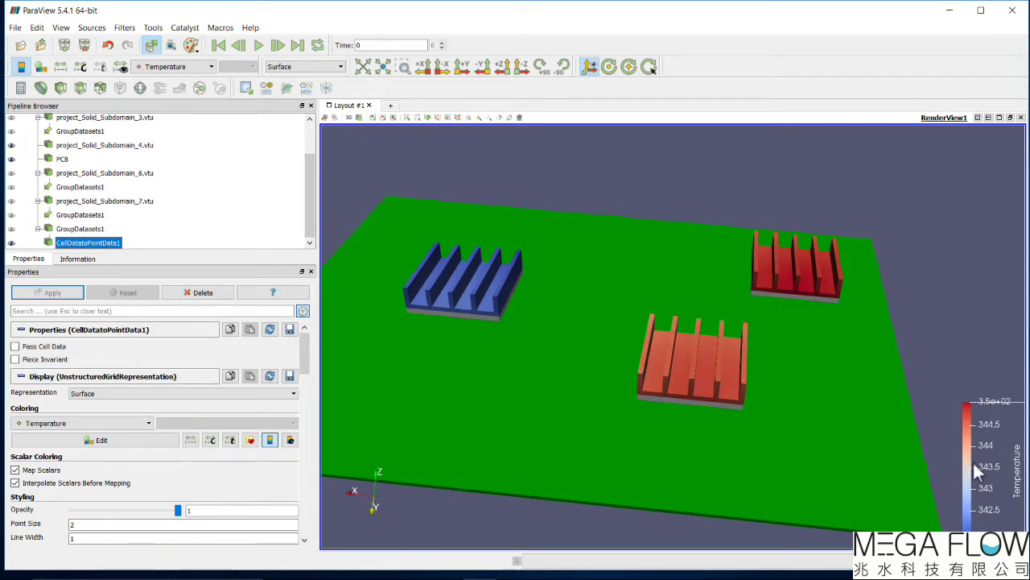
pyautogui.click(21, 88)
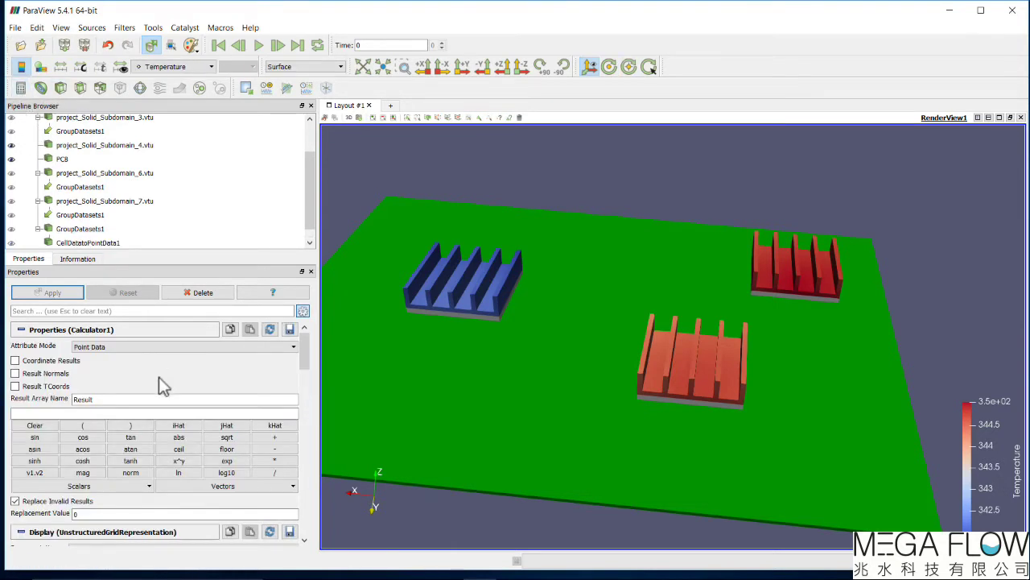
# Step: Make the Calculator compute a TdegC array as Temperature-273.15
pyautogui.doubleClick(153, 395)
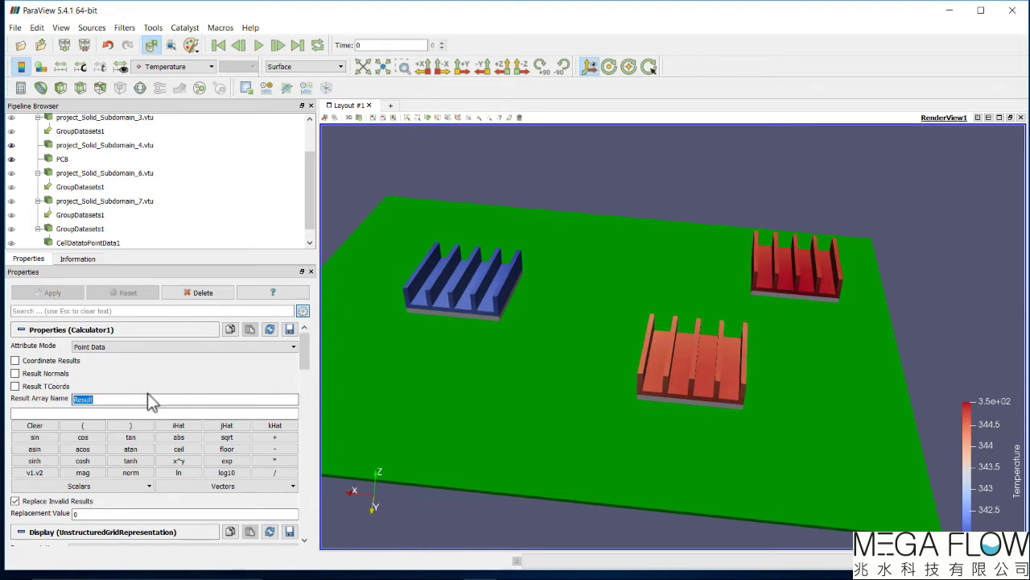
pyautogui.write('Tde')
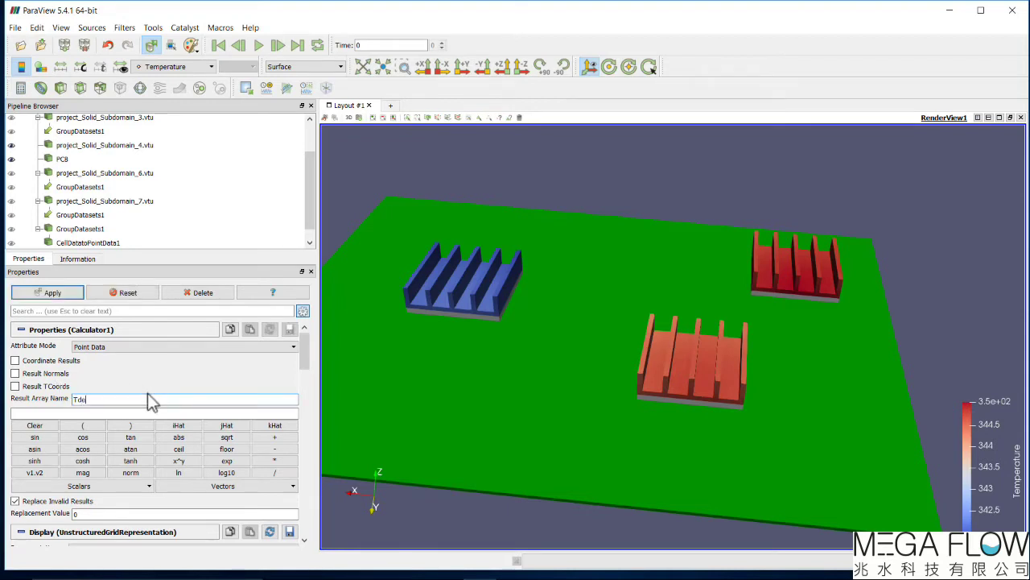
pyautogui.write('gC')
pyautogui.press('Return')
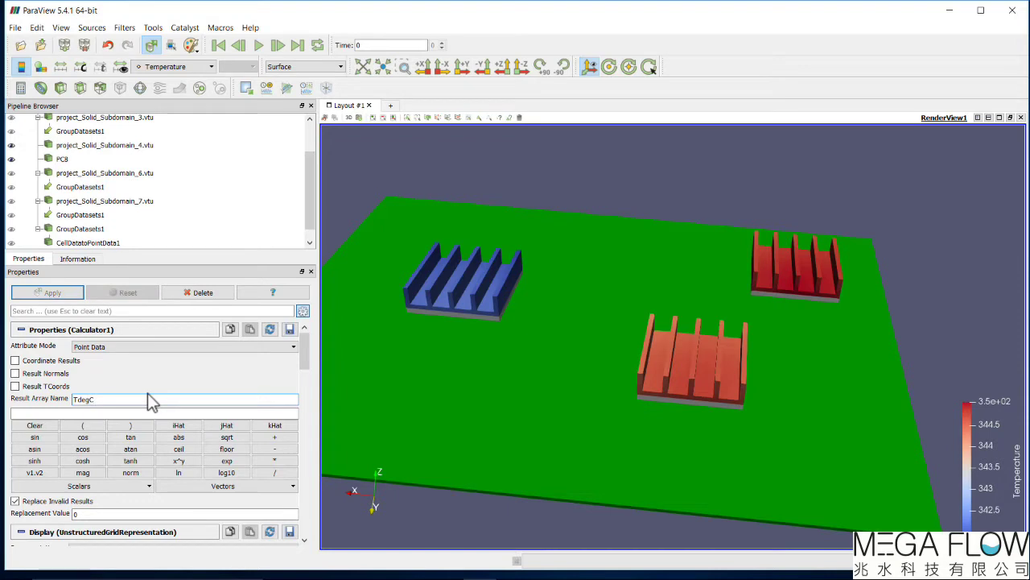
pyautogui.click(84, 486)
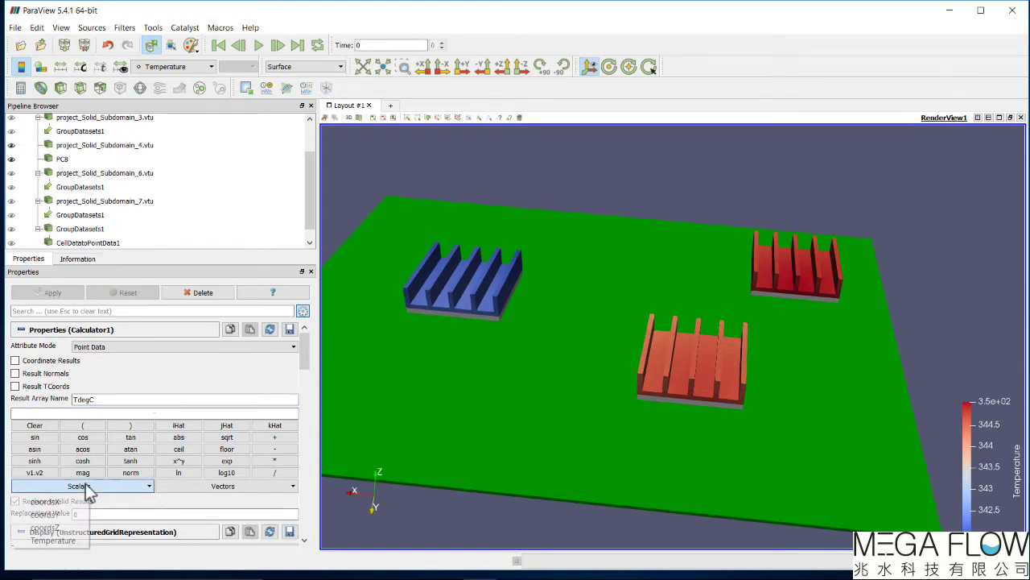
pyautogui.click(64, 540)
pyautogui.click(99, 413)
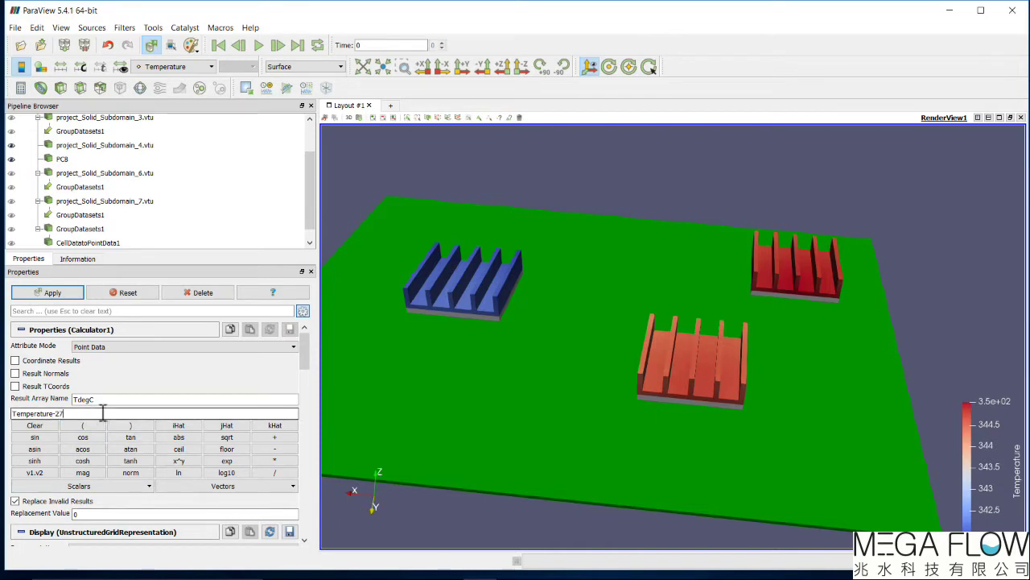
pyautogui.write('-273.15')
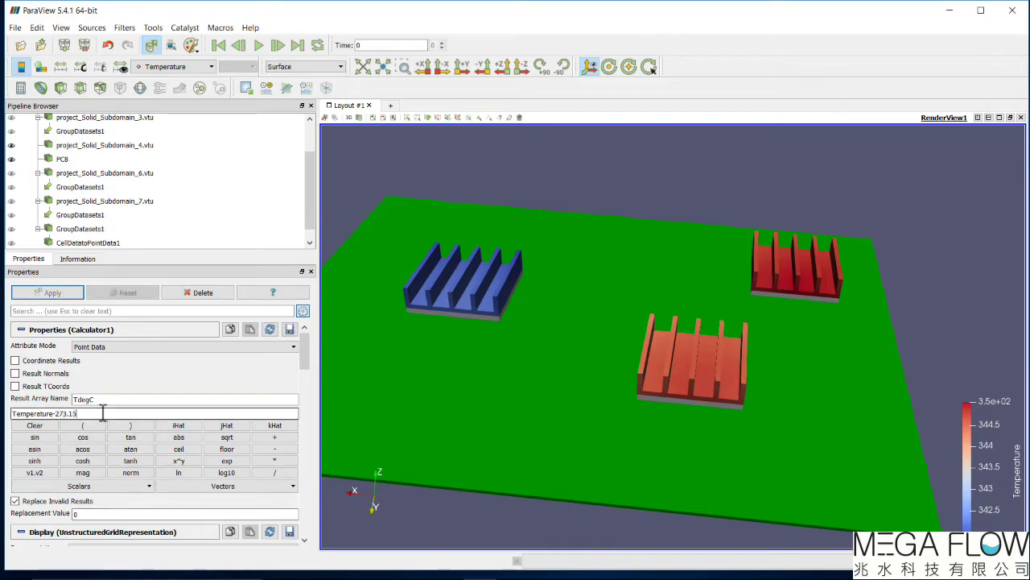
pyautogui.press('Return')
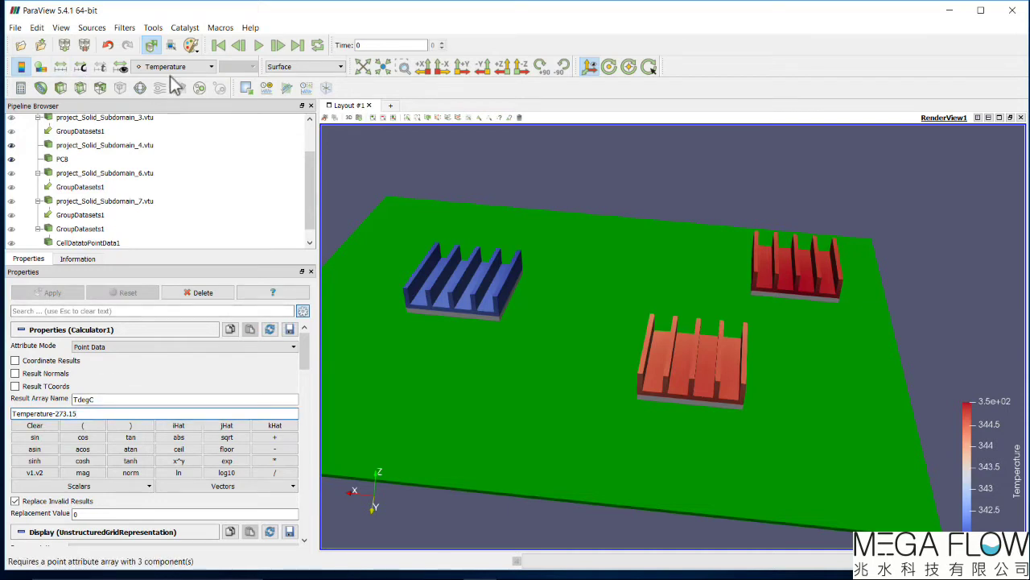
# Step: Colour the heat sinks by TdegC and inspect the recoloured board
pyautogui.scroll(-1, 311, 205)
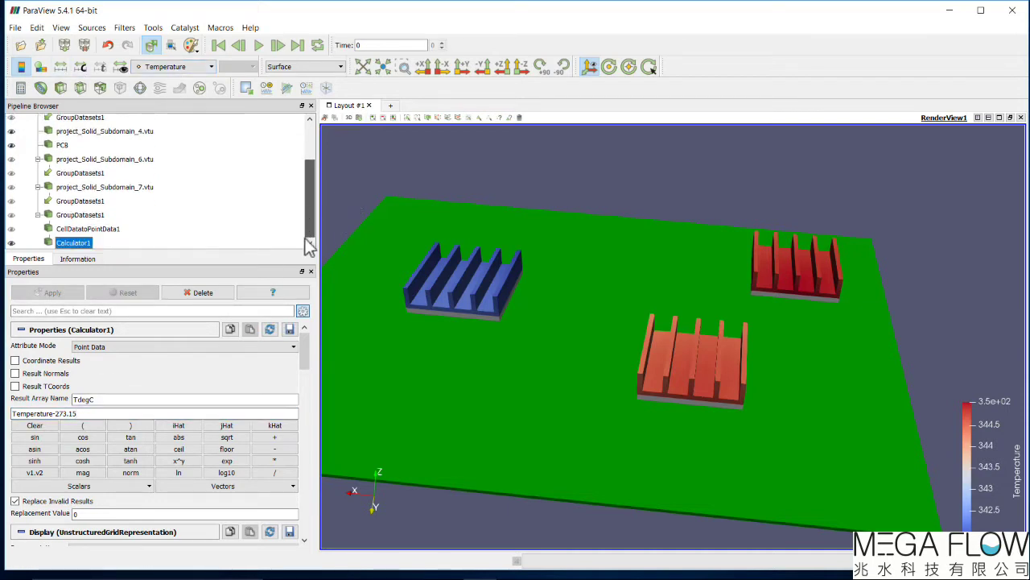
pyautogui.click(190, 68)
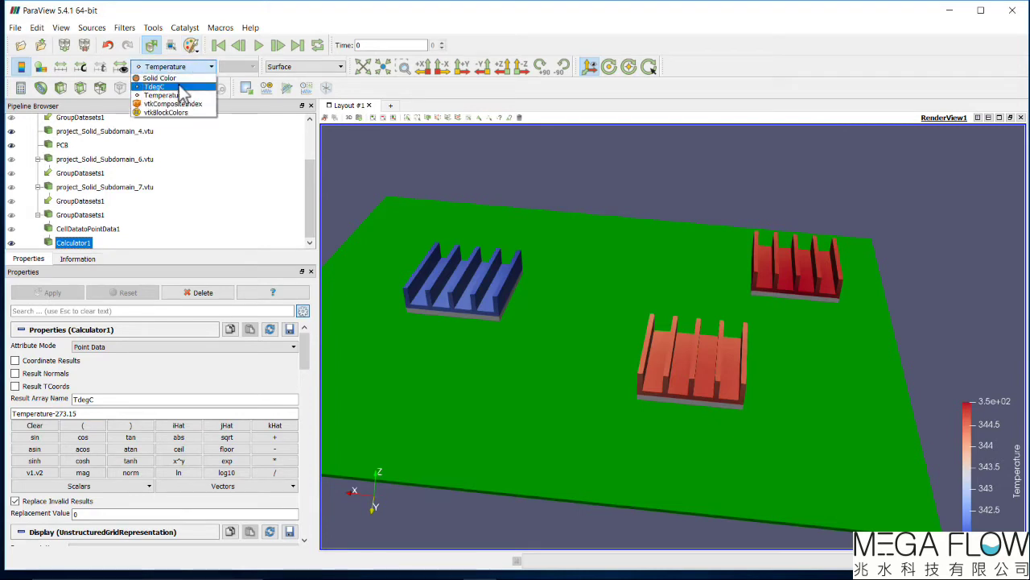
pyautogui.click(154, 86)
pyautogui.moveTo(672, 426); pyautogui.dragTo(616, 436)
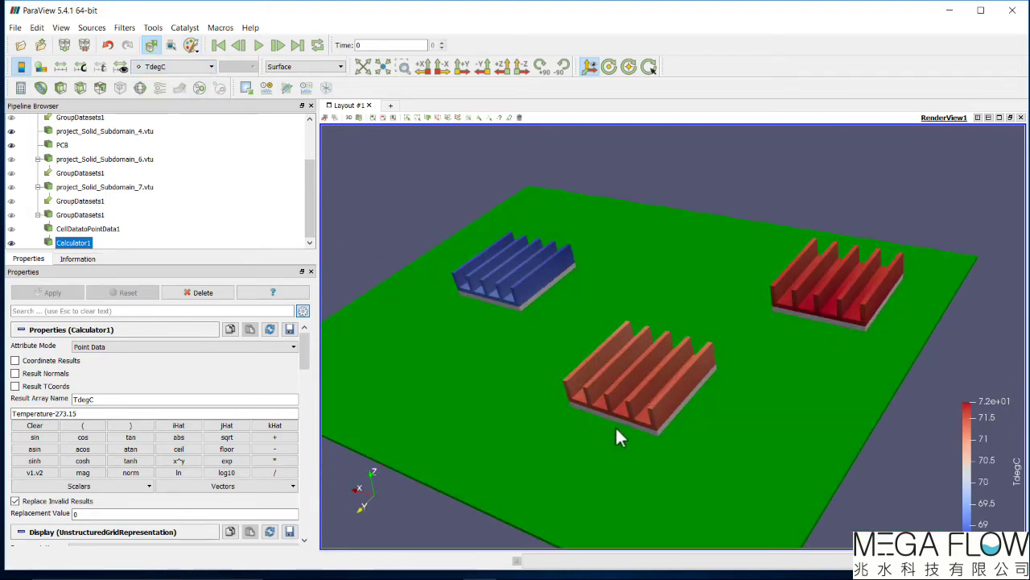
pyautogui.moveTo(757, 451)
pyautogui.mouseDown()
pyautogui.moveTo(743, 454)
pyautogui.moveTo(763, 449)
pyautogui.moveTo(746, 445)
pyautogui.moveTo(758, 440)
pyautogui.mouseUp()
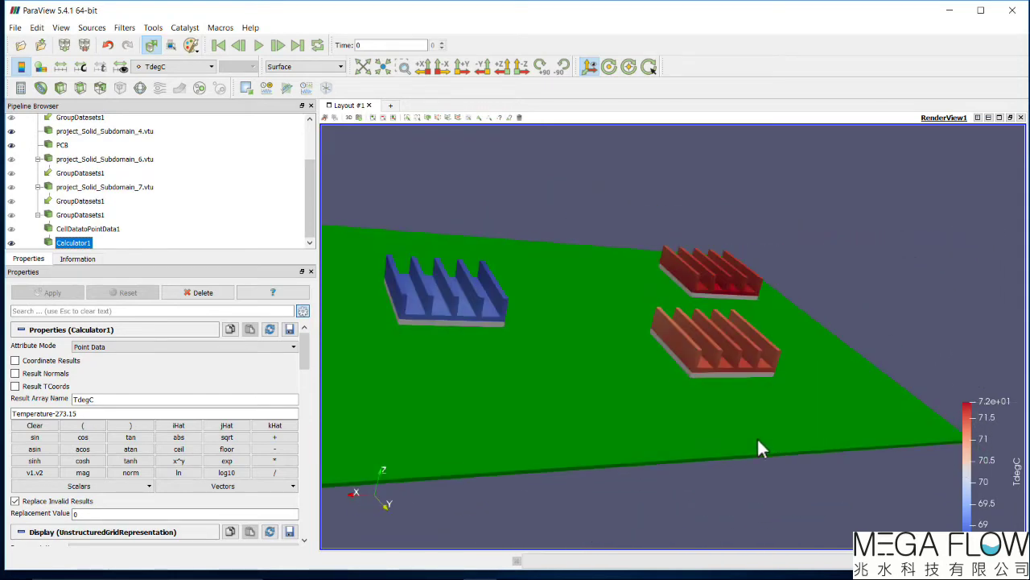
pyautogui.moveTo(697, 448); pyautogui.dragTo(692, 456)
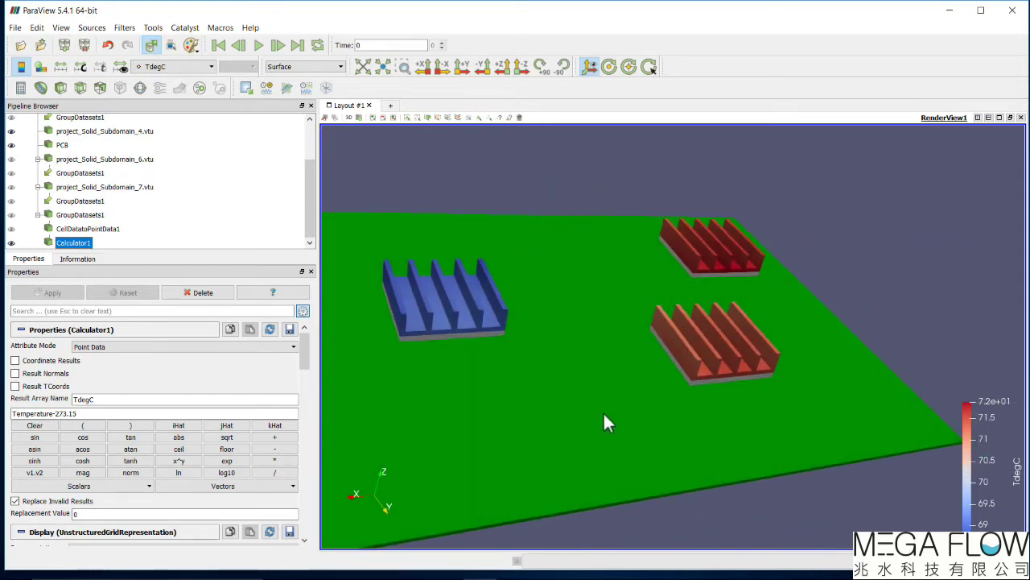
pyautogui.moveTo(603, 411); pyautogui.dragTo(589, 389)
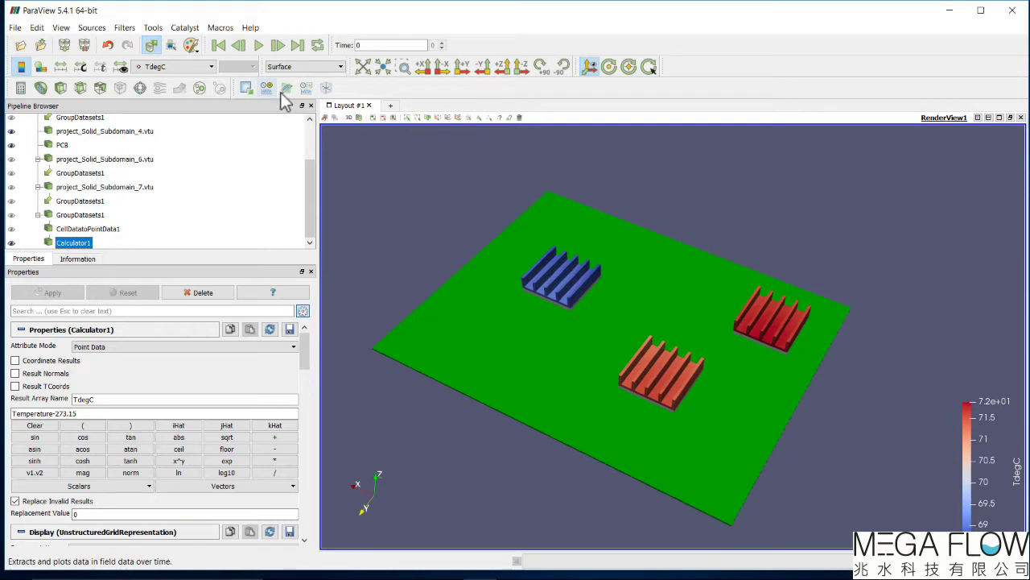
# Step: Switch the render view to White Background and turn on Auto Apply
pyautogui.click(196, 49)
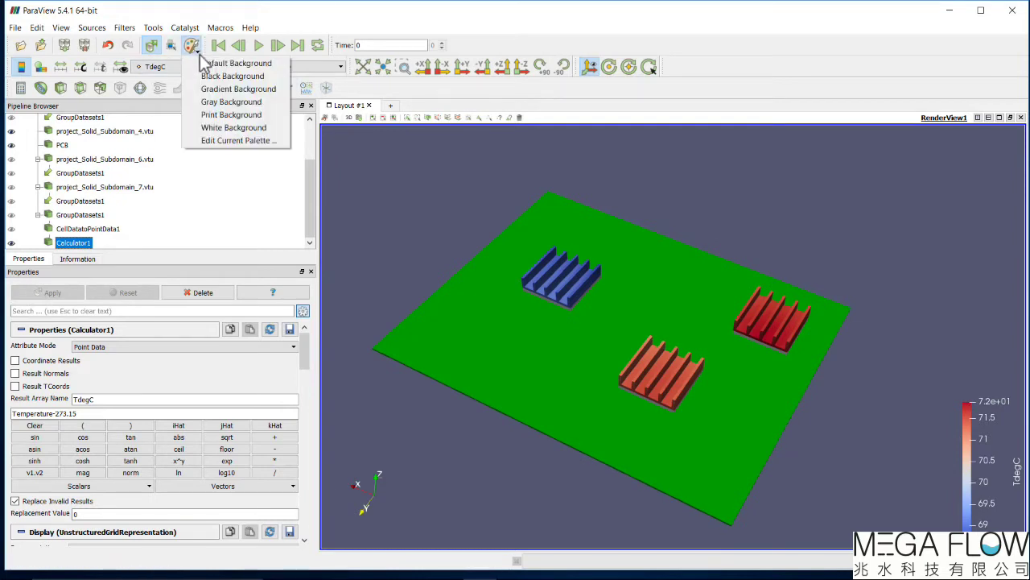
pyautogui.click(225, 127)
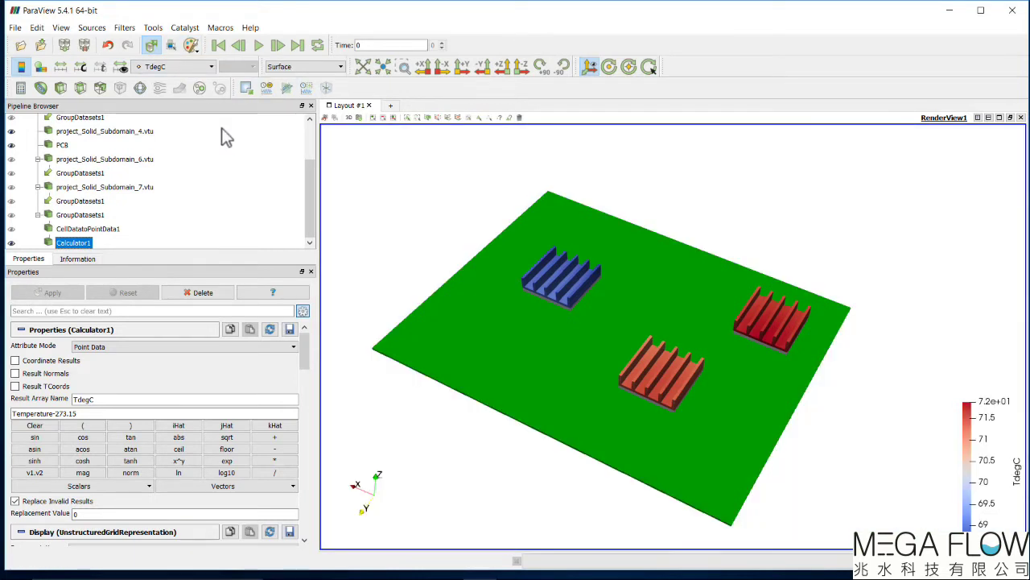
pyautogui.click(150, 45)
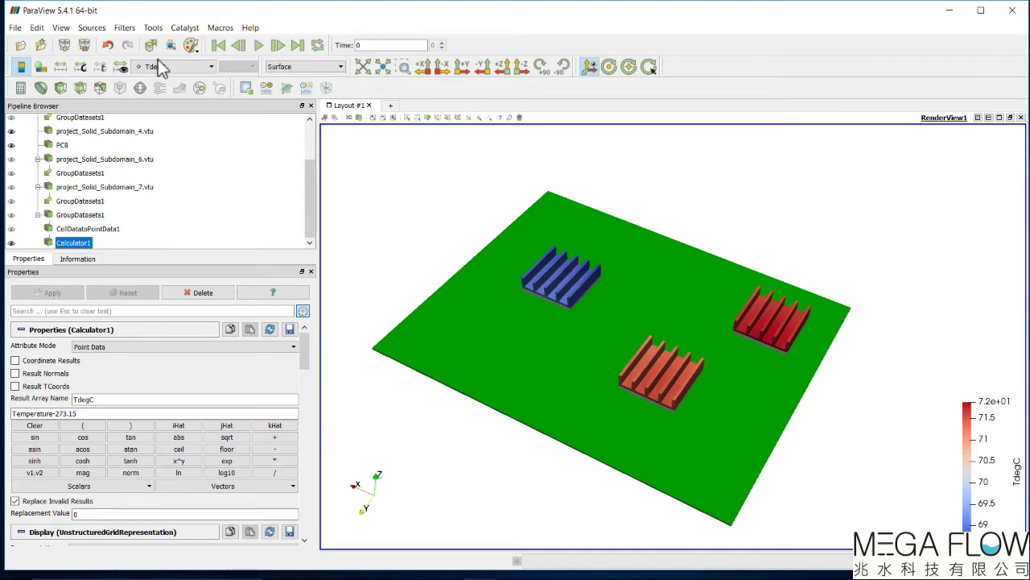
# Step: Load project_Fluid_Subdomain_1.vtu and apply it to display the fluid domain
pyautogui.click(16, 30)
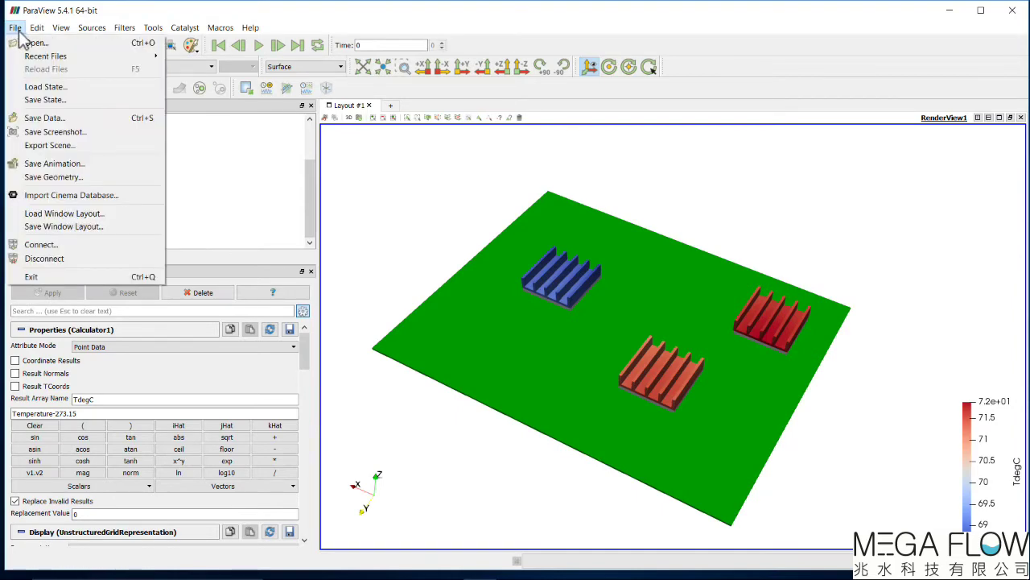
pyautogui.click(33, 43)
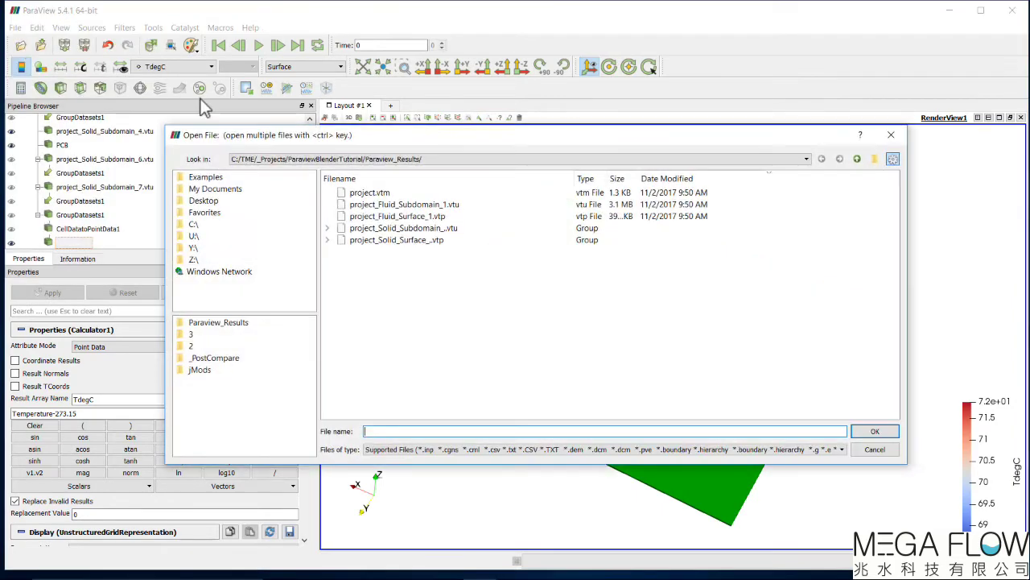
pyautogui.doubleClick(412, 203)
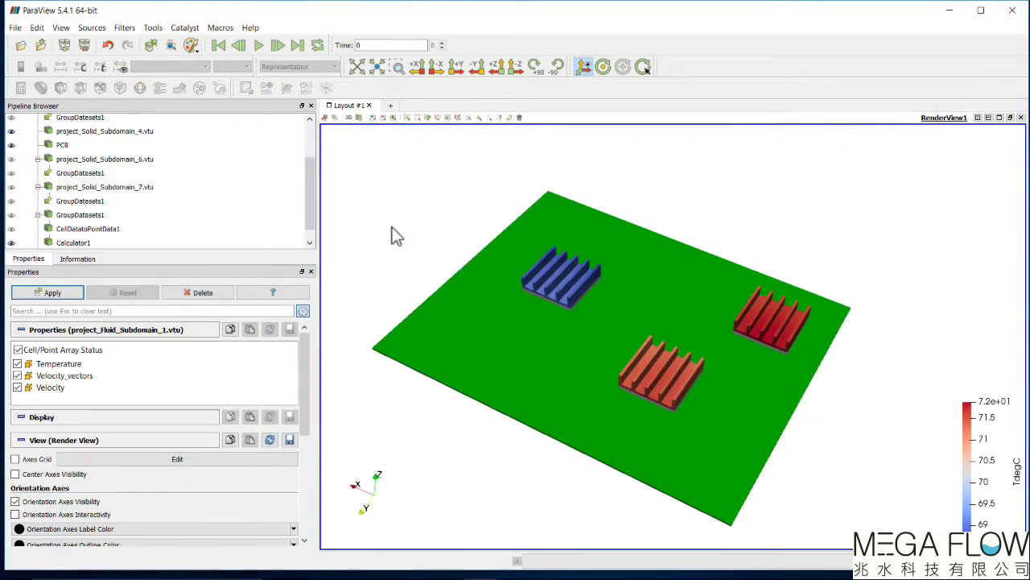
pyautogui.click(51, 293)
# Step: Show the fluid domain as an Outline box around the board, via Wireframe first
pyautogui.scroll(-5, 616, 353)
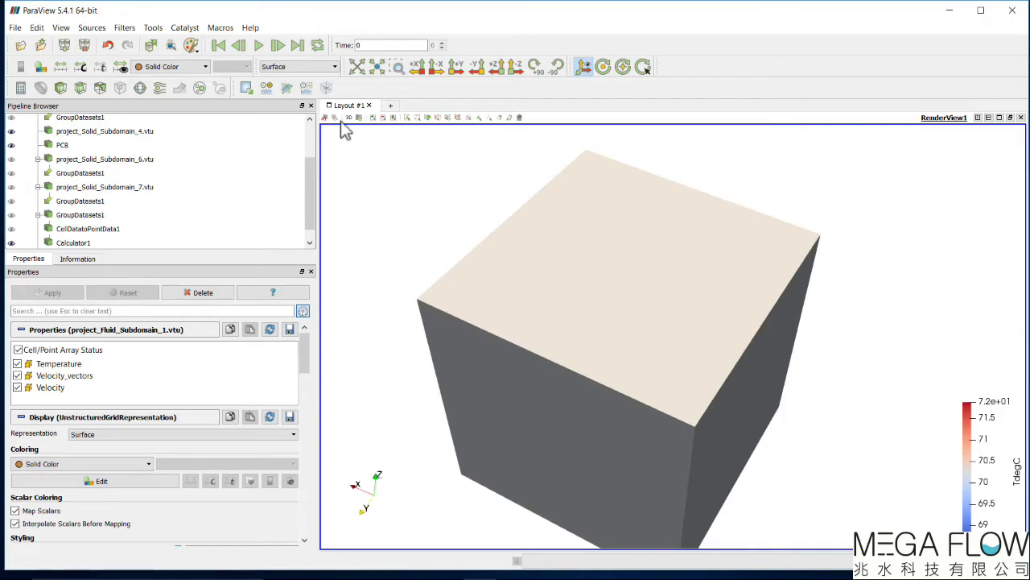
pyautogui.click(296, 66)
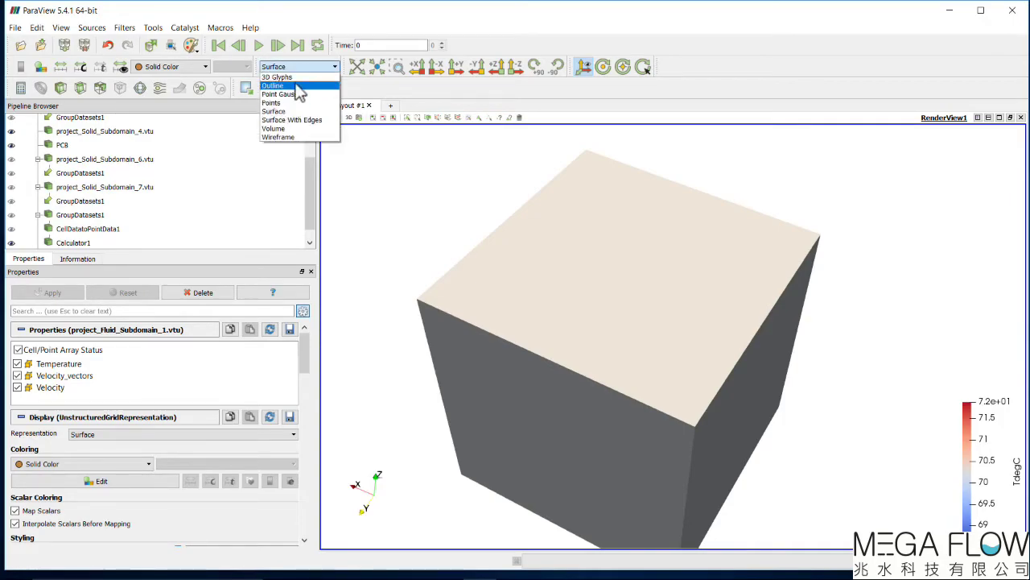
pyautogui.click(295, 135)
pyautogui.moveTo(393, 211); pyautogui.dragTo(423, 181)
pyautogui.click(333, 67)
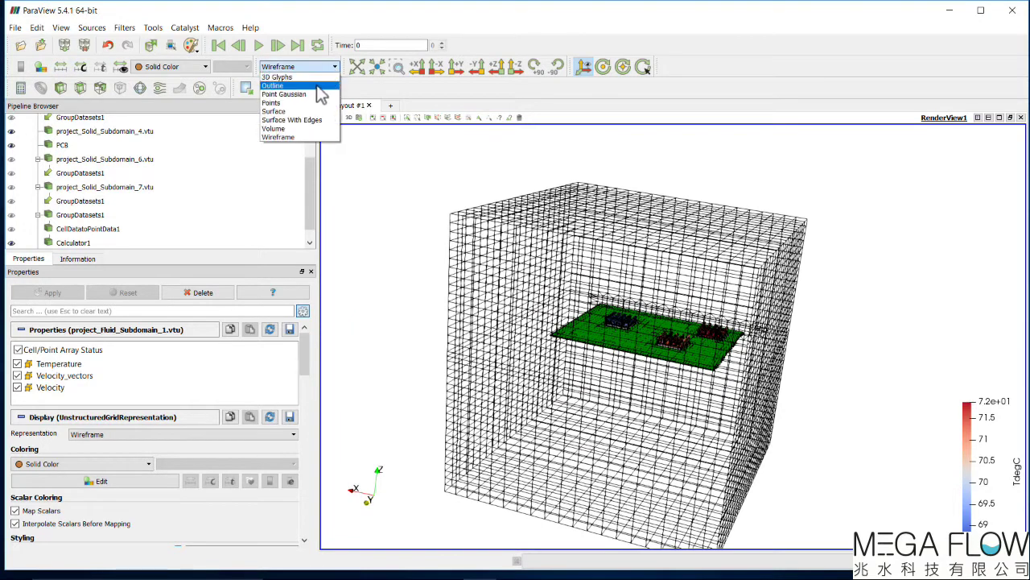
pyautogui.click(322, 94)
pyautogui.moveTo(498, 311); pyautogui.dragTo(471, 322)
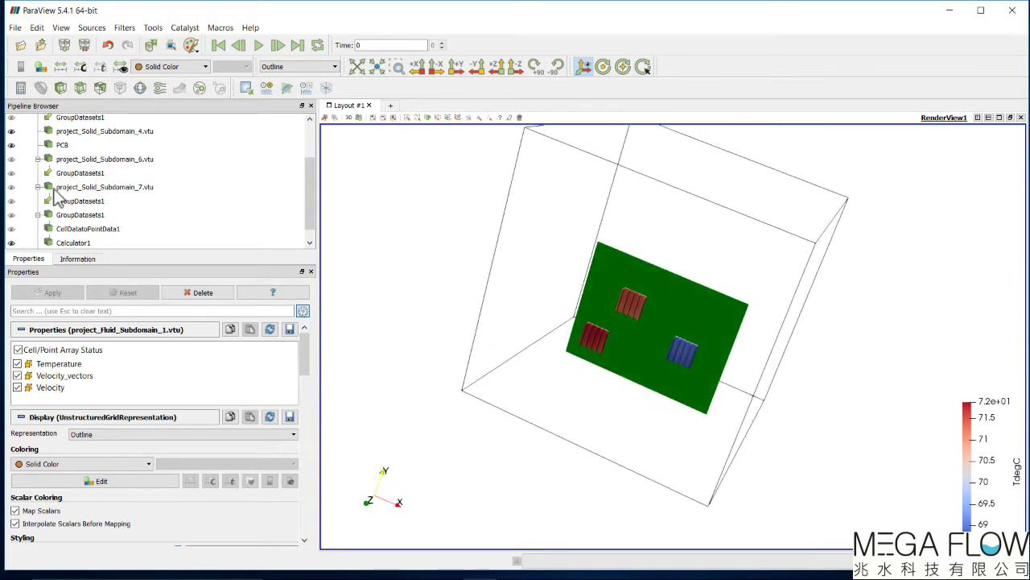
pyautogui.moveTo(308, 194); pyautogui.dragTo(309, 207)
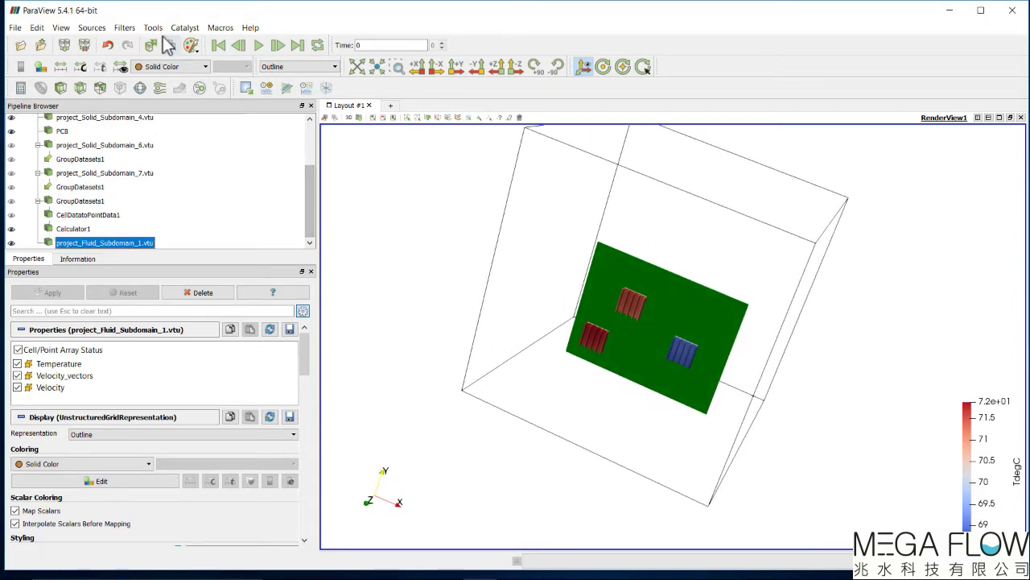
# Step: Apply a recent Cell Data to Point Data filter to the fluid dataset, drawn as Outline
pyautogui.click(125, 29)
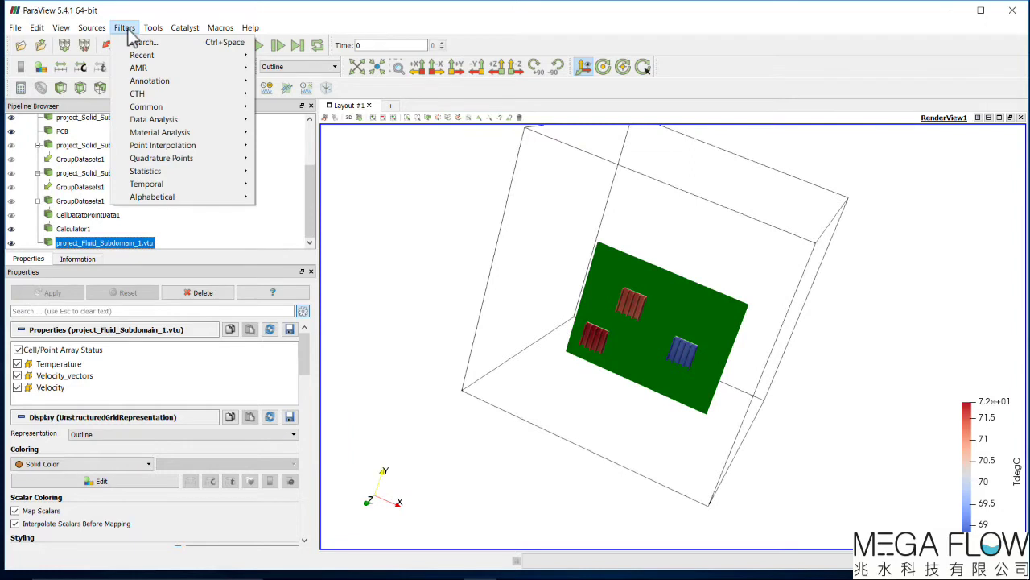
pyautogui.moveTo(141, 56)
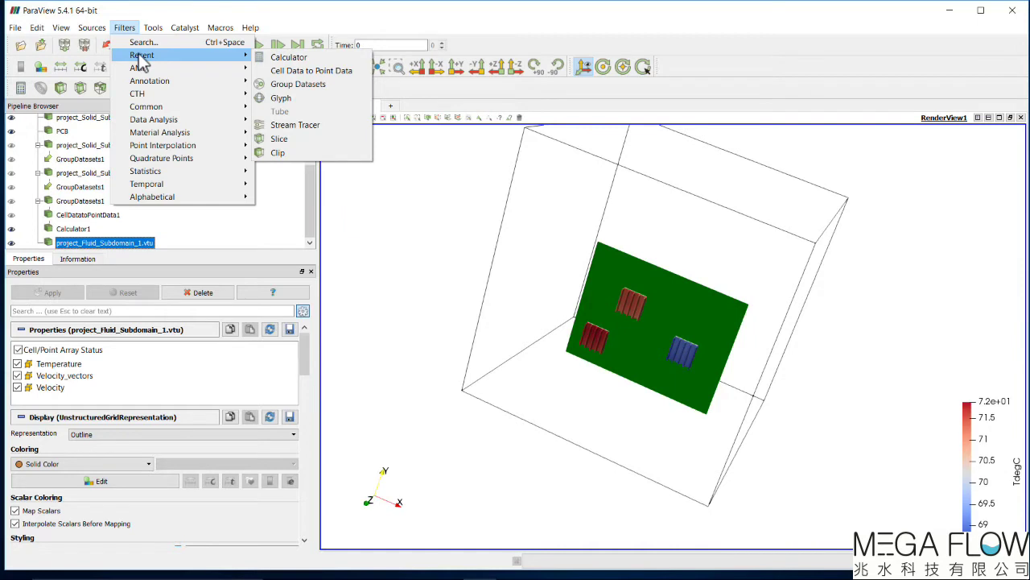
pyautogui.click(299, 71)
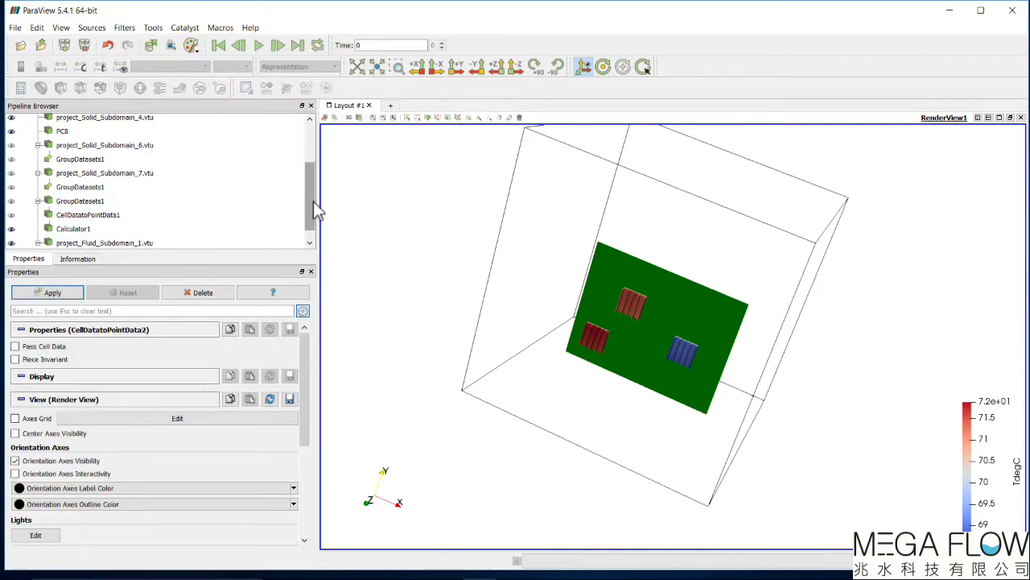
pyautogui.moveTo(314, 203); pyautogui.dragTo(314, 214)
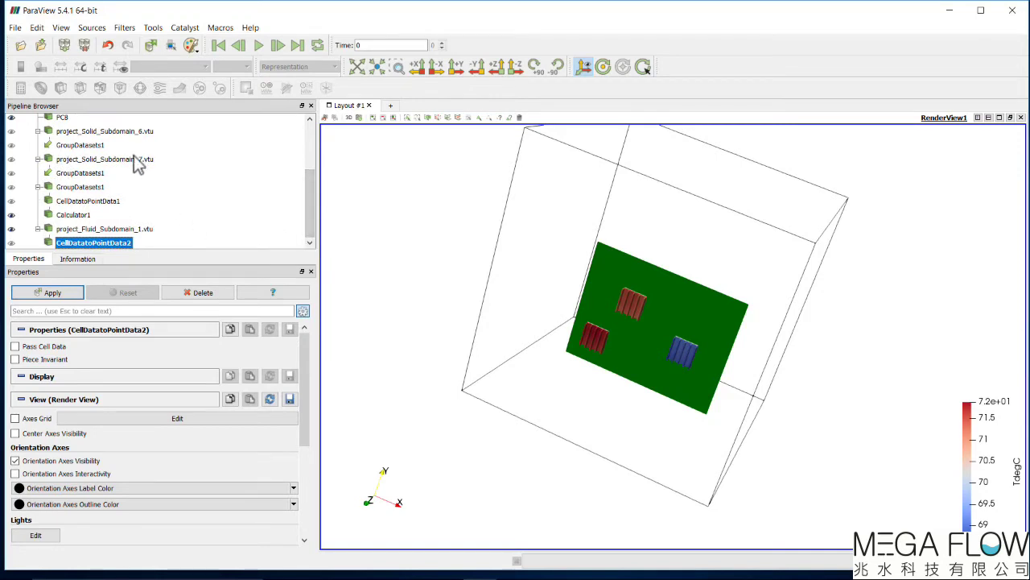
pyautogui.click(62, 295)
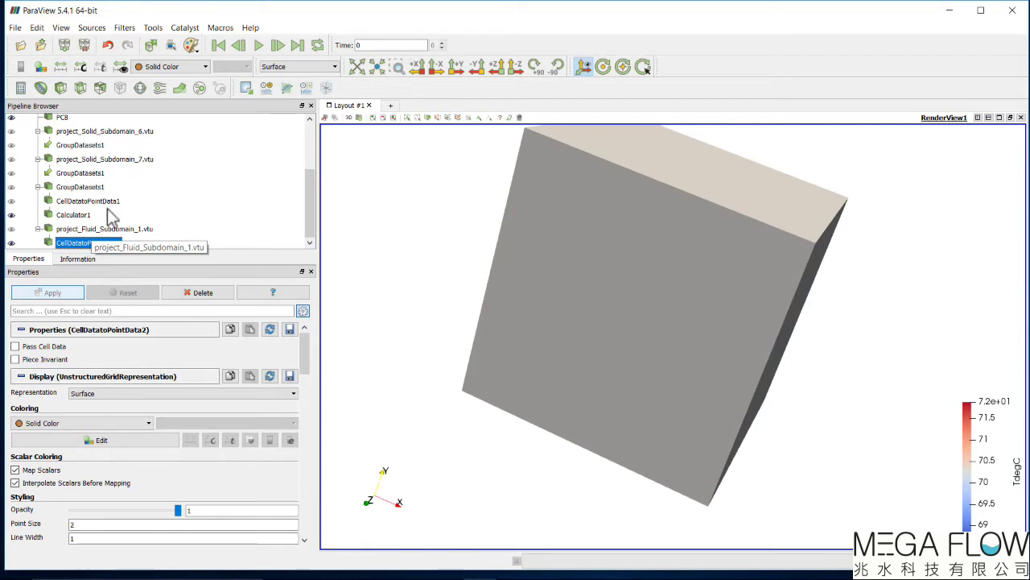
pyautogui.click(273, 66)
pyautogui.click(270, 85)
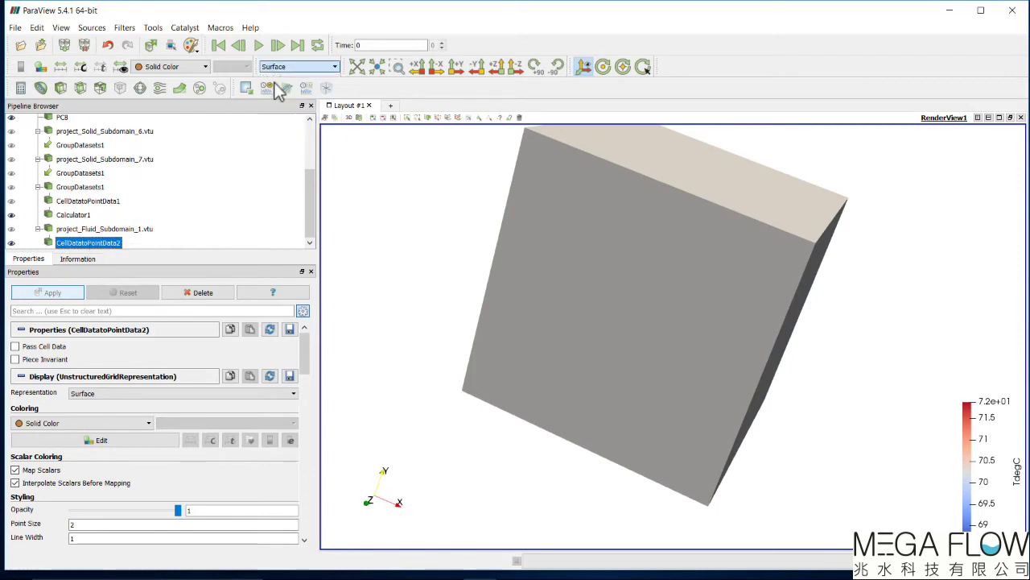
# Step: Add a Stream Tracer filter to the converted fluid point data
pyautogui.click(160, 88)
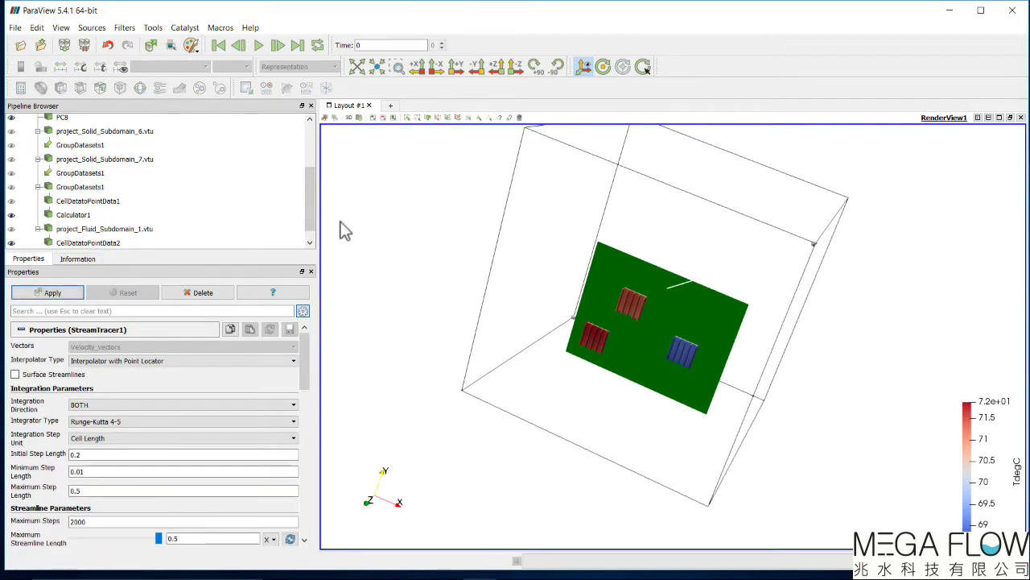
pyautogui.moveTo(409, 316); pyautogui.dragTo(464, 364)
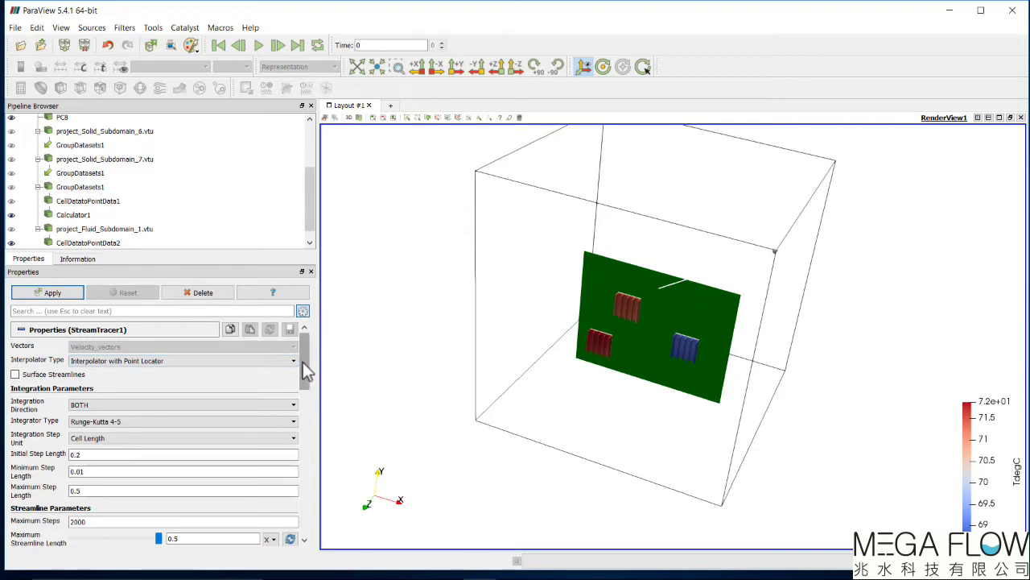
pyautogui.moveTo(303, 362)
pyautogui.mouseDown()
pyautogui.moveTo(307, 374)
pyautogui.moveTo(308, 353)
pyautogui.mouseUp()
pyautogui.moveTo(306, 344); pyautogui.dragTo(314, 419)
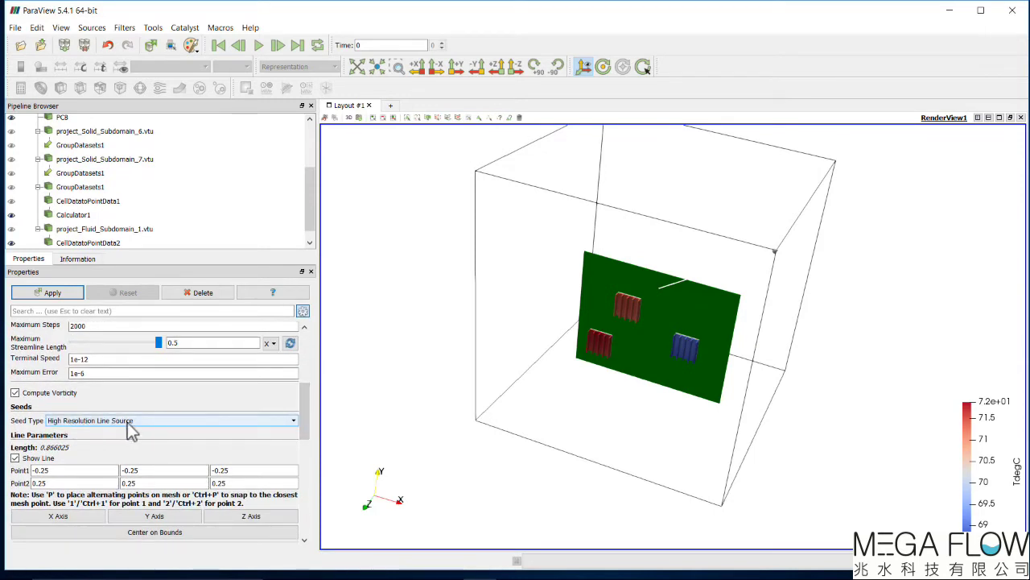
pyautogui.click(129, 420)
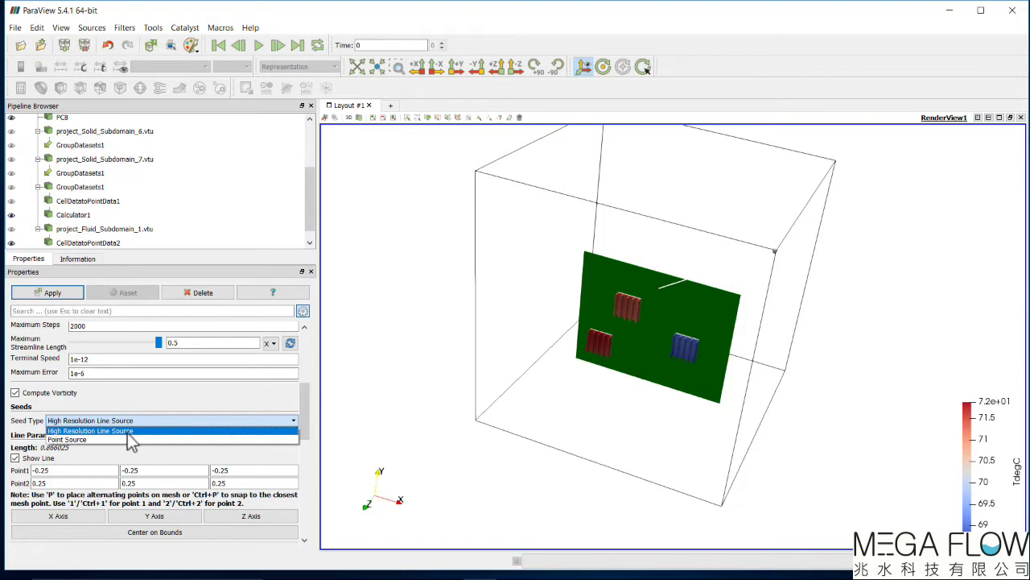
# Step: Seed from a Point Source sphere, shrunk to about 0.026 radius and placed on the board
pyautogui.click(132, 438)
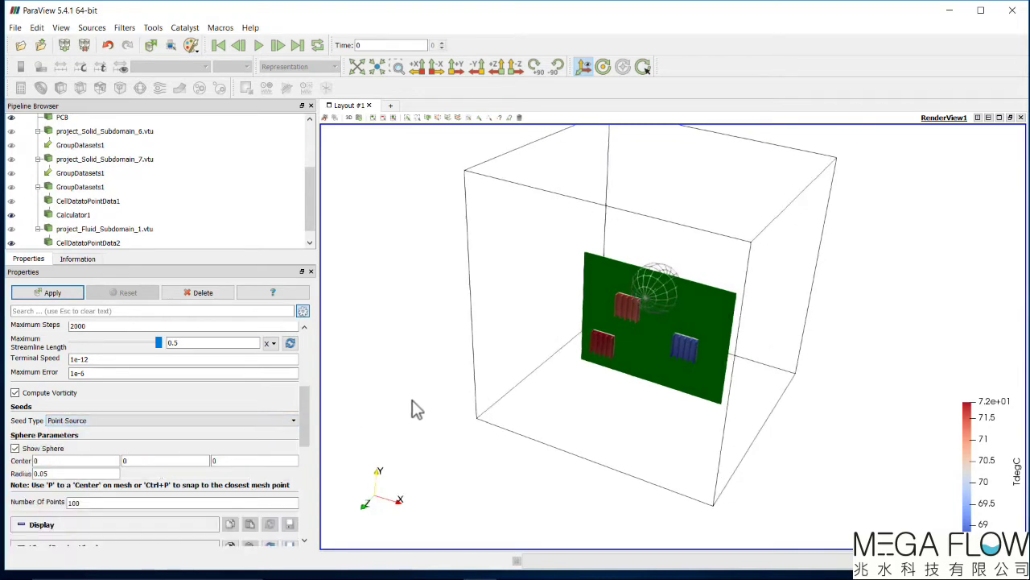
pyautogui.moveTo(654, 290); pyautogui.dragTo(600, 389)
pyautogui.moveTo(532, 387)
pyautogui.mouseDown()
pyautogui.moveTo(391, 376)
pyautogui.moveTo(400, 386)
pyautogui.moveTo(537, 382)
pyautogui.mouseUp()
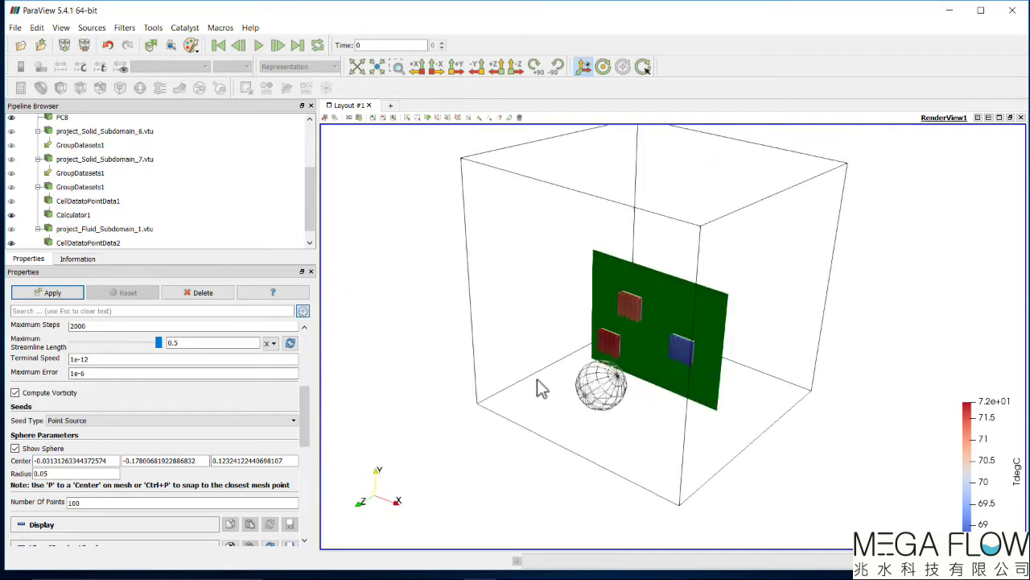
pyautogui.moveTo(600, 384); pyautogui.dragTo(610, 388)
pyautogui.moveTo(610, 388); pyautogui.dragTo(613, 388, button='right')
pyautogui.moveTo(612, 390); pyautogui.dragTo(632, 365)
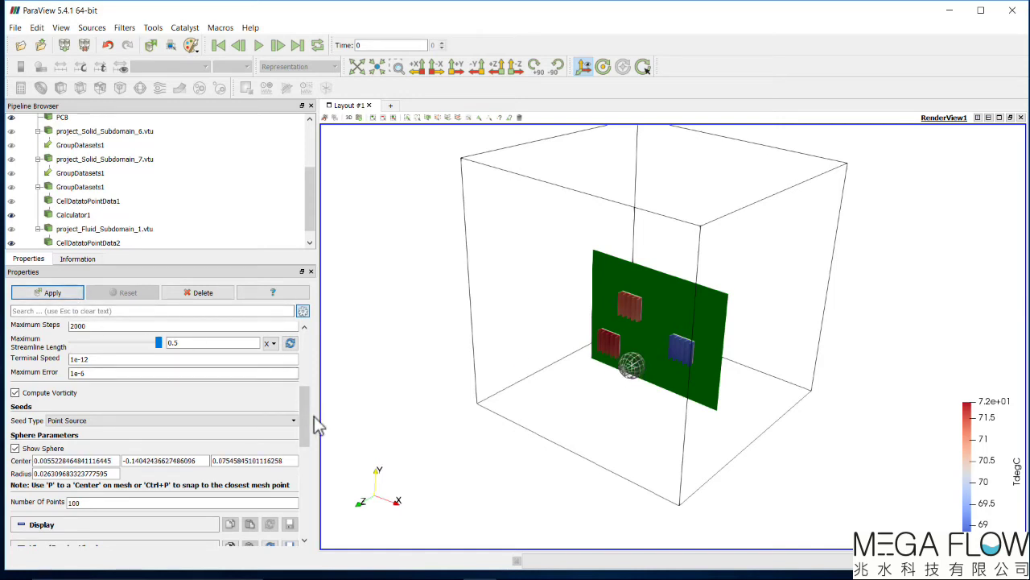
pyautogui.moveTo(311, 421); pyautogui.dragTo(316, 444)
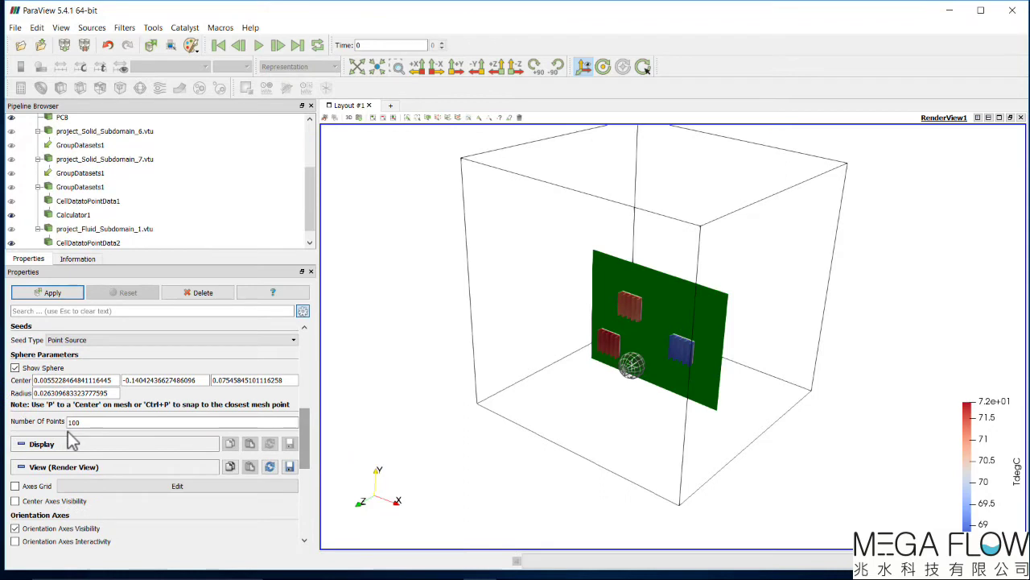
# Step: Change Number Of Points from 100 to 50 and apply to generate streamlines
pyautogui.click(96, 422)
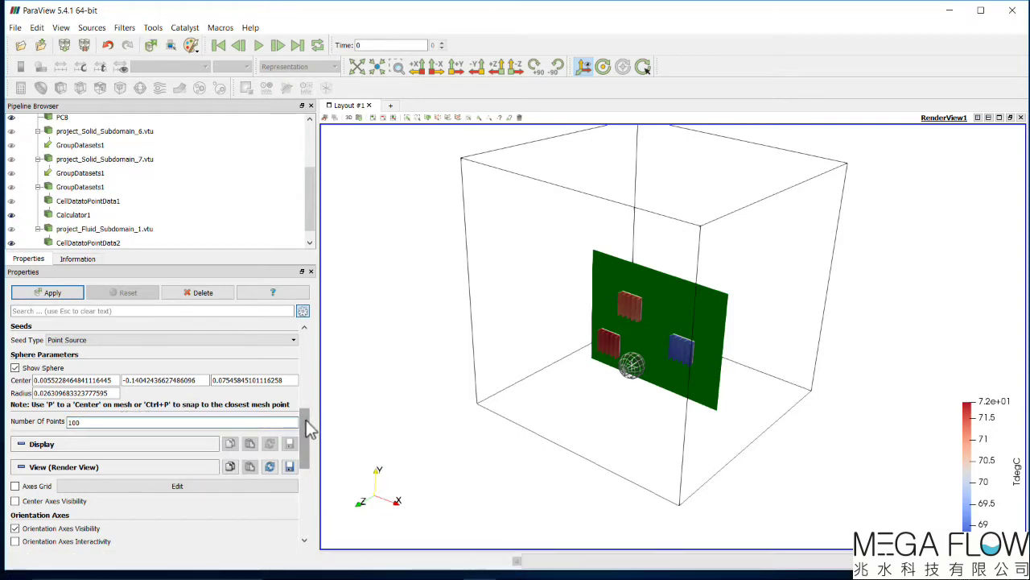
pyautogui.moveTo(307, 422); pyautogui.dragTo(307, 420)
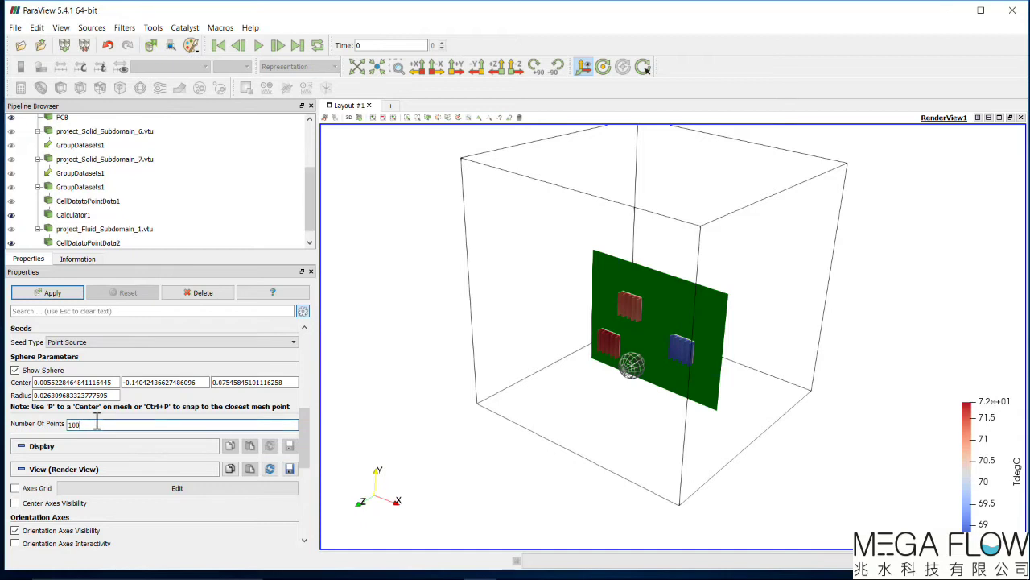
pyautogui.doubleClick(70, 421)
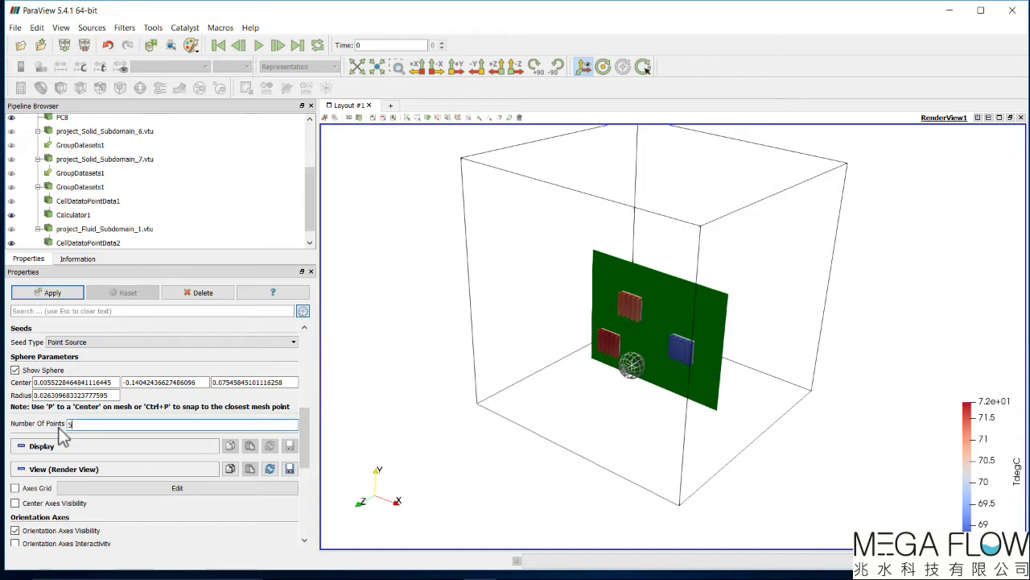
pyautogui.write('50')
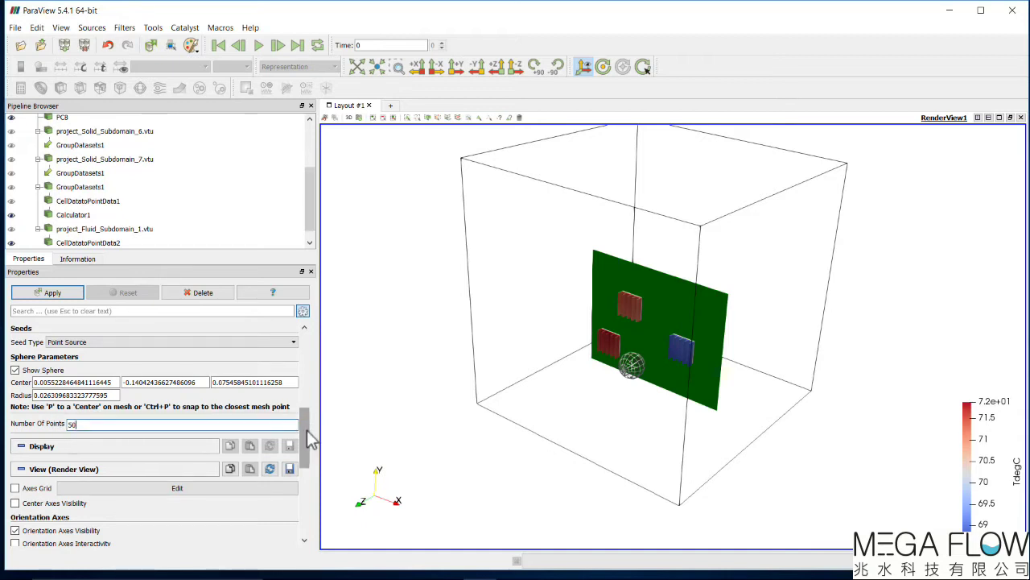
pyautogui.moveTo(311, 437); pyautogui.dragTo(223, 384)
pyautogui.click(49, 292)
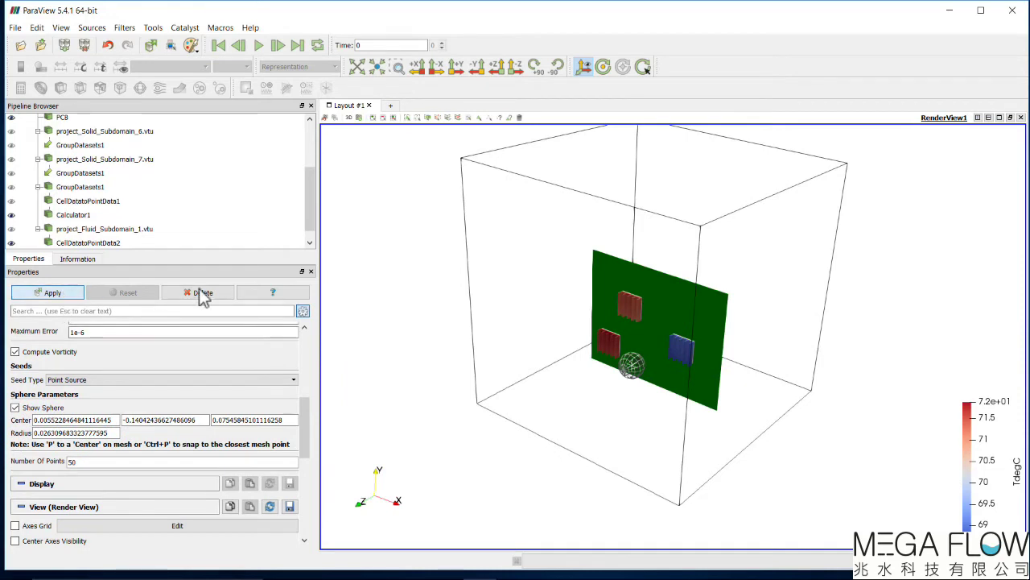
# Step: Switch the background to gray and colour the streamlines by Velocity
pyautogui.moveTo(563, 418)
pyautogui.mouseDown()
pyautogui.moveTo(520, 391)
pyautogui.moveTo(475, 402)
pyautogui.moveTo(563, 407)
pyautogui.mouseUp()
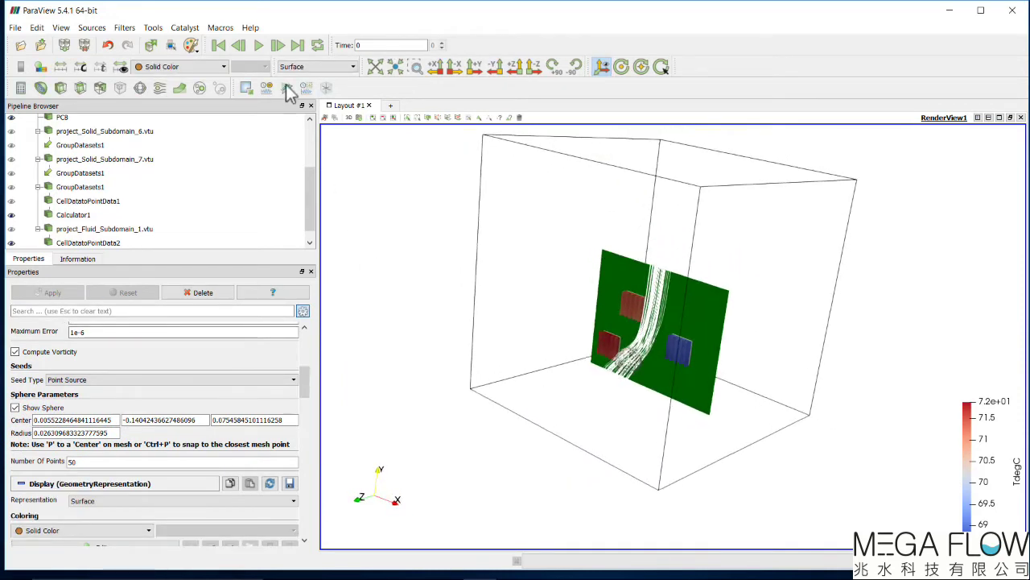
pyautogui.click(194, 47)
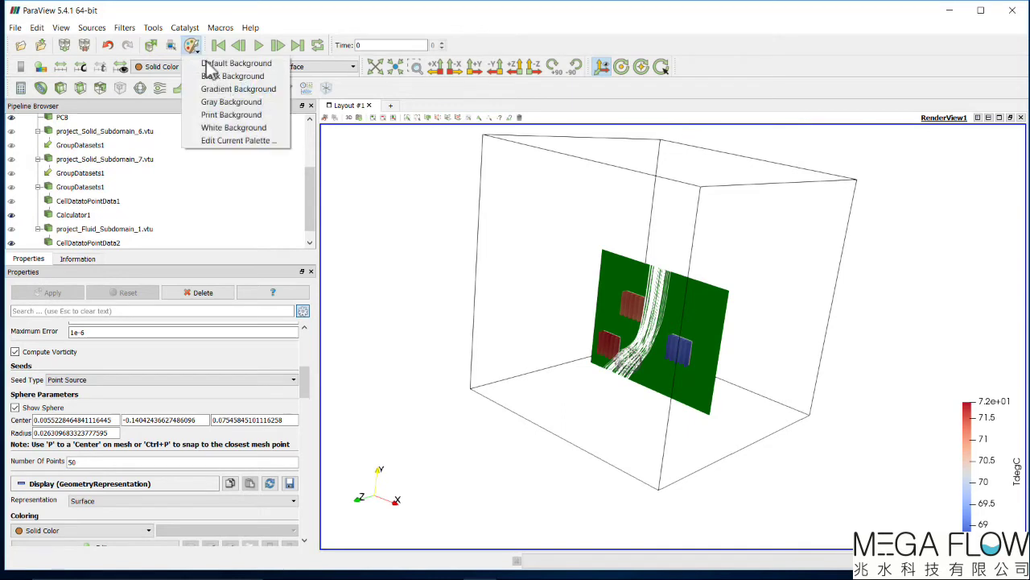
pyautogui.click(230, 103)
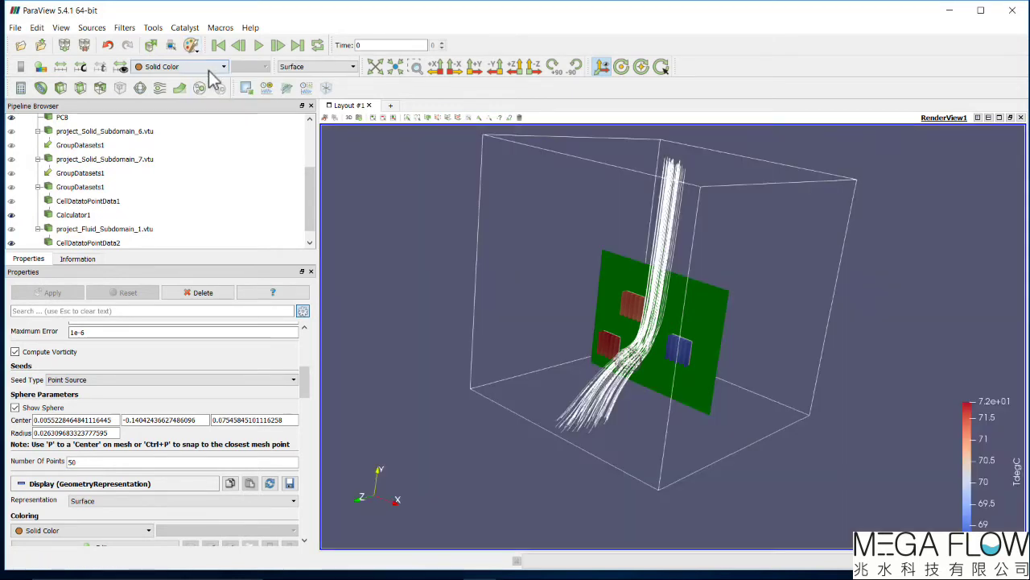
pyautogui.click(216, 66)
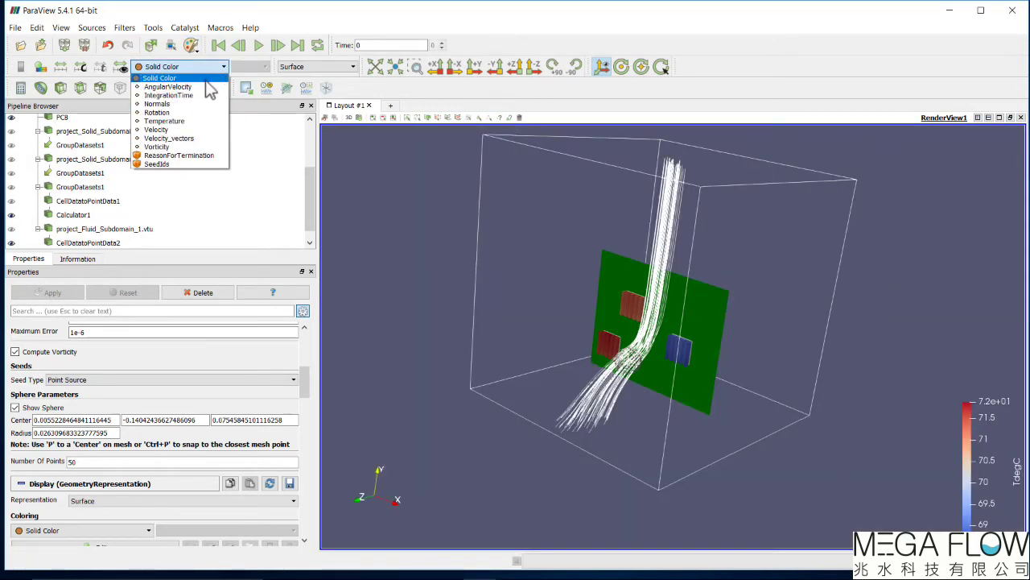
pyautogui.click(187, 128)
pyautogui.moveTo(474, 319); pyautogui.dragTo(450, 325)
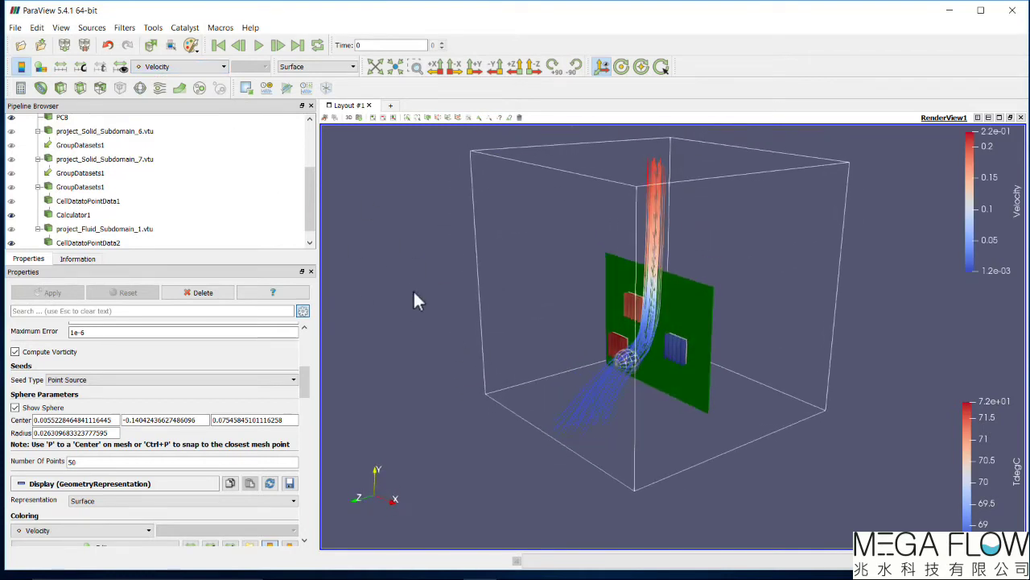
# Step: Turn on Auto Apply and move the seed sphere lower-right on the board
pyautogui.click(151, 46)
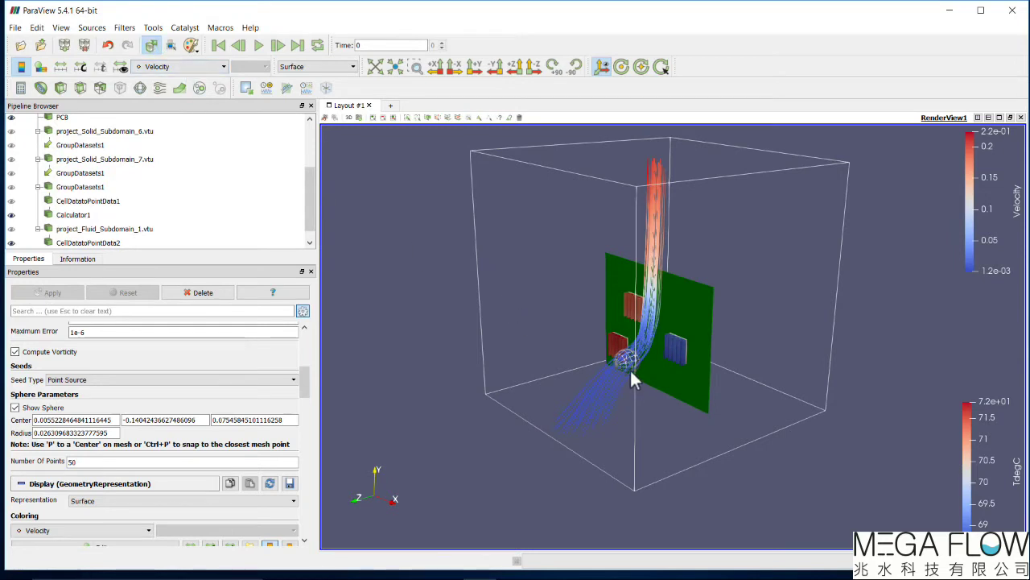
pyautogui.moveTo(631, 359); pyautogui.dragTo(649, 394)
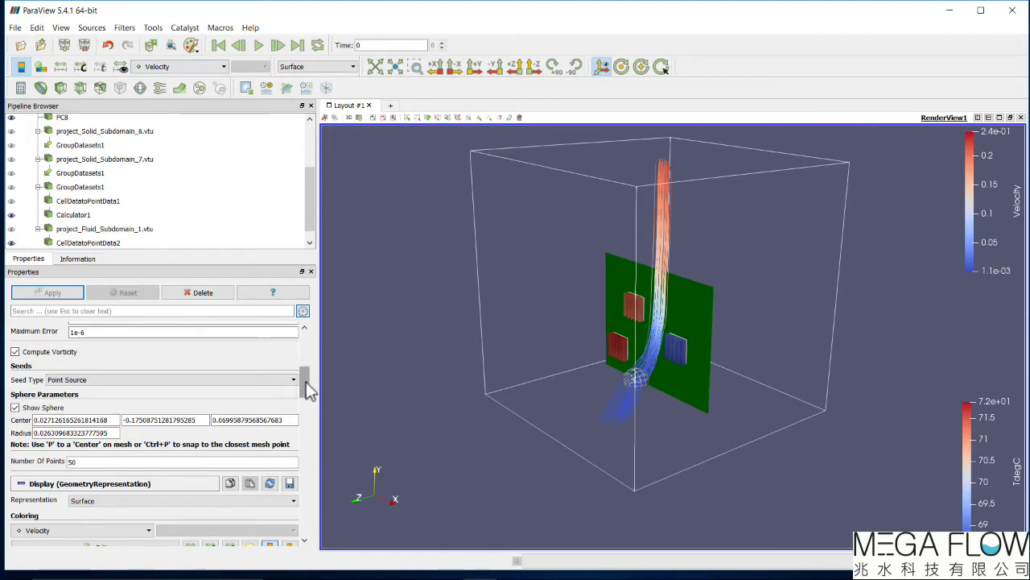
pyautogui.moveTo(301, 381)
pyautogui.mouseDown()
pyautogui.moveTo(311, 349)
pyautogui.moveTo(307, 375)
pyautogui.mouseUp()
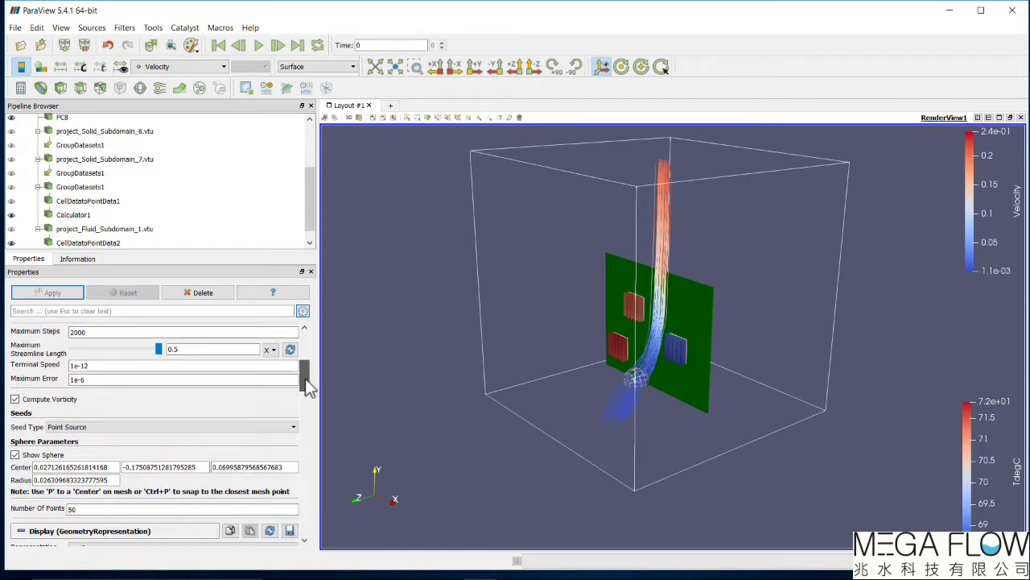
# Step: Change the stream tracer seed type to High Resolution Line Source
pyautogui.click(276, 427)
pyautogui.click(276, 437)
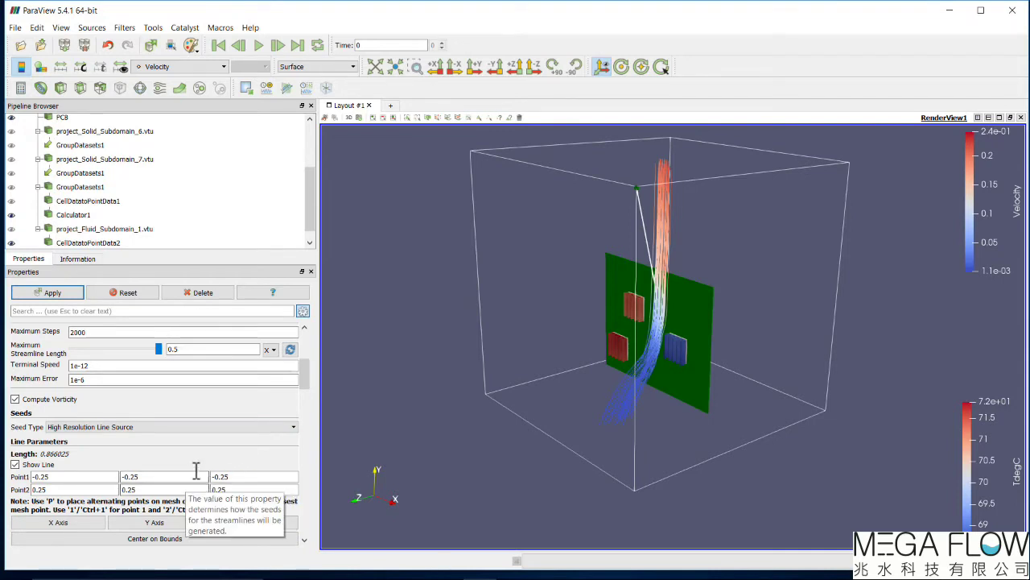
pyautogui.moveTo(302, 375); pyautogui.dragTo(304, 383)
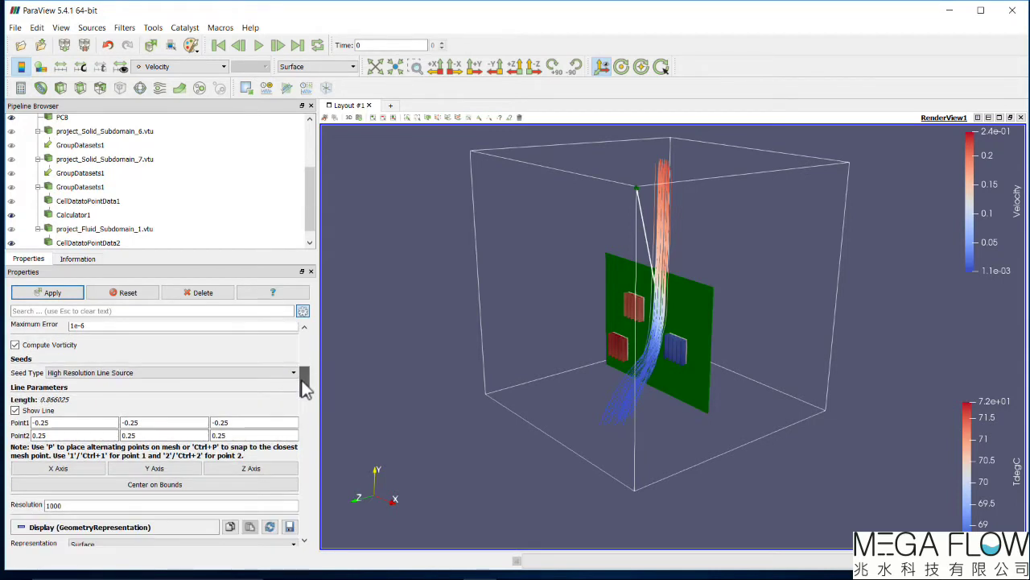
# Step: Drag the seed line's end points across the lower board, then centre it on bounds
pyautogui.moveTo(492, 403); pyautogui.dragTo(343, 416)
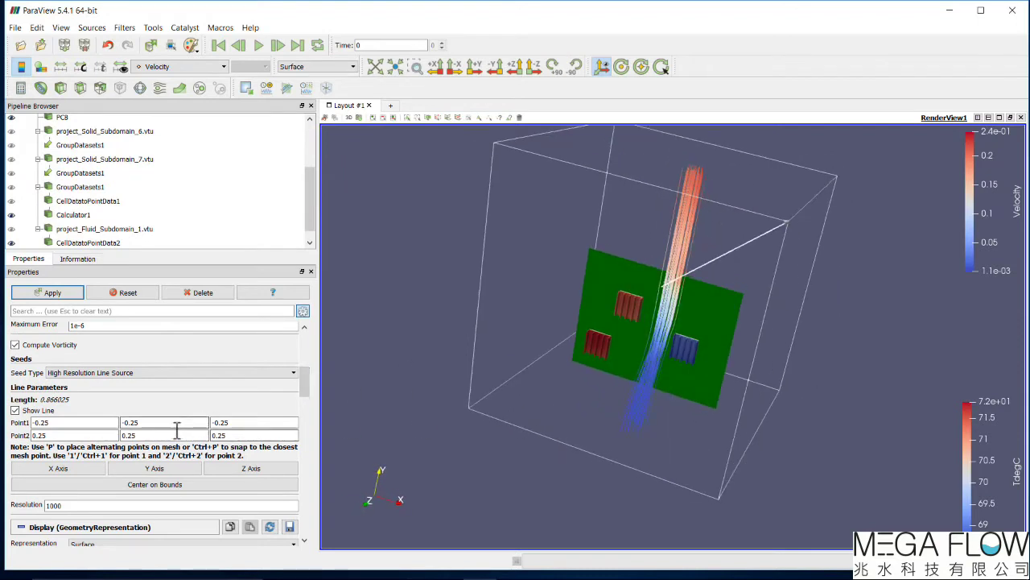
pyautogui.moveTo(784, 221); pyautogui.dragTo(726, 388)
pyautogui.moveTo(545, 416); pyautogui.dragTo(548, 370)
pyautogui.moveTo(497, 322); pyautogui.dragTo(592, 396)
pyautogui.moveTo(576, 487); pyautogui.dragTo(384, 424)
pyautogui.moveTo(307, 387); pyautogui.dragTo(311, 393)
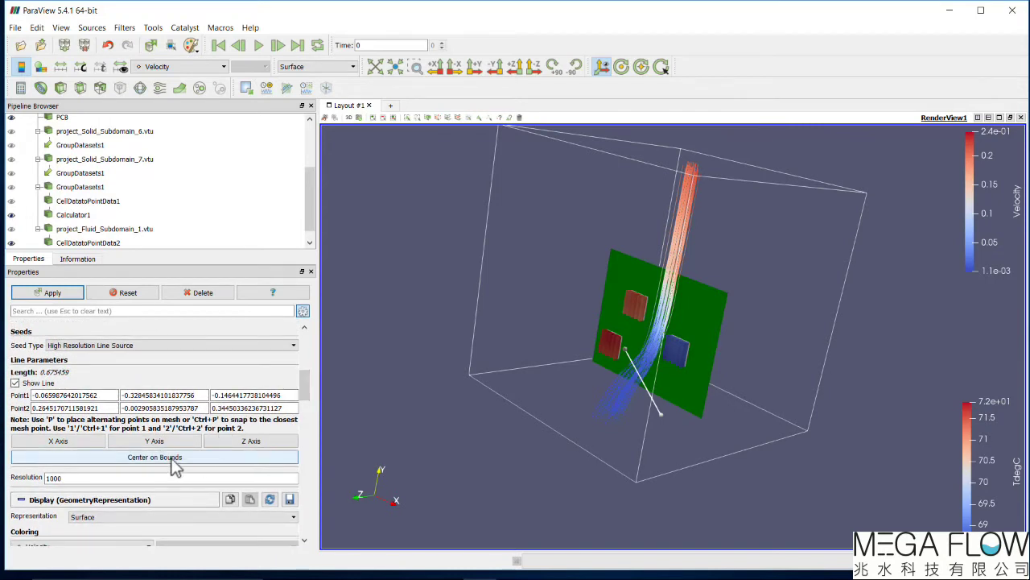
pyautogui.click(202, 456)
# Step: Align the seed line along the X axis
pyautogui.moveTo(444, 431); pyautogui.dragTo(509, 453)
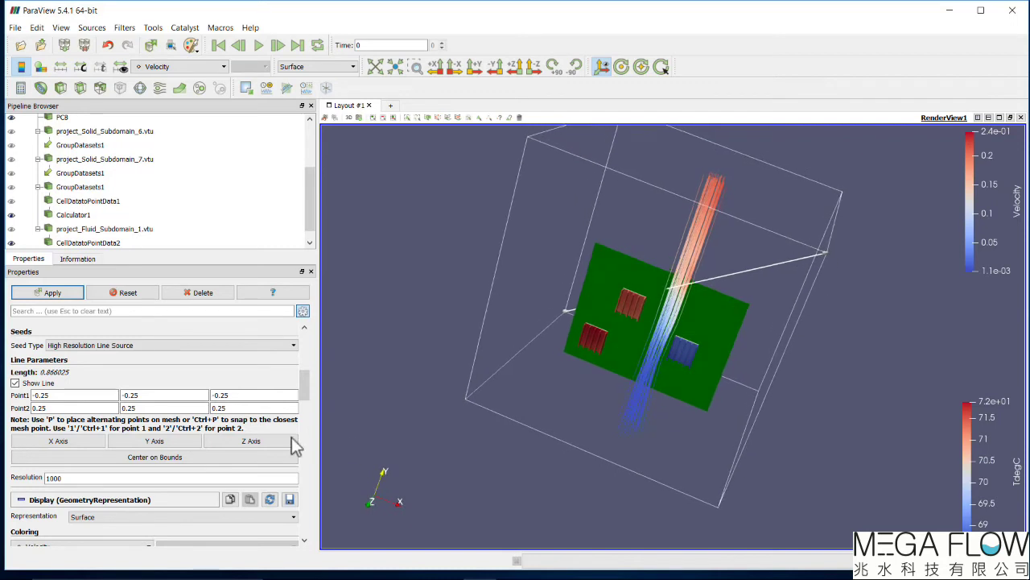
pyautogui.click(74, 443)
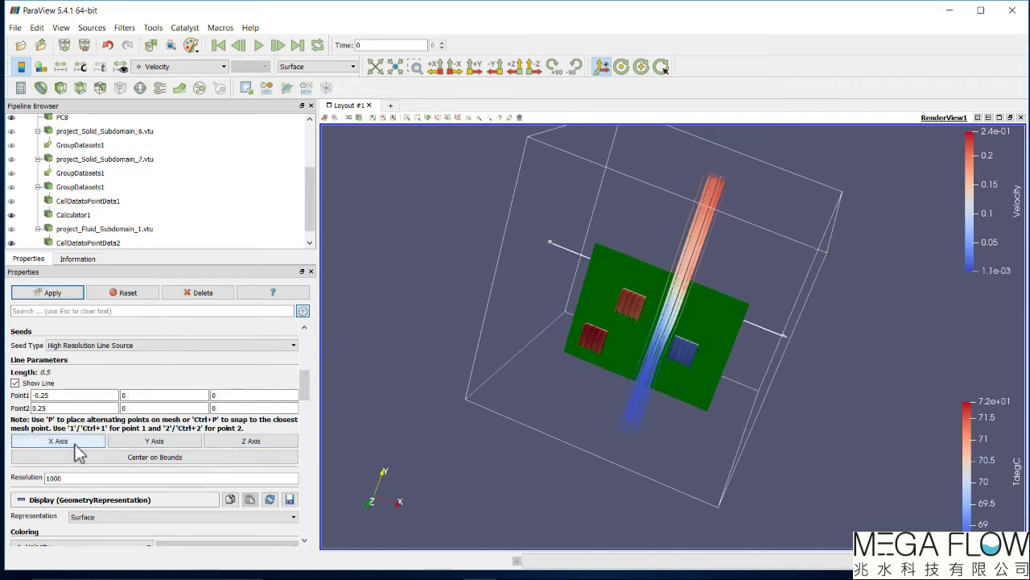
pyautogui.click(152, 443)
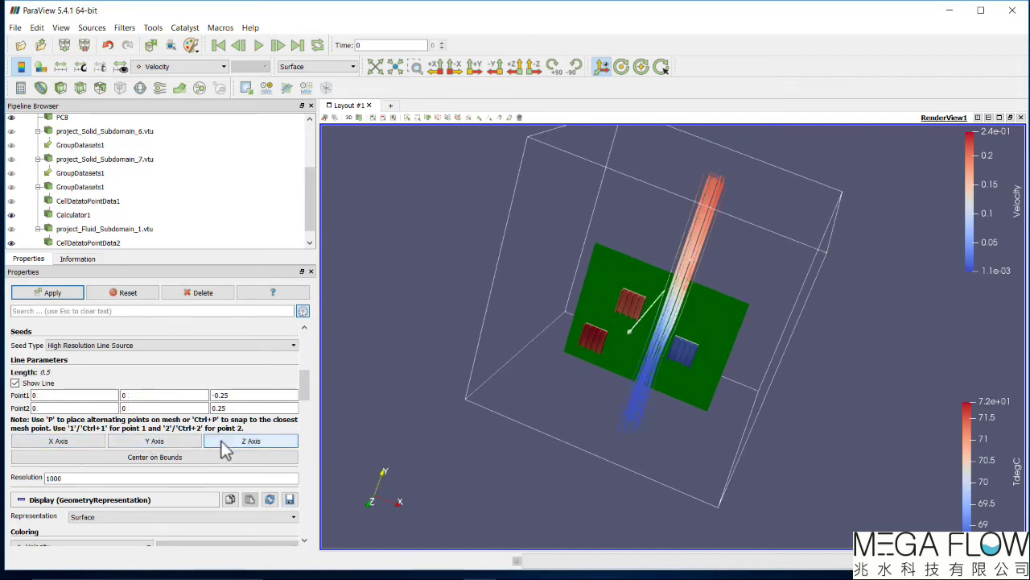
pyautogui.click(74, 443)
pyautogui.moveTo(425, 452); pyautogui.dragTo(362, 445)
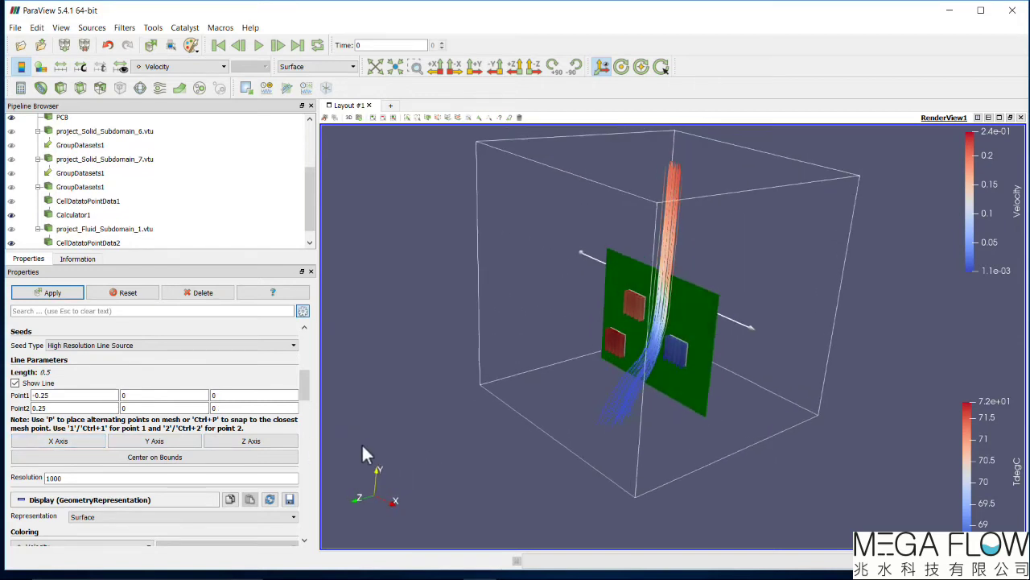
# Step: Set Point1 and Point2 Y to -0.2 and Z to 0.01, then apply
pyautogui.click(147, 394)
pyautogui.moveTo(443, 412)
pyautogui.mouseDown()
pyautogui.moveTo(401, 405)
pyautogui.moveTo(445, 402)
pyautogui.mouseUp()
pyautogui.doubleClick(183, 393)
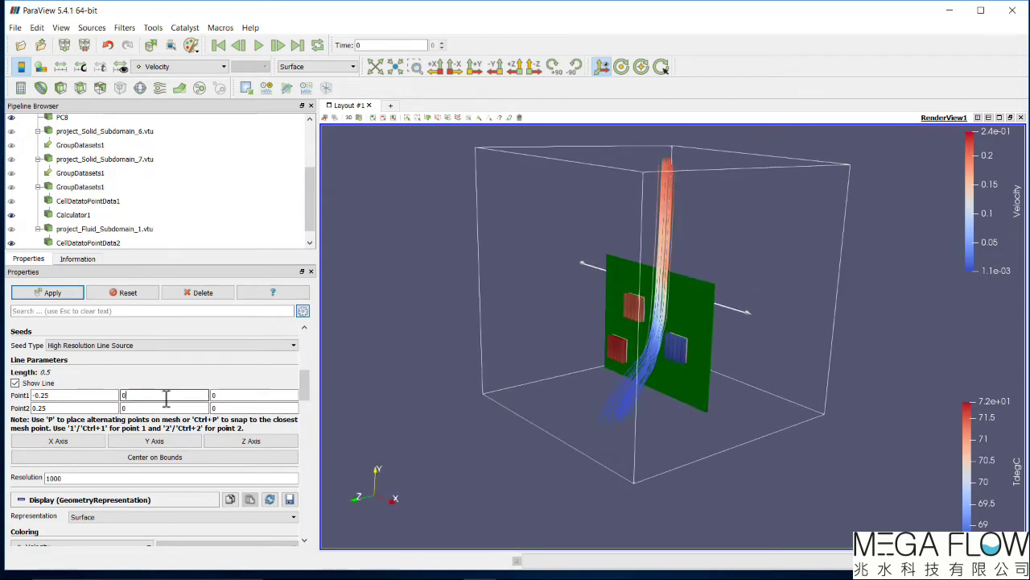
pyautogui.write('-')
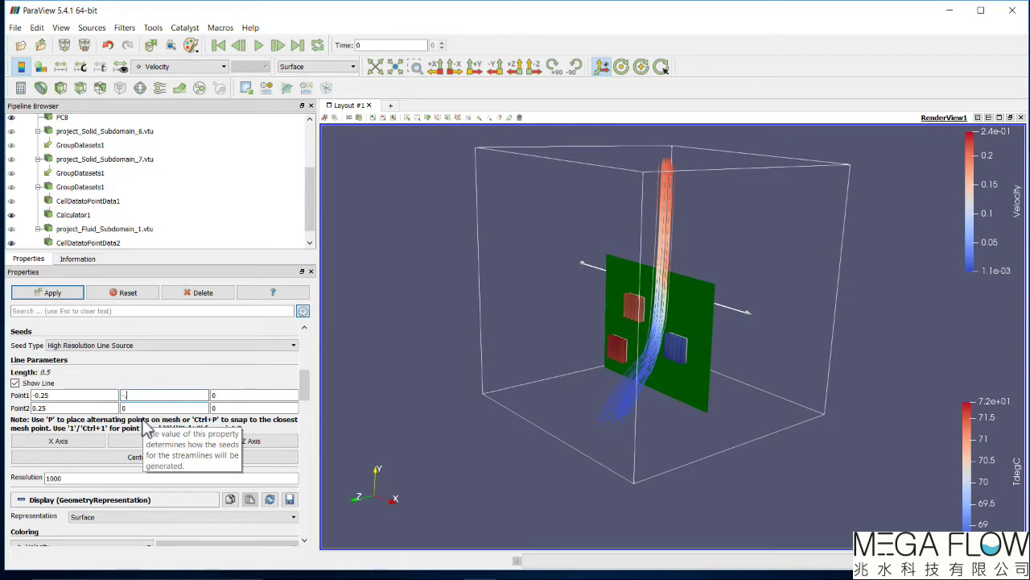
pyautogui.write('.2')
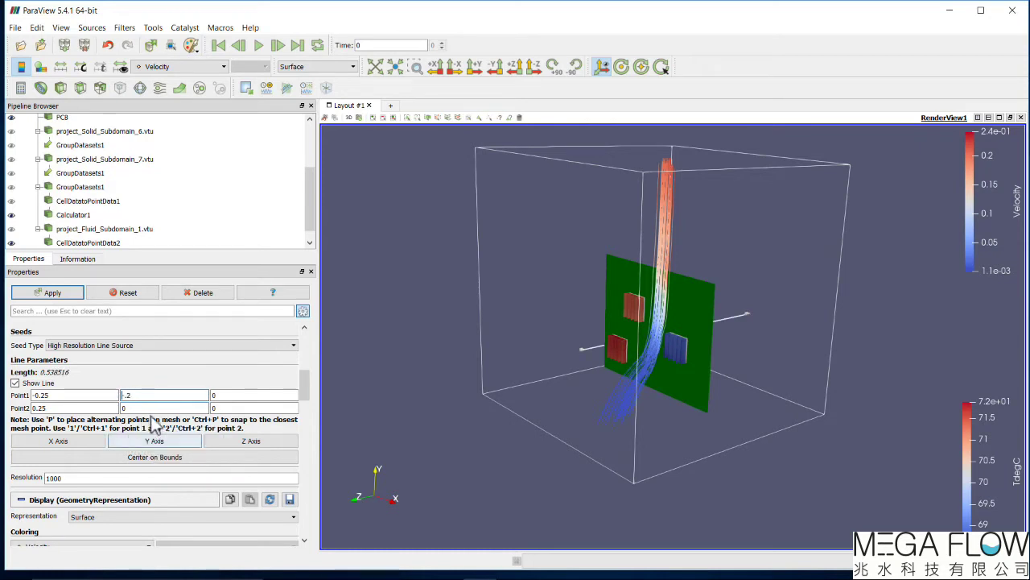
pyautogui.doubleClick(133, 408)
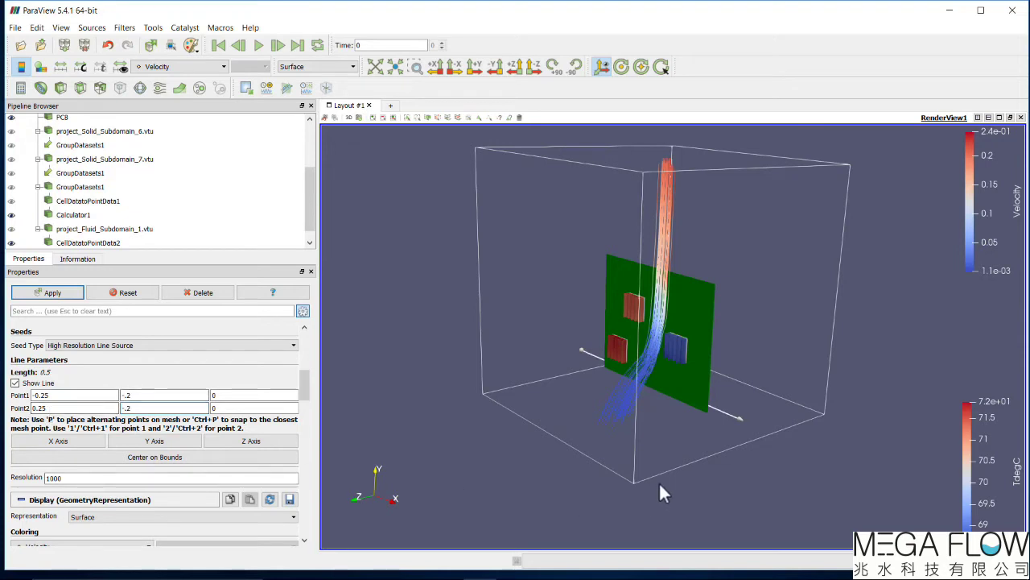
pyautogui.moveTo(658, 485); pyautogui.dragTo(460, 450)
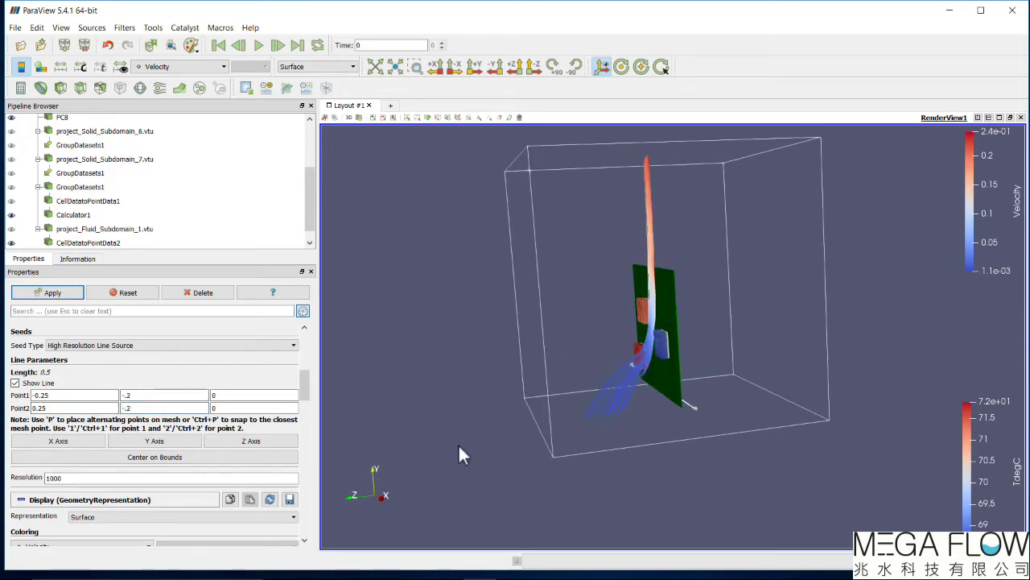
pyautogui.doubleClick(283, 394)
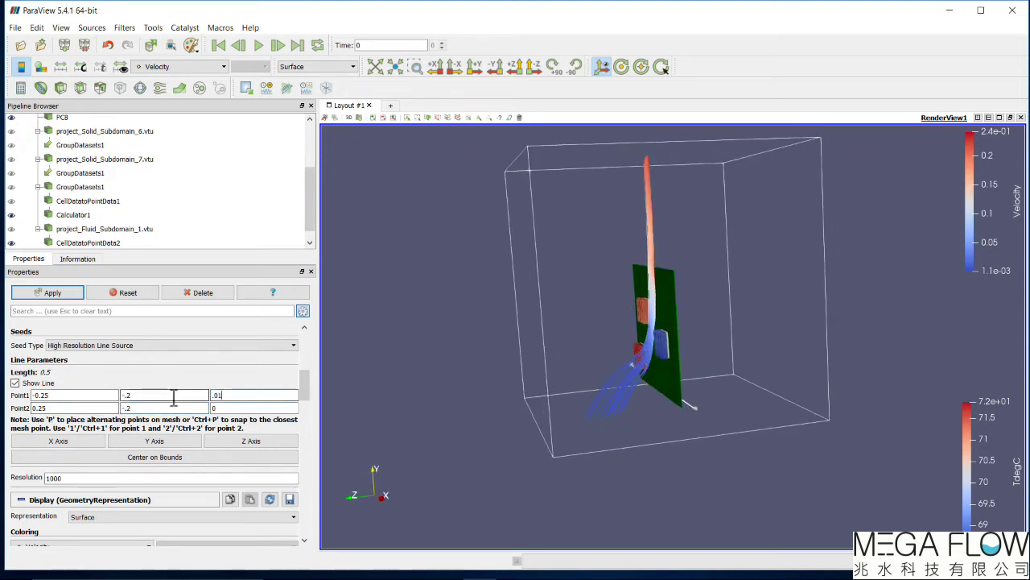
pyautogui.press('Tab')
pyautogui.press('Tab')
pyautogui.press('Tab')
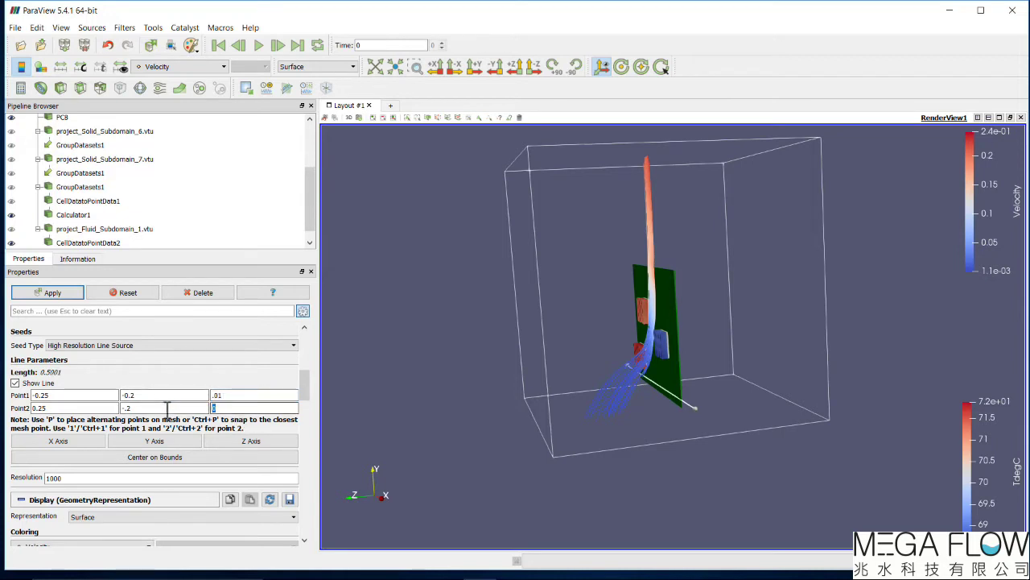
pyautogui.press('BackSpace')
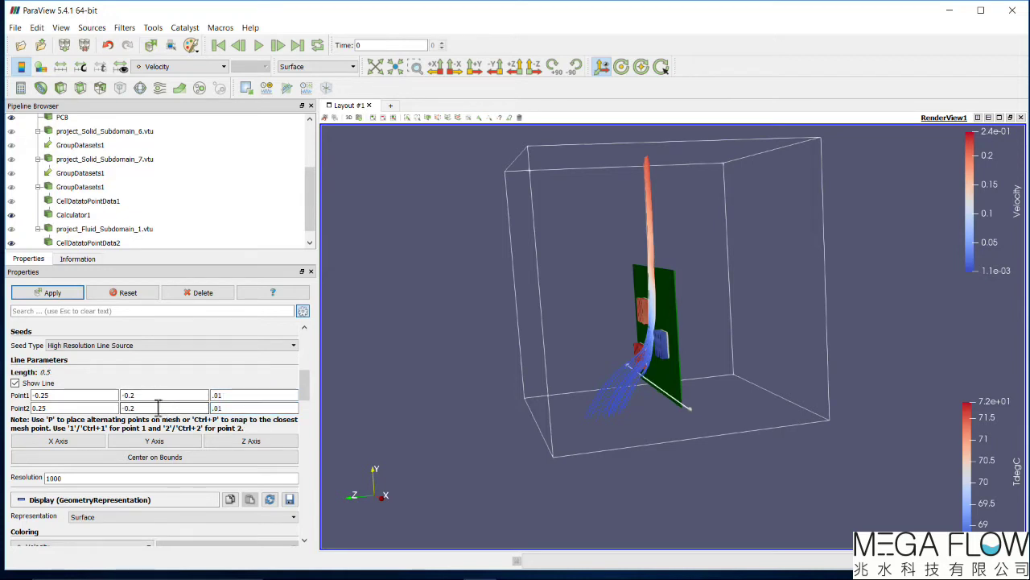
pyautogui.click(71, 293)
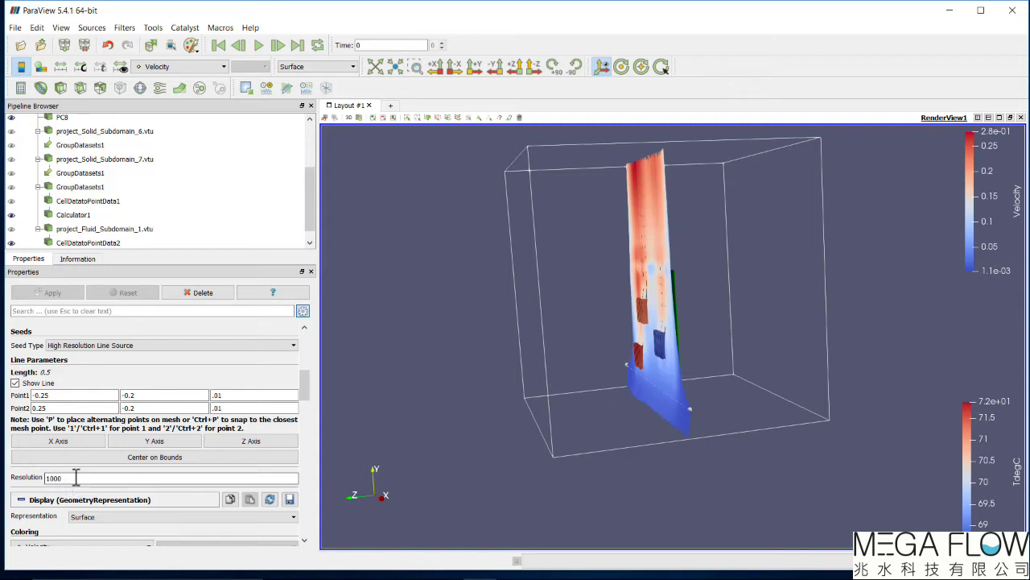
# Step: Turn the view toward the streamline sheet and lower the seed line Resolution from 1000 to 50
pyautogui.moveTo(473, 398); pyautogui.dragTo(547, 410)
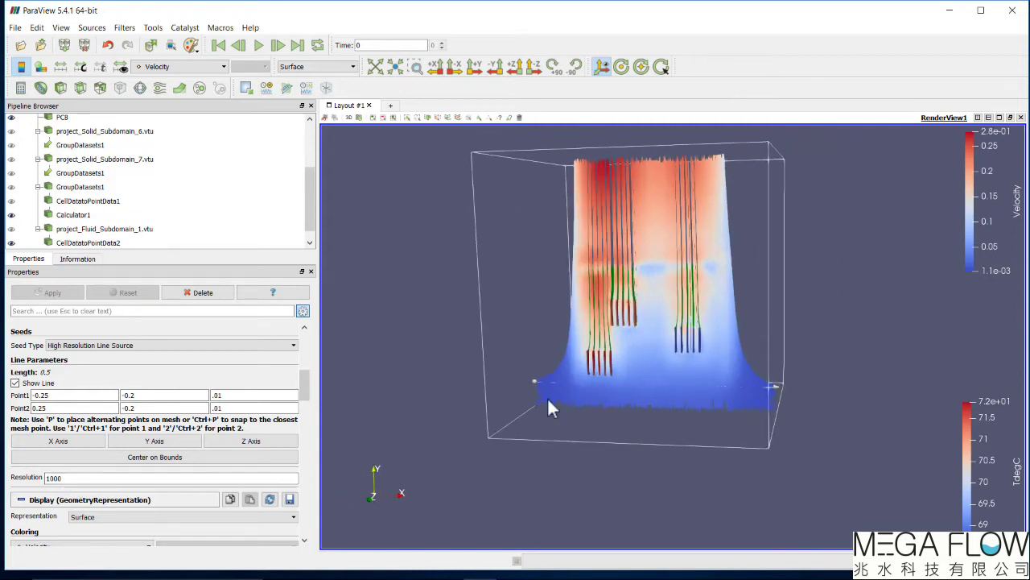
pyautogui.moveTo(75, 478); pyautogui.dragTo(10, 480)
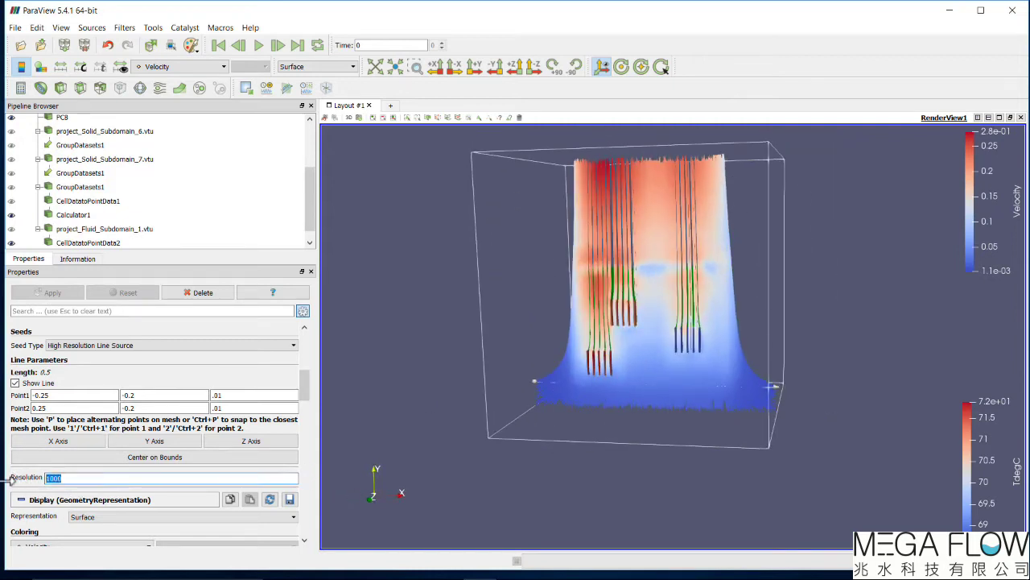
pyautogui.write('50')
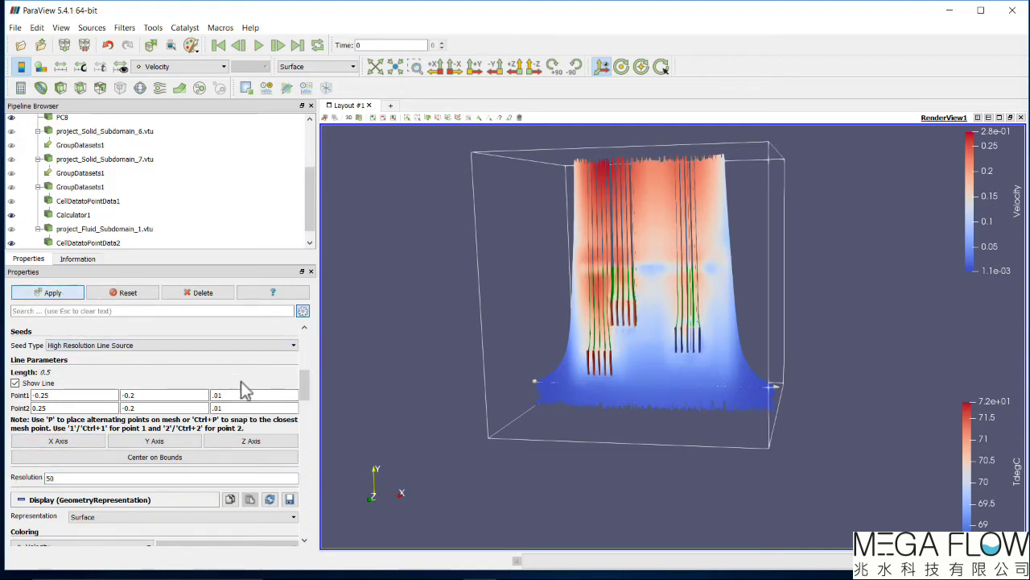
pyautogui.moveTo(304, 394); pyautogui.dragTo(314, 350)
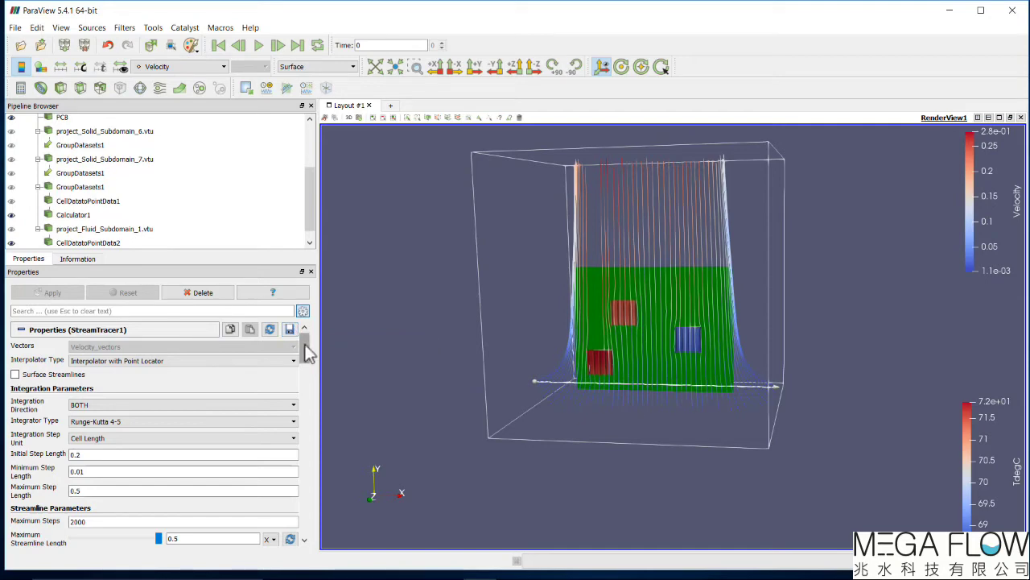
# Step: Orbit the view to check the 50 separate streamlines, then focus the Properties search box
pyautogui.moveTo(307, 351); pyautogui.dragTo(311, 392)
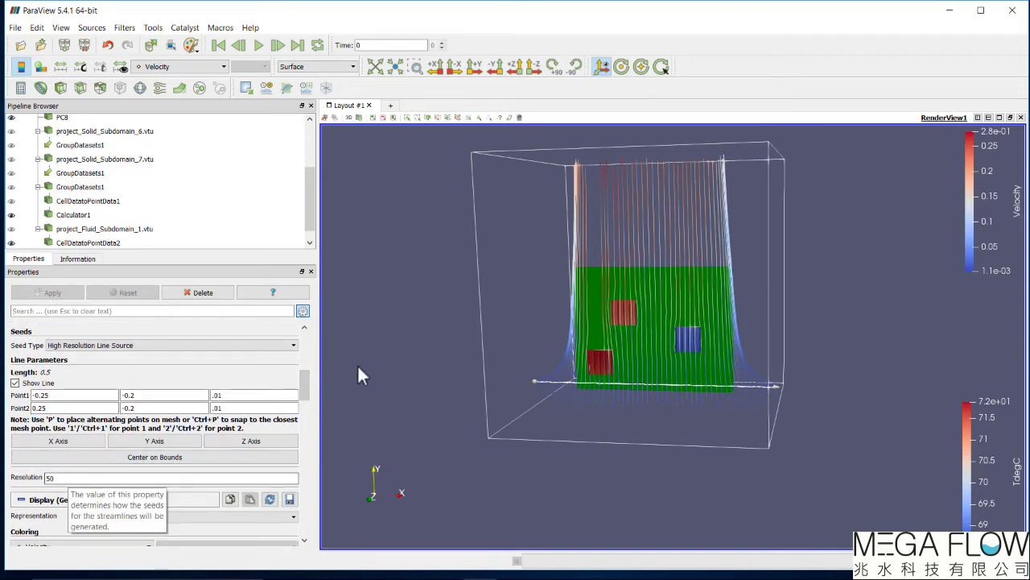
pyautogui.moveTo(306, 395)
pyautogui.mouseDown()
pyautogui.moveTo(306, 350)
pyautogui.moveTo(308, 393)
pyautogui.mouseUp()
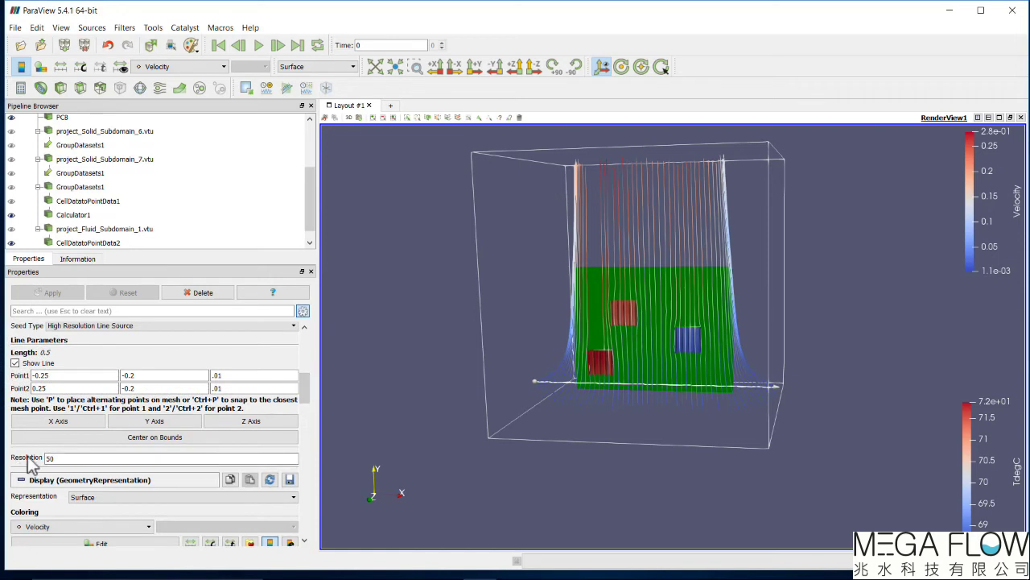
pyautogui.moveTo(301, 390); pyautogui.dragTo(309, 341)
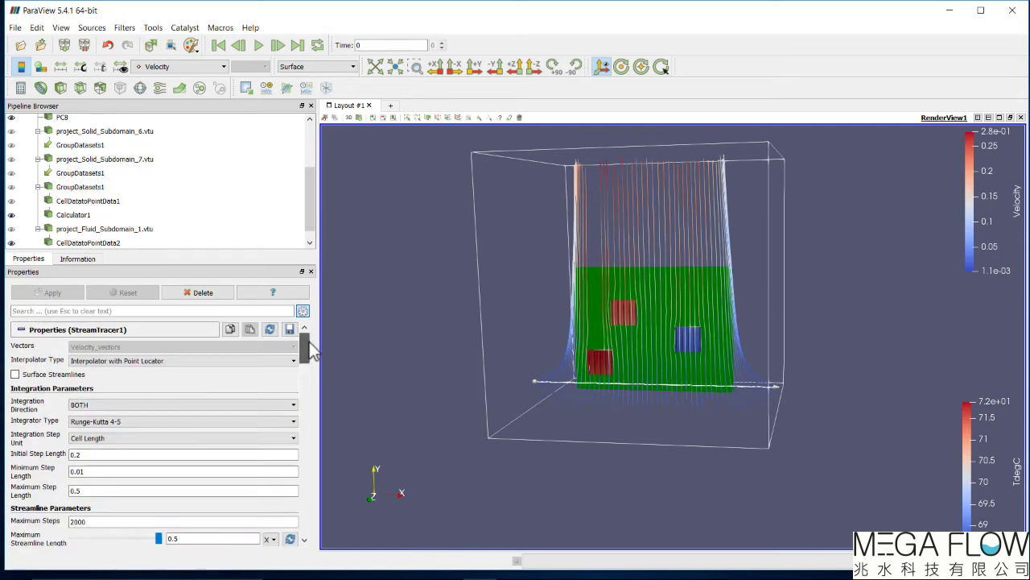
pyautogui.click(193, 310)
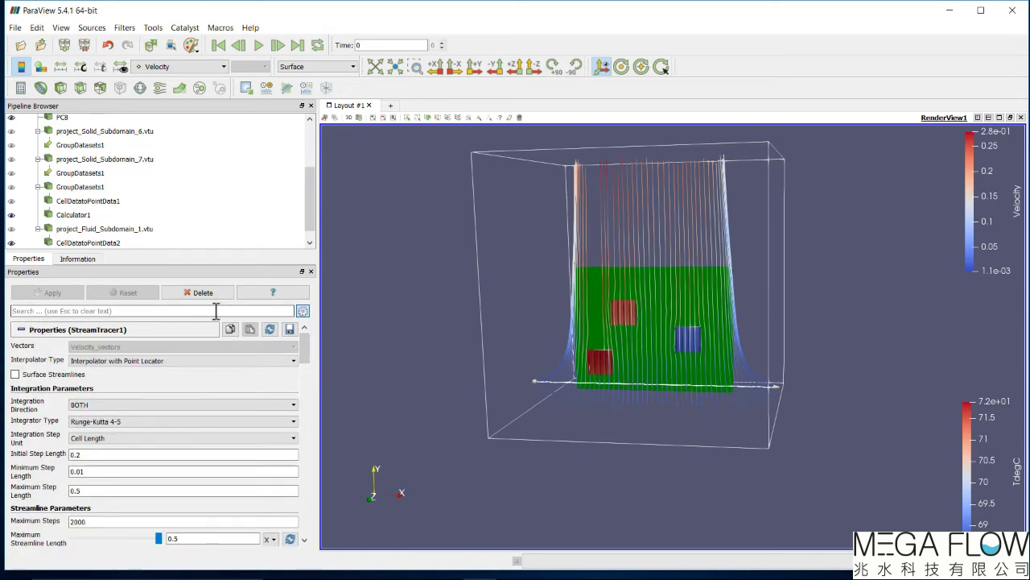
# Step: Search the properties for 'reso' and 'step', then clear the filter to list all StreamTracer1 settings
pyautogui.write('res')
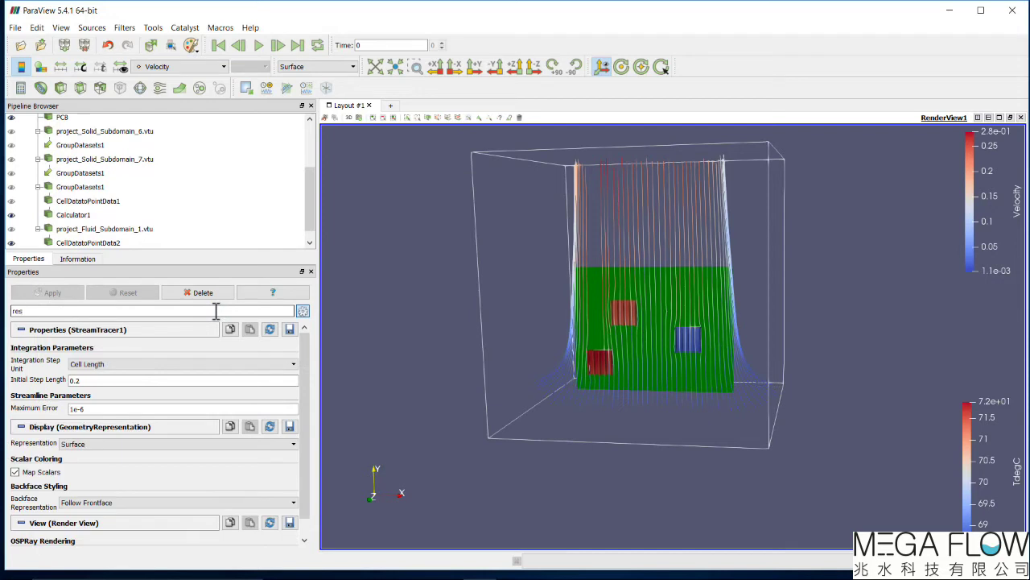
pyautogui.write('o')
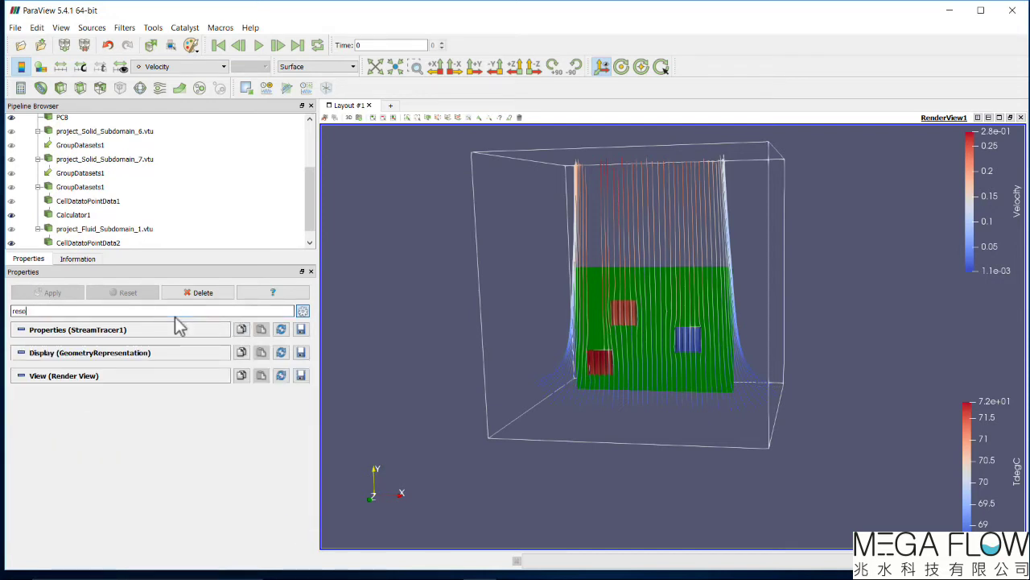
pyautogui.press('BackSpace')
pyautogui.press('BackSpace')
pyautogui.press('BackSpace')
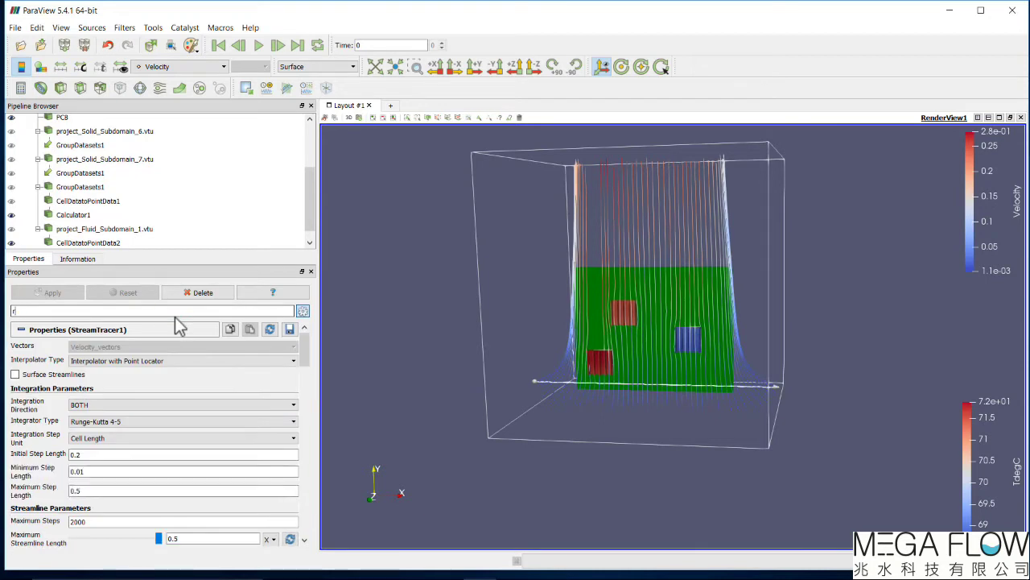
pyautogui.press('BackSpace')
pyautogui.write('ste')
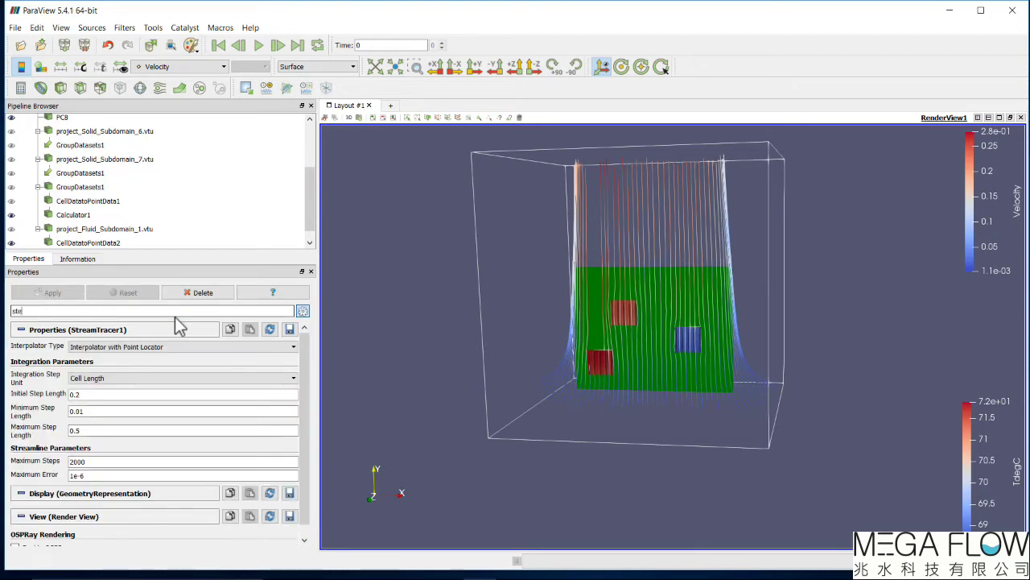
pyautogui.write('p')
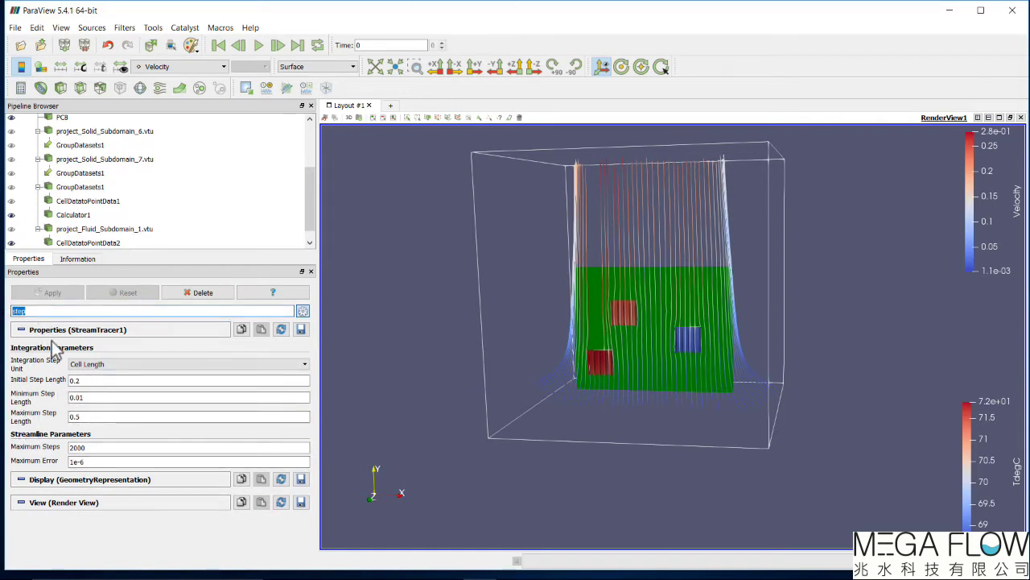
pyautogui.press('BackSpace')
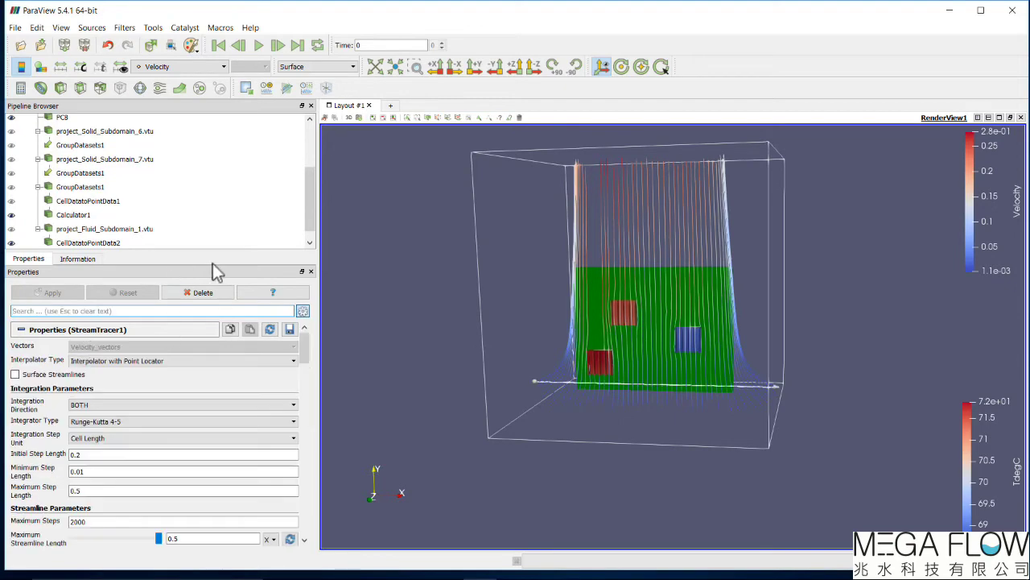
pyautogui.moveTo(483, 349); pyautogui.dragTo(311, 381)
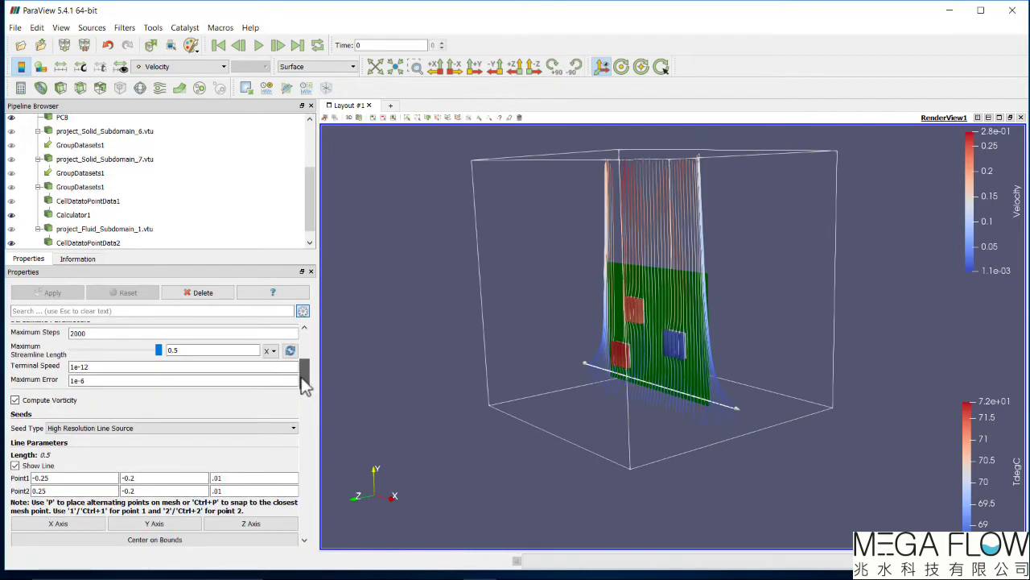
# Step: Uncheck Show Line to hide the seed line and orbit toward the board
pyautogui.click(15, 465)
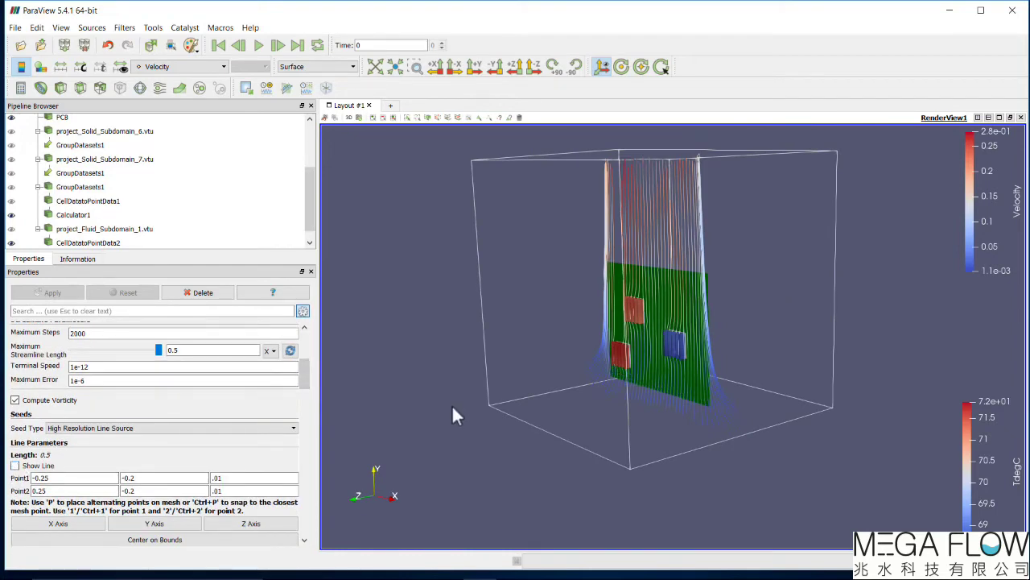
pyautogui.moveTo(451, 404); pyautogui.dragTo(662, 397)
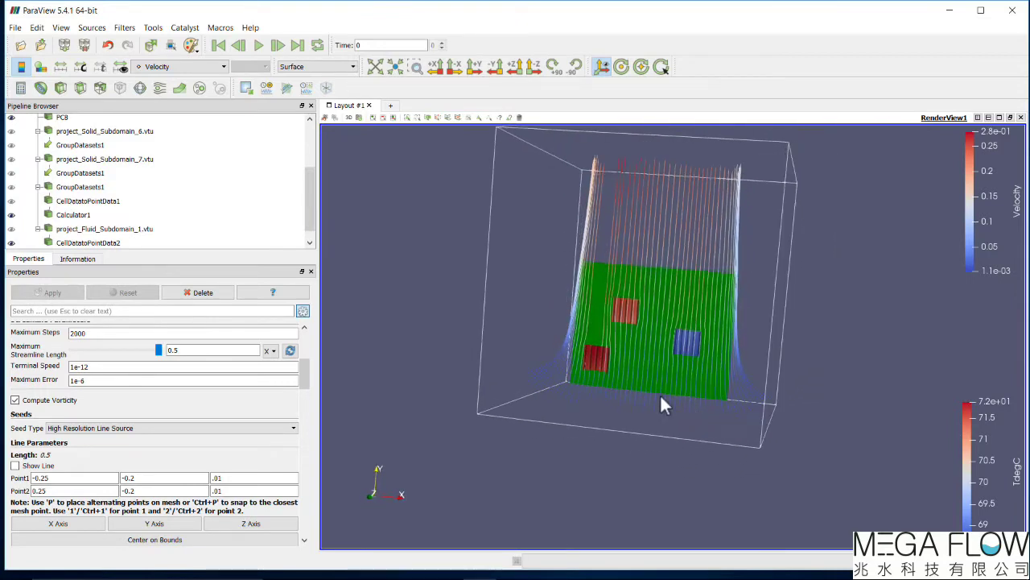
pyautogui.scroll(5, 614, 374)
pyautogui.moveTo(599, 361); pyautogui.dragTo(649, 407)
pyautogui.moveTo(392, 393); pyautogui.dragTo(565, 417)
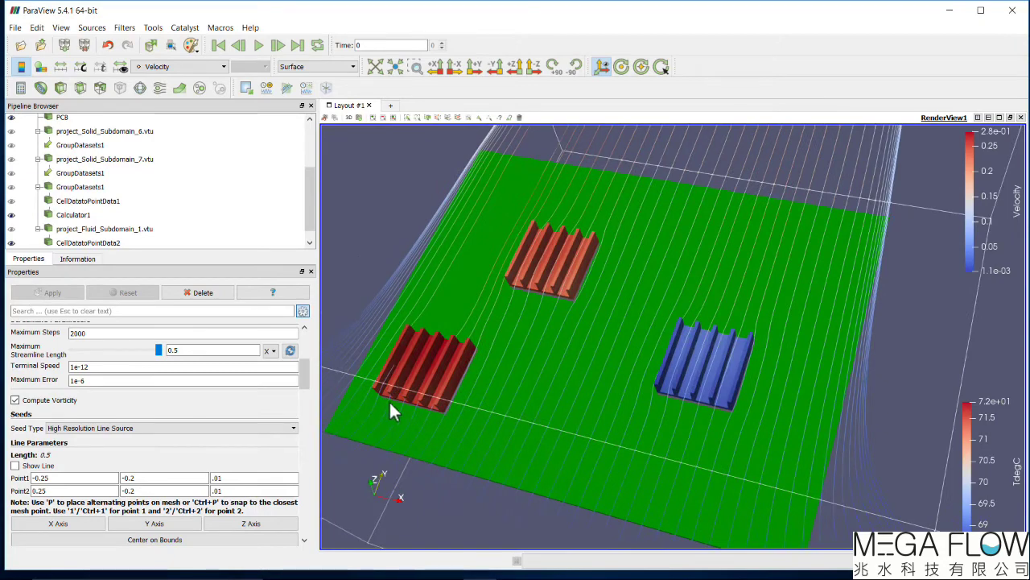
# Step: Zoom out to frame the whole outline domain and select StreamTracer1 in the Pipeline Browser
pyautogui.moveTo(306, 373); pyautogui.dragTo(324, 431)
pyautogui.scroll(-3, 616, 424)
pyautogui.moveTo(611, 422); pyautogui.dragTo(566, 412)
pyautogui.scroll(-2, 580, 415)
pyautogui.scroll(3, 593, 425)
pyautogui.scroll(-5, 604, 420)
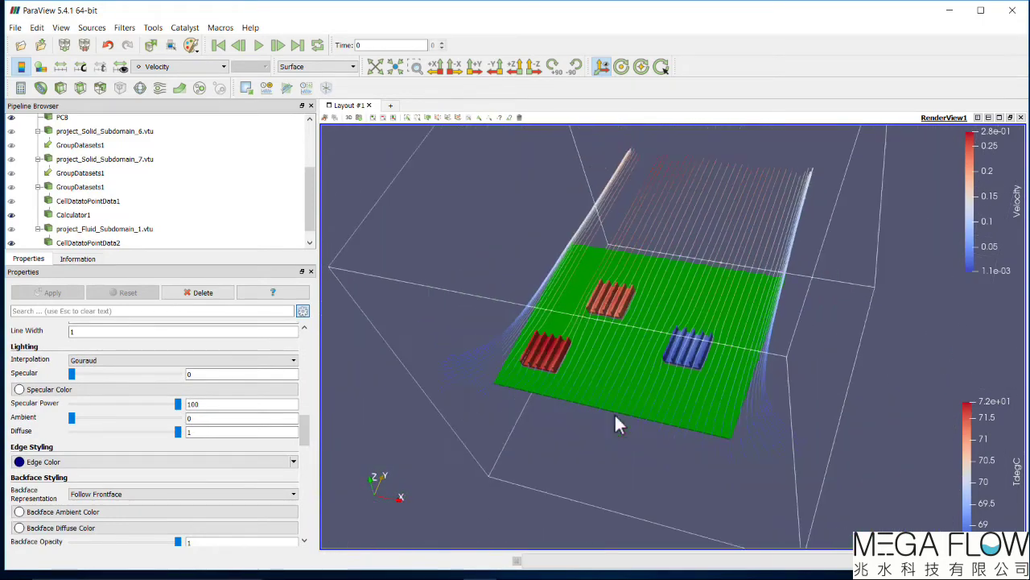
pyautogui.moveTo(578, 371); pyautogui.dragTo(570, 369)
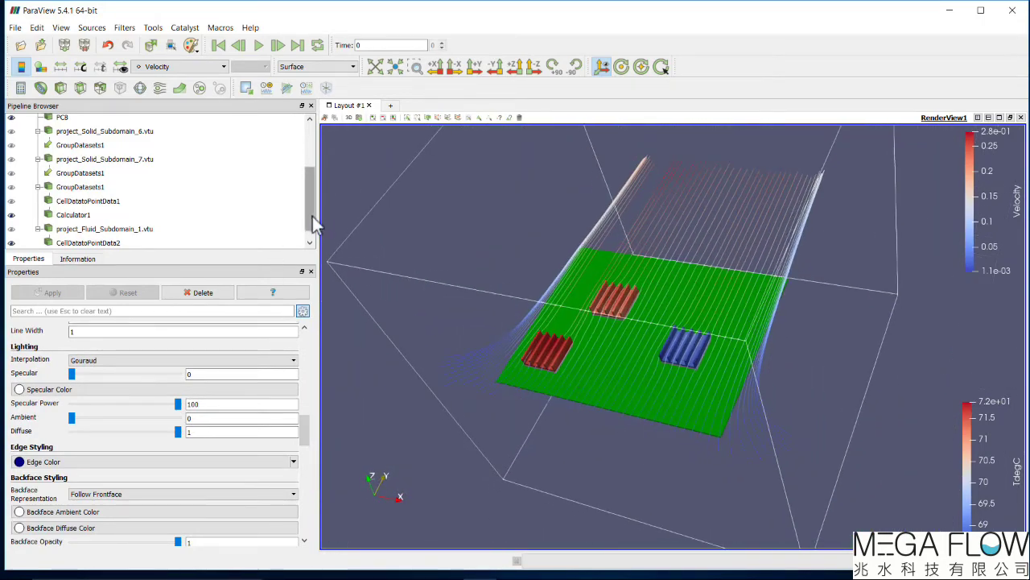
pyautogui.scroll(-1, 312, 217)
pyautogui.click(113, 243)
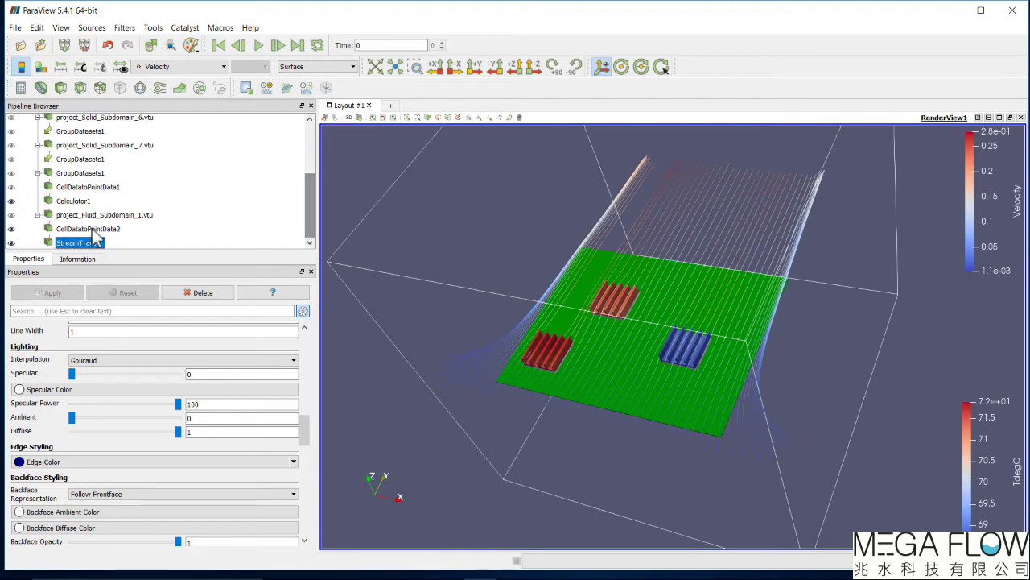
pyautogui.click(125, 27)
# Step: Add a Tube filter to StreamTracer1 by searching 'tub' and apply it
pyautogui.click(149, 41)
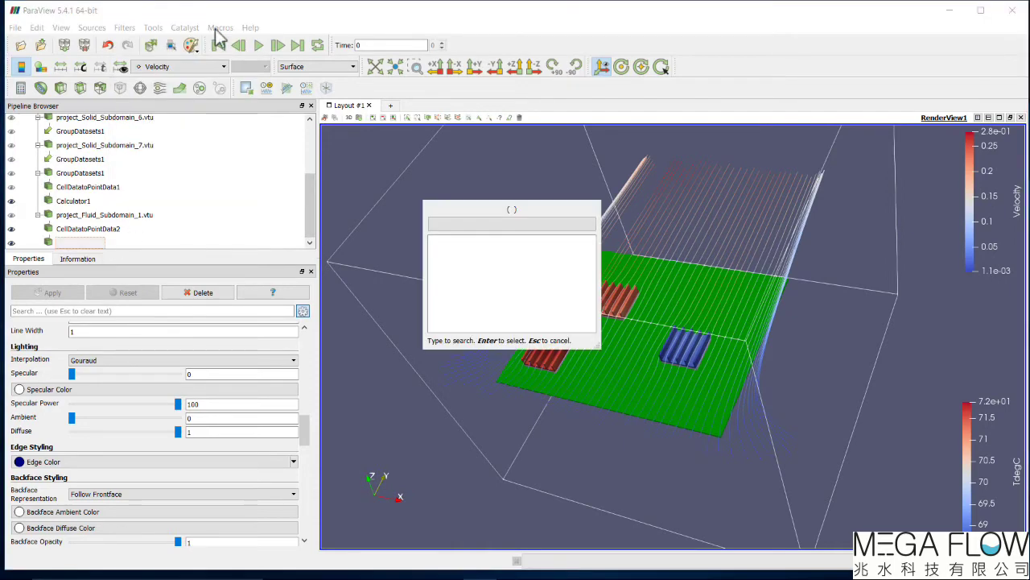
pyautogui.write('tub')
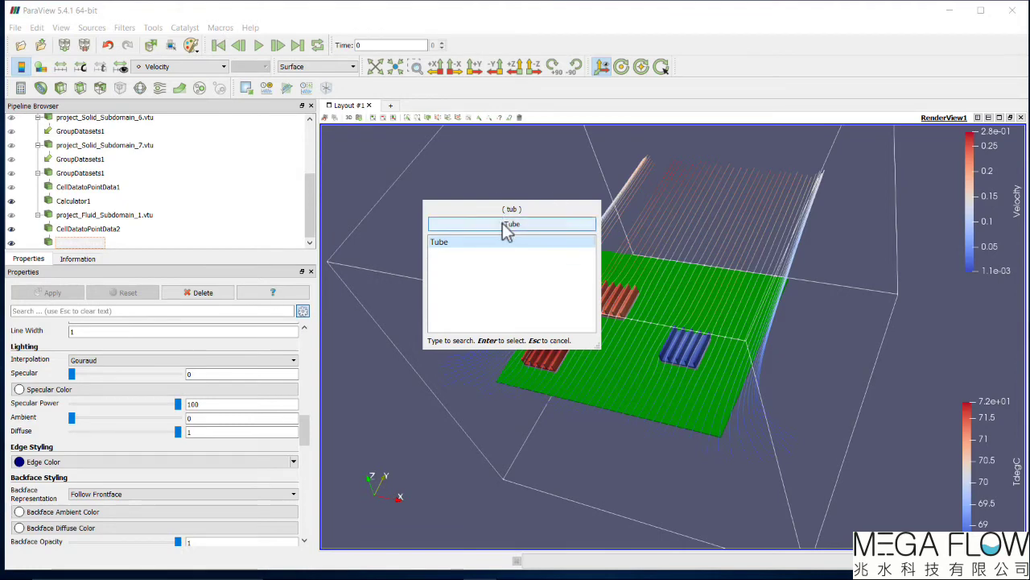
pyautogui.click(507, 224)
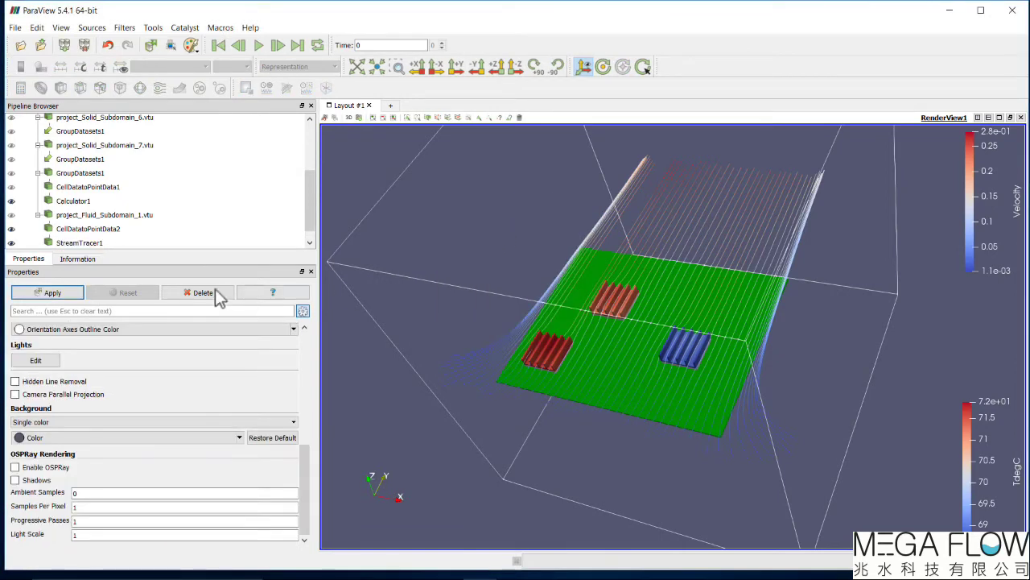
pyautogui.click(51, 293)
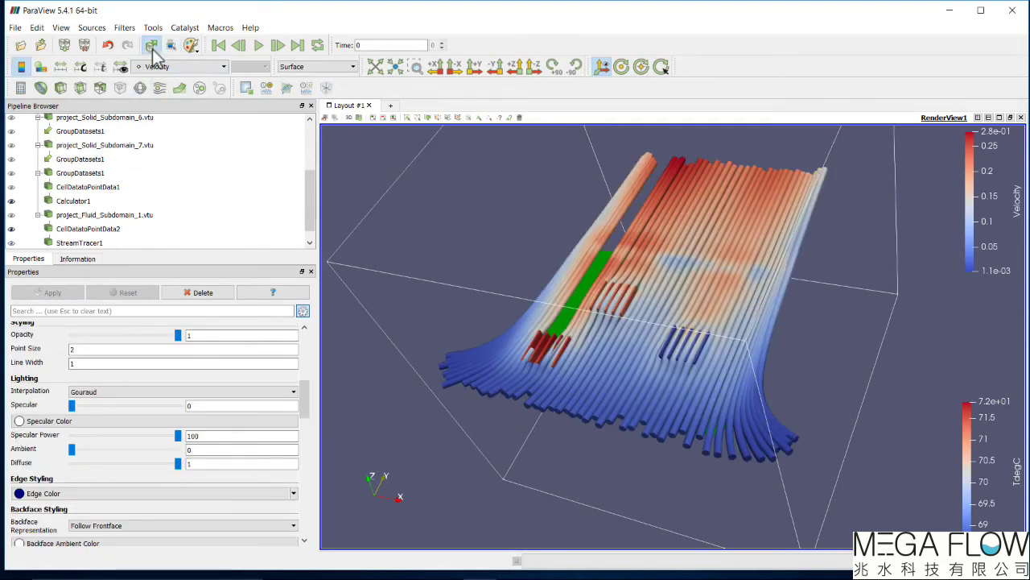
pyautogui.moveTo(478, 410); pyautogui.dragTo(475, 392)
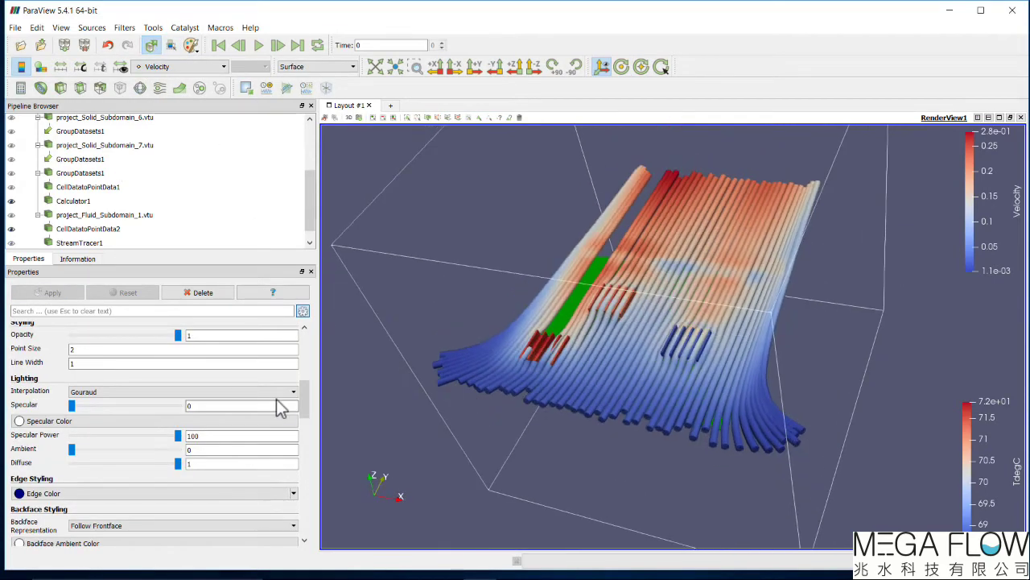
pyautogui.moveTo(306, 407); pyautogui.dragTo(306, 339)
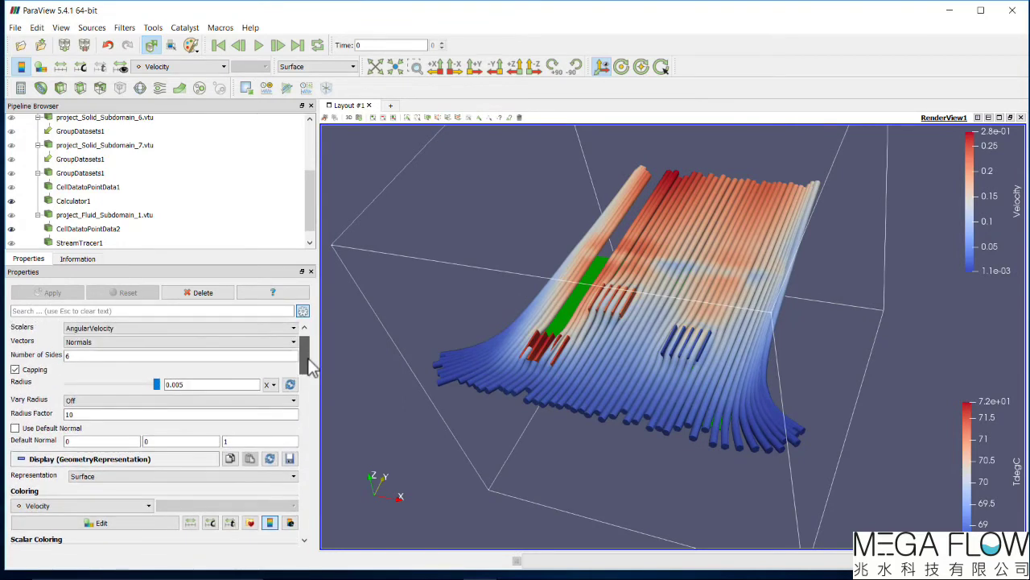
# Step: Halve the tube radius three times with 0.5X, down to 0.000625
pyautogui.click(271, 386)
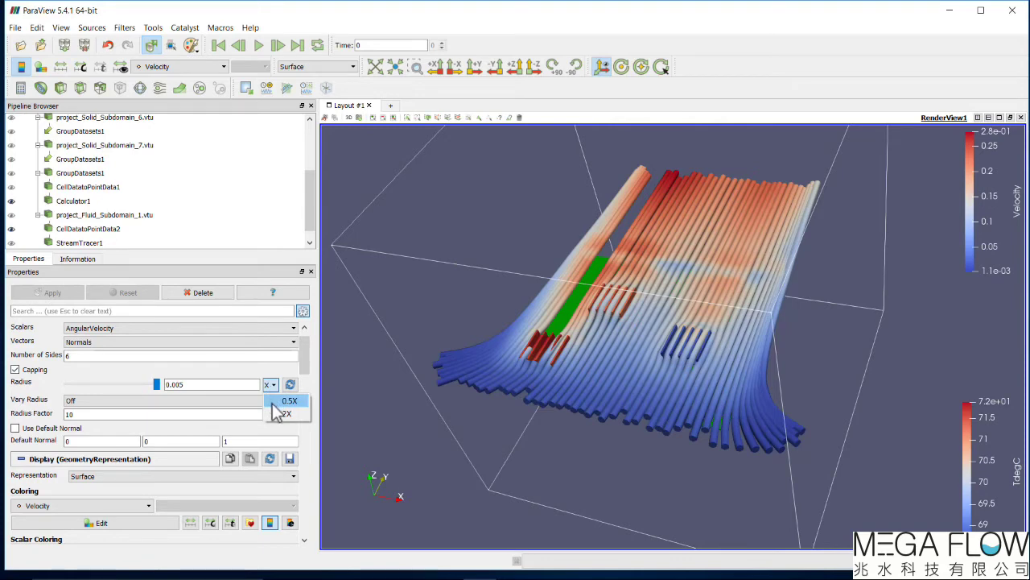
pyautogui.click(275, 412)
pyautogui.click(272, 386)
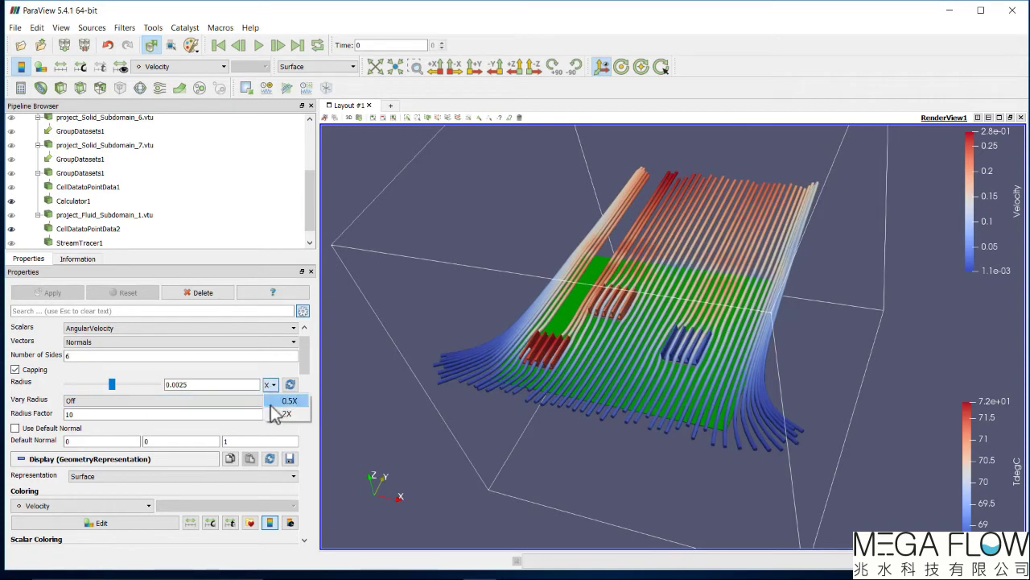
pyautogui.click(272, 404)
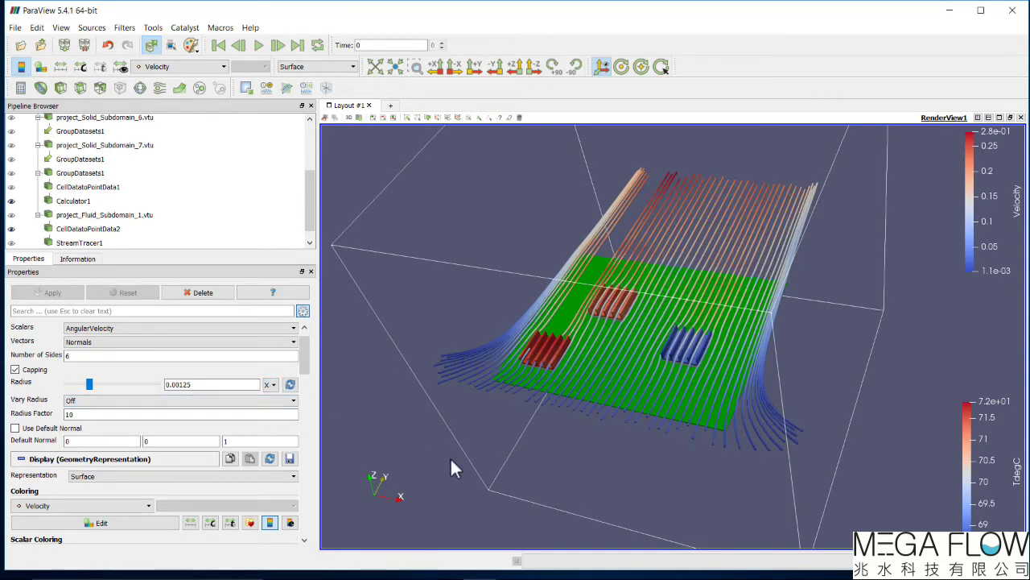
pyautogui.moveTo(450, 456); pyautogui.dragTo(673, 350, button='right')
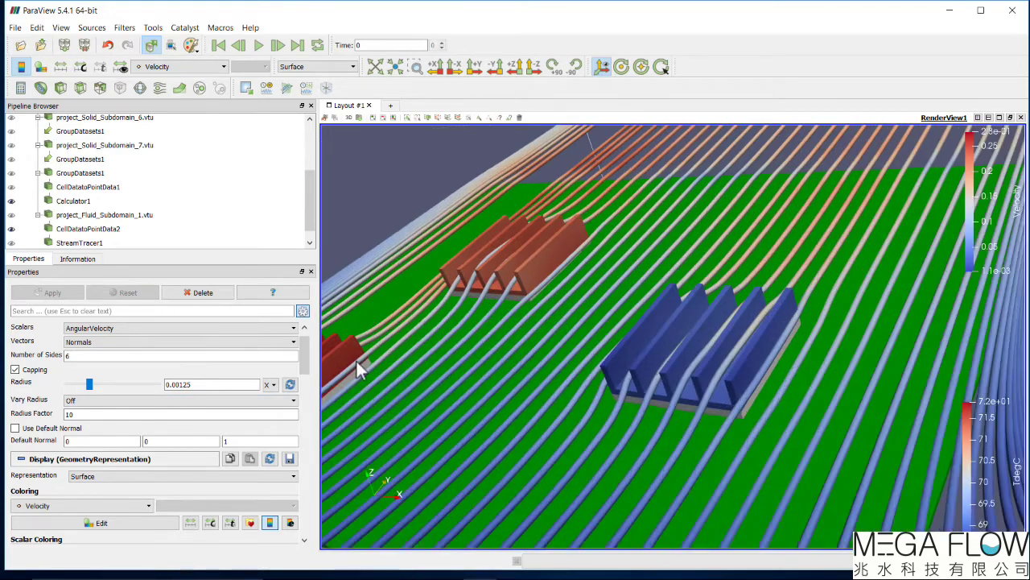
pyautogui.click(272, 385)
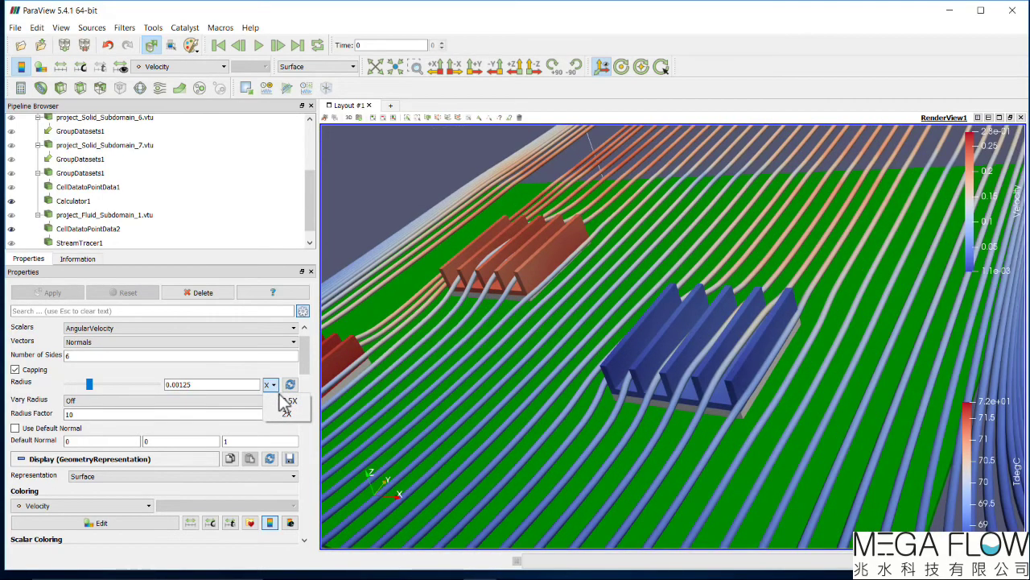
pyautogui.click(289, 400)
pyautogui.moveTo(394, 400); pyautogui.dragTo(433, 444)
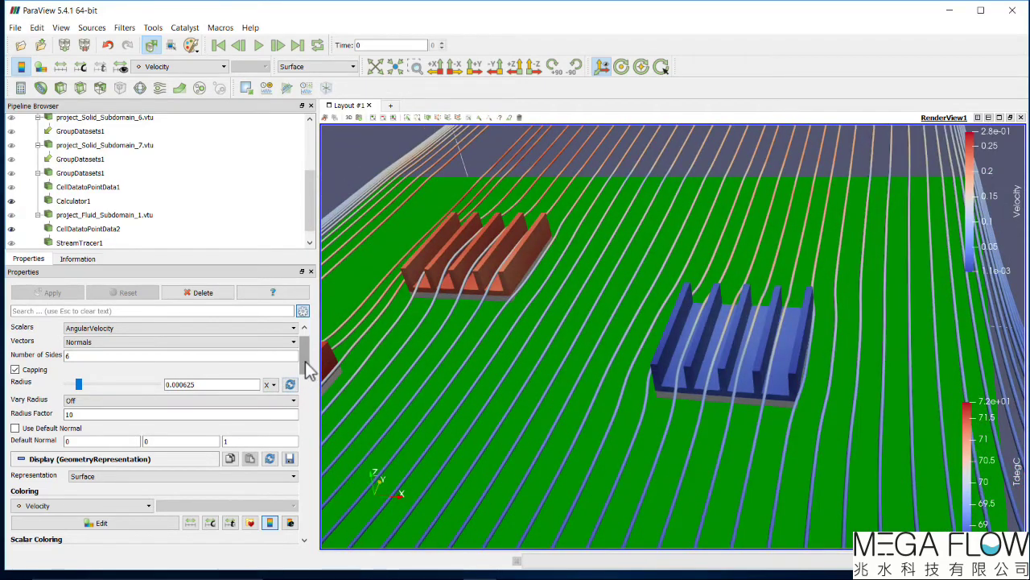
pyautogui.moveTo(300, 361); pyautogui.dragTo(308, 375)
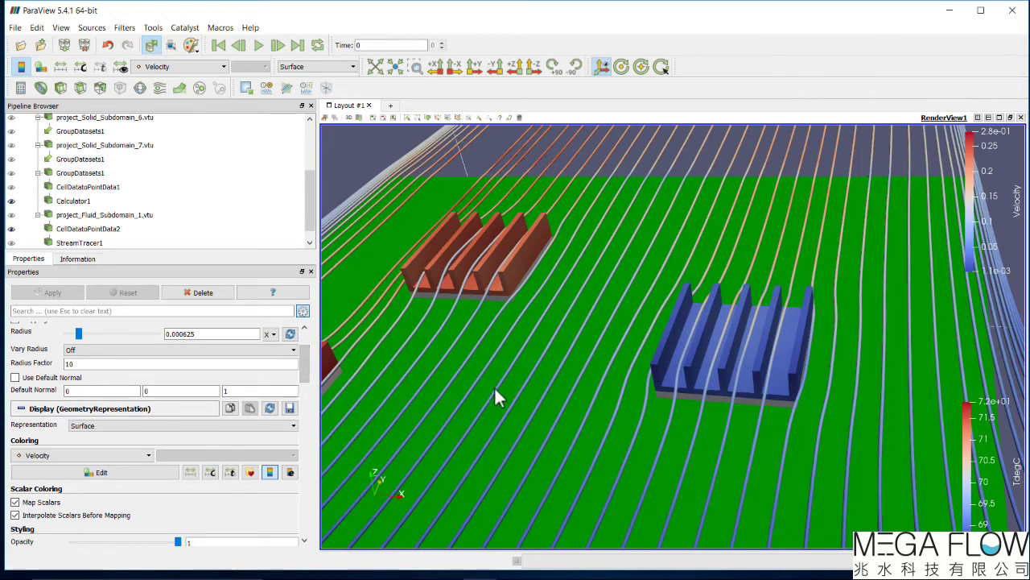
pyautogui.scroll(-5, 520, 395)
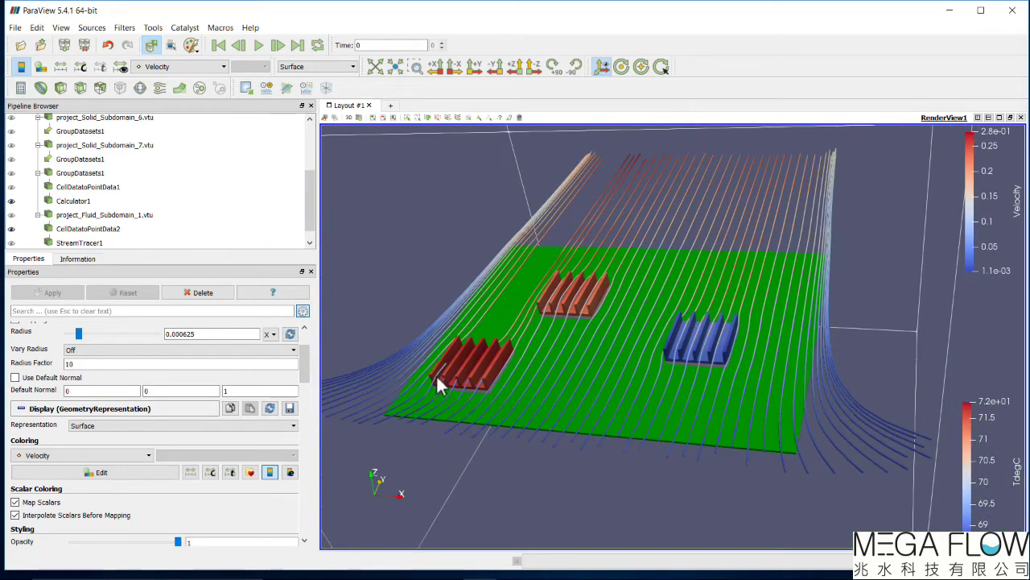
pyautogui.moveTo(437, 374)
pyautogui.mouseDown()
pyautogui.moveTo(427, 370)
pyautogui.moveTo(491, 393)
pyautogui.moveTo(495, 417)
pyautogui.moveTo(433, 356)
pyautogui.mouseUp()
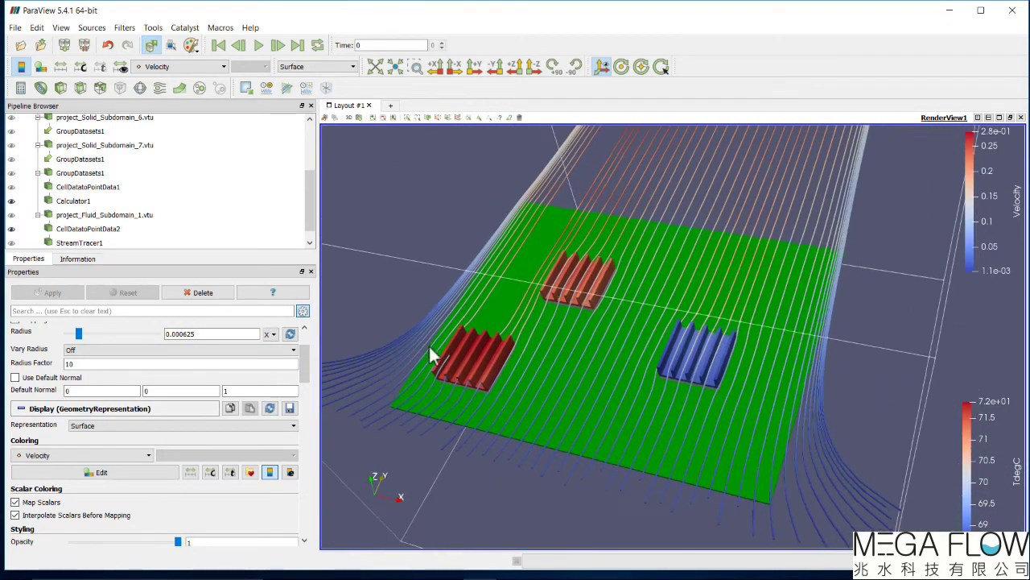
pyautogui.scroll(-1, 211, 166)
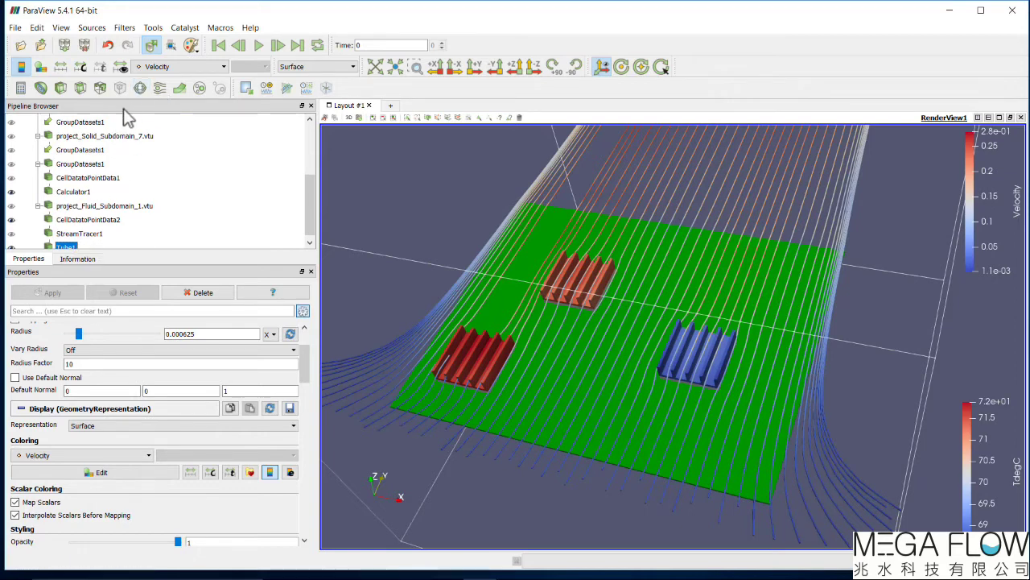
# Step: Add a Glyph filter and use Change Input to point Glyph1 at CellDatatoPointData2
pyautogui.click(140, 88)
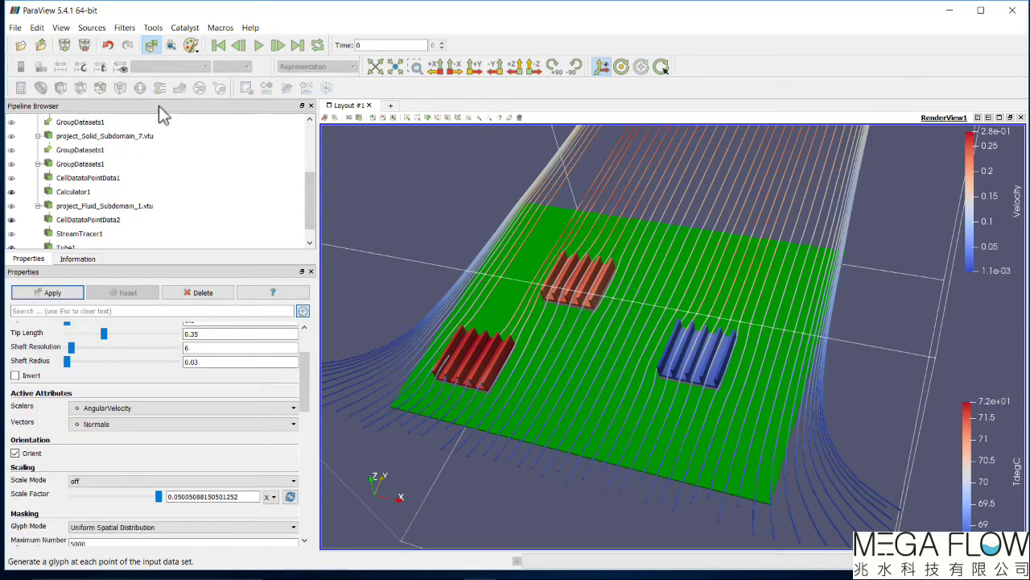
pyautogui.scroll(-1, 305, 209)
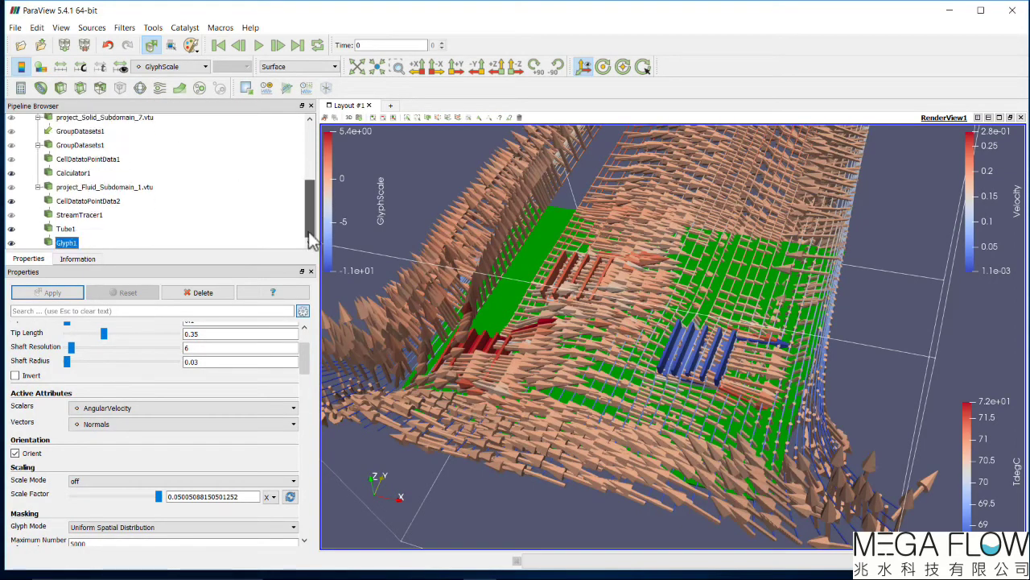
pyautogui.rightClick(71, 246)
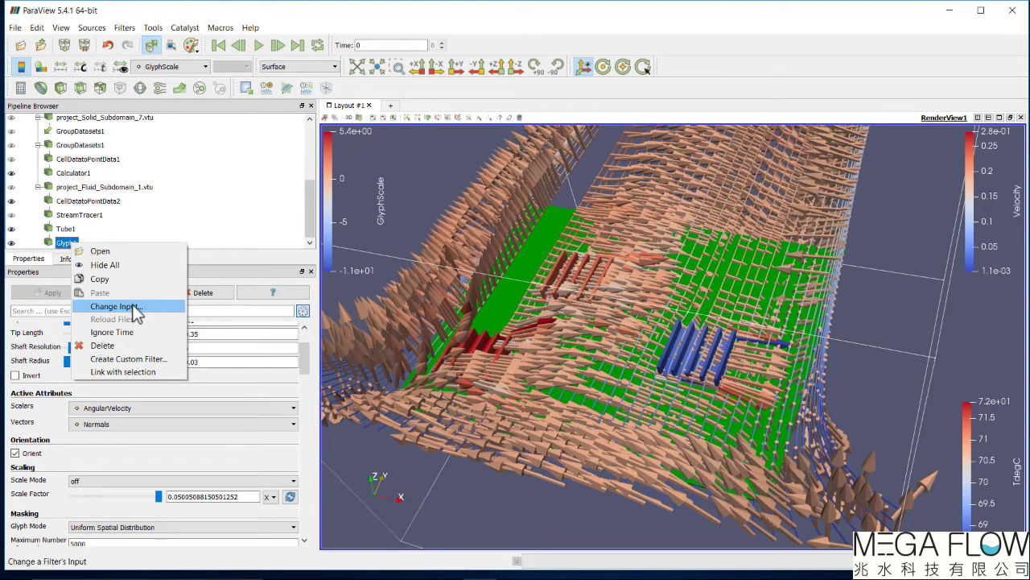
pyautogui.click(116, 306)
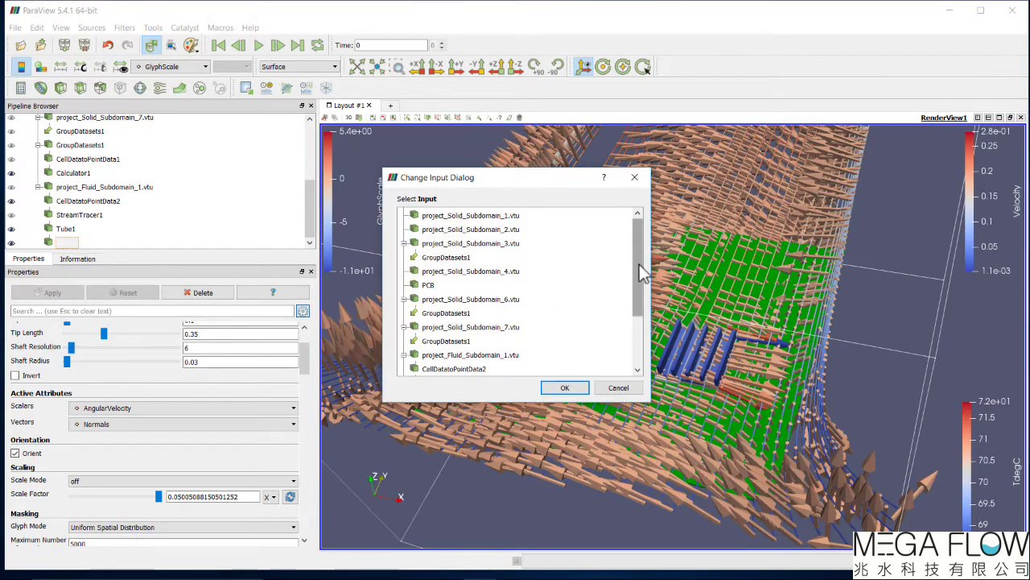
pyautogui.moveTo(641, 273); pyautogui.dragTo(641, 320)
pyautogui.click(454, 286)
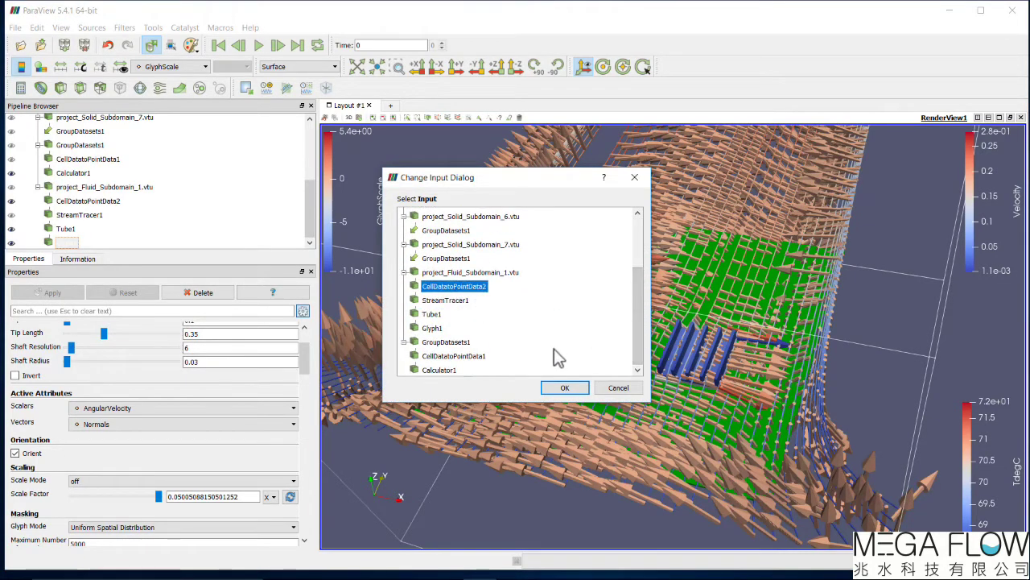
pyautogui.click(564, 387)
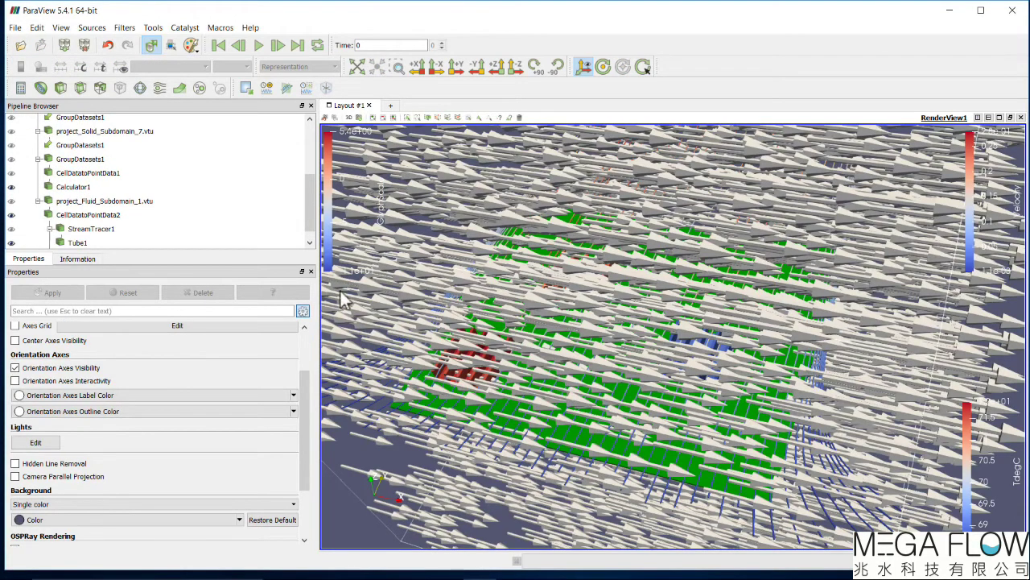
# Step: Reassign Glyph1's input to StreamTracer1 through Change Input
pyautogui.scroll(-1, 306, 223)
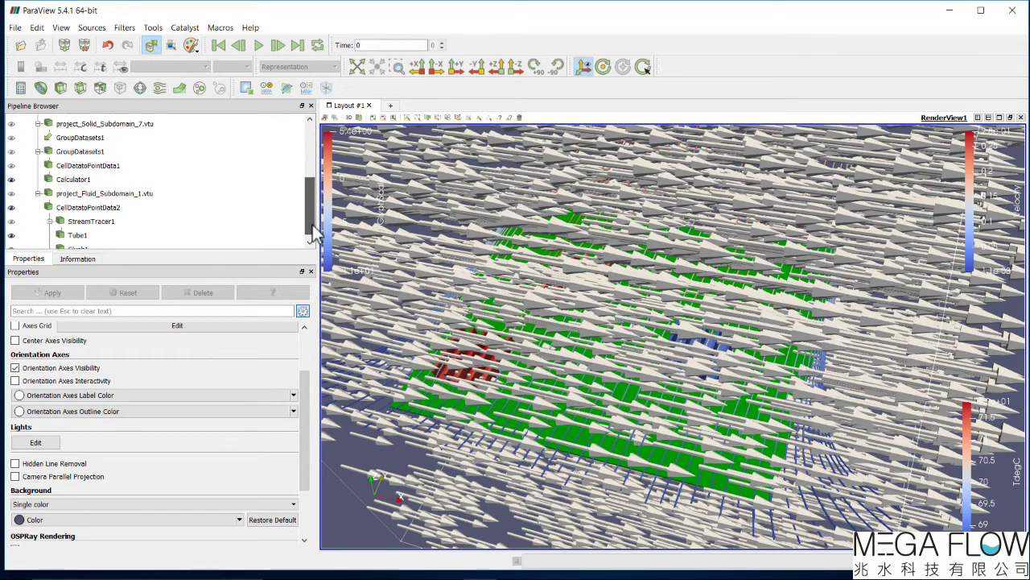
pyautogui.click(77, 242)
pyautogui.rightClick(85, 246)
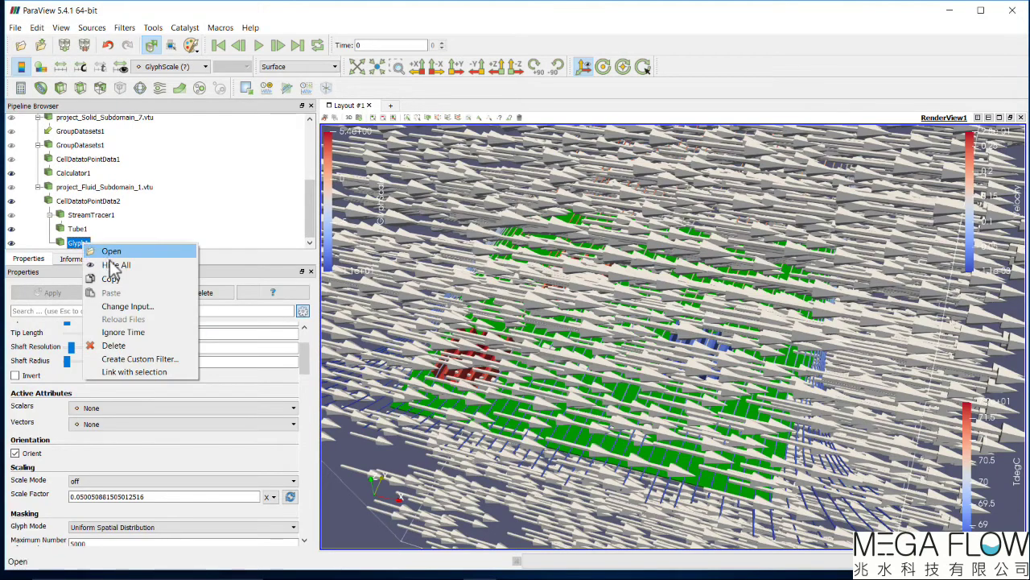
pyautogui.click(149, 310)
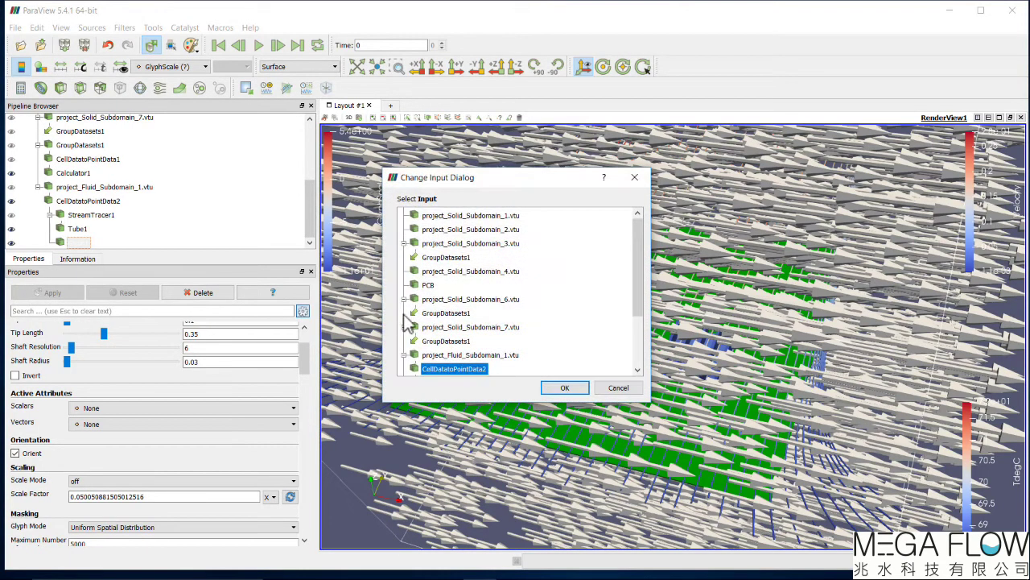
pyautogui.moveTo(640, 299); pyautogui.dragTo(652, 346)
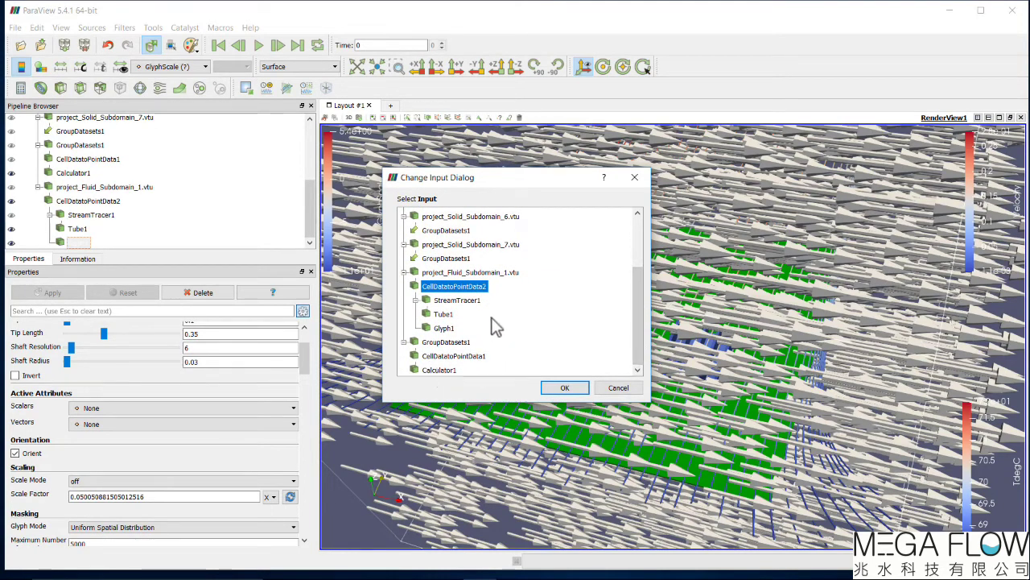
pyautogui.click(444, 314)
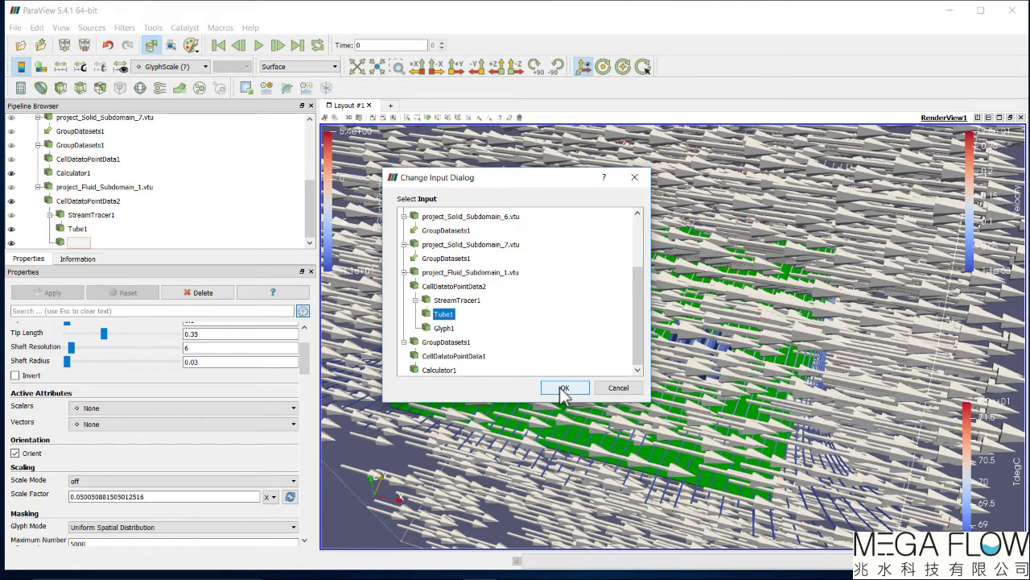
pyautogui.click(458, 301)
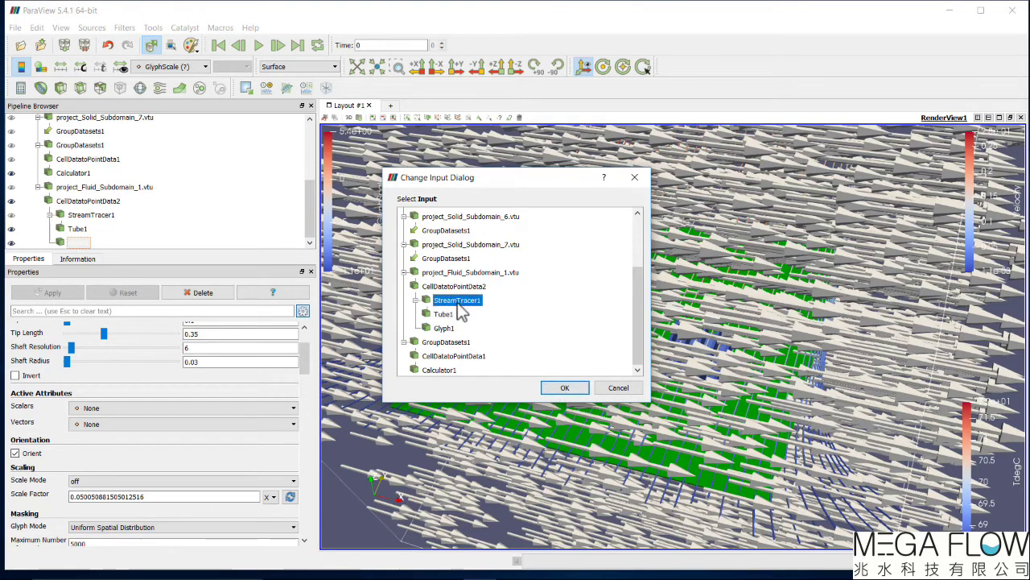
pyautogui.click(550, 388)
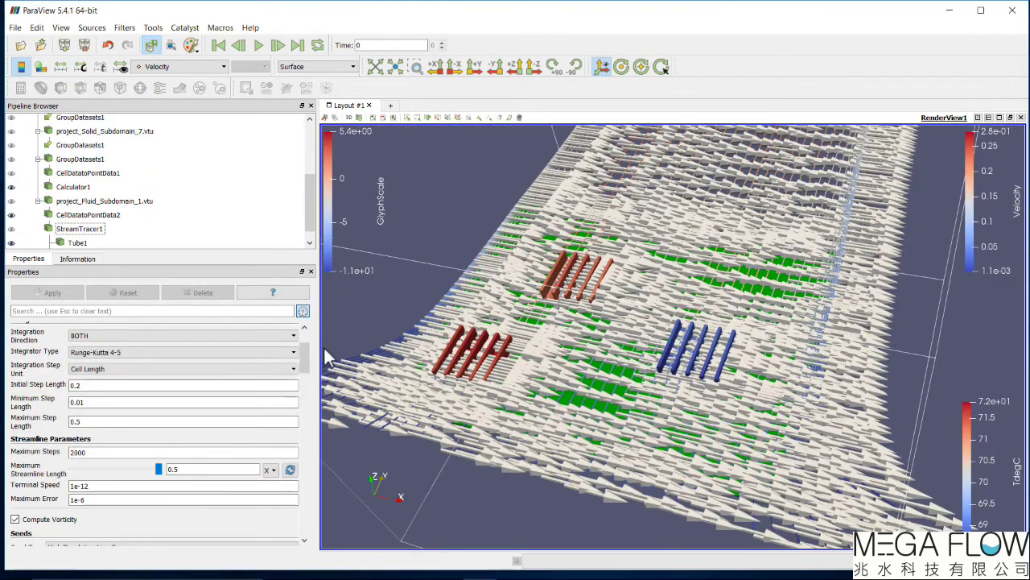
# Step: Set Glyph1 Scalars to Velocity and Vectors to Velocity_vectors
pyautogui.moveTo(307, 357)
pyautogui.mouseDown()
pyautogui.moveTo(310, 385)
pyautogui.moveTo(308, 367)
pyautogui.mouseUp()
pyautogui.moveTo(308, 208); pyautogui.dragTo(309, 224)
pyautogui.click(77, 243)
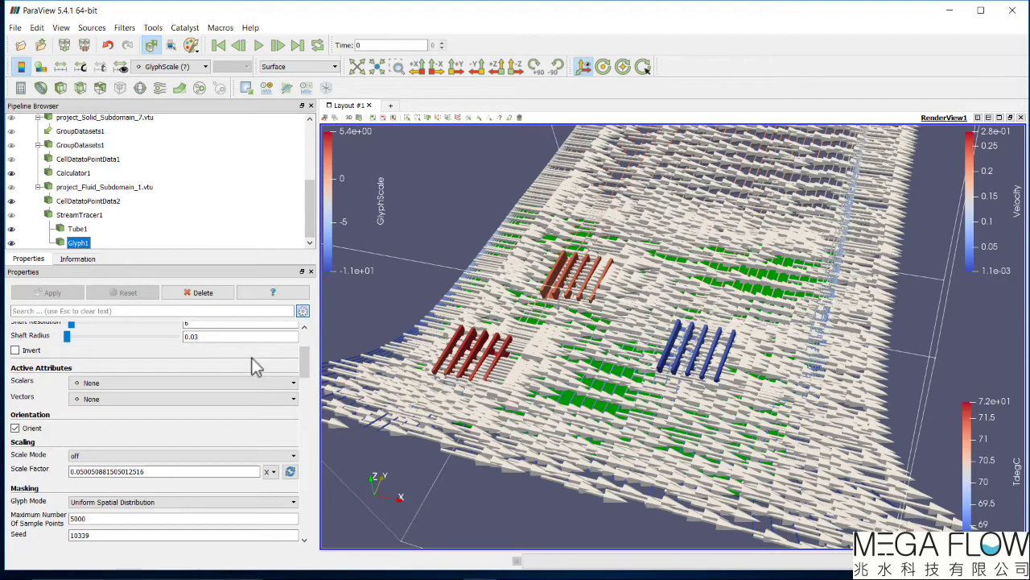
pyautogui.click(259, 383)
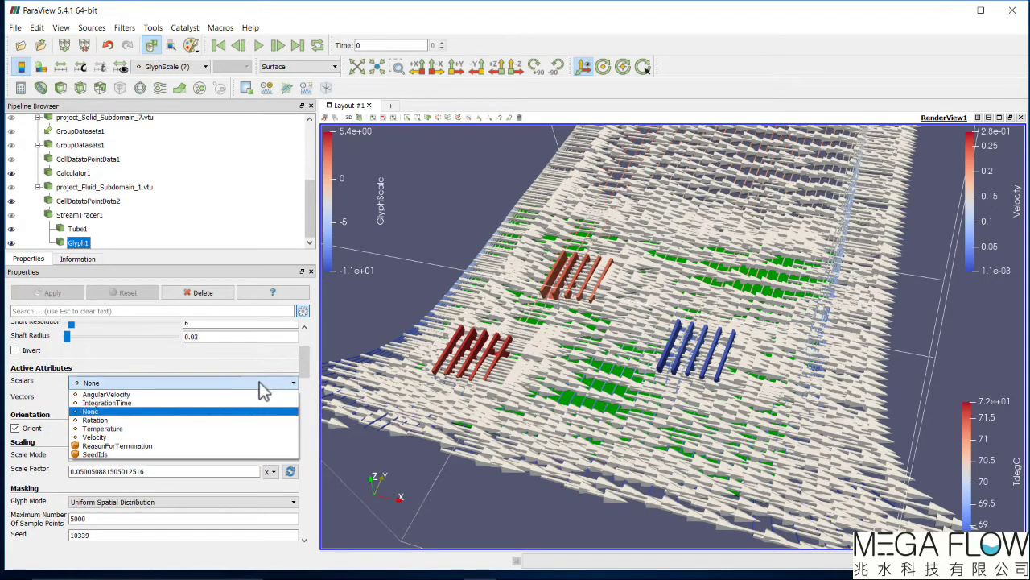
pyautogui.click(231, 435)
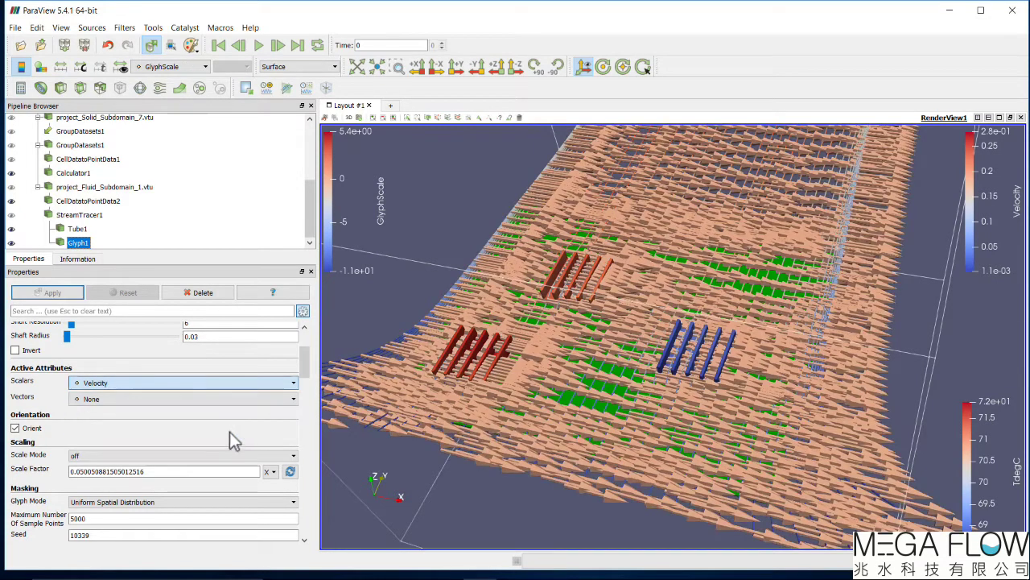
pyautogui.click(224, 402)
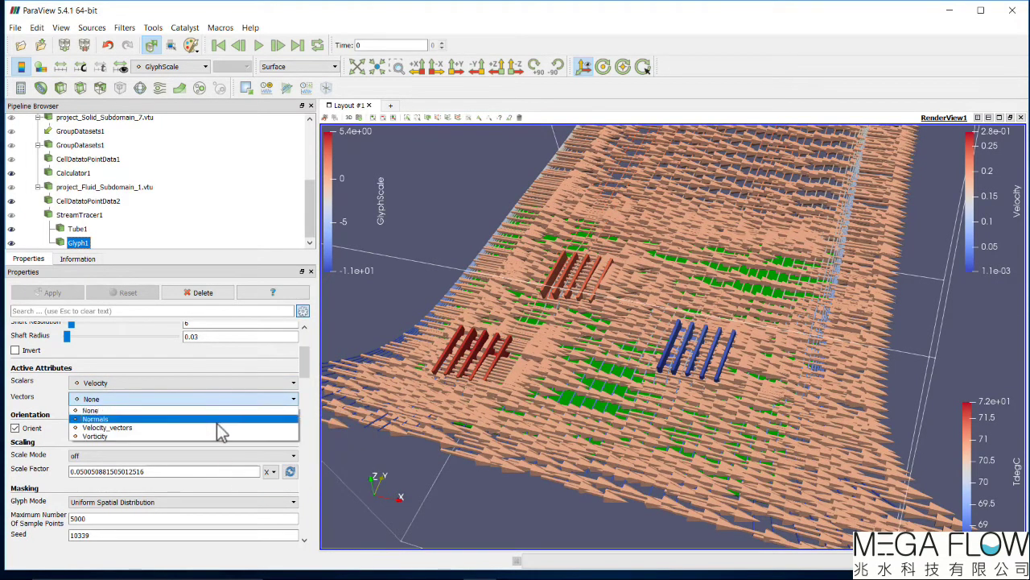
pyautogui.click(216, 427)
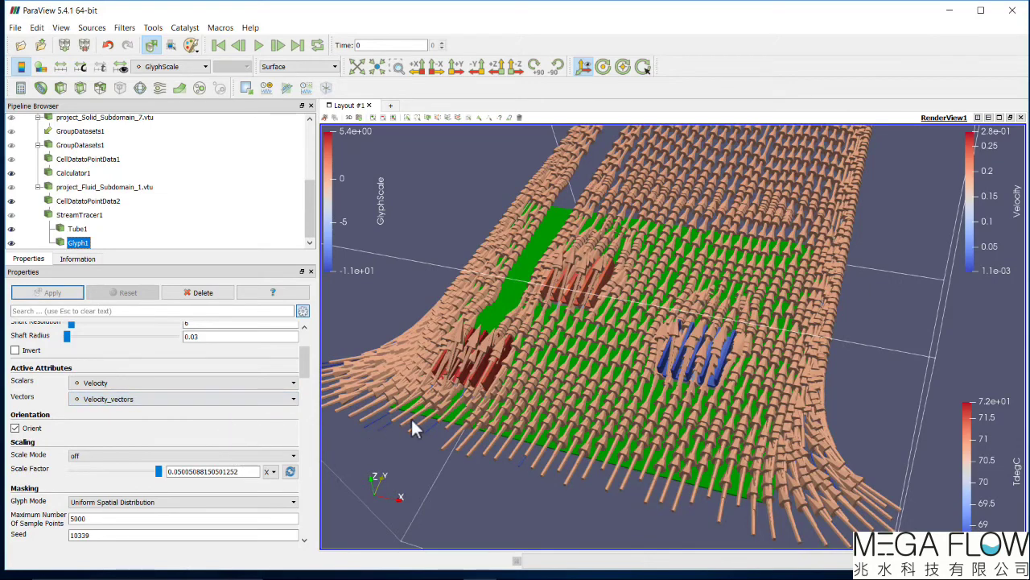
# Step: Halve the glyph Scale Factor twice to 0.0125, then set it to 0.02
pyautogui.moveTo(457, 455); pyautogui.dragTo(430, 431)
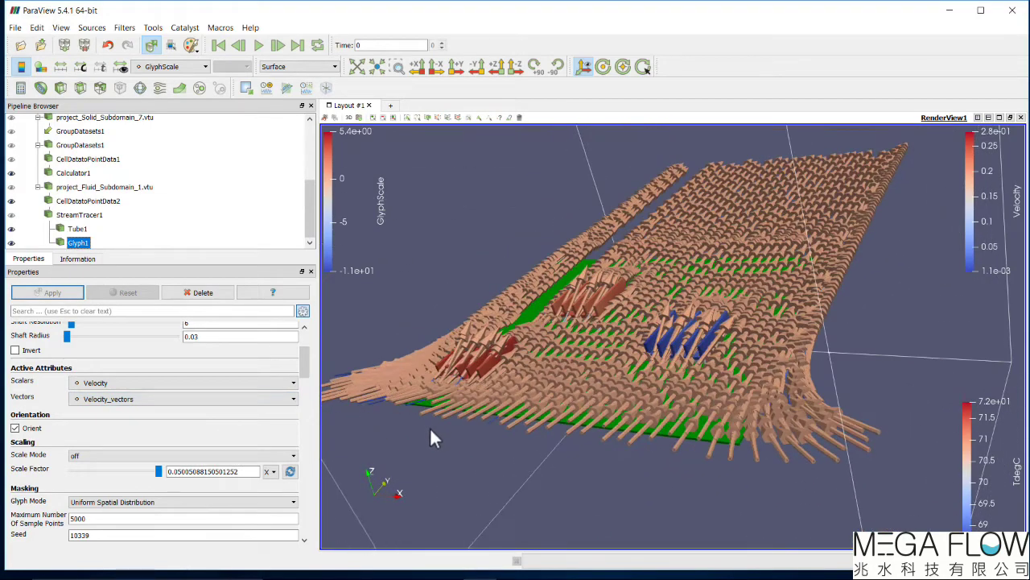
pyautogui.scroll(-2, 310, 365)
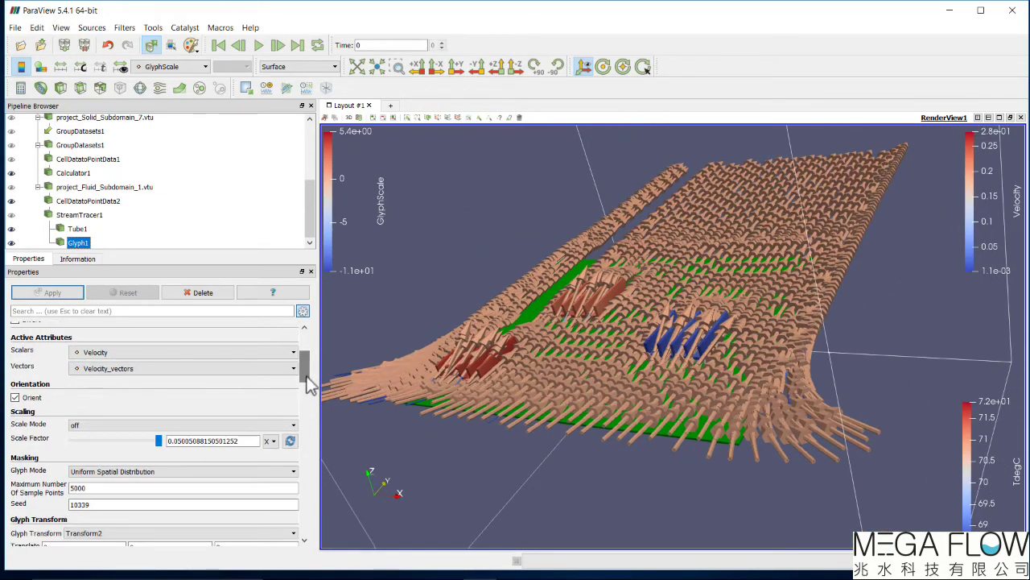
pyautogui.click(273, 440)
pyautogui.click(284, 456)
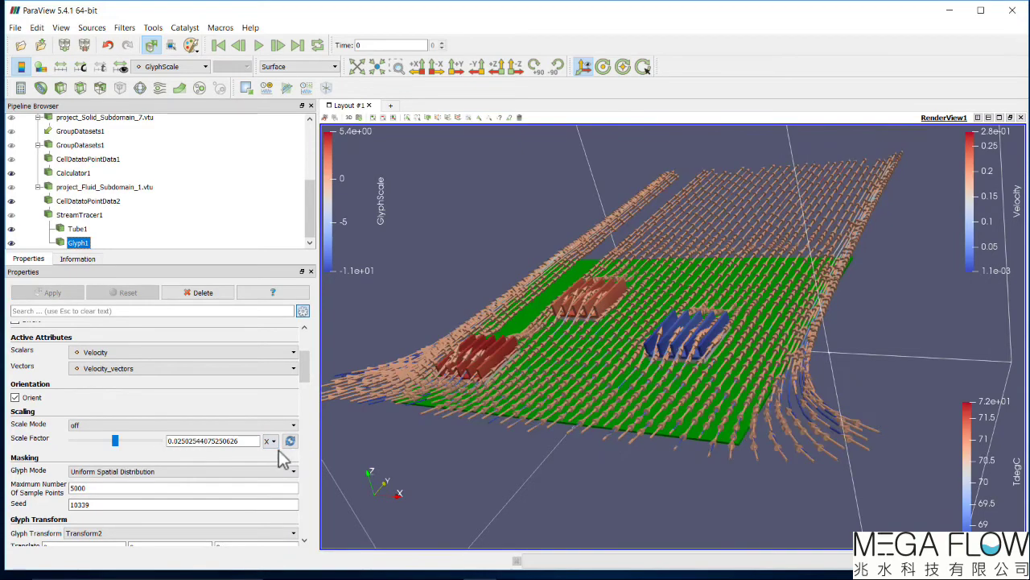
pyautogui.click(275, 441)
pyautogui.click(286, 457)
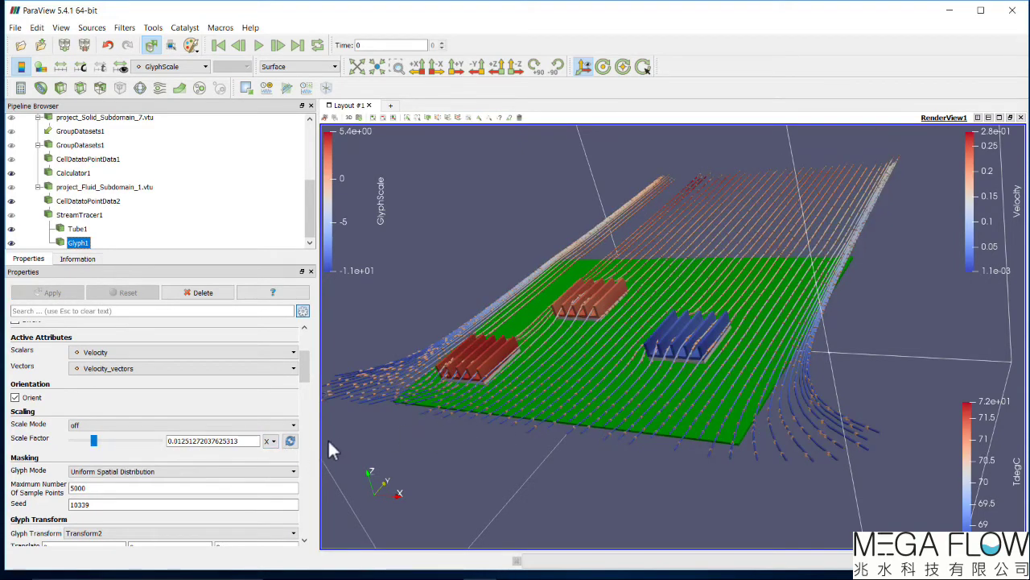
pyautogui.tripleClick(182, 441)
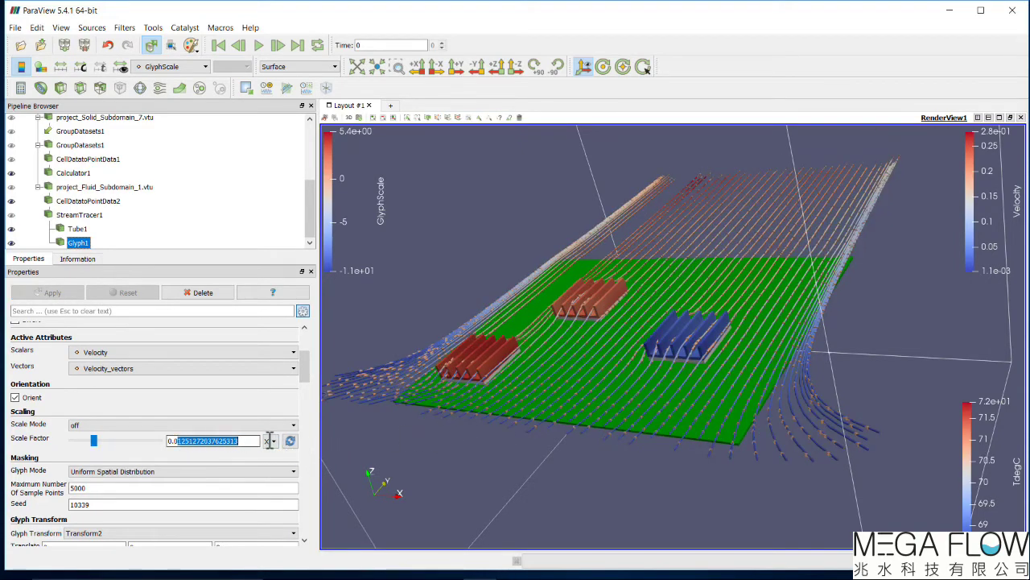
pyautogui.write('0.02')
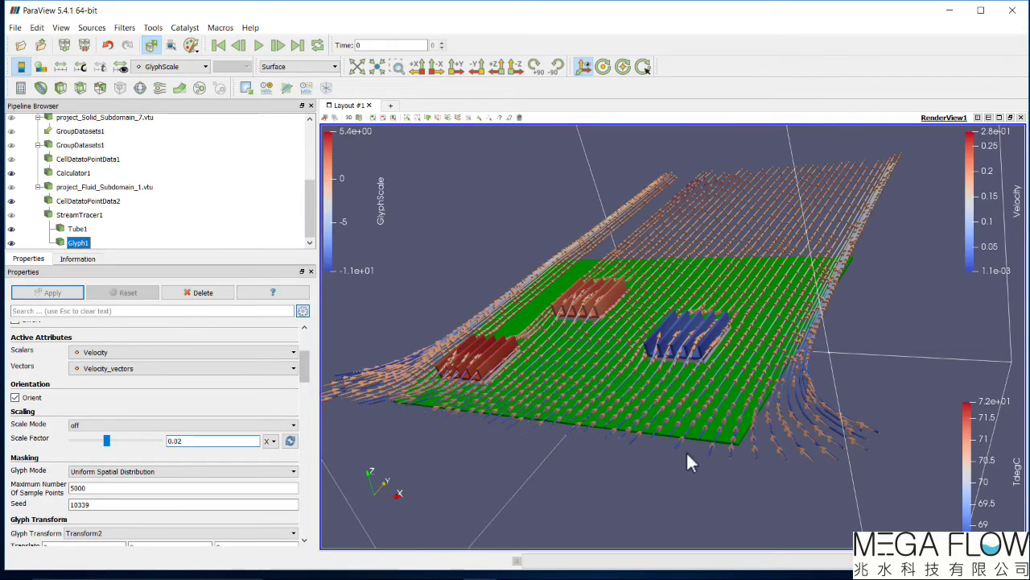
pyautogui.moveTo(740, 493); pyautogui.dragTo(709, 495)
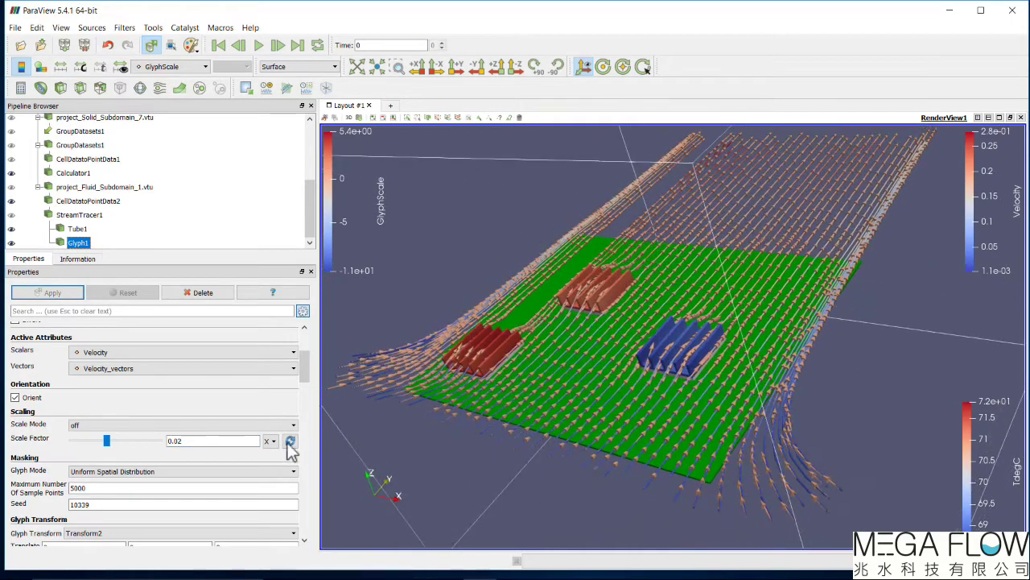
# Step: Colour the glyph arrows by Velocity
pyautogui.click(177, 68)
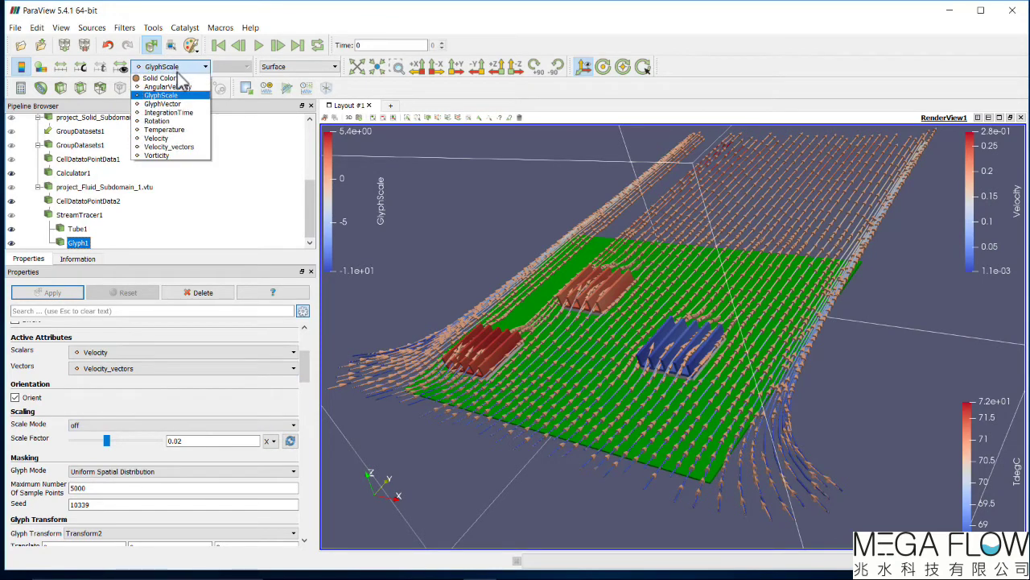
pyautogui.click(178, 139)
pyautogui.moveTo(442, 285)
pyautogui.mouseDown()
pyautogui.moveTo(426, 300)
pyautogui.moveTo(438, 305)
pyautogui.moveTo(454, 289)
pyautogui.moveTo(441, 293)
pyautogui.mouseUp()
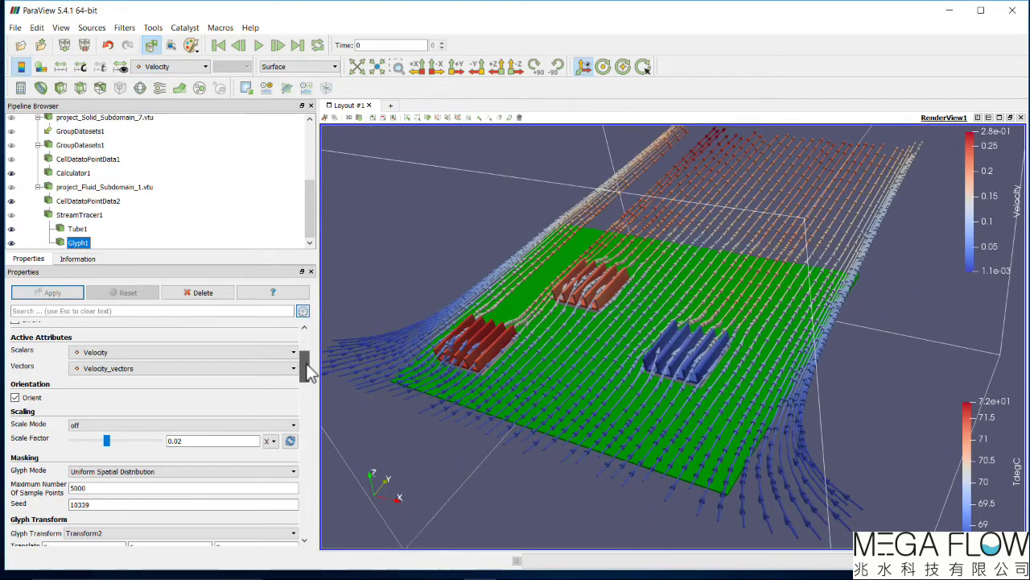
pyautogui.scroll(-2, 309, 370)
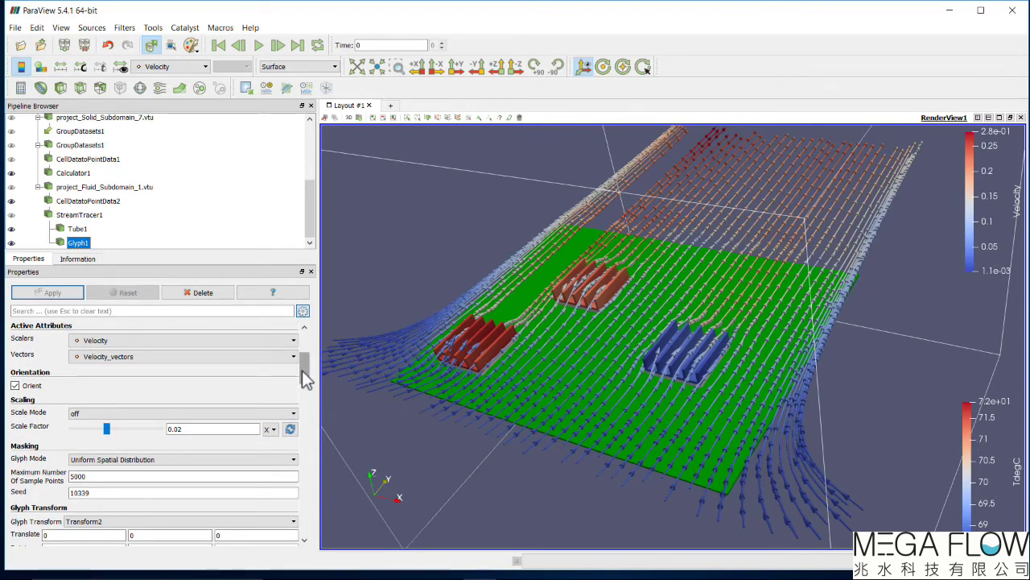
pyautogui.moveTo(301, 370); pyautogui.dragTo(306, 400)
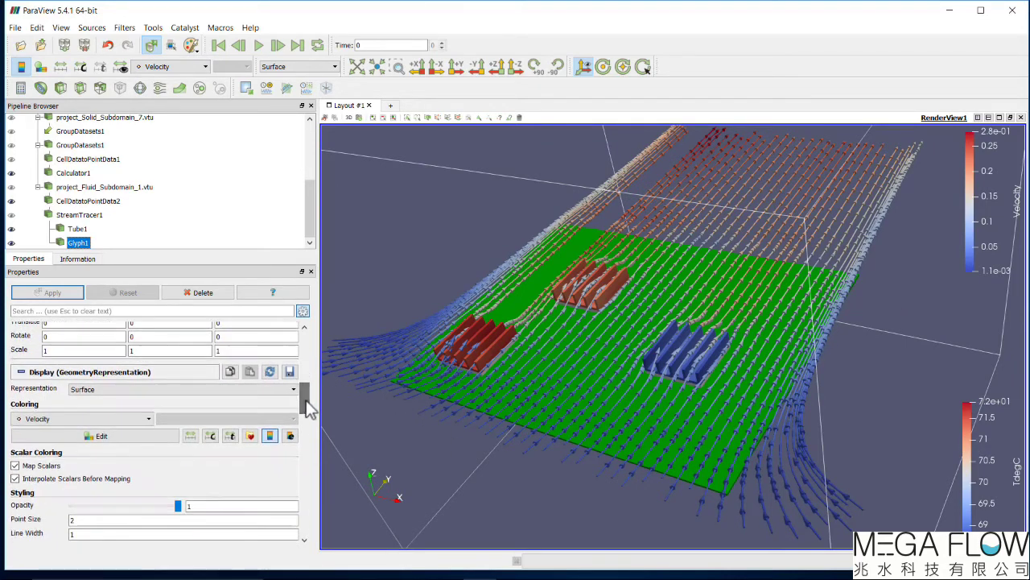
# Step: Apply the Blue to Red Rainbow preset to the Velocity colour map
pyautogui.click(250, 435)
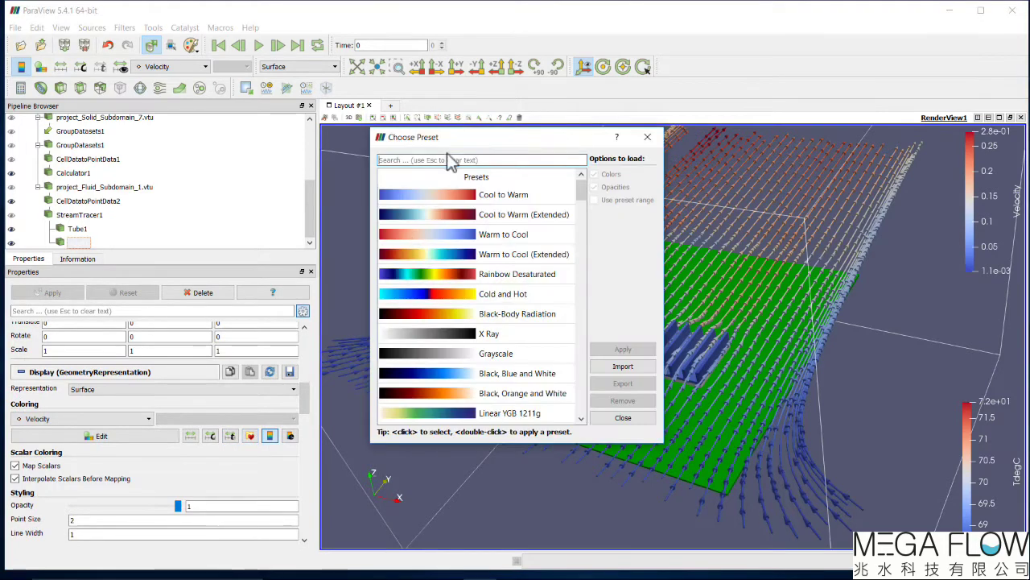
pyautogui.write('ra')
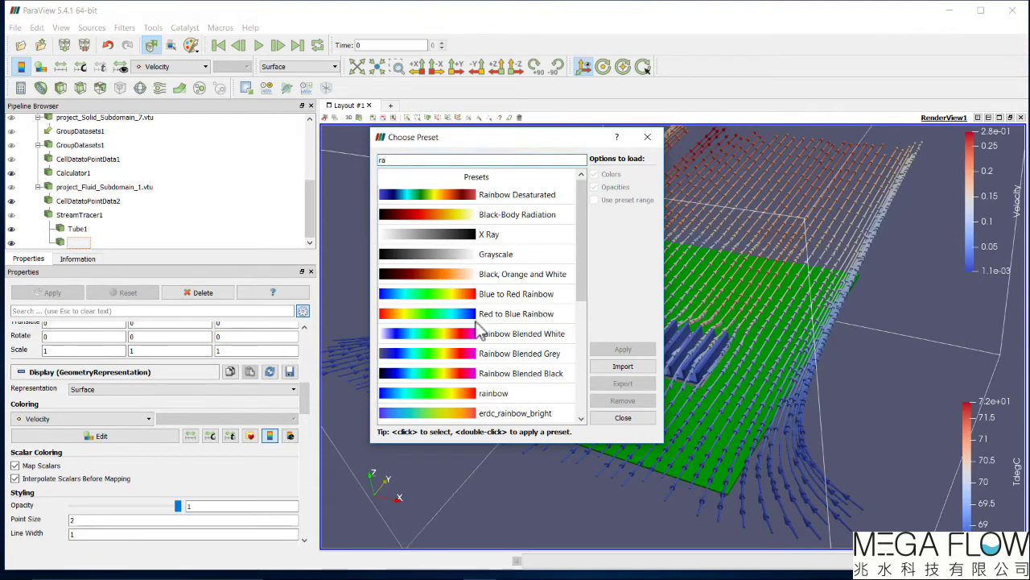
pyautogui.click(466, 296)
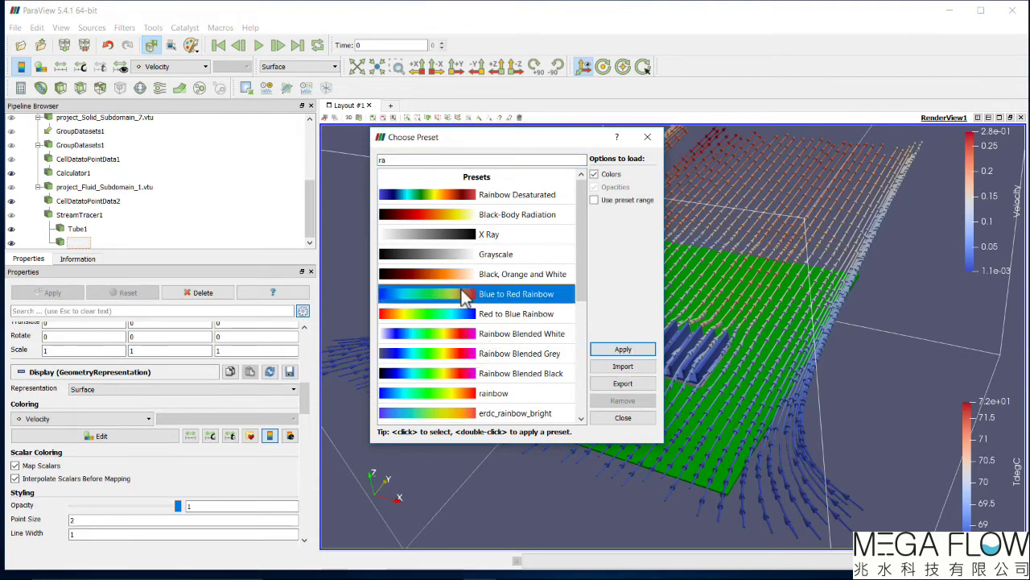
pyautogui.click(620, 350)
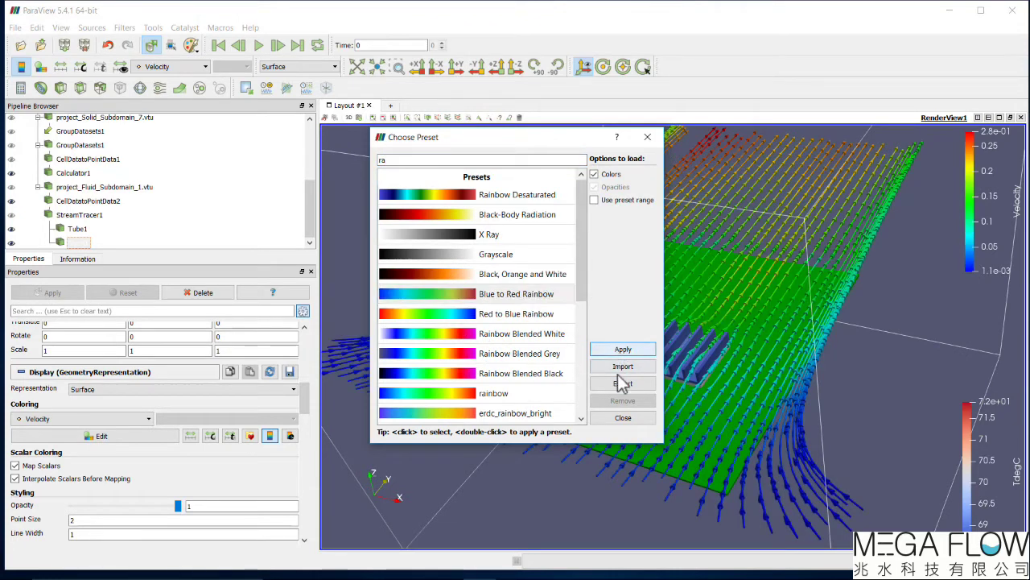
pyautogui.click(622, 417)
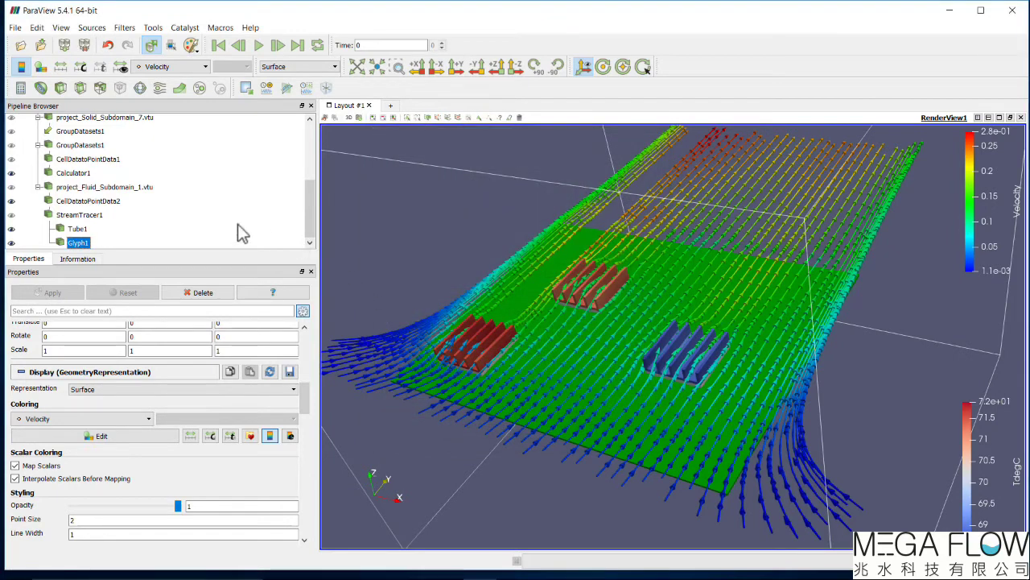
pyautogui.click(80, 173)
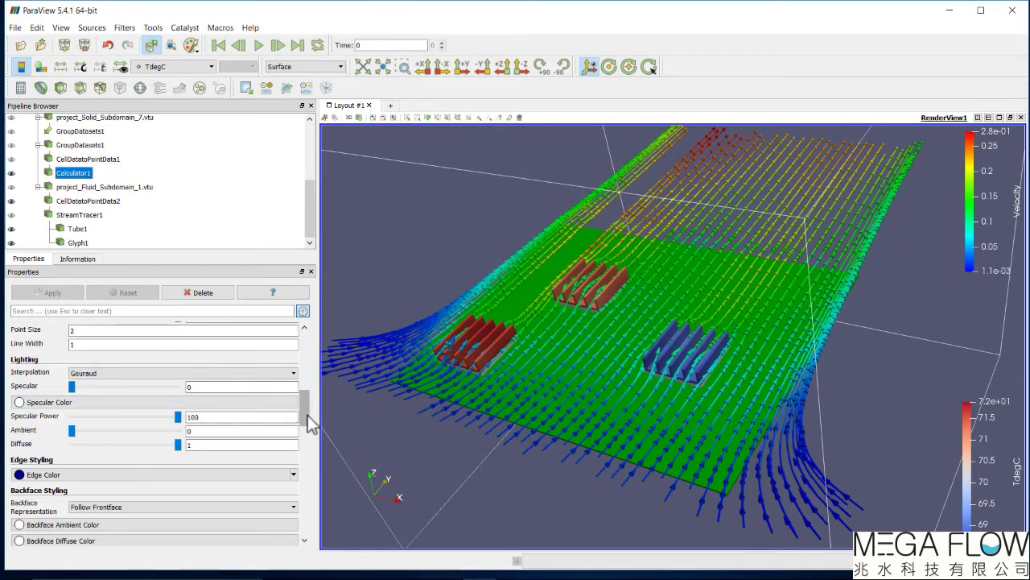
pyautogui.moveTo(306, 419); pyautogui.dragTo(298, 378)
pyautogui.click(250, 446)
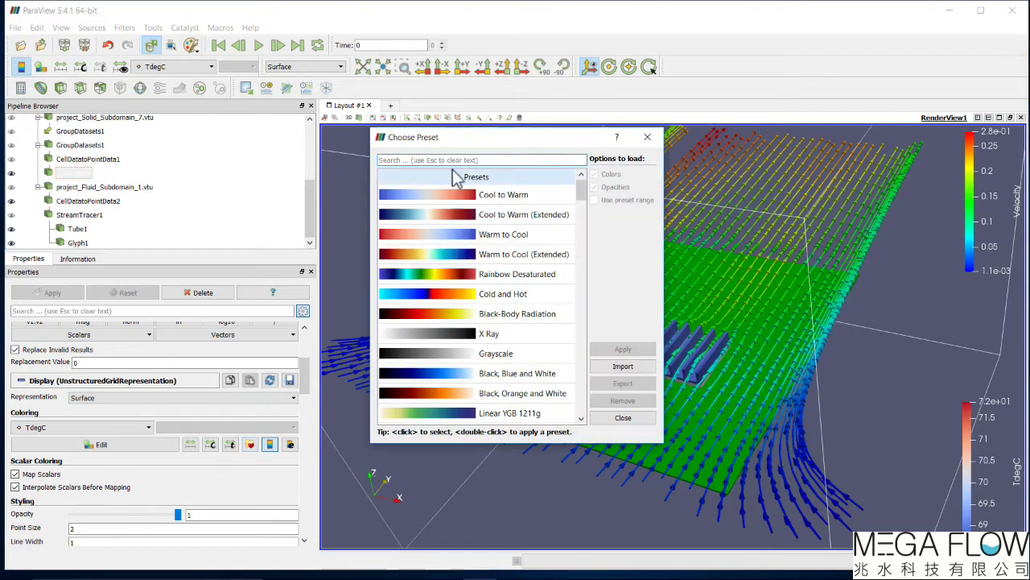
pyautogui.click(449, 160)
pyautogui.write('rain')
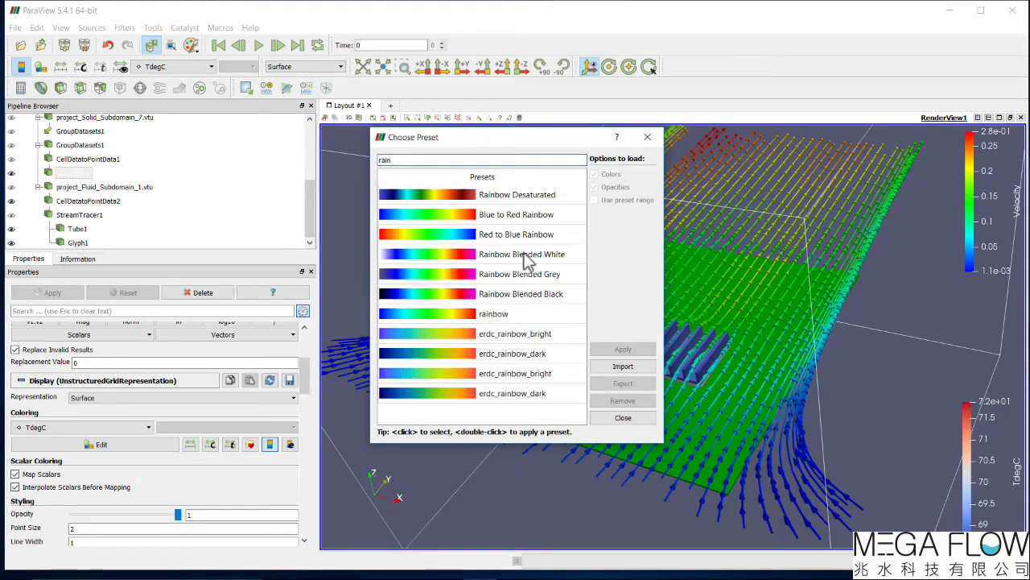
pyautogui.click(515, 214)
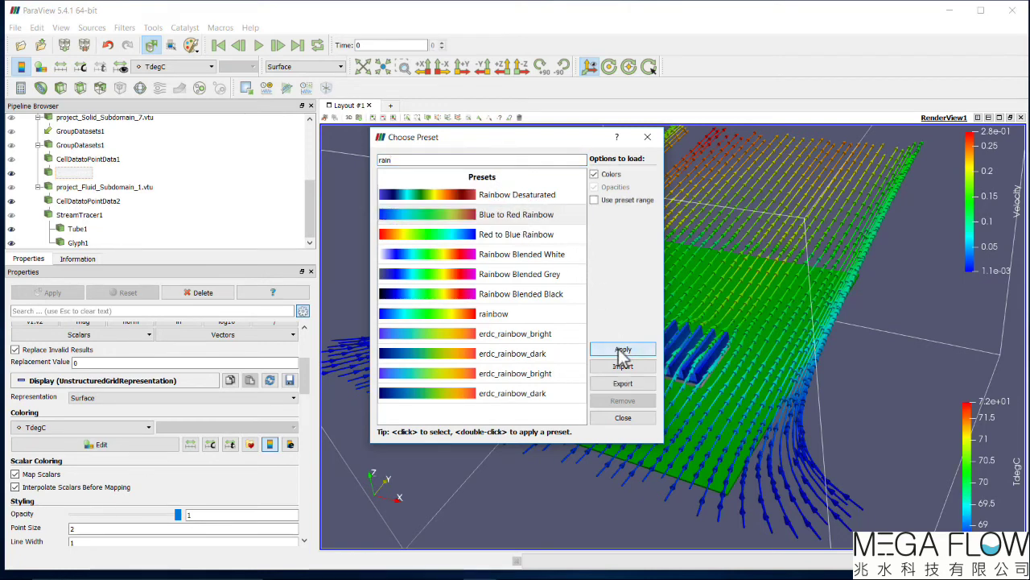
pyautogui.click(623, 417)
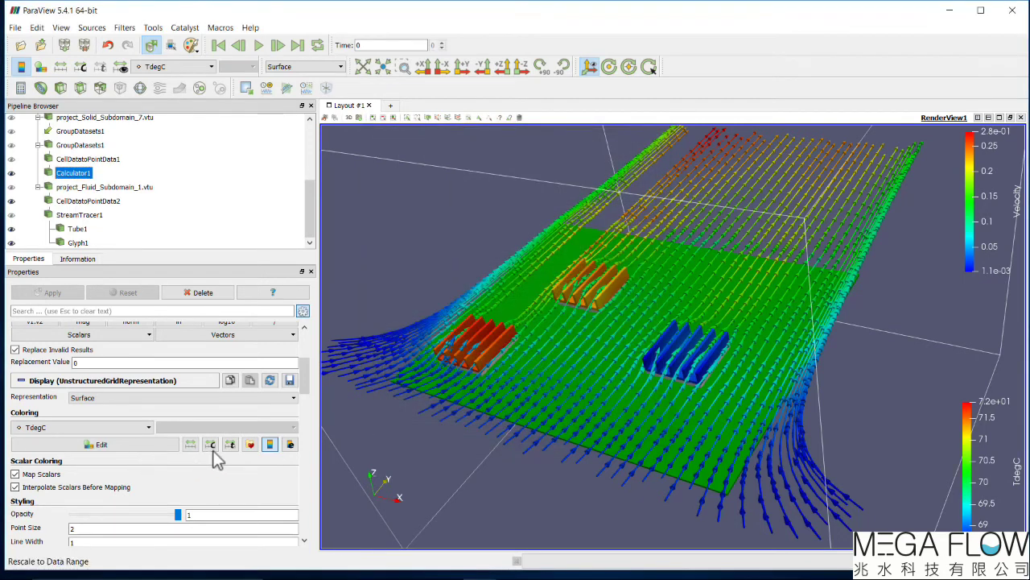
pyautogui.click(271, 445)
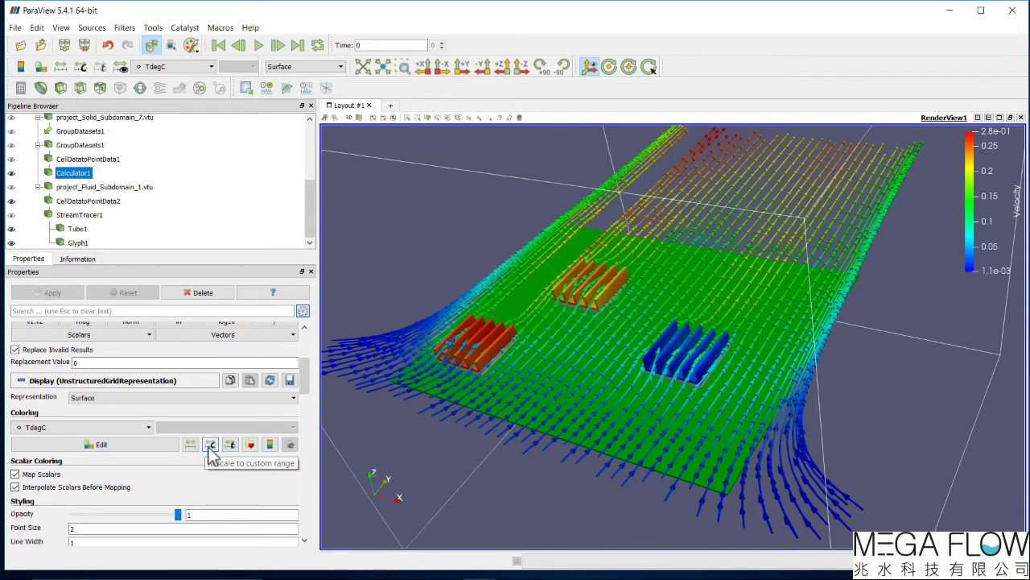
pyautogui.click(211, 452)
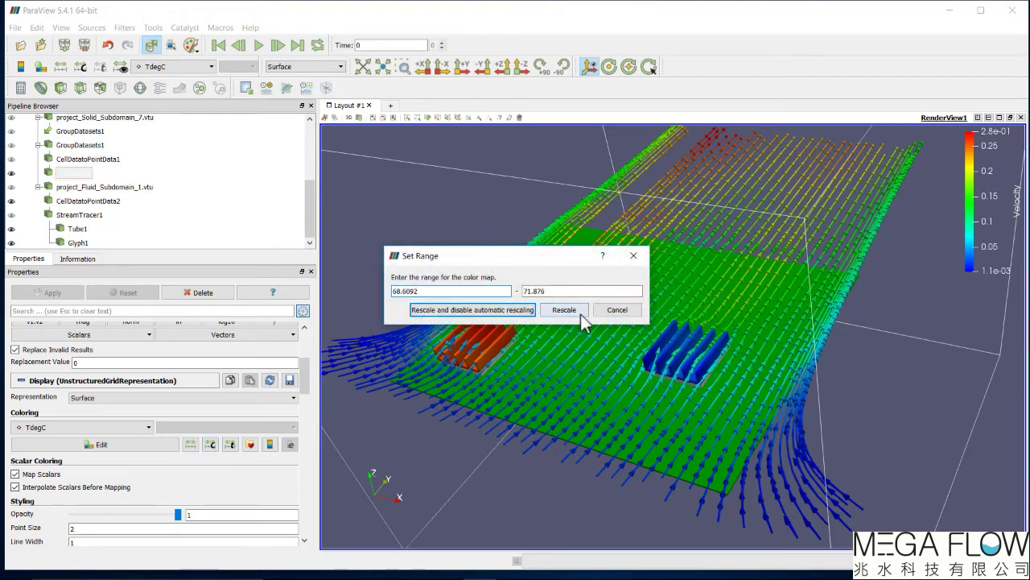
pyautogui.click(618, 309)
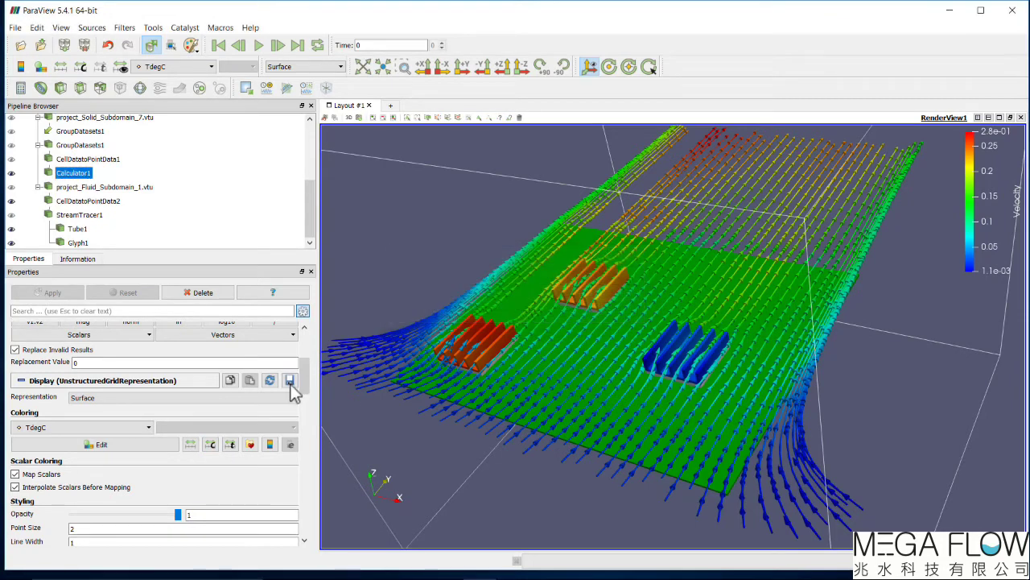
pyautogui.click(192, 448)
# Step: Orbit and zoom the render view to frame the full board, streamlines and outline box
pyautogui.moveTo(425, 456); pyautogui.dragTo(556, 357)
pyautogui.scroll(-3, 555, 411)
pyautogui.scroll(6, 586, 346)
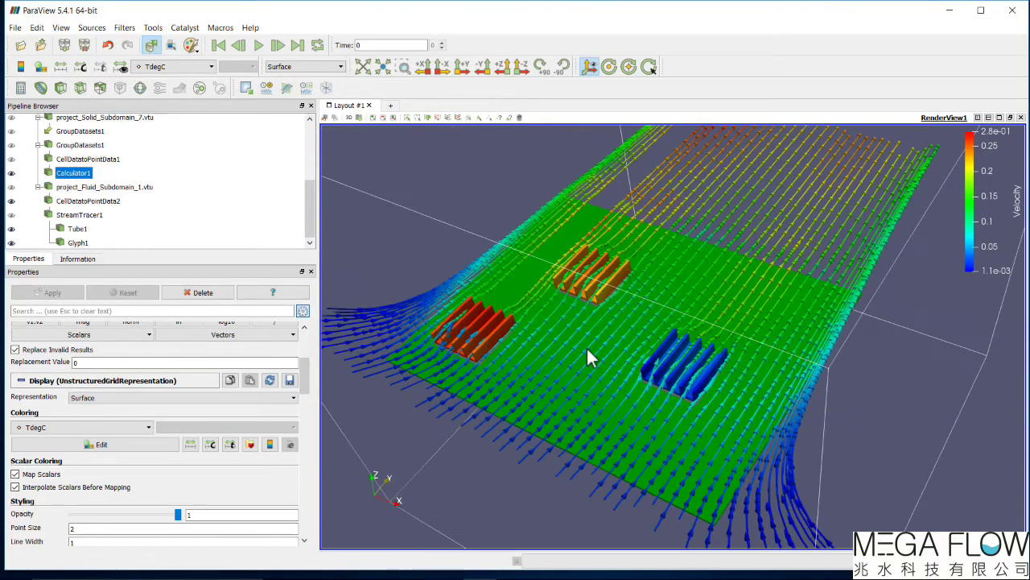
pyautogui.scroll(-6, 575, 349)
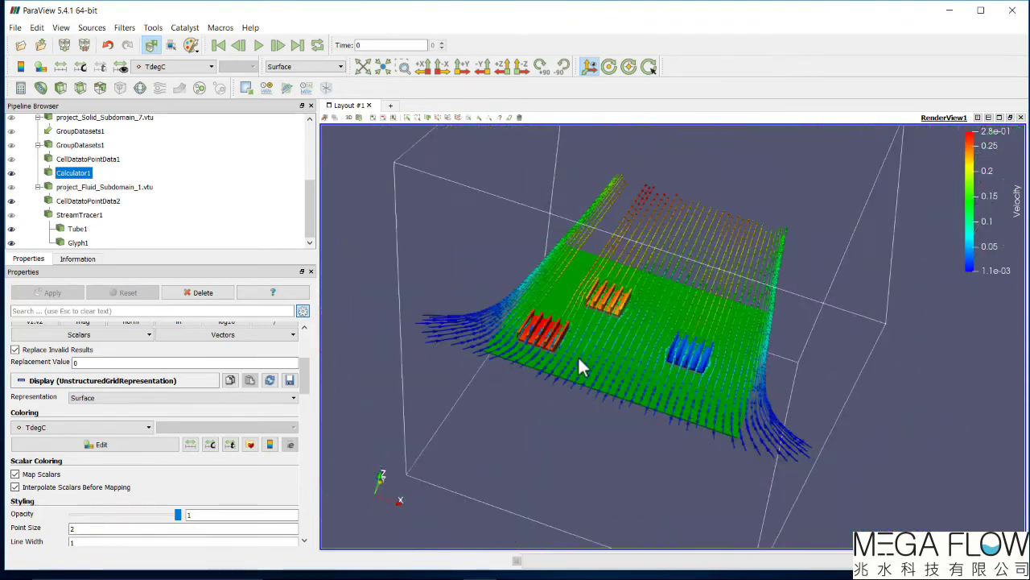
pyautogui.moveTo(578, 354); pyautogui.dragTo(426, 311)
pyautogui.scroll(5, 531, 348)
pyautogui.scroll(3, 497, 337)
pyautogui.moveTo(472, 271); pyautogui.dragTo(577, 334)
pyautogui.scroll(-2, 525, 308)
pyautogui.scroll(-1, 529, 310)
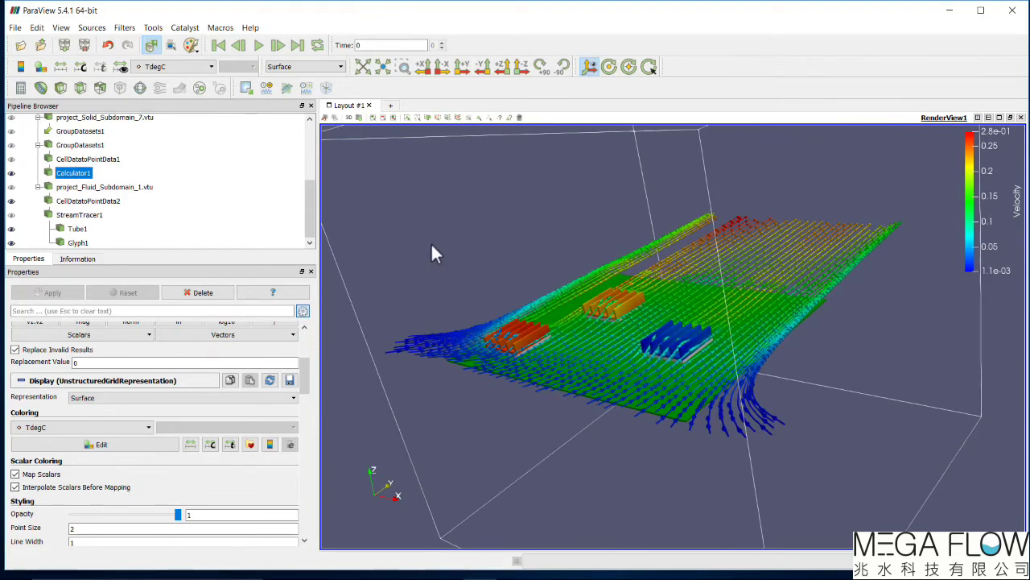
pyautogui.click(15, 28)
# Step: Save the session state in the Paraview_Results folder, entering '3d' as the file name
pyautogui.click(58, 101)
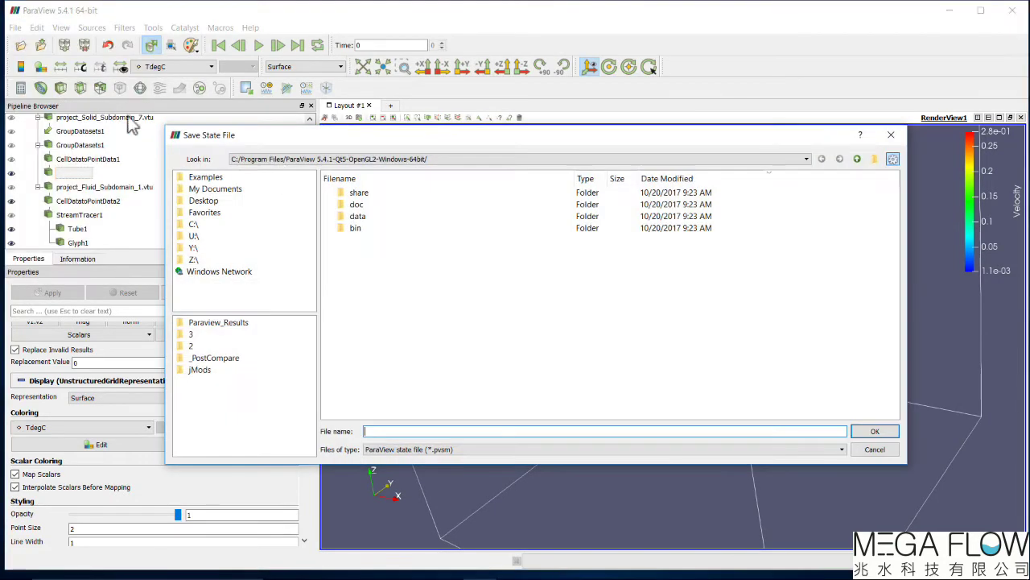
pyautogui.click(247, 329)
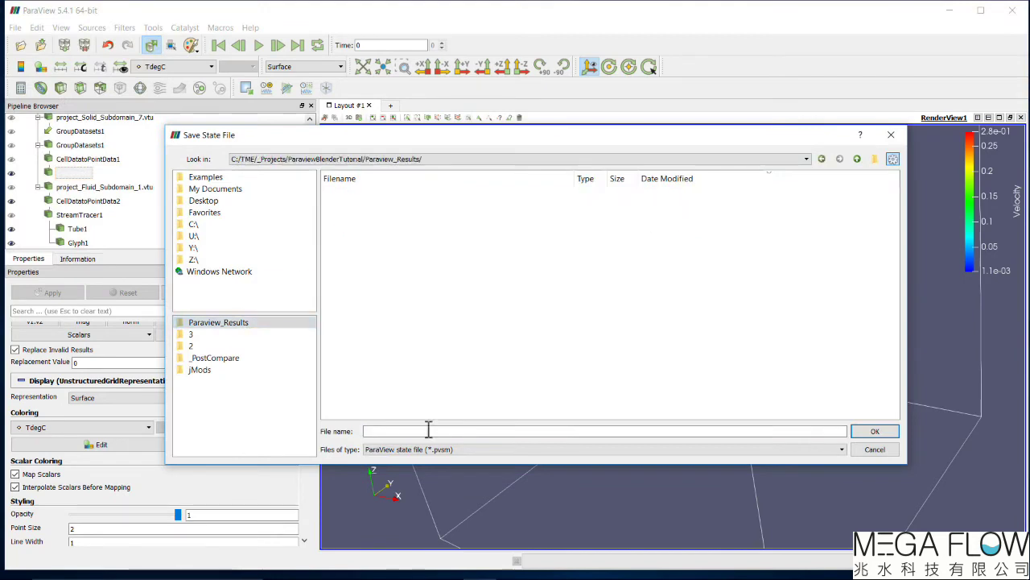
pyautogui.click(426, 429)
pyautogui.write('3d')
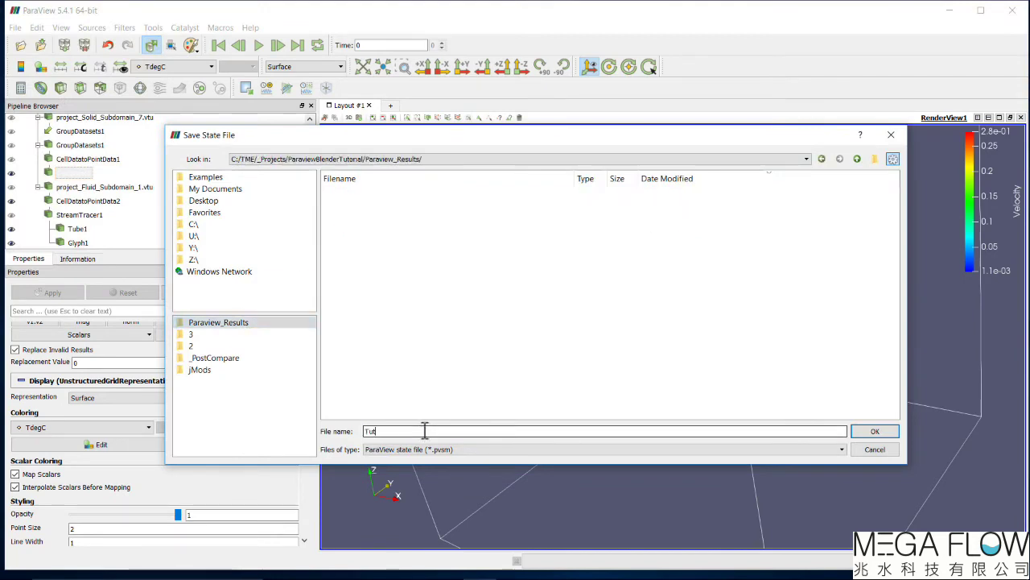
pyautogui.press('Return')
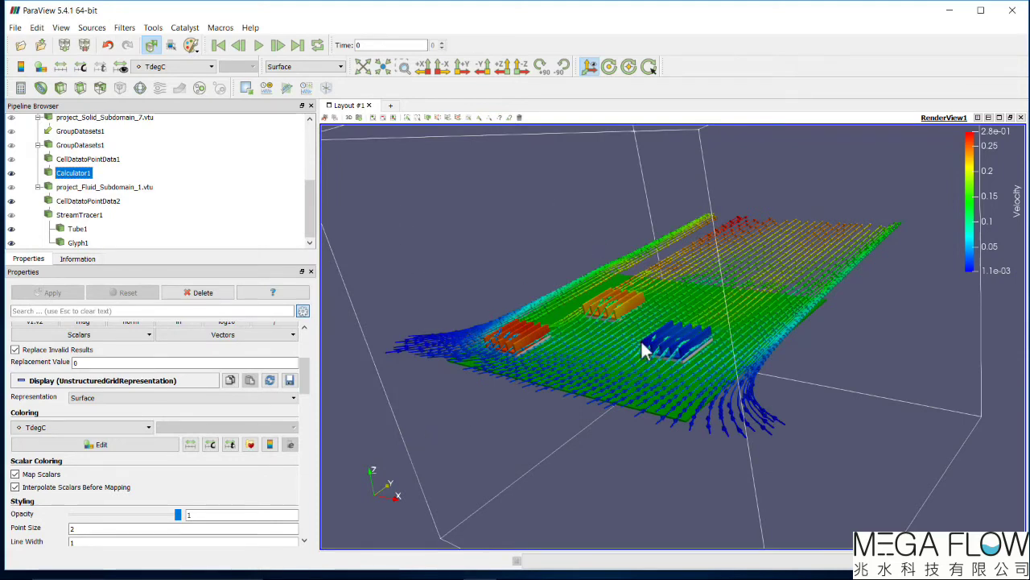
pyautogui.click(15, 28)
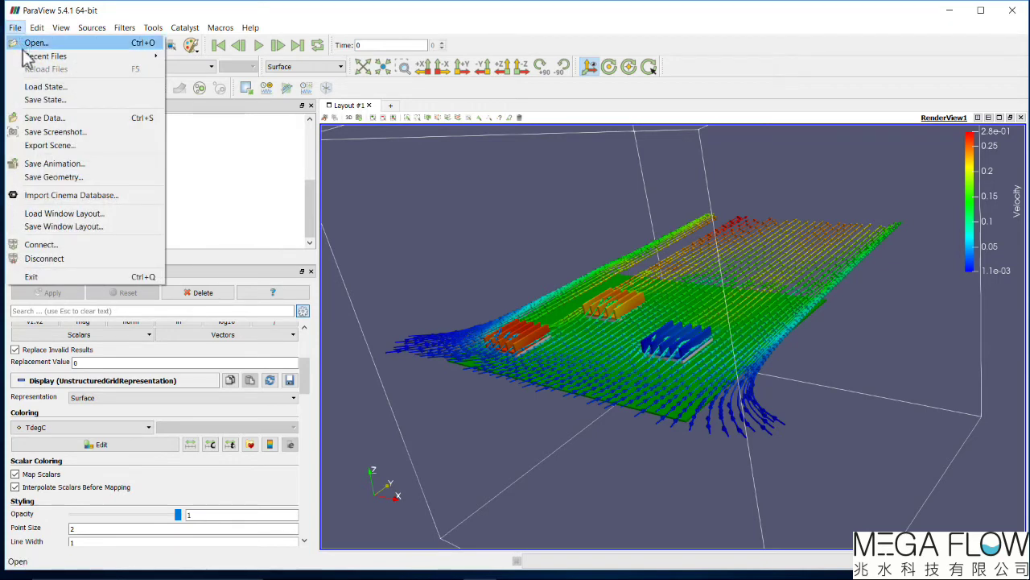
# Step: Export the ParaView scene as the X3D file 'Tutorial' in Paraview_Results
pyautogui.click(62, 145)
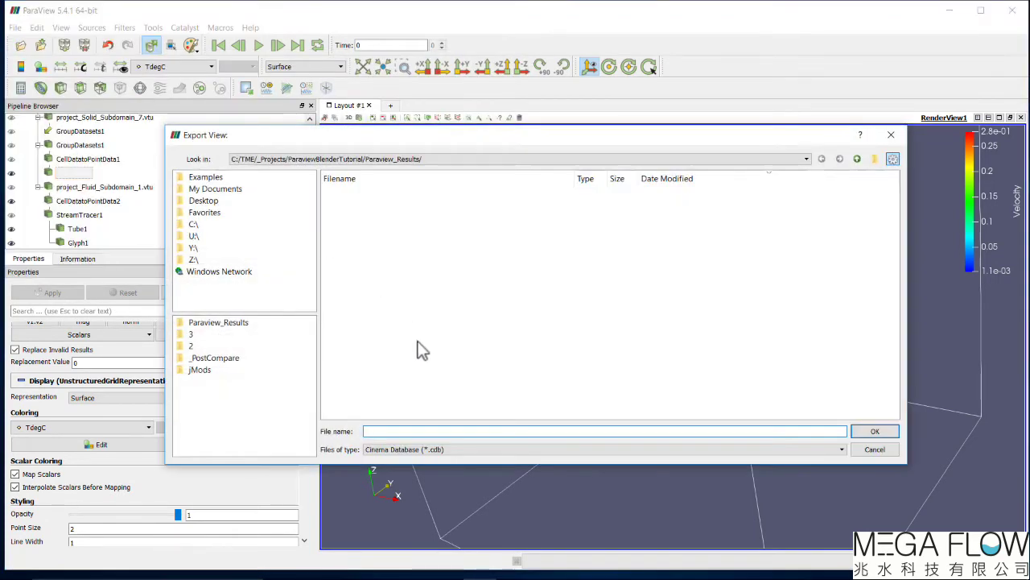
pyautogui.click(426, 448)
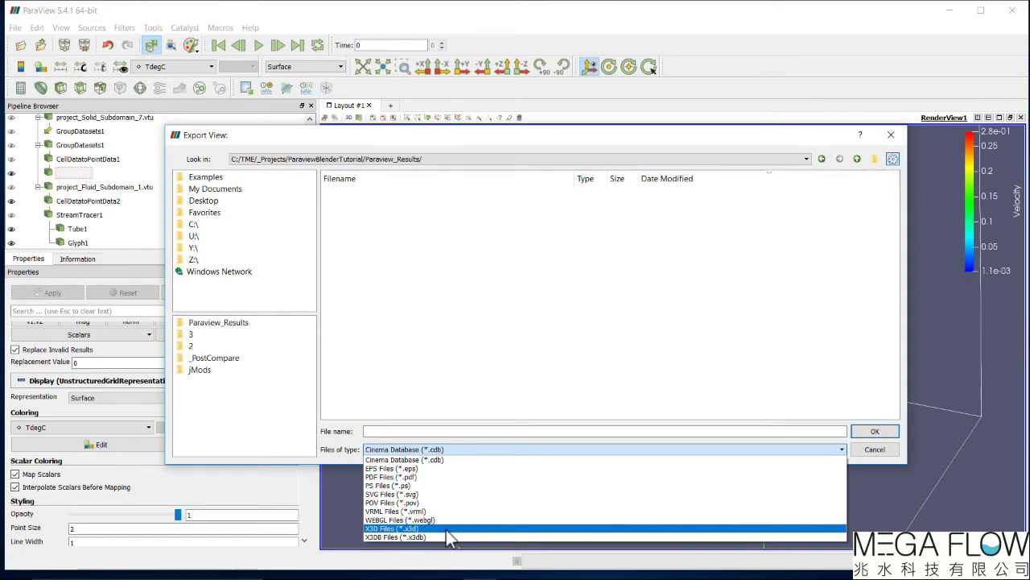
pyautogui.click(447, 530)
pyautogui.click(443, 431)
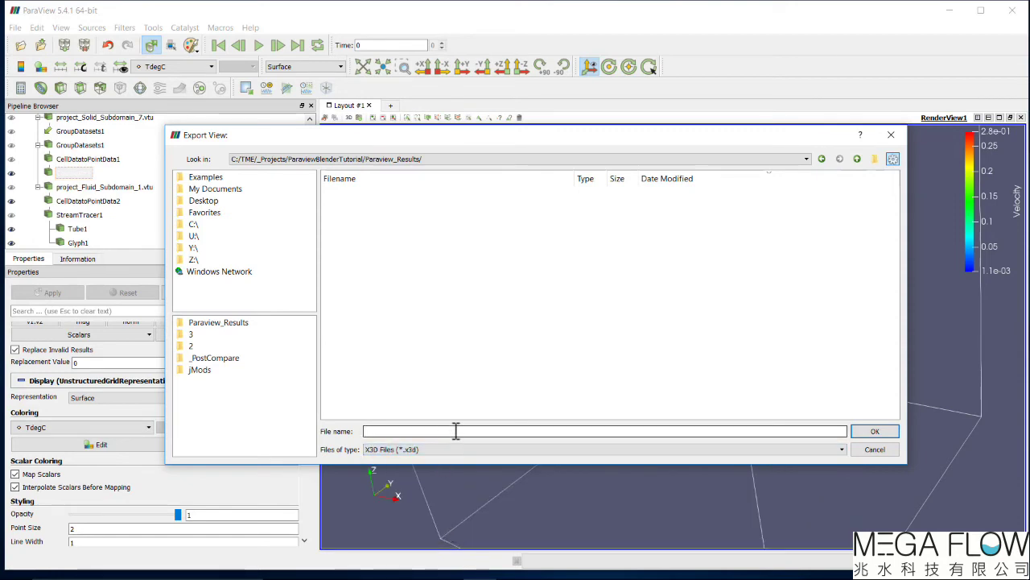
pyautogui.write('Tutorial')
pyautogui.press('Return')
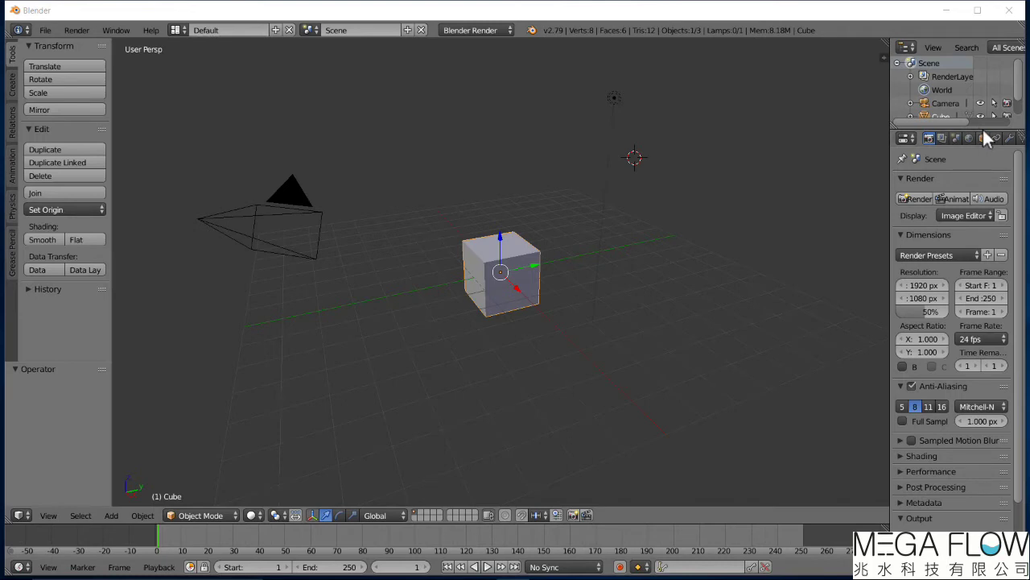
# Step: Enlarge the Outliner to list every object, then select the Camera and the Lamp
pyautogui.moveTo(983, 129); pyautogui.dragTo(974, 218)
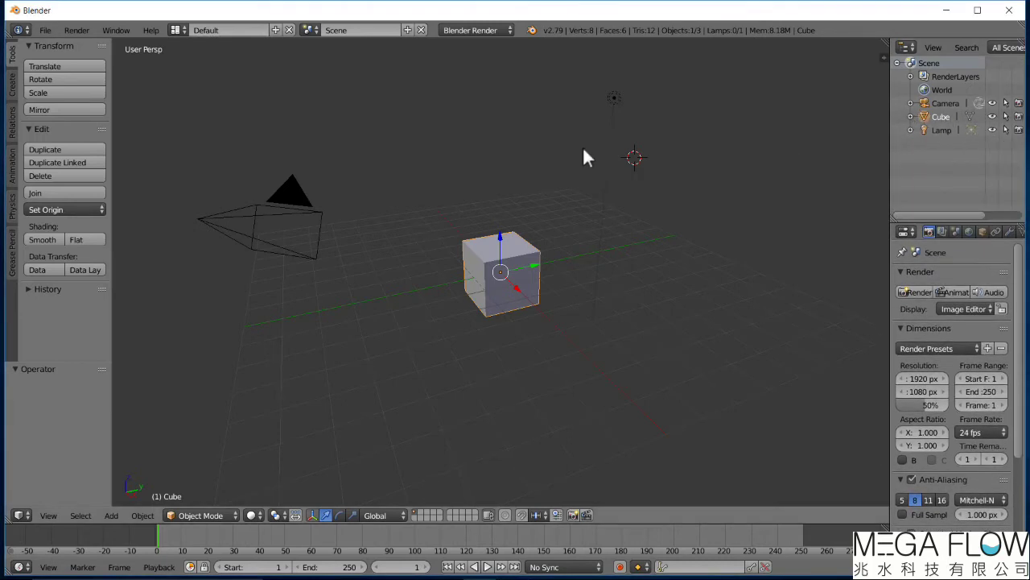
pyautogui.click(944, 102)
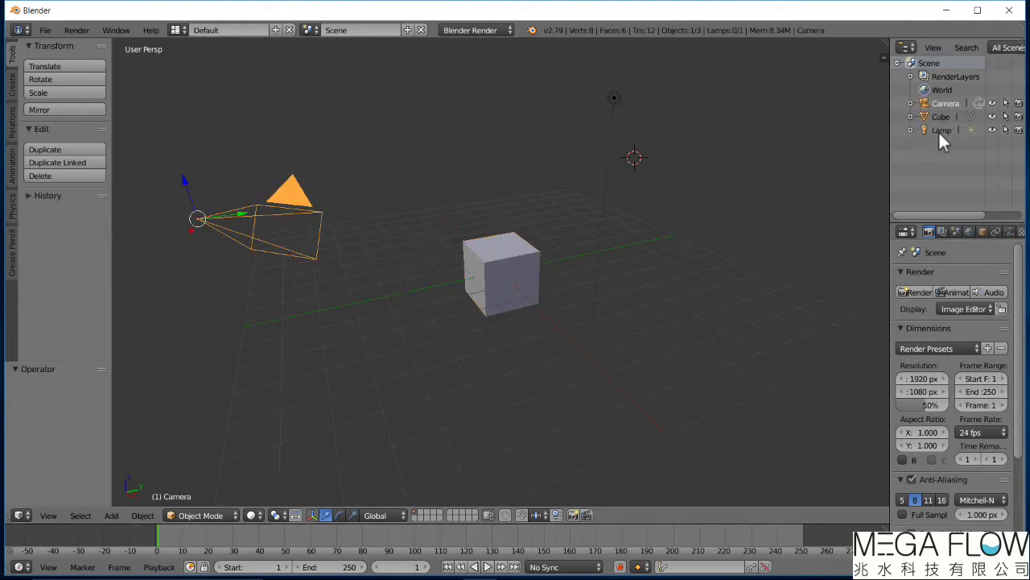
pyautogui.click(939, 131)
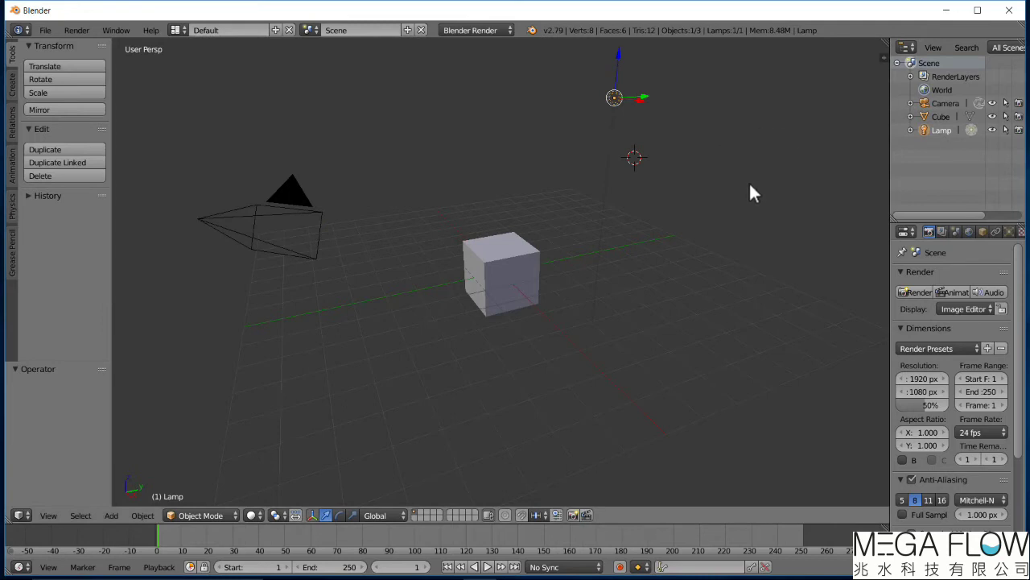
# Step: Check the default scene from front, right and top views, toggling orthographic and back to perspective
pyautogui.click(478, 185)
pyautogui.press('KP_1')
pyautogui.press('KP_3')
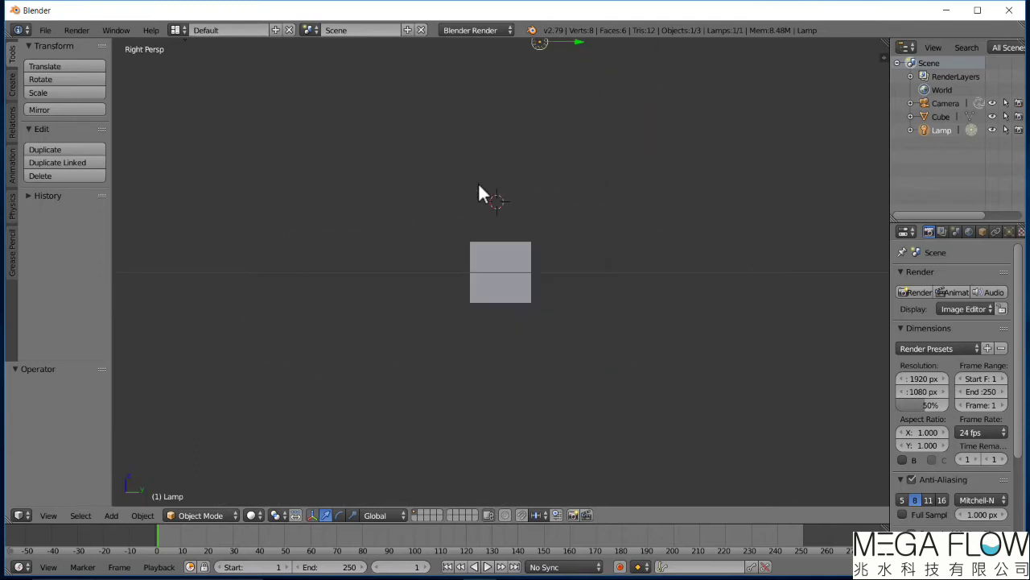
pyautogui.press('KP_7')
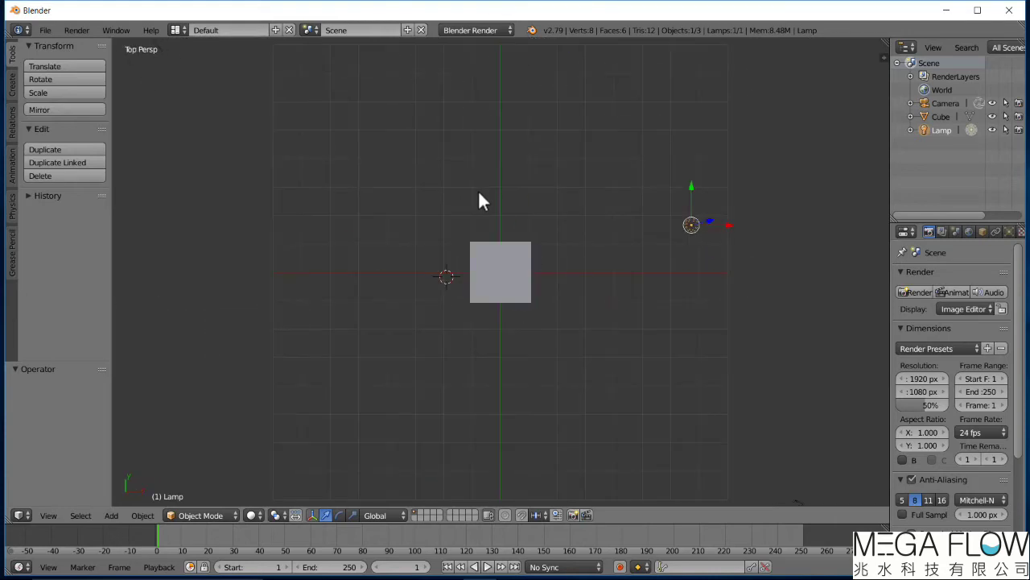
pyautogui.press('KP_5')
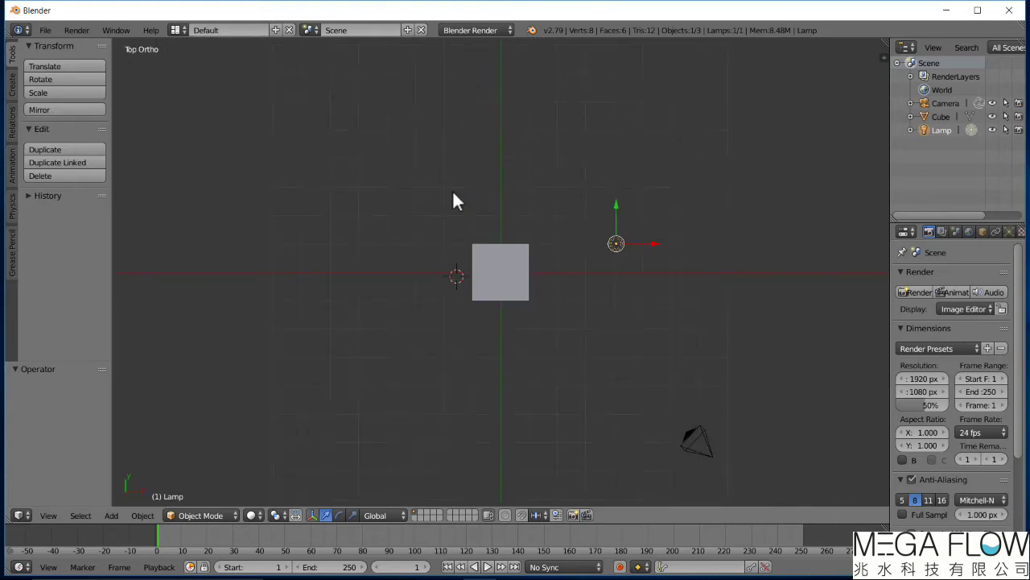
pyautogui.press('KP_5')
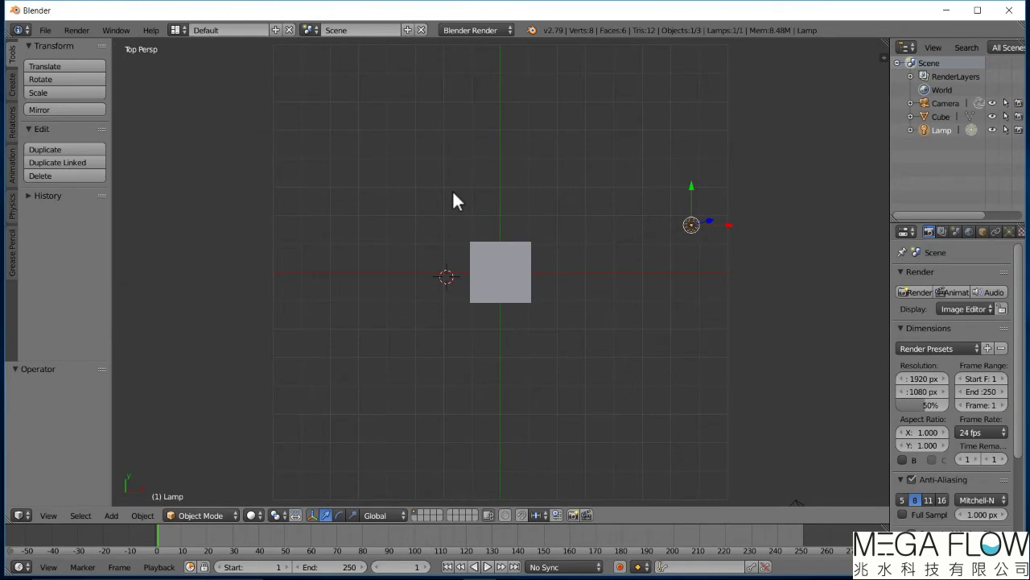
pyautogui.click(44, 31)
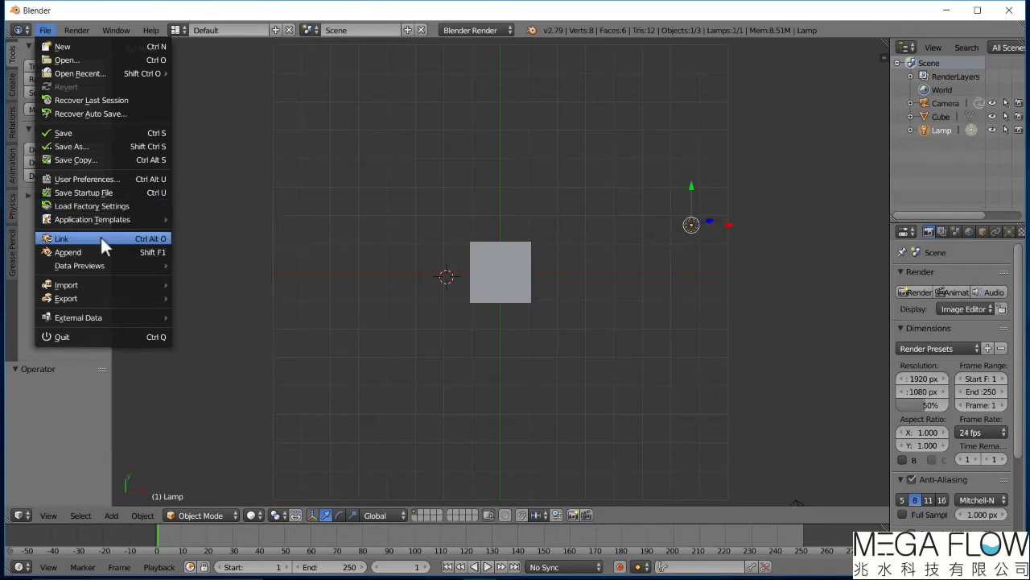
pyautogui.click(108, 177)
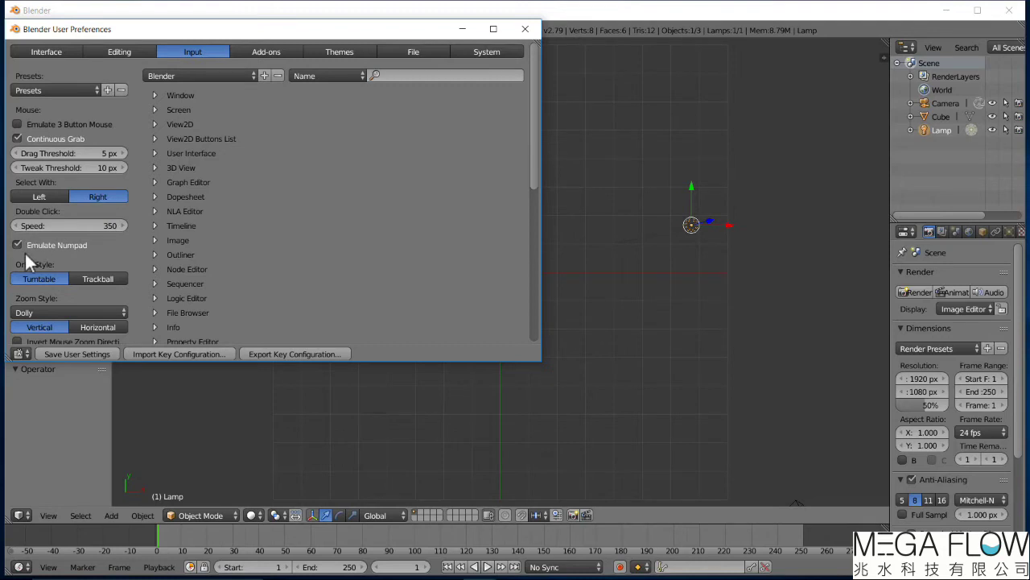
pyautogui.click(530, 29)
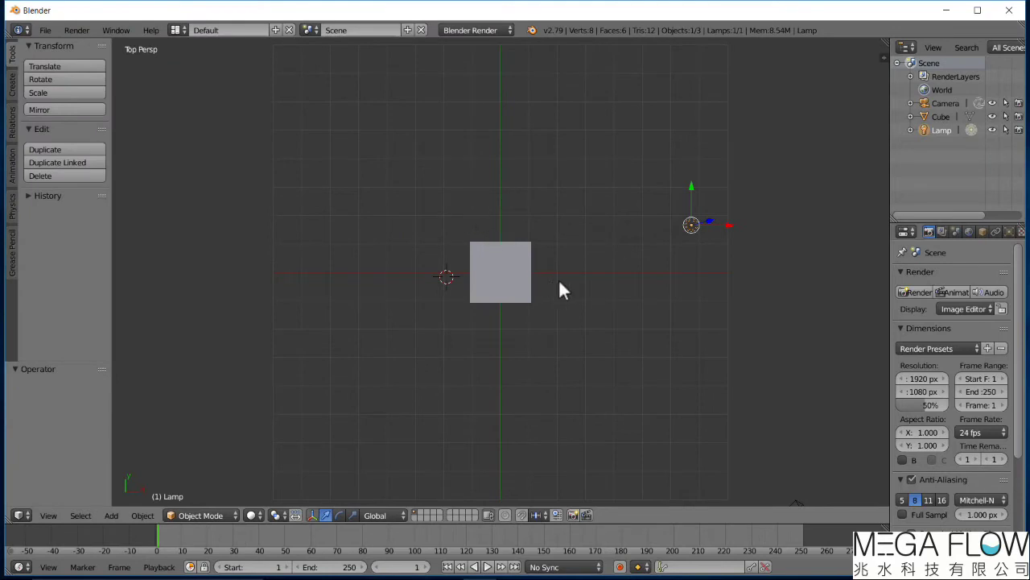
# Step: Delete the default cube
pyautogui.rightClick(522, 268)
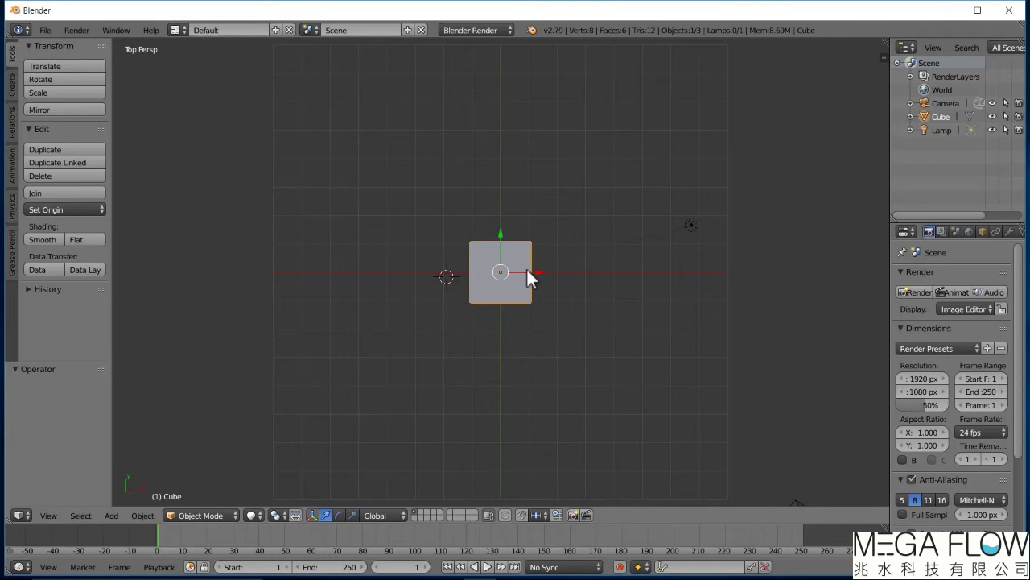
pyautogui.press('x')
pyautogui.click(527, 269)
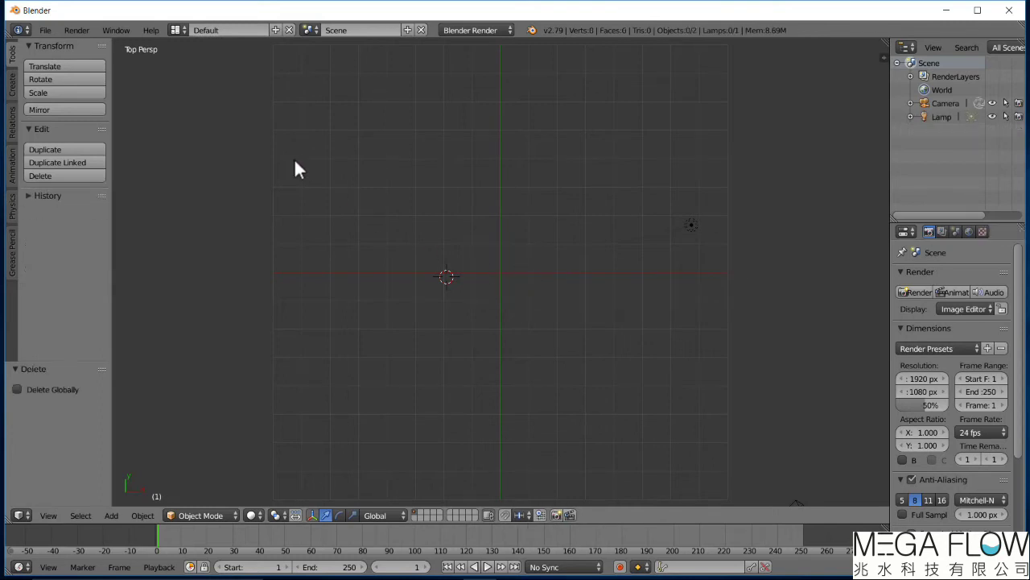
# Step: Import Tutorial.x3d from the Paraview_Results folder
pyautogui.click(44, 30)
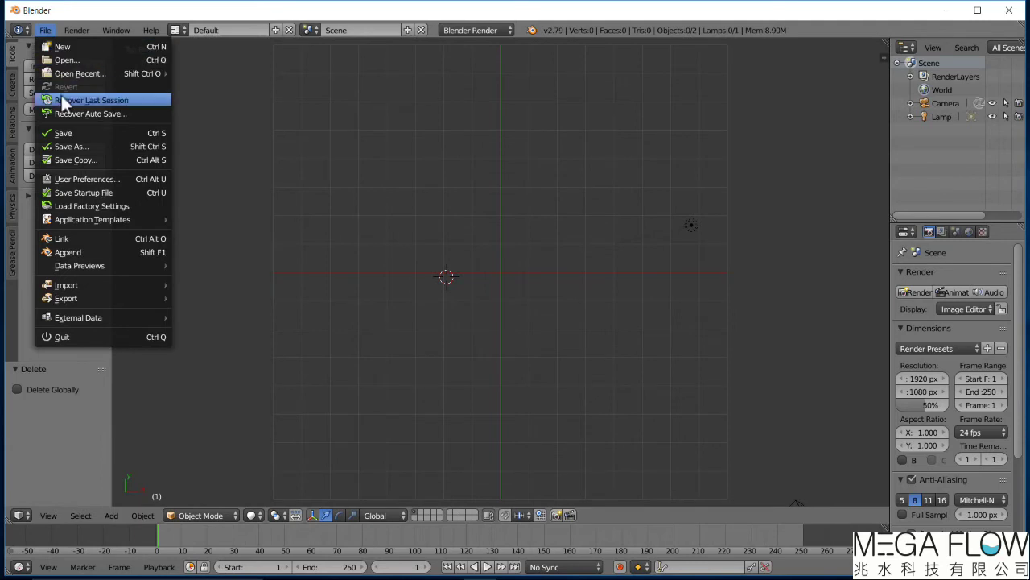
pyautogui.moveTo(90, 282)
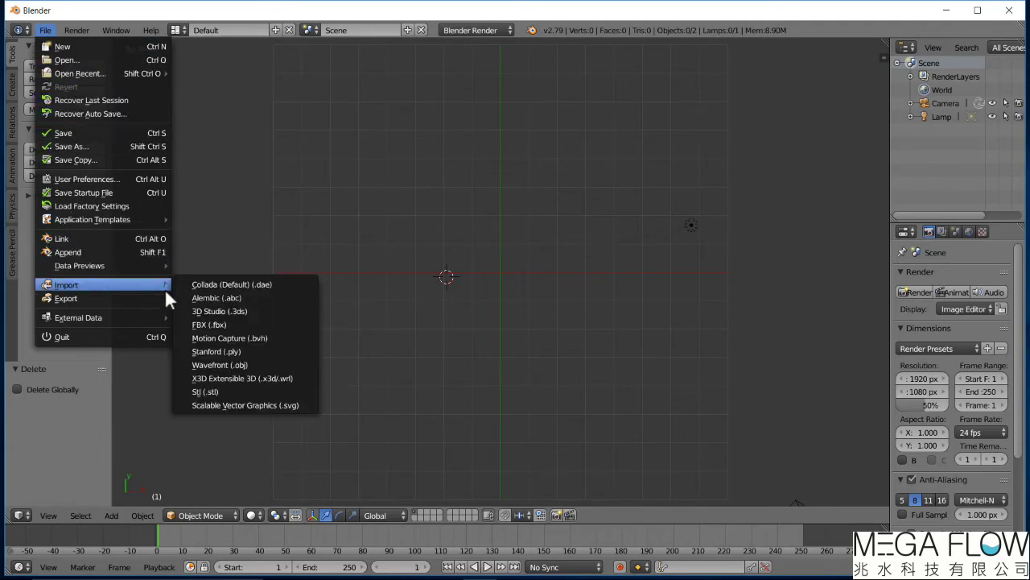
pyautogui.click(230, 375)
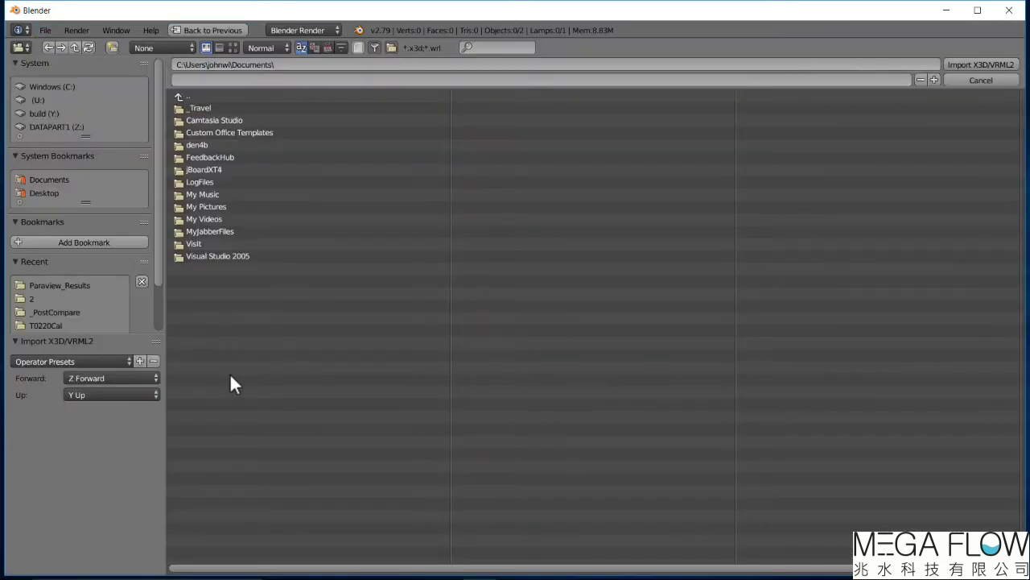
pyautogui.click(82, 284)
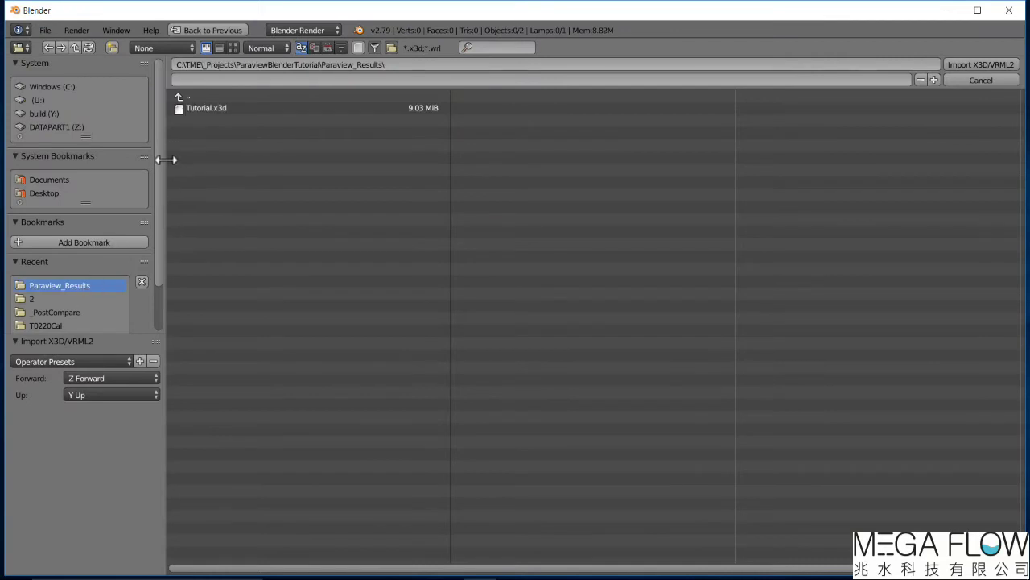
pyautogui.click(211, 108)
pyautogui.click(998, 67)
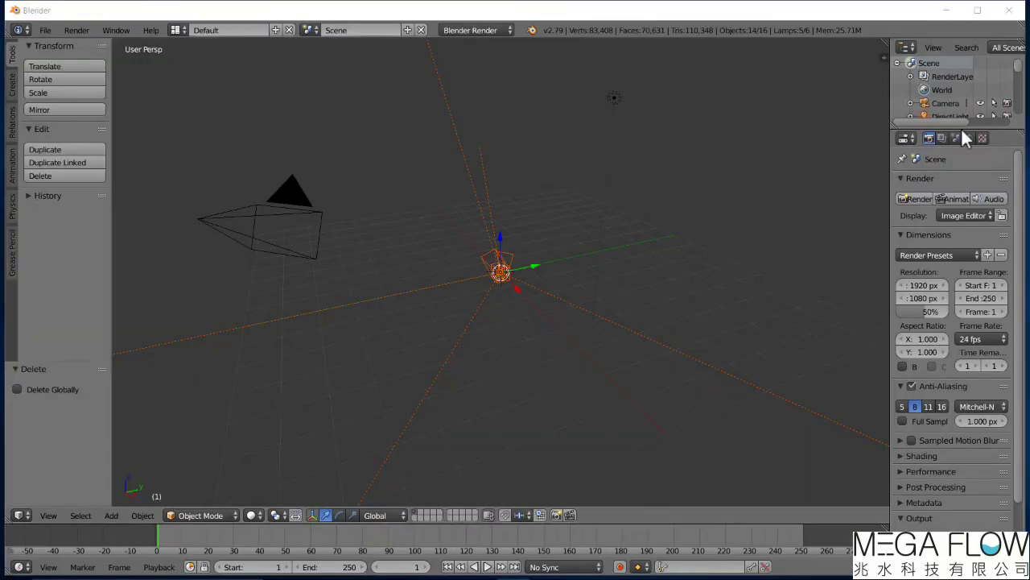
pyautogui.moveTo(962, 126); pyautogui.dragTo(966, 291)
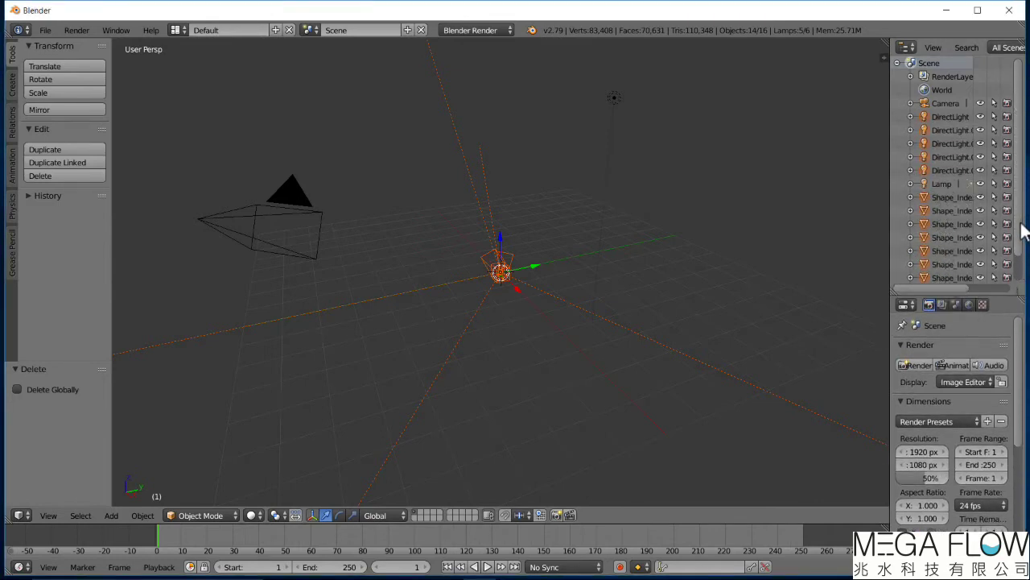
pyautogui.scroll(-1, 1024, 241)
pyautogui.scroll(1, 1027, 241)
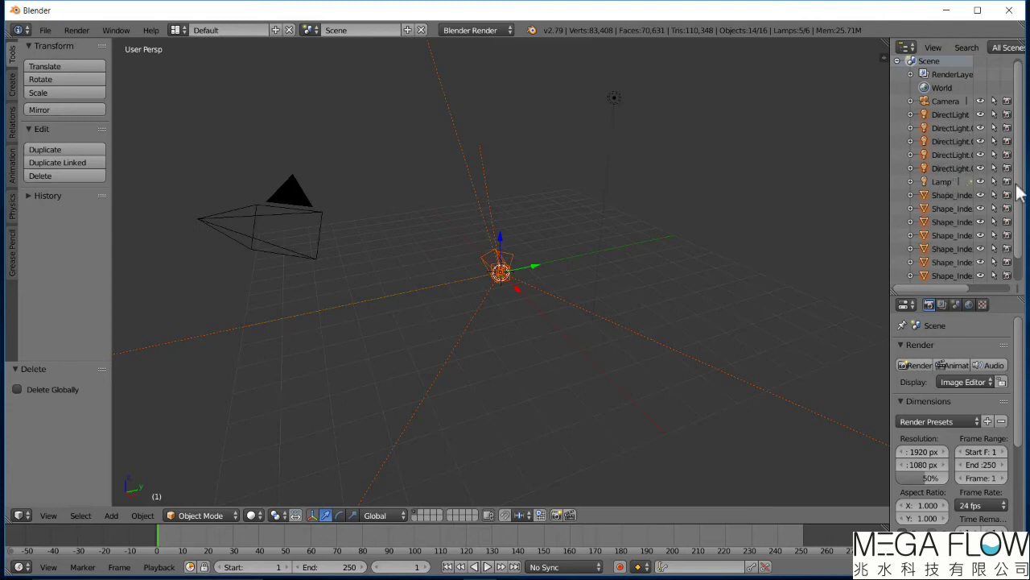
pyautogui.scroll(-2, 1021, 210)
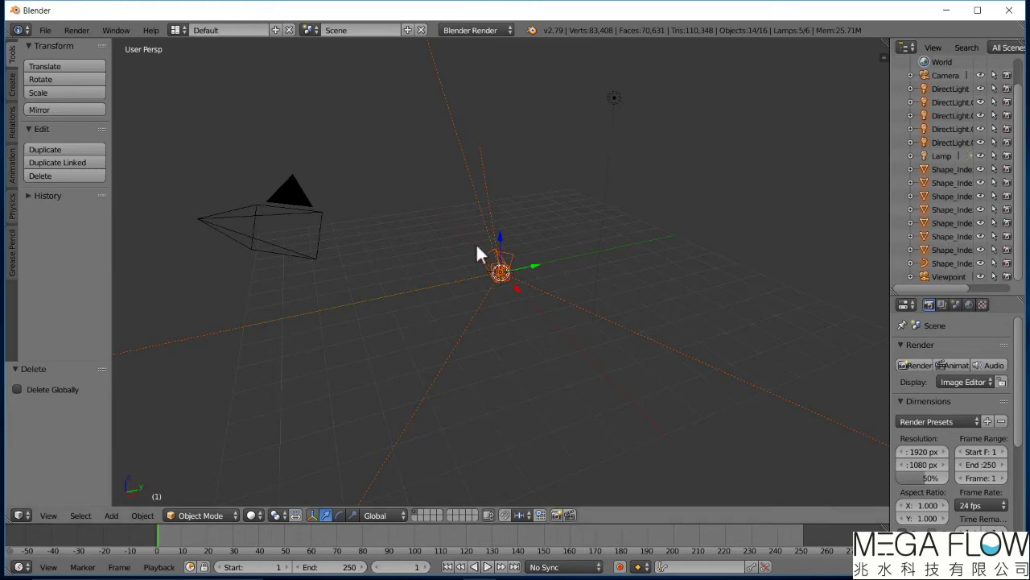
pyautogui.click(942, 277)
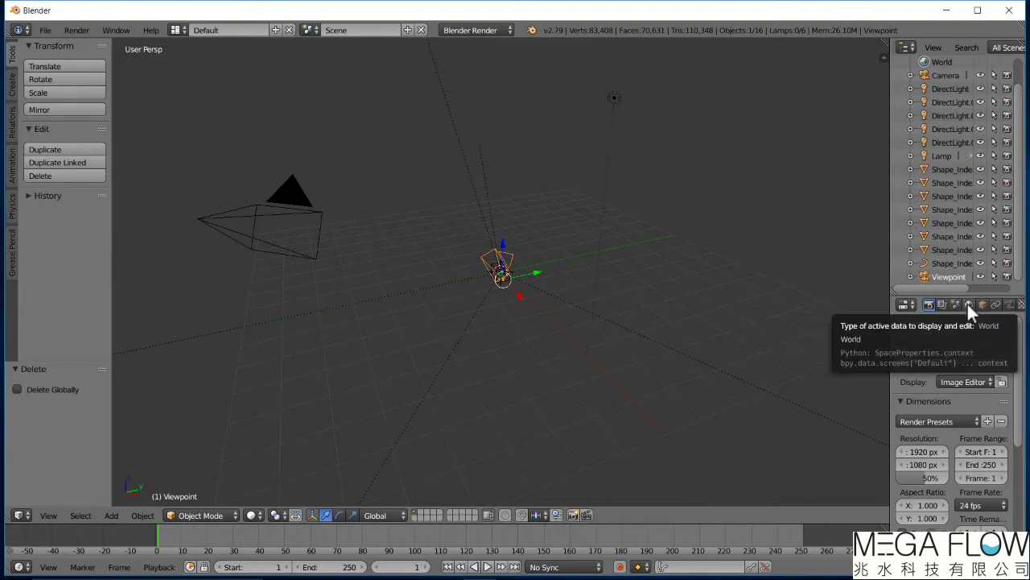
# Step: Set Viewpoint as the scene camera, view through it, and show the properties sidebar
pyautogui.click(957, 304)
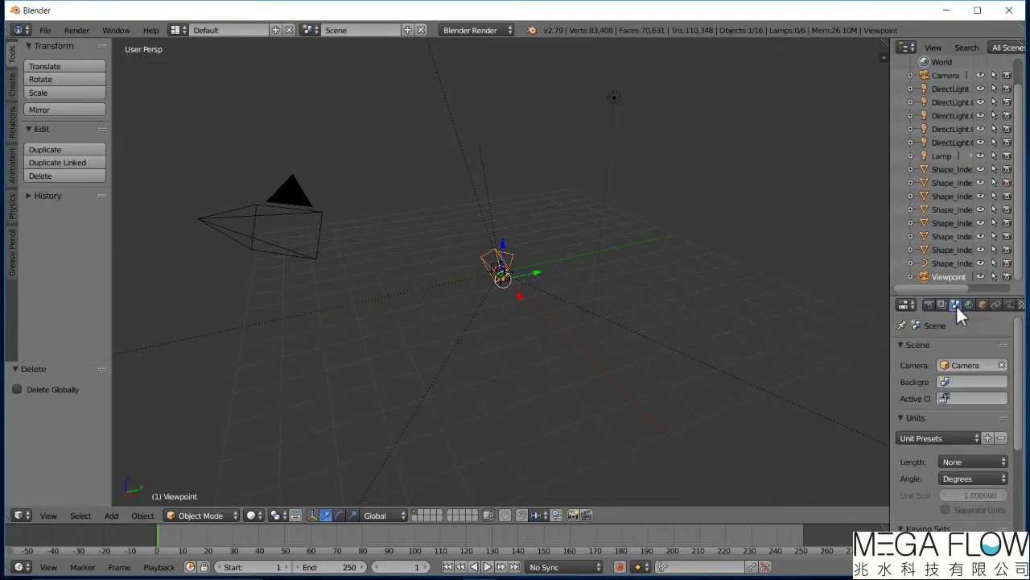
pyautogui.click(966, 366)
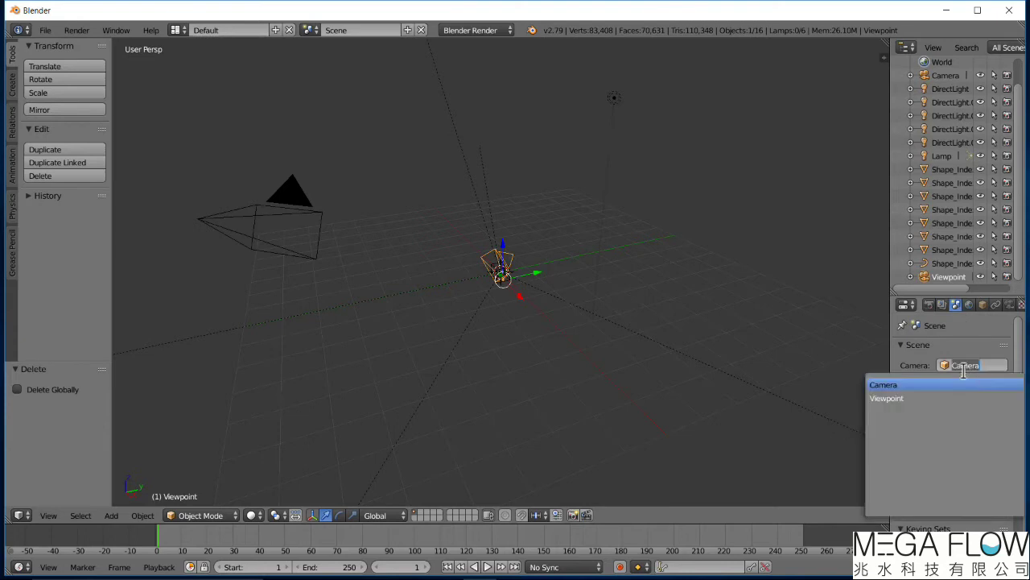
pyautogui.click(920, 399)
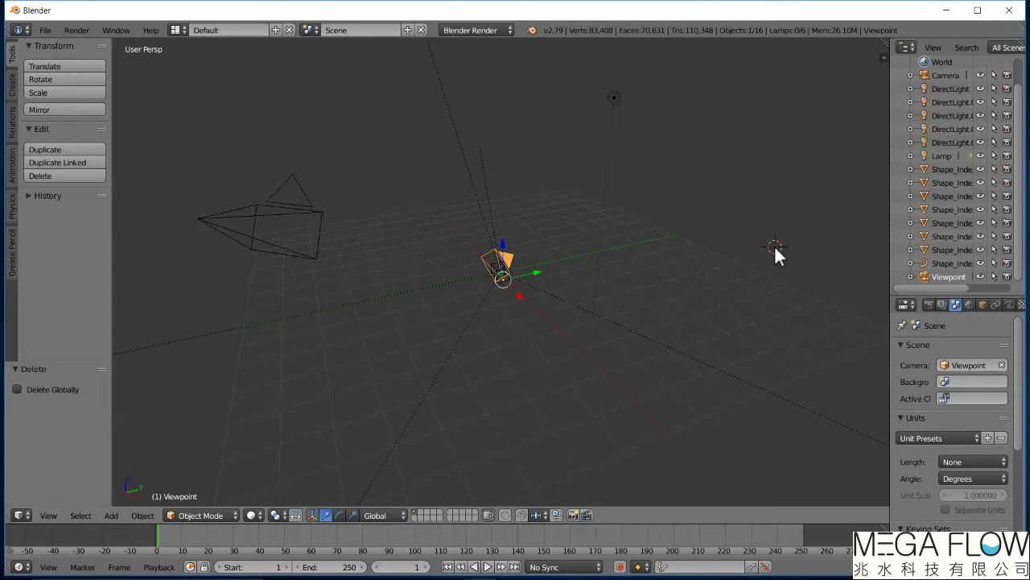
pyautogui.press('KP_0')
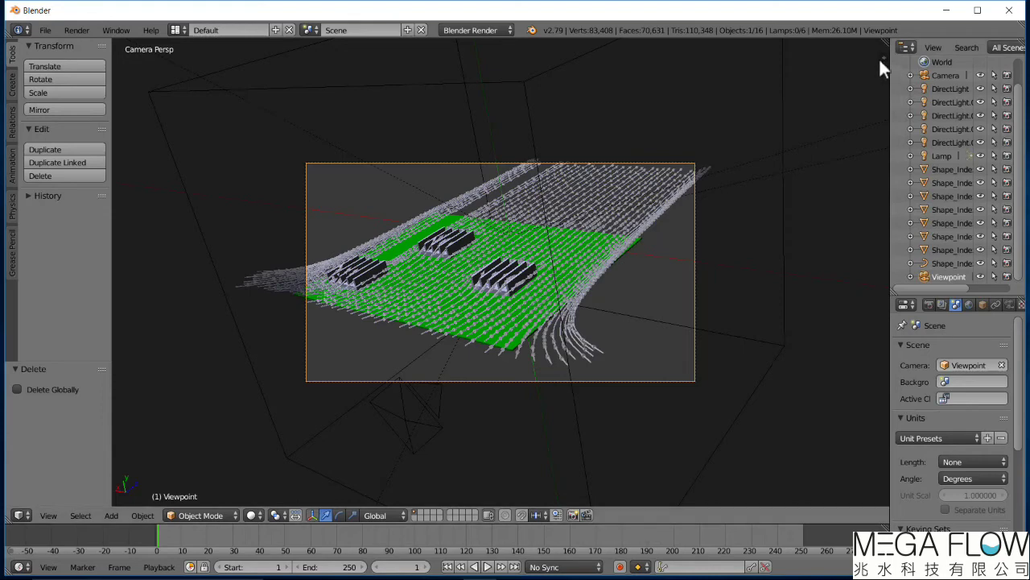
pyautogui.press('n')
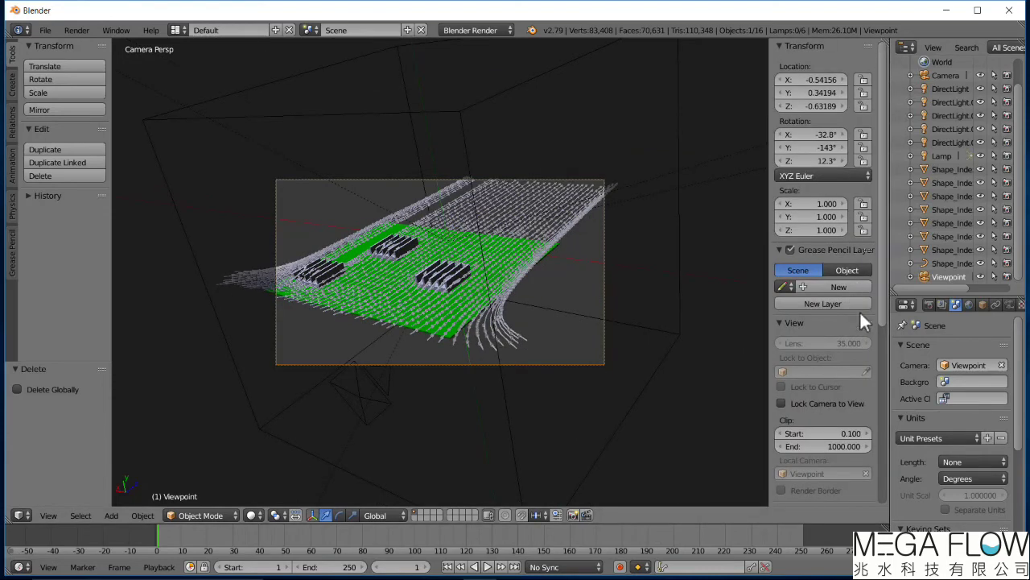
# Step: Enable Lock Camera to View, hide the sidebar, and orbit and zoom to reframe the board
pyautogui.click(806, 400)
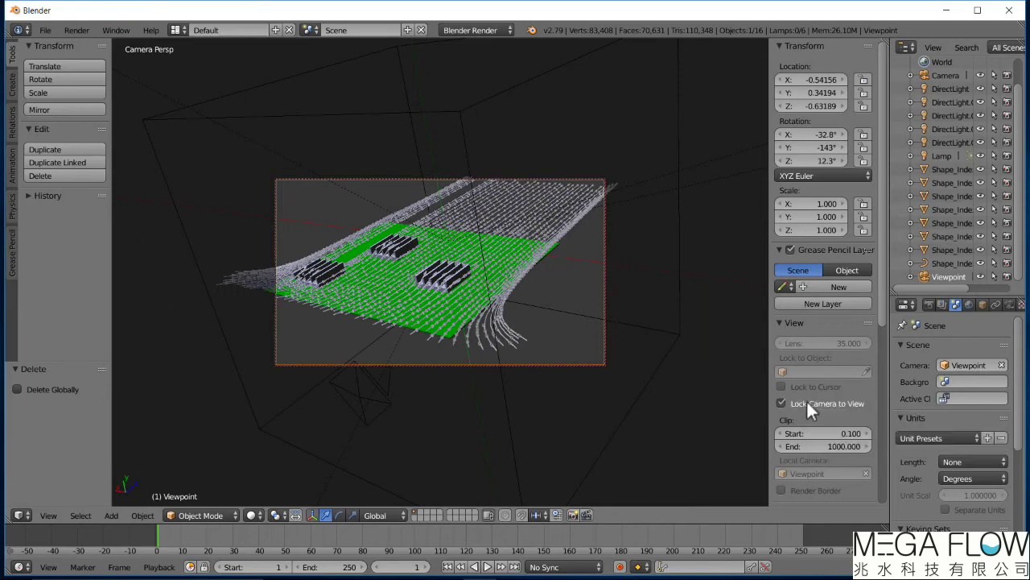
pyautogui.moveTo(771, 366); pyautogui.dragTo(881, 349)
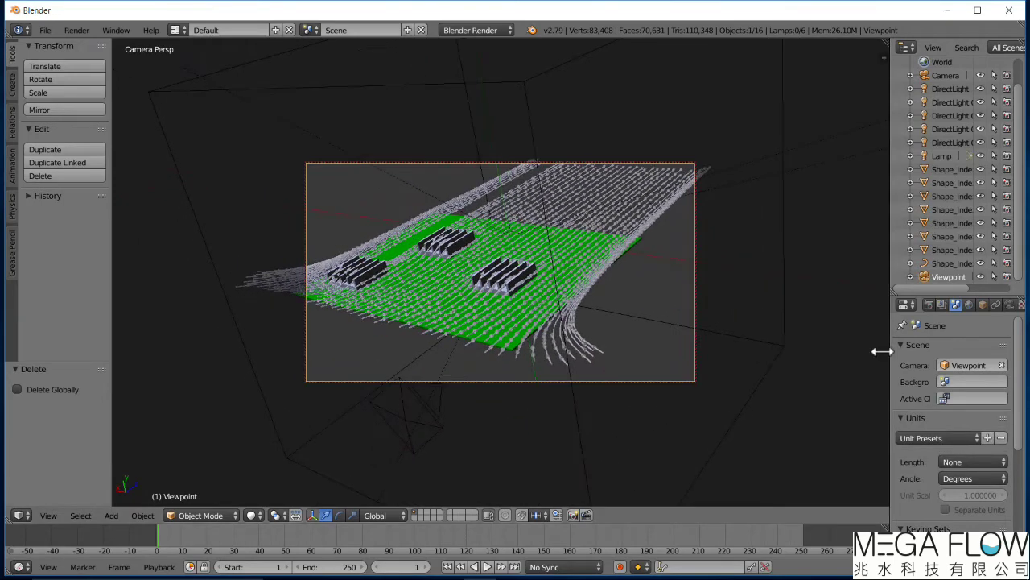
pyautogui.moveTo(416, 246); pyautogui.dragTo(468, 262, button='middle')
pyautogui.scroll(4, 467, 256)
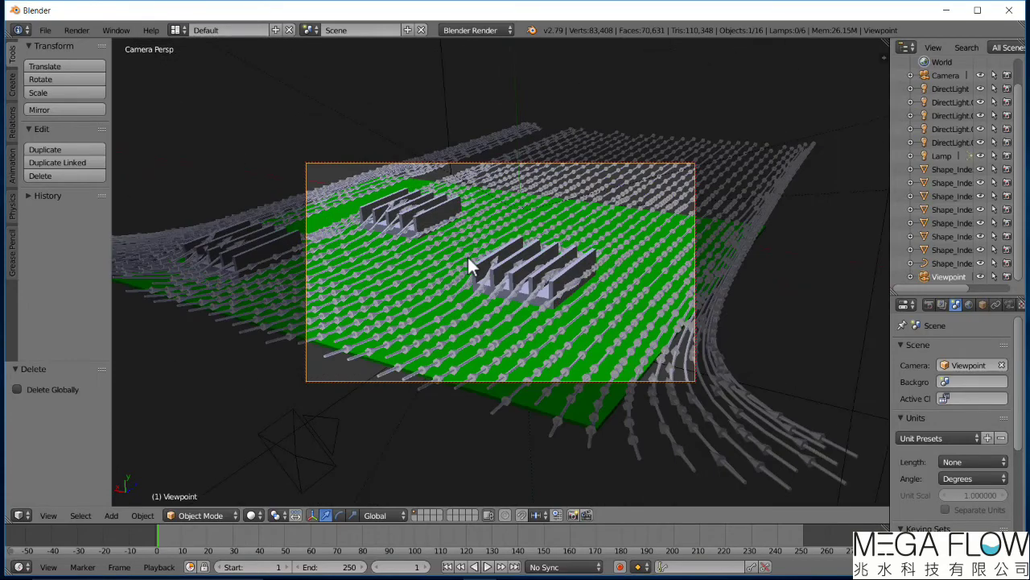
pyautogui.scroll(-3, 469, 266)
pyautogui.moveTo(471, 265); pyautogui.dragTo(493, 268, button='middle')
pyautogui.scroll(2, 476, 265)
# Step: Select the middle heatsink, the streamline arrows and the green board in turn
pyautogui.rightClick(494, 270)
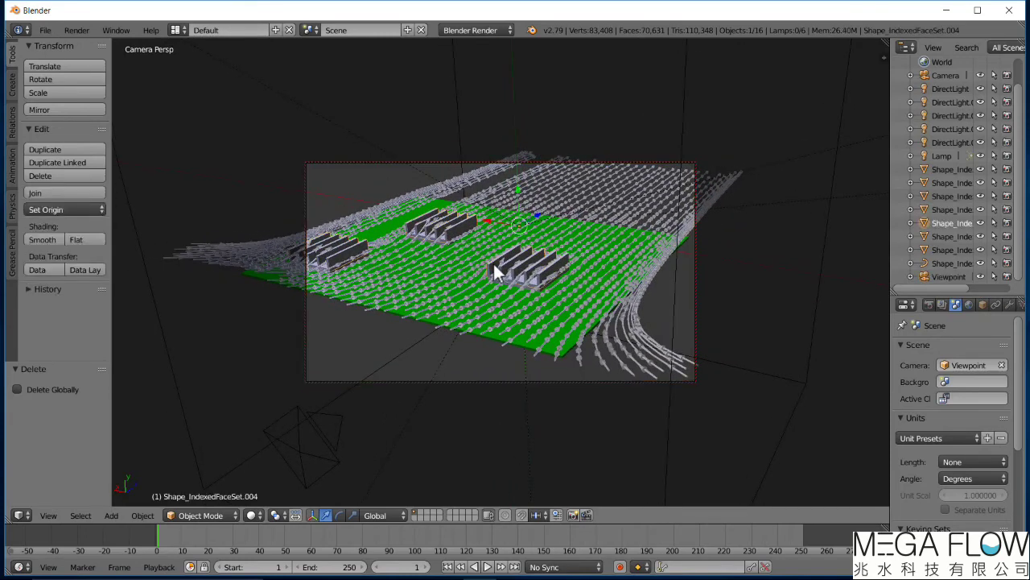
pyautogui.rightClick(516, 295)
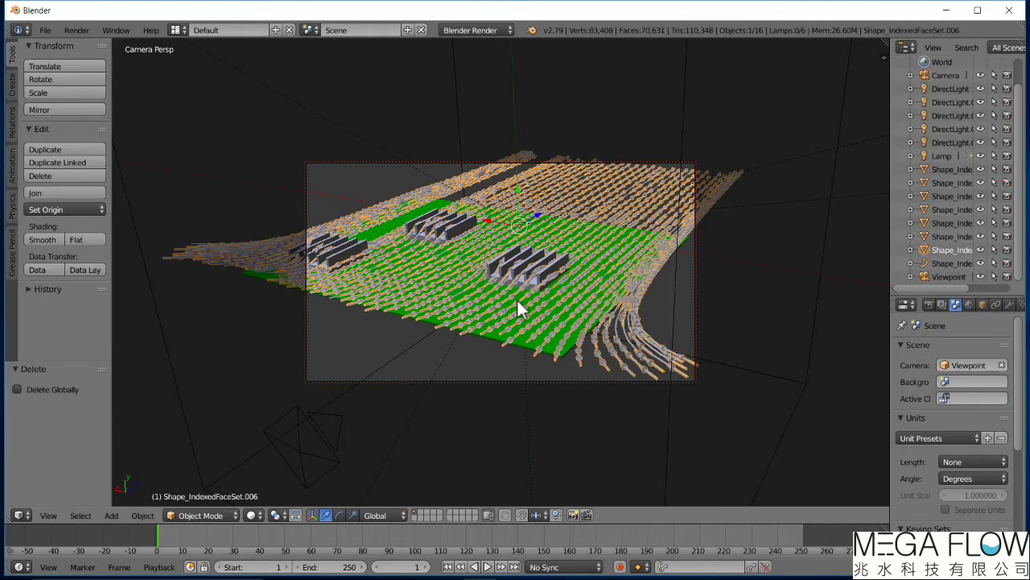
pyautogui.rightClick(535, 352)
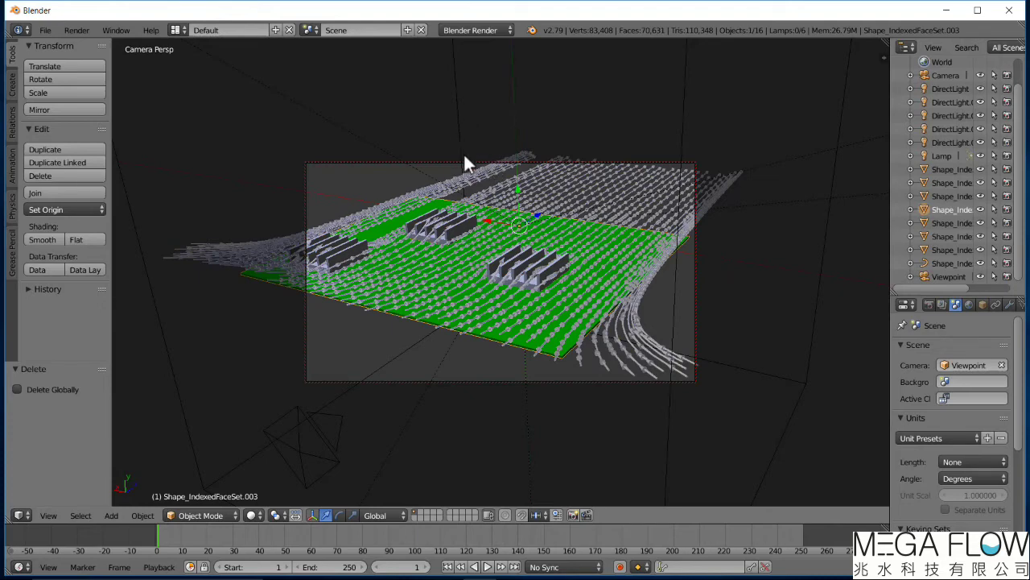
# Step: Switch the render engine to Cycles and turn on Film Transparent
pyautogui.click(499, 30)
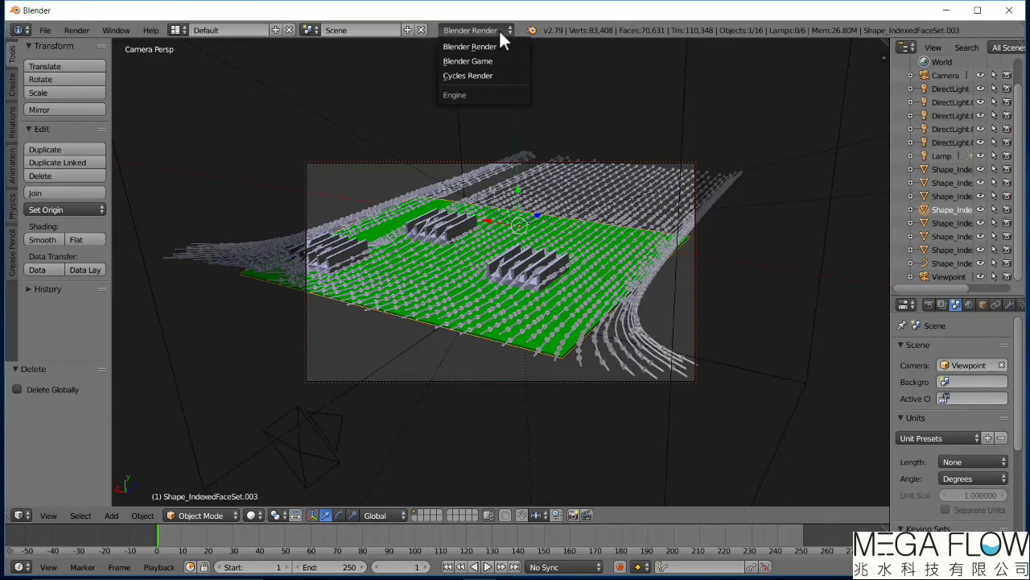
pyautogui.click(499, 77)
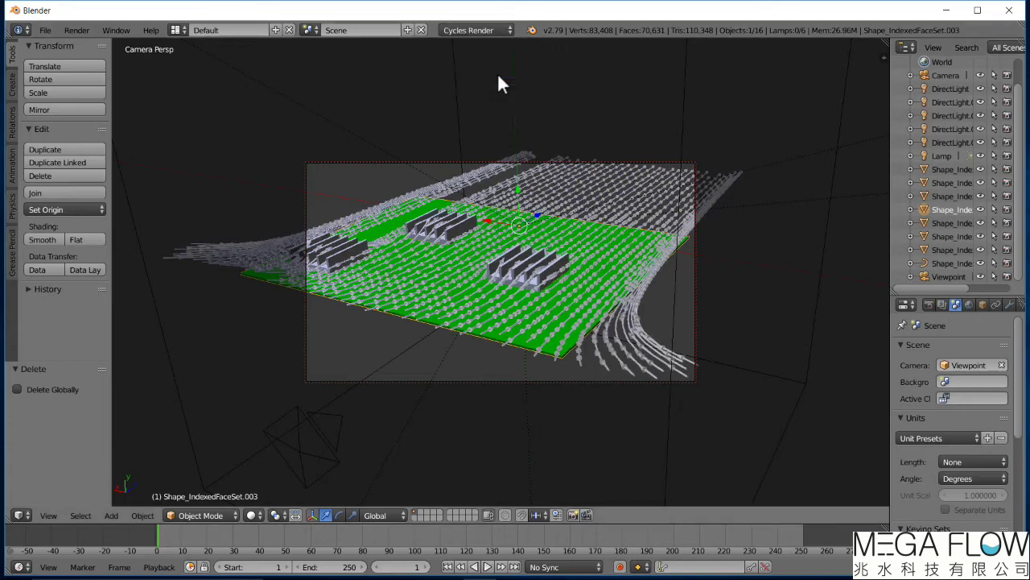
pyautogui.click(930, 305)
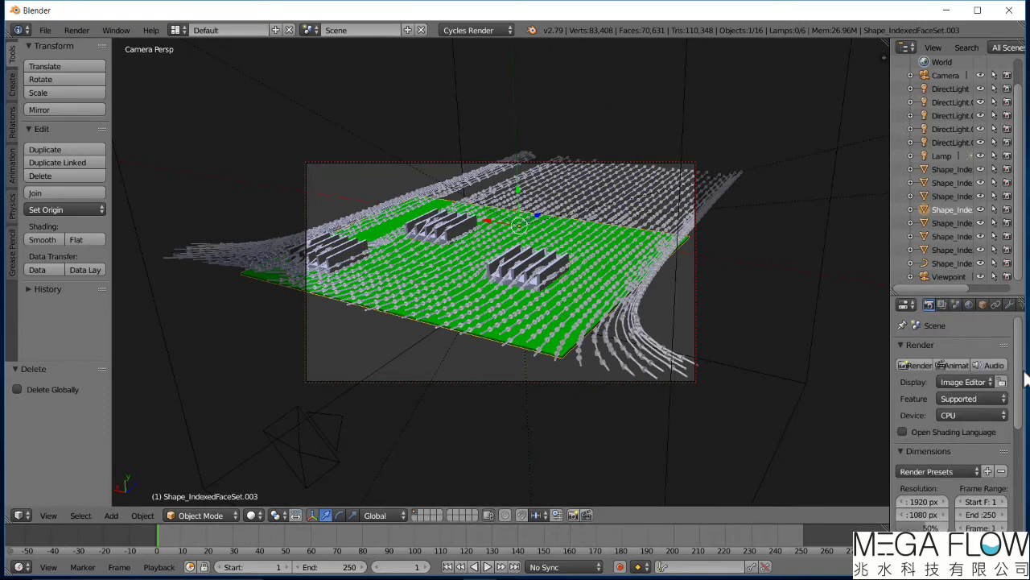
pyautogui.moveTo(1018, 374); pyautogui.dragTo(1019, 493)
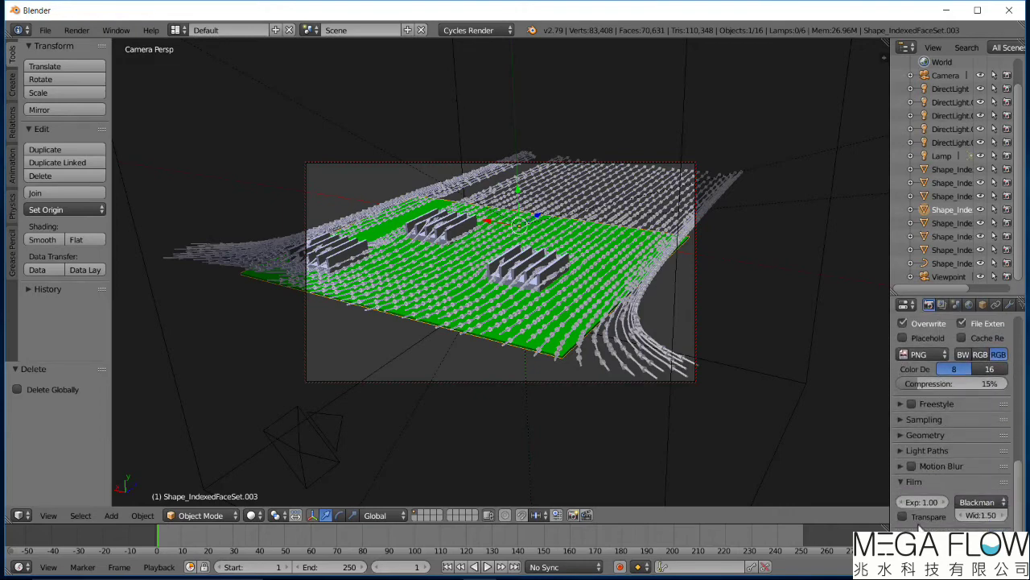
pyautogui.click(903, 516)
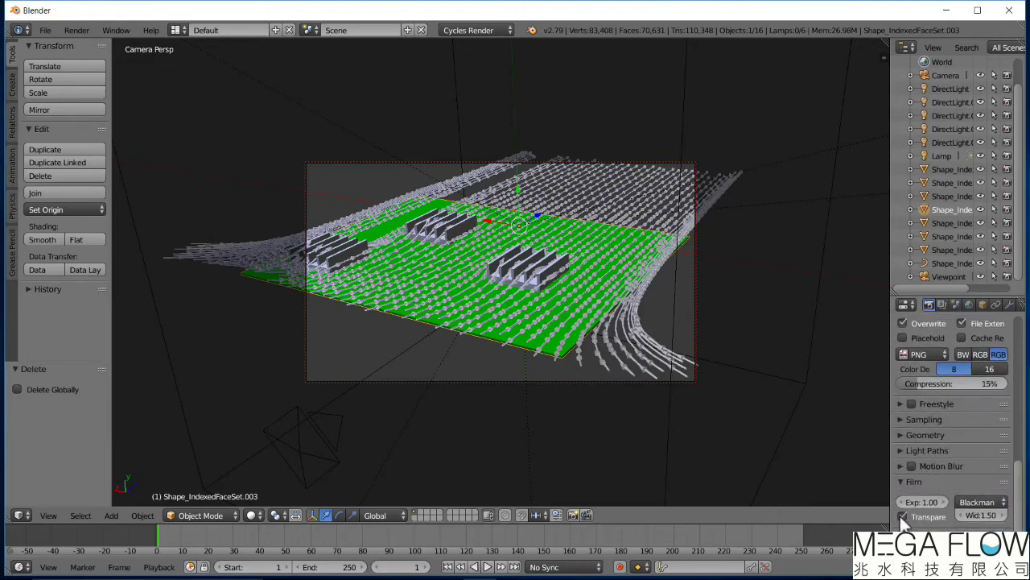
# Step: Set the World surface colour to white
pyautogui.click(968, 304)
pyautogui.click(986, 439)
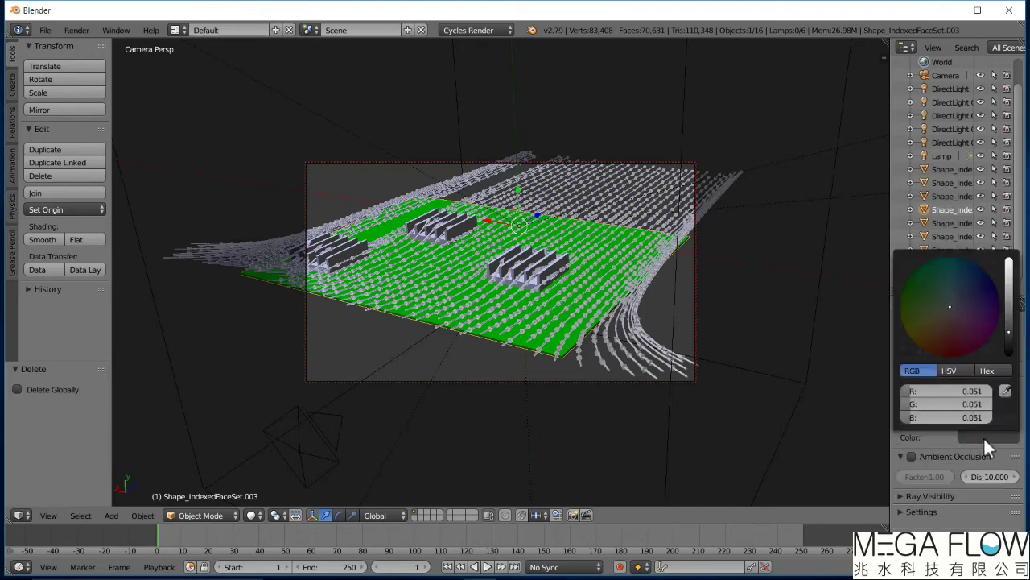
pyautogui.moveTo(1009, 302); pyautogui.dragTo(1009, 263)
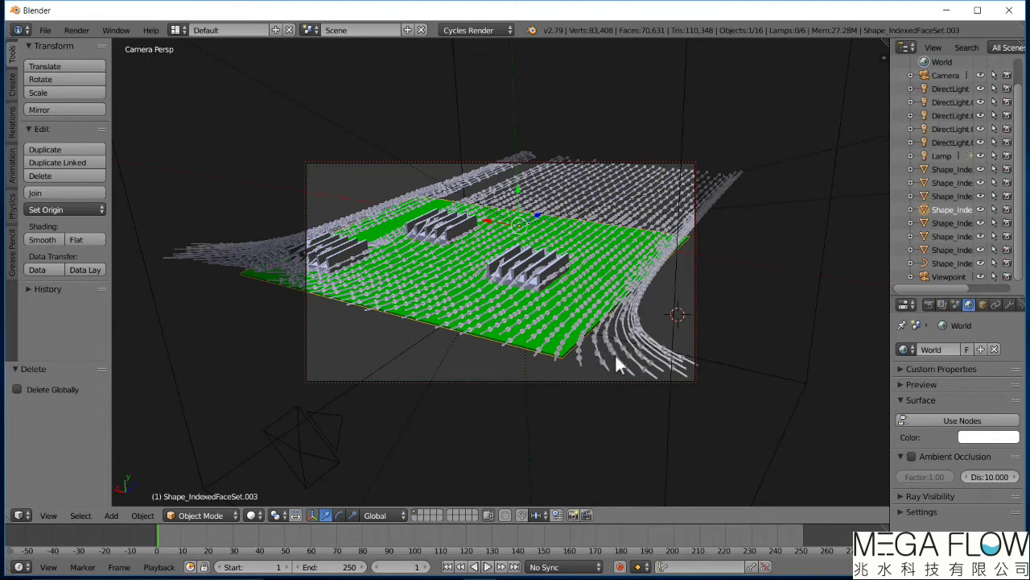
# Step: Stay in Object Mode, toggle the Cycles rendered preview on, then back to solid shading
pyautogui.click(222, 519)
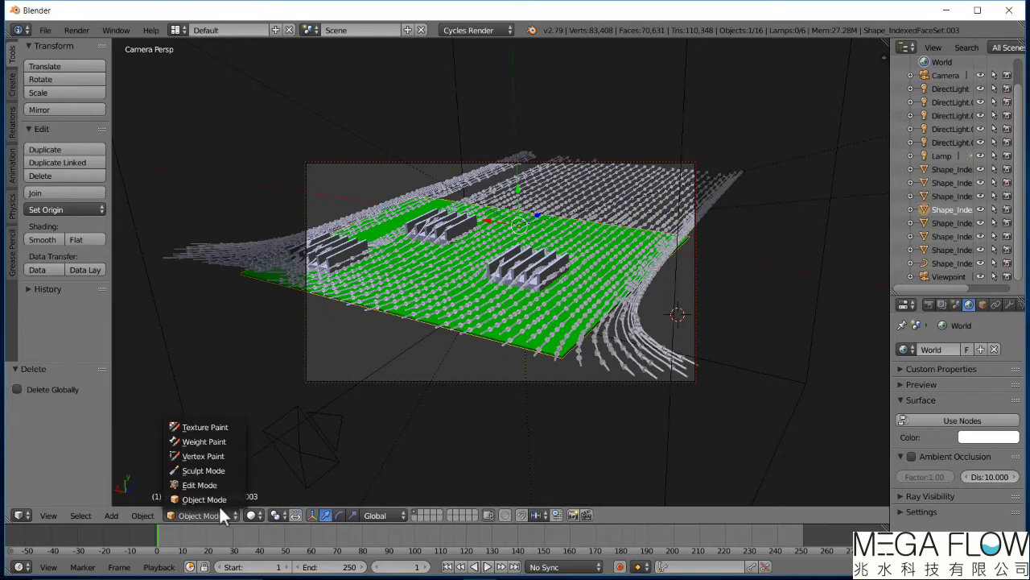
pyautogui.click(208, 499)
pyautogui.click(364, 359)
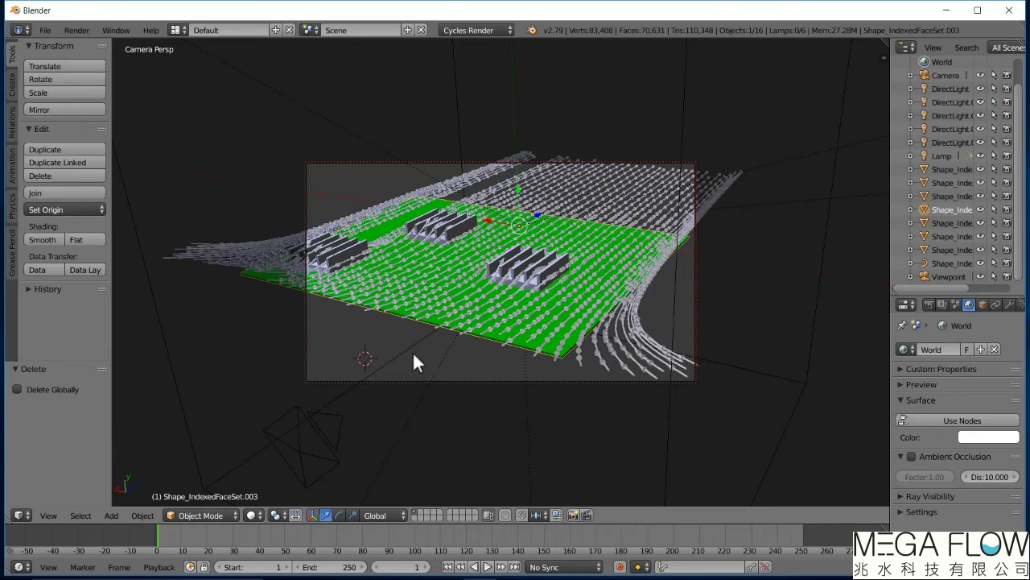
pyautogui.hotkey('shift', 'z')
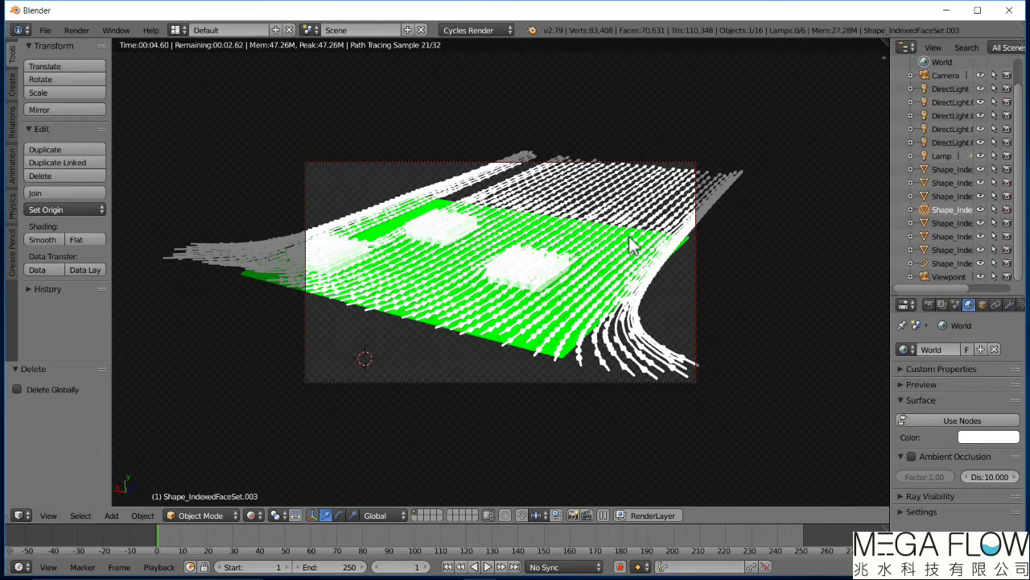
pyautogui.hotkey('shift', 'z')
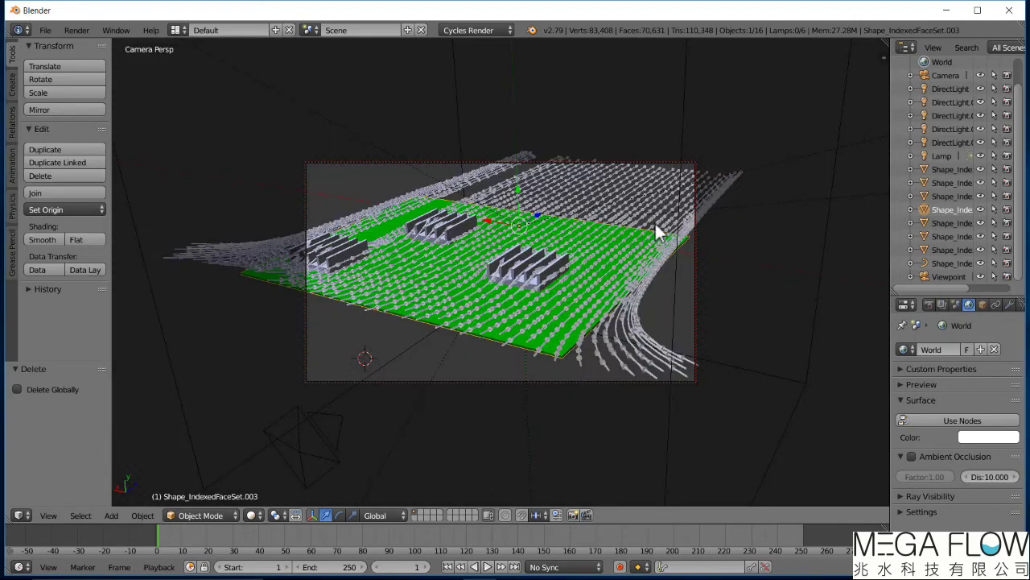
# Step: Turn on Use Nodes for the streamline arrows' Shape material, then split the 3D viewport into two areas
pyautogui.rightClick(658, 232)
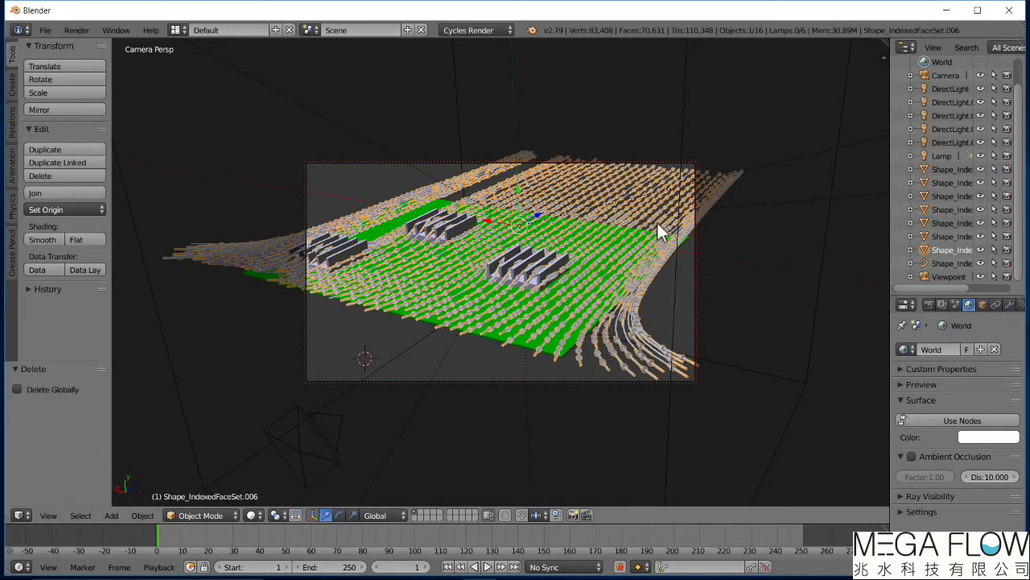
pyautogui.click(981, 305)
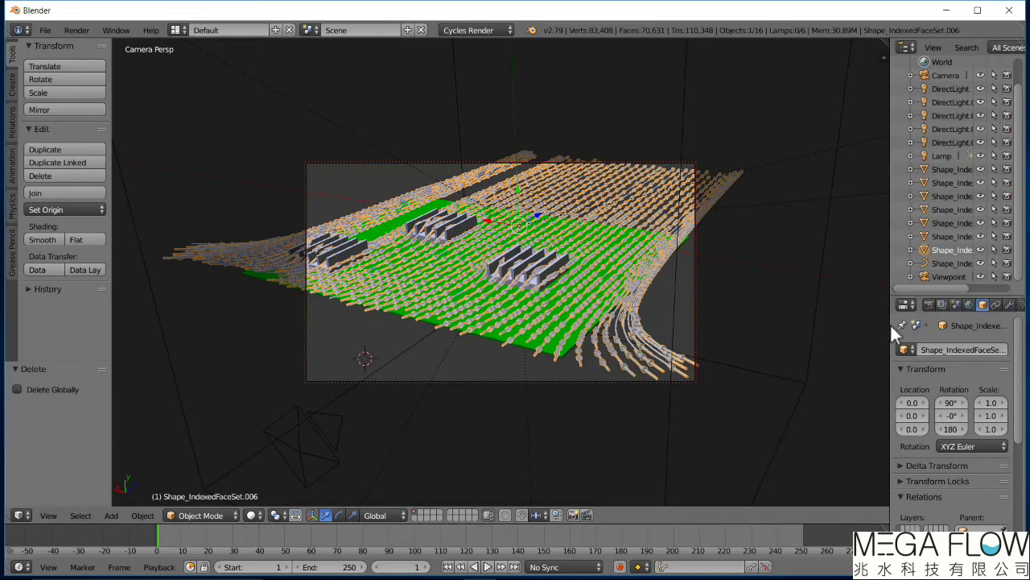
pyautogui.moveTo(890, 326); pyautogui.dragTo(855, 324)
pyautogui.click(1002, 305)
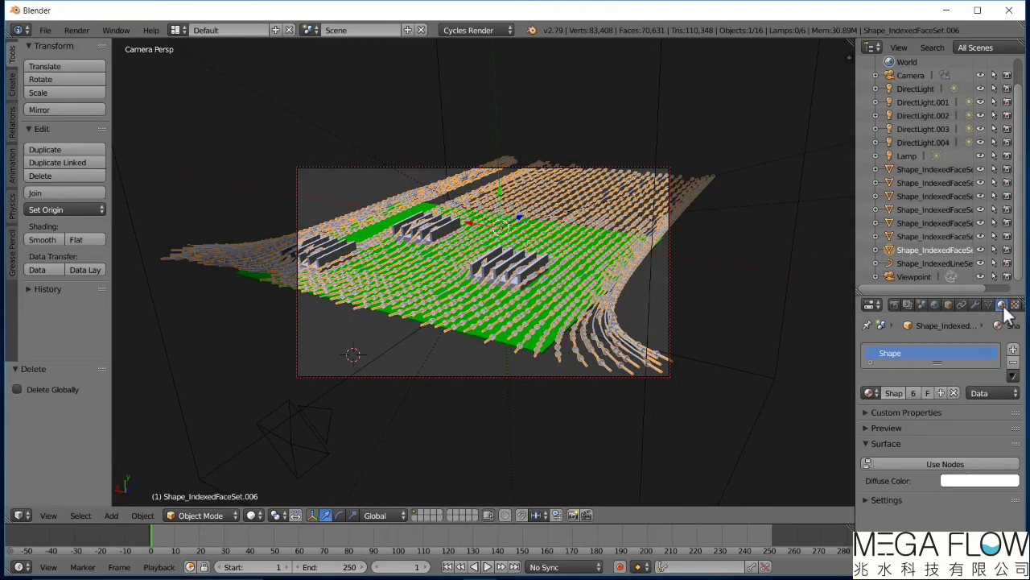
pyautogui.click(950, 465)
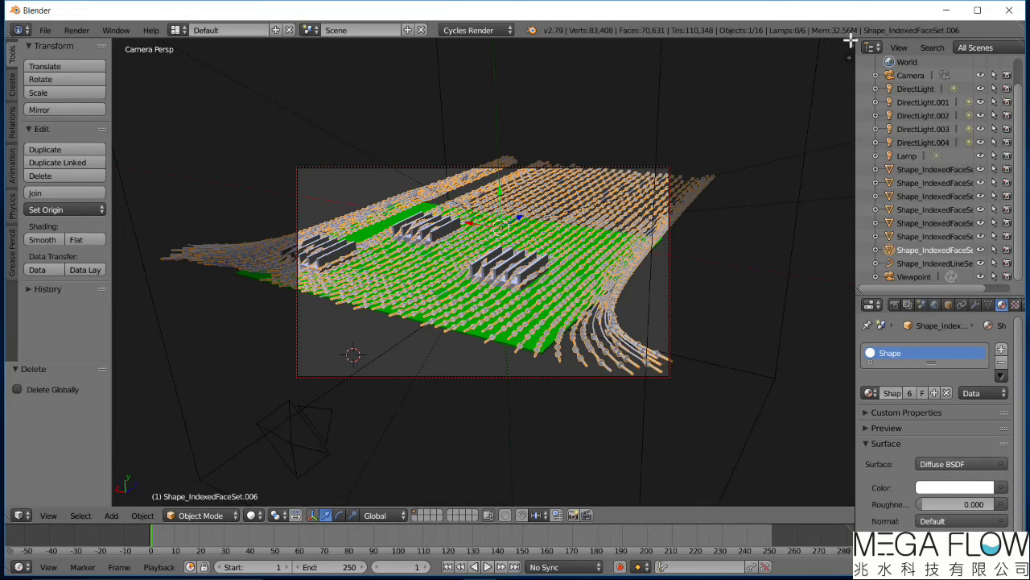
pyautogui.moveTo(850, 40); pyautogui.dragTo(833, 245)
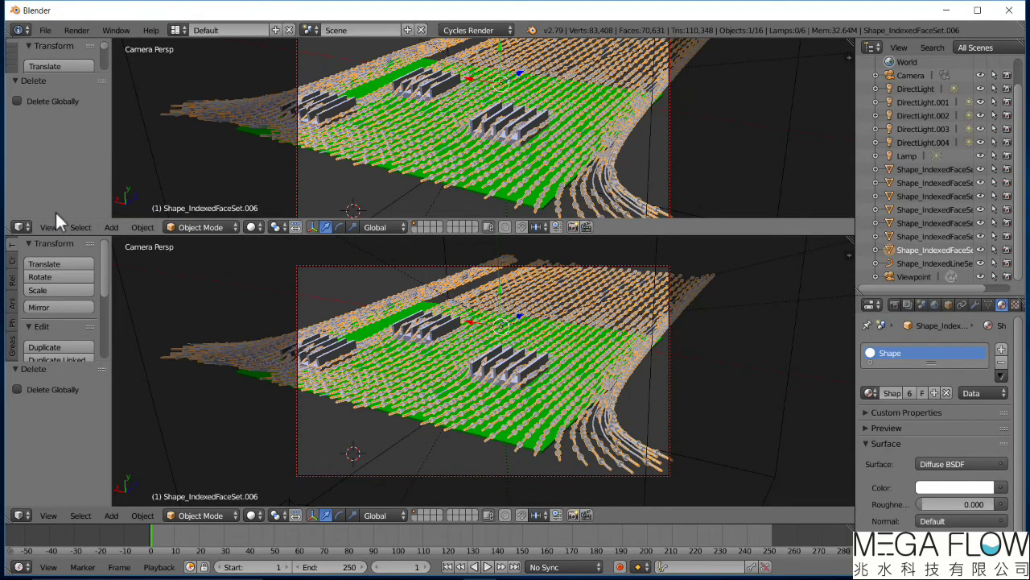
# Step: Turn the upper area into a Node Editor and move Diffuse BSDF nearer the output
pyautogui.click(25, 227)
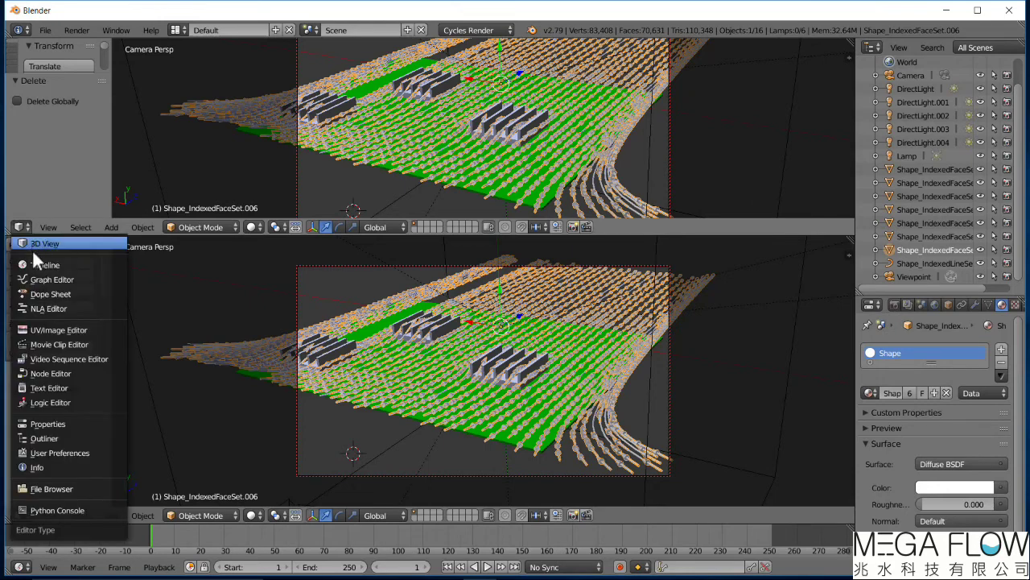
pyautogui.click(58, 373)
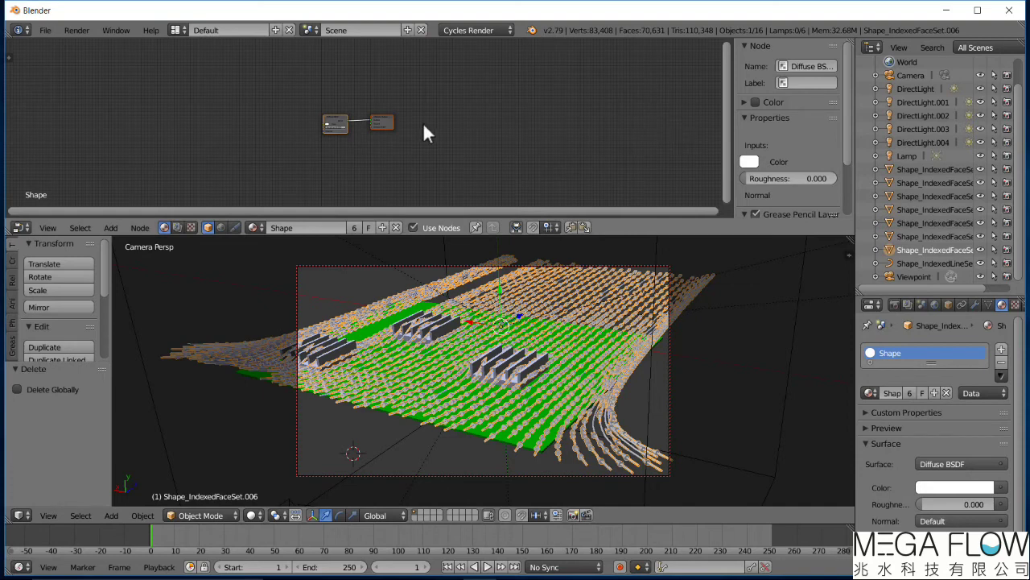
pyautogui.scroll(5, 242, 102)
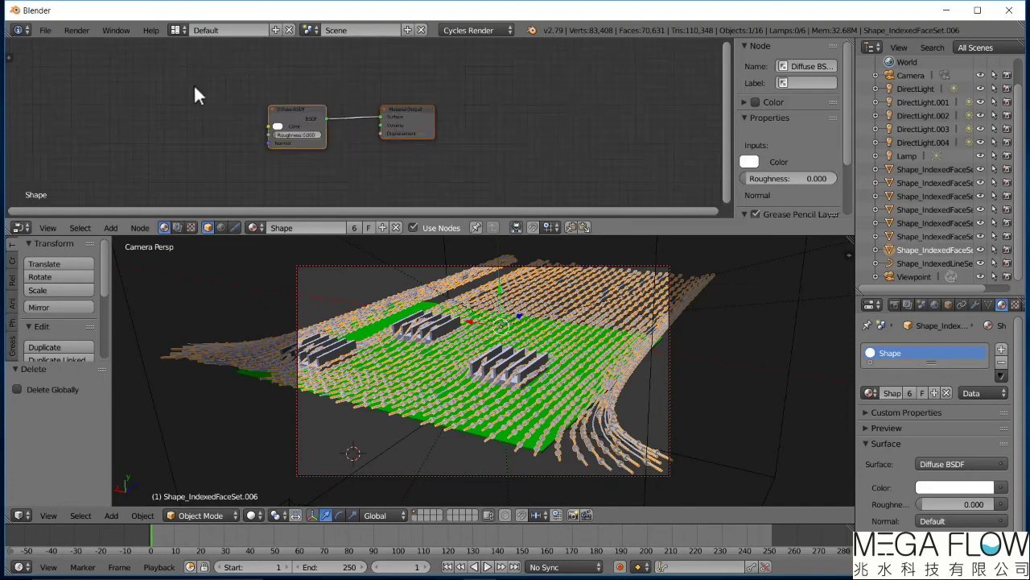
pyautogui.scroll(2, 185, 95)
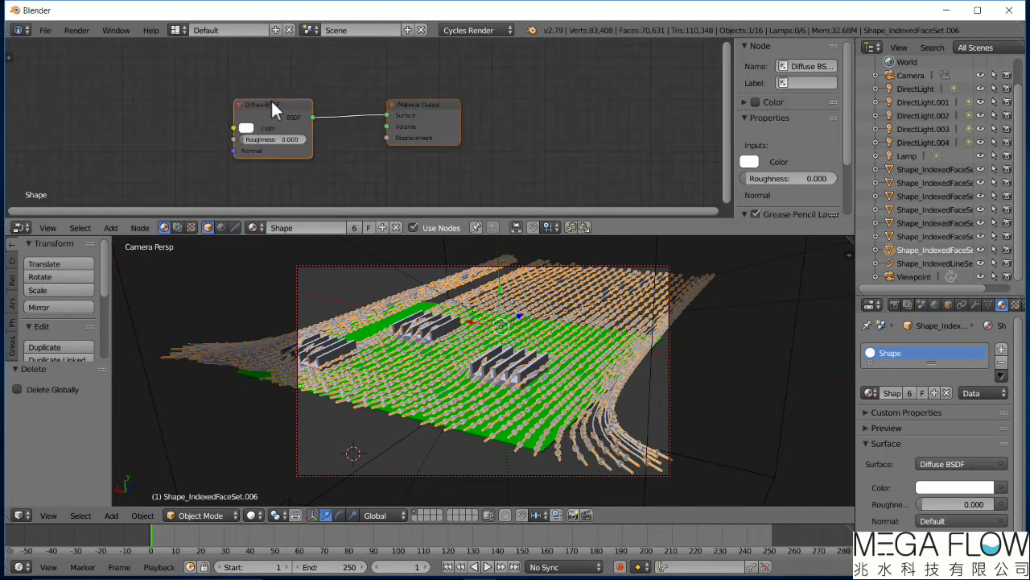
pyautogui.moveTo(271, 99); pyautogui.dragTo(311, 89)
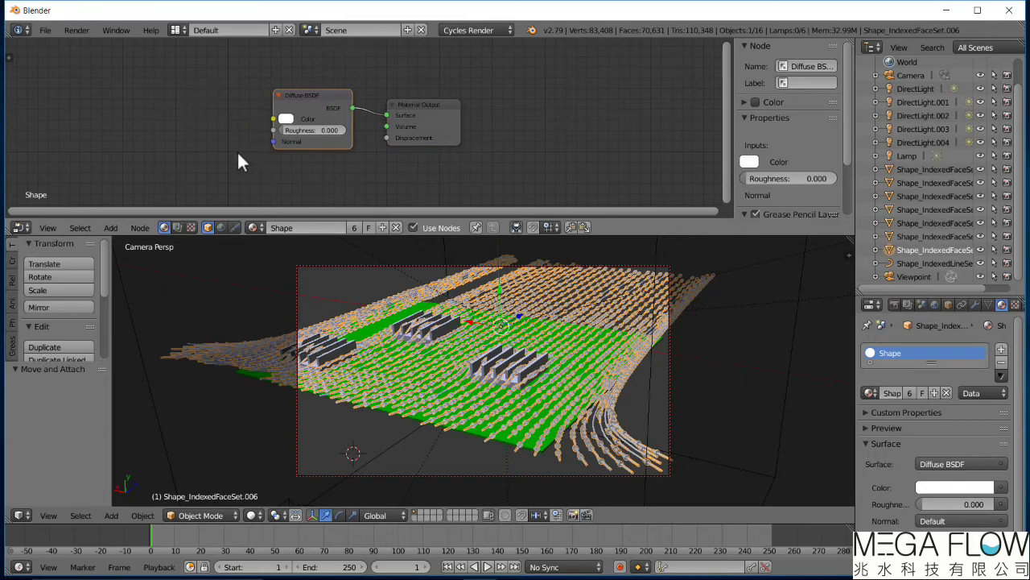
# Step: Add an Attribute node and link its Color output to the Diffuse BSDF Color input
pyautogui.hotkey('shift', 'a')
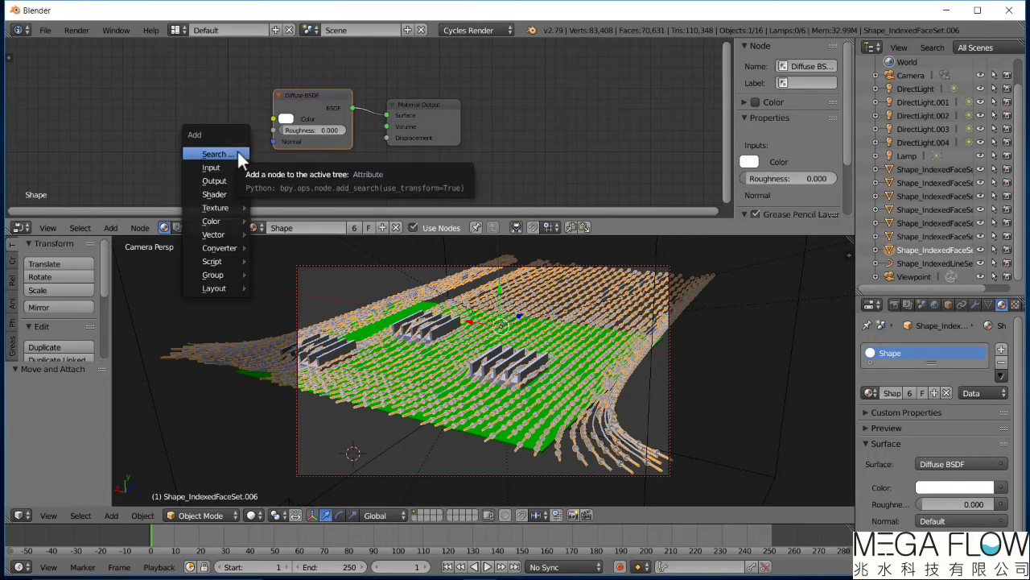
pyautogui.moveTo(231, 166)
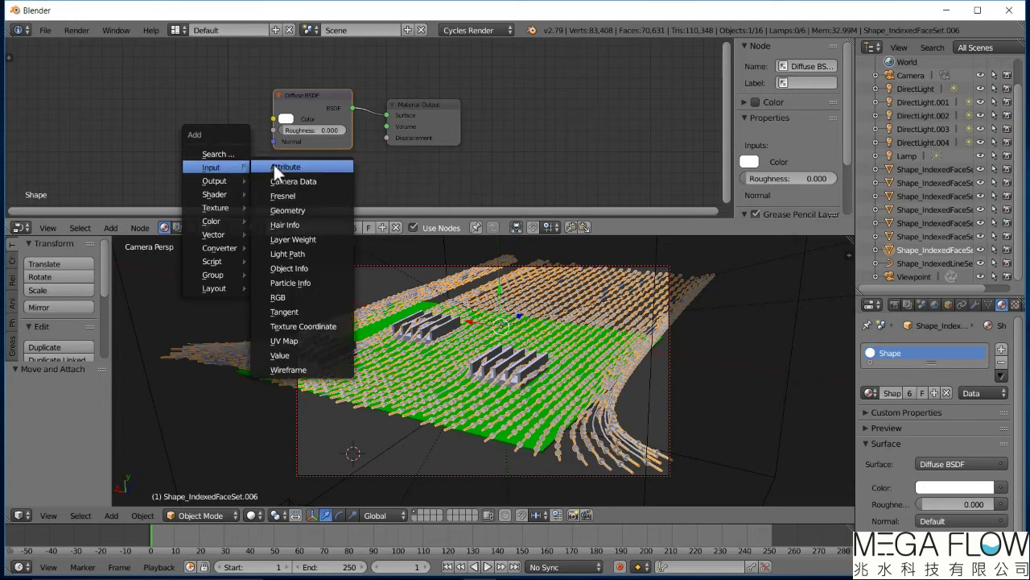
pyautogui.click(273, 165)
pyautogui.click(157, 94)
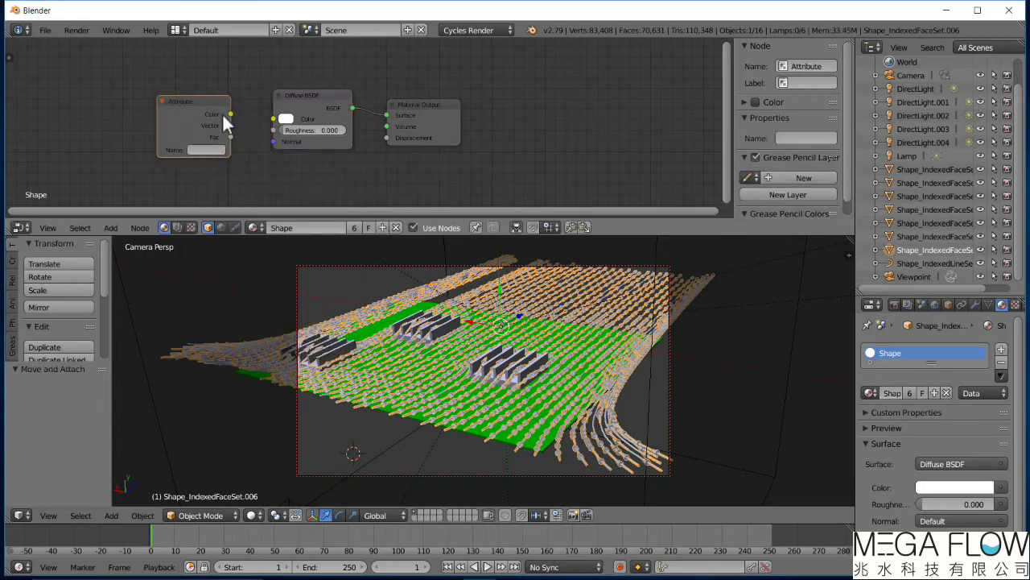
pyautogui.moveTo(229, 114); pyautogui.dragTo(274, 119)
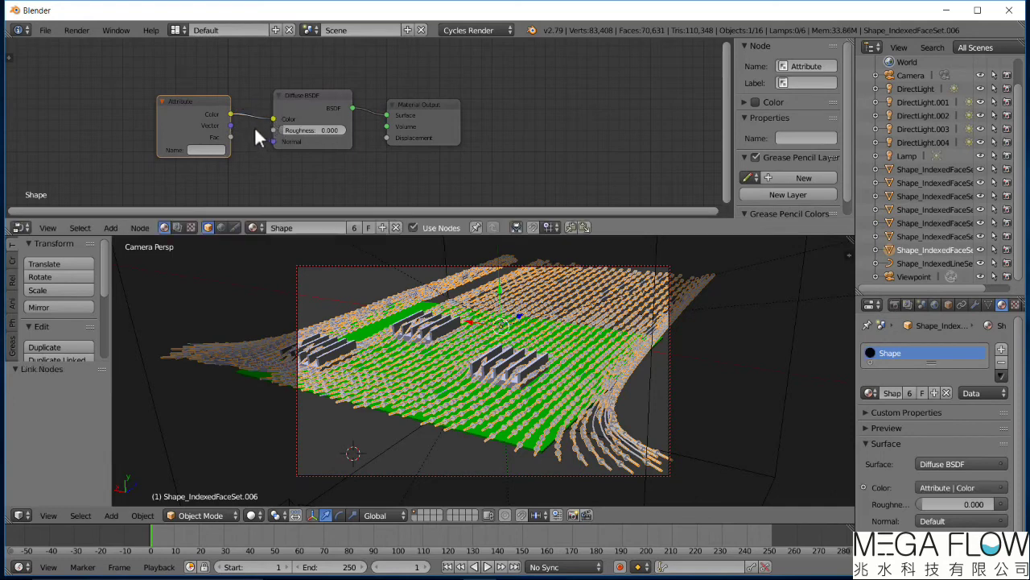
pyautogui.click(329, 279)
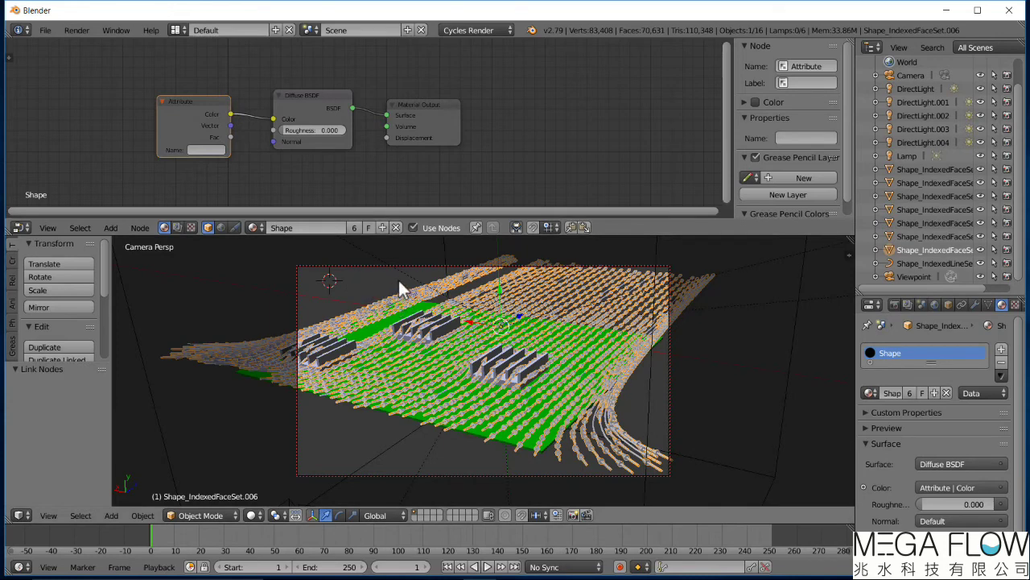
# Step: Switch to rendered shading and set the Attribute node's Name to Col
pyautogui.hotkey('shift', 'z')
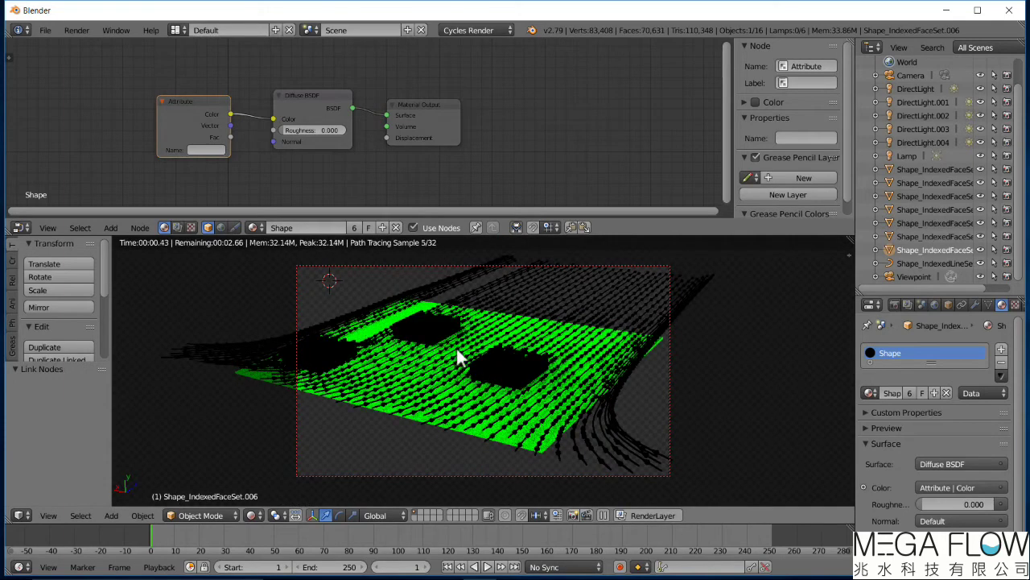
pyautogui.click(210, 150)
pyautogui.write('Co')
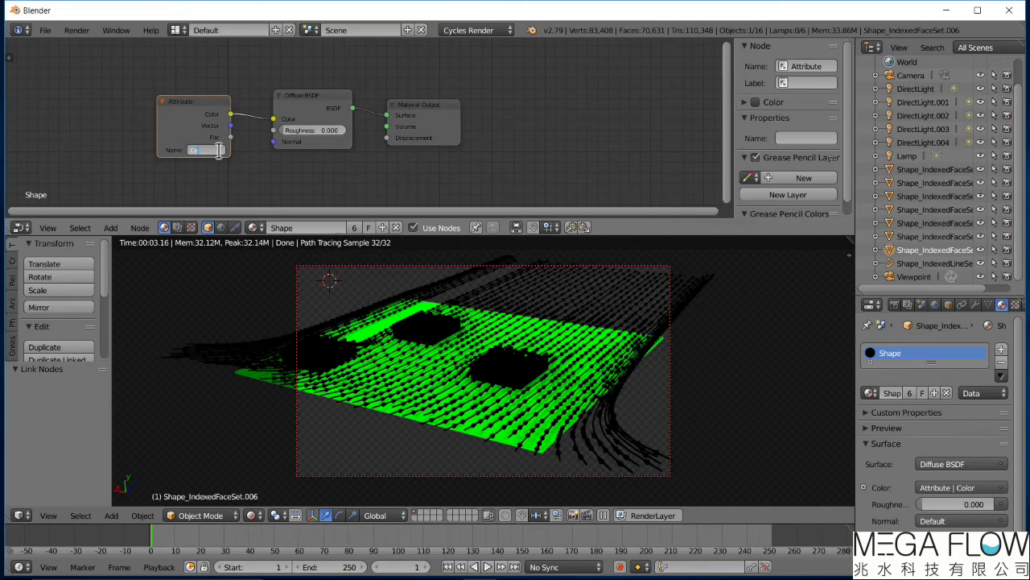
pyautogui.write('l')
pyautogui.press('Return')
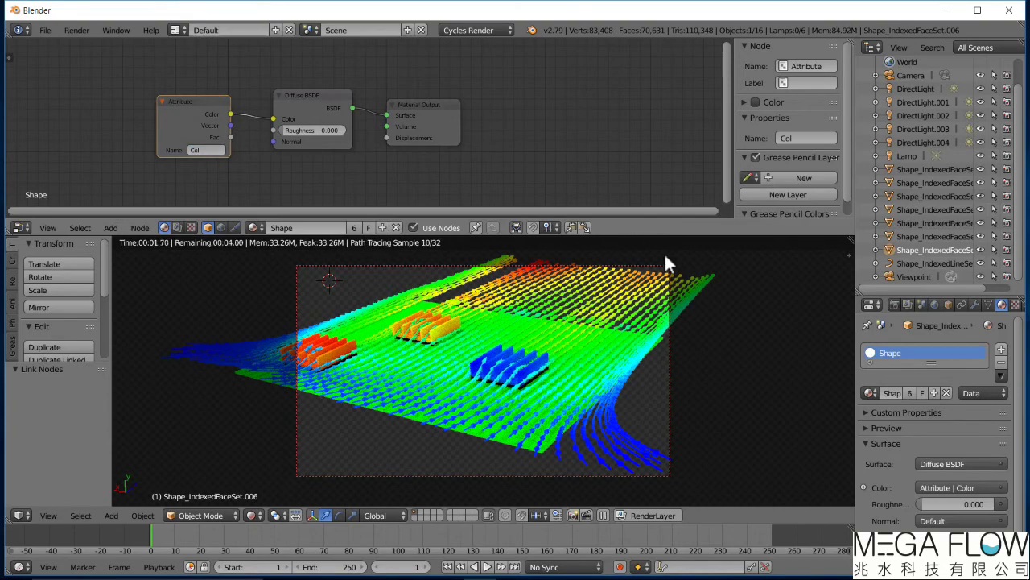
# Step: Check Vertex Colors in the mesh Data tab and select Shape_IndexedFaceSet.005
pyautogui.click(989, 305)
pyautogui.moveTo(1021, 402); pyautogui.dragTo(1023, 496)
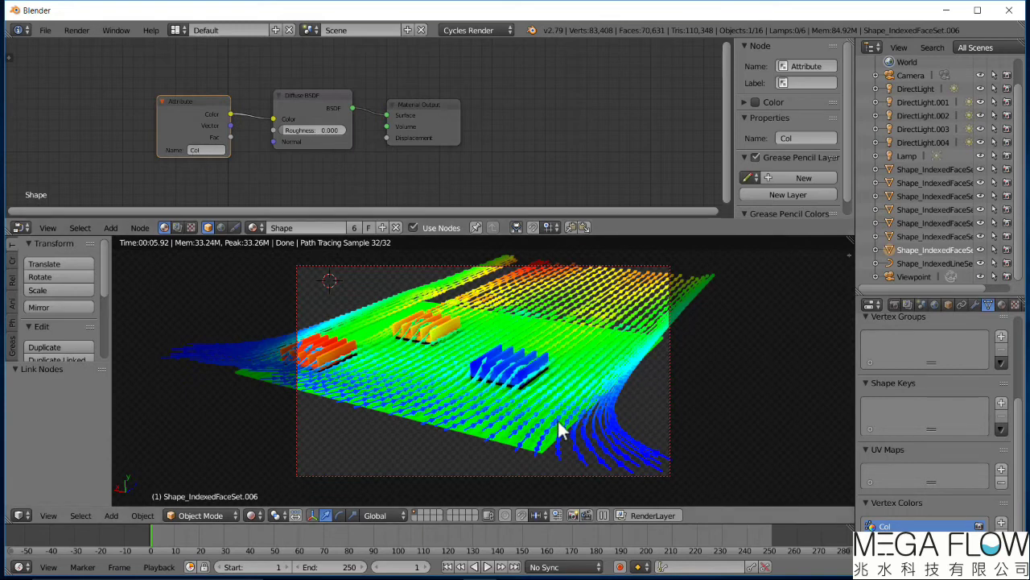
pyautogui.rightClick(515, 448)
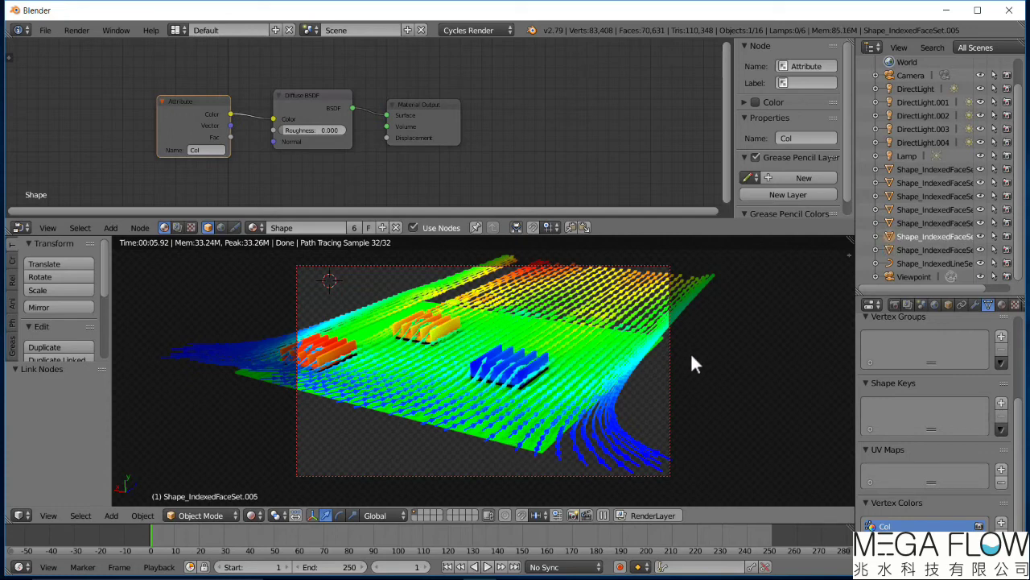
# Step: Hide Shape_IndexedFaceSet.005 and test the green board plane's viewport and render visibility toggles
pyautogui.click(980, 235)
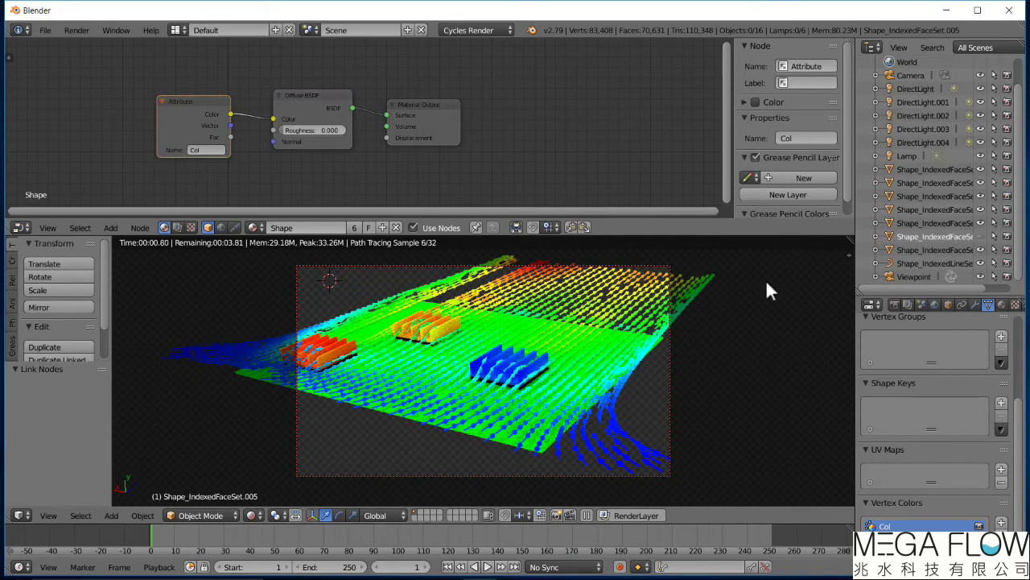
pyautogui.hotkey('shift', 'z')
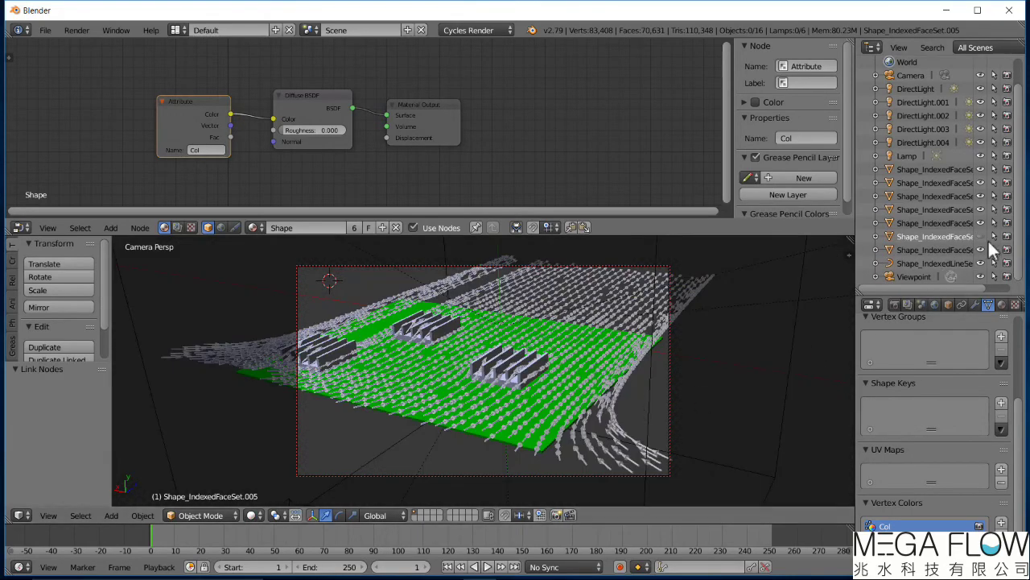
pyautogui.rightClick(532, 442)
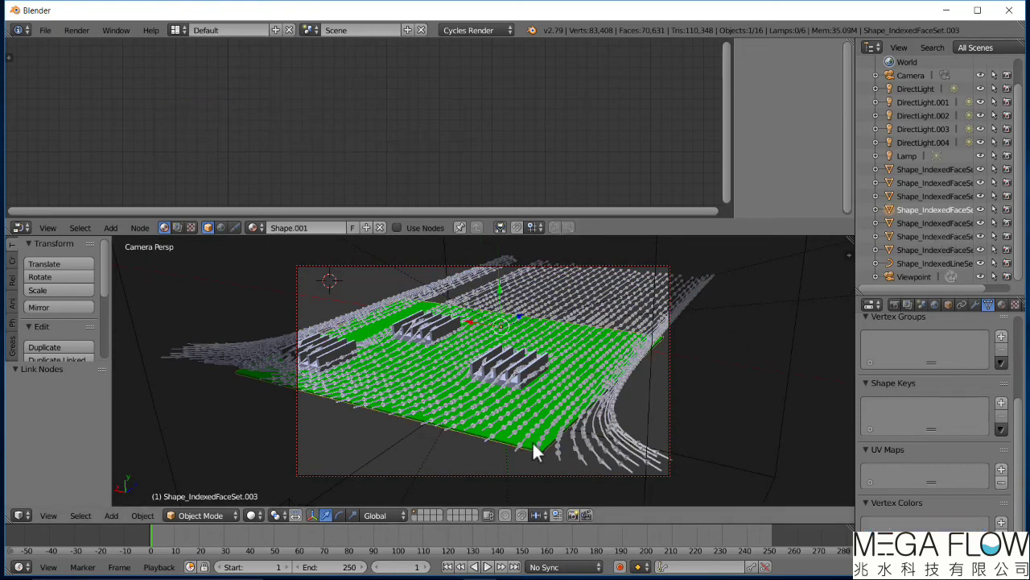
pyautogui.click(980, 208)
pyautogui.click(980, 207)
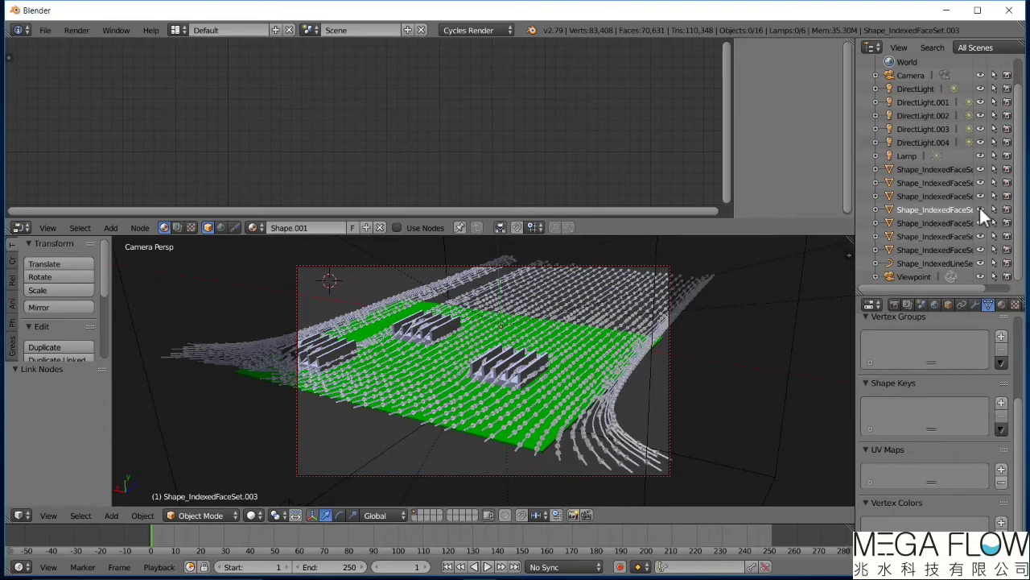
pyautogui.click(979, 208)
pyautogui.click(980, 208)
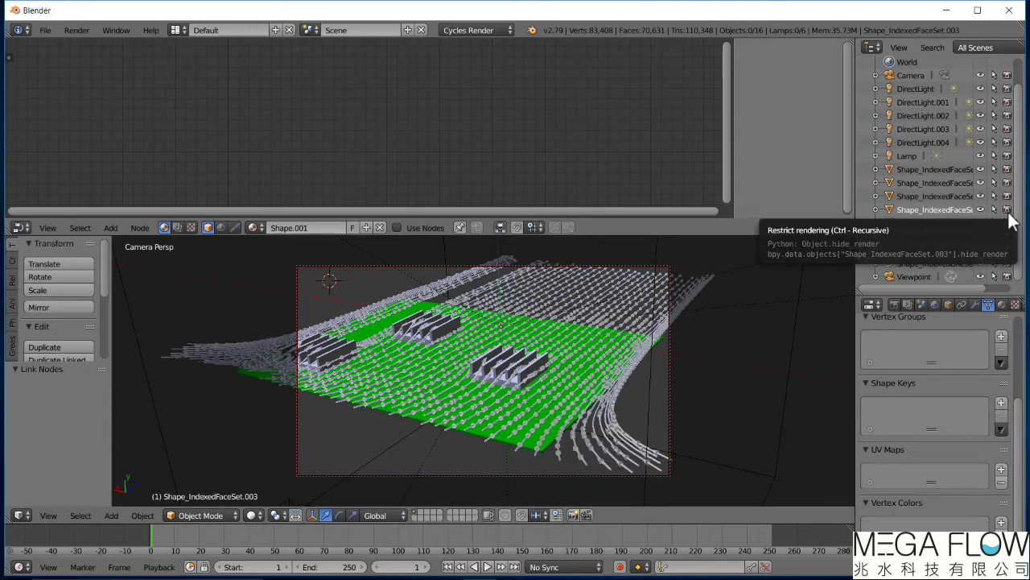
pyautogui.click(1007, 210)
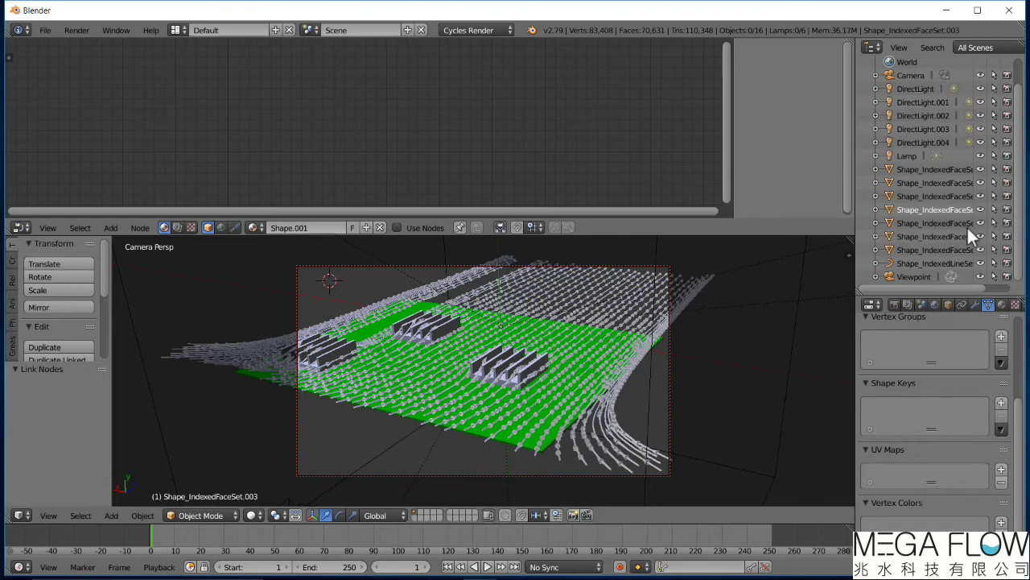
# Step: Hide the dotted arrow-style streamline object and check the result in rendered preview
pyautogui.rightClick(632, 324)
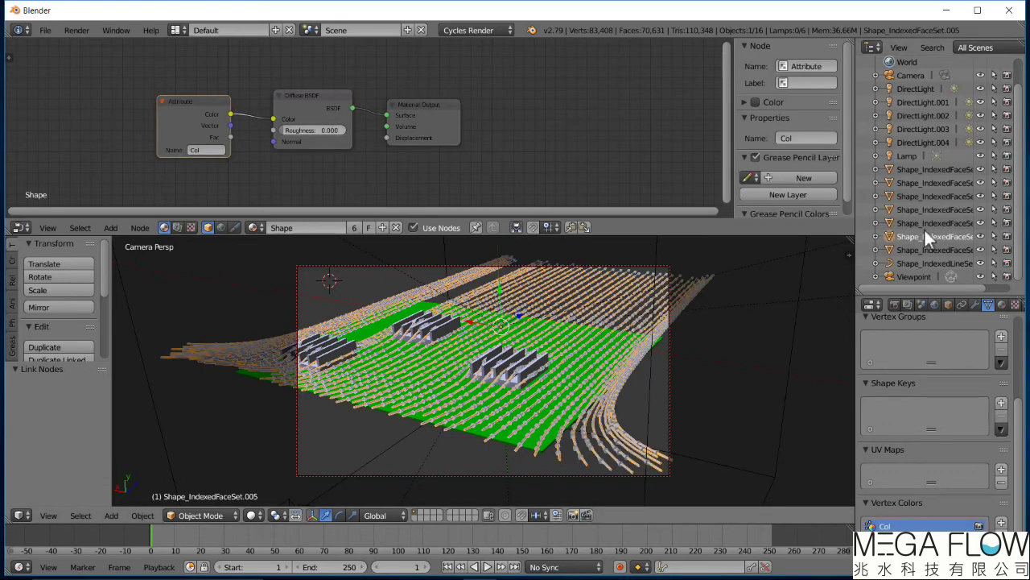
pyautogui.click(980, 234)
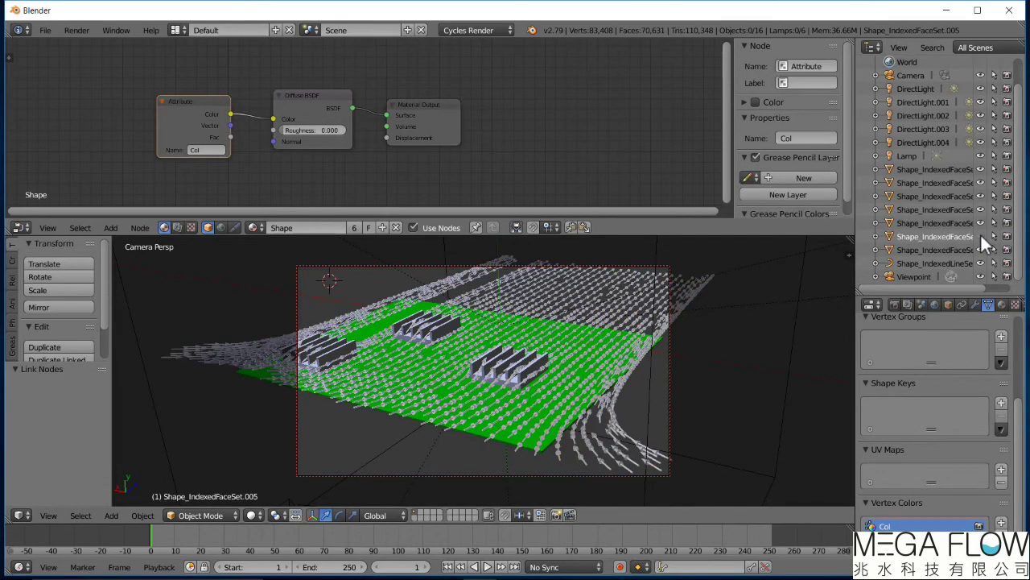
pyautogui.click(980, 234)
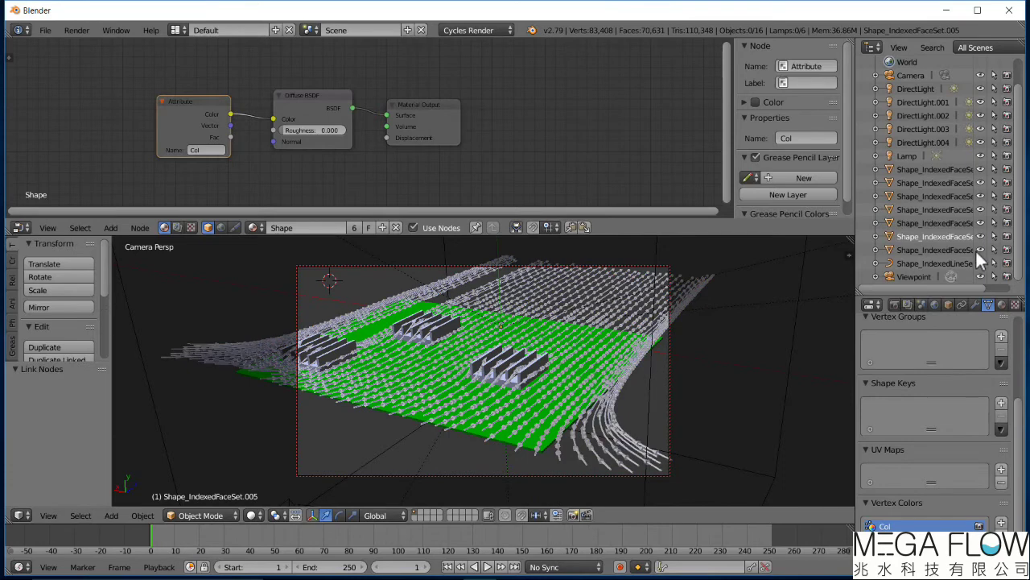
pyautogui.click(980, 250)
pyautogui.click(980, 249)
pyautogui.click(979, 250)
pyautogui.hotkey('shift', 'z')
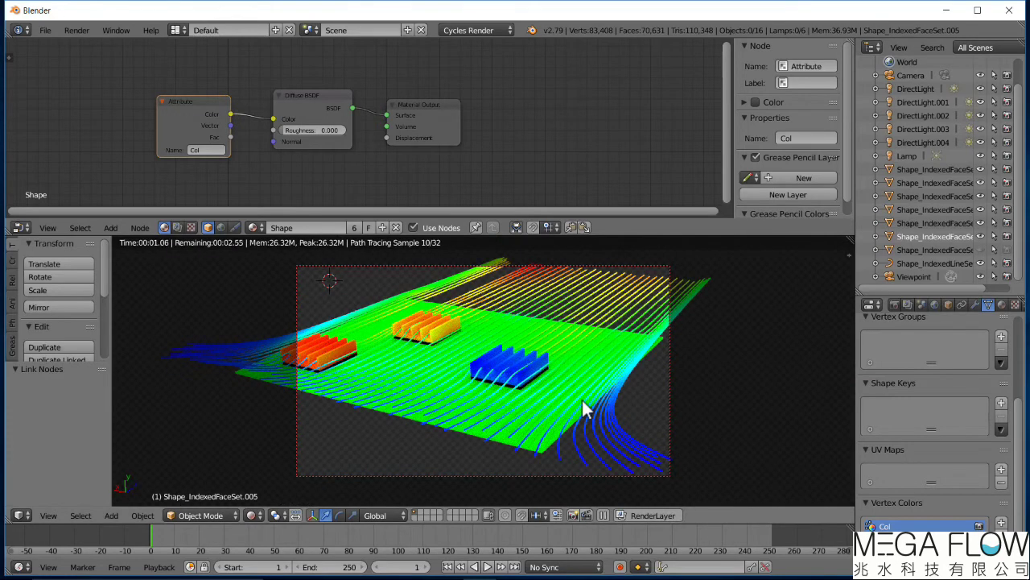
pyautogui.hotkey('shift', 'z')
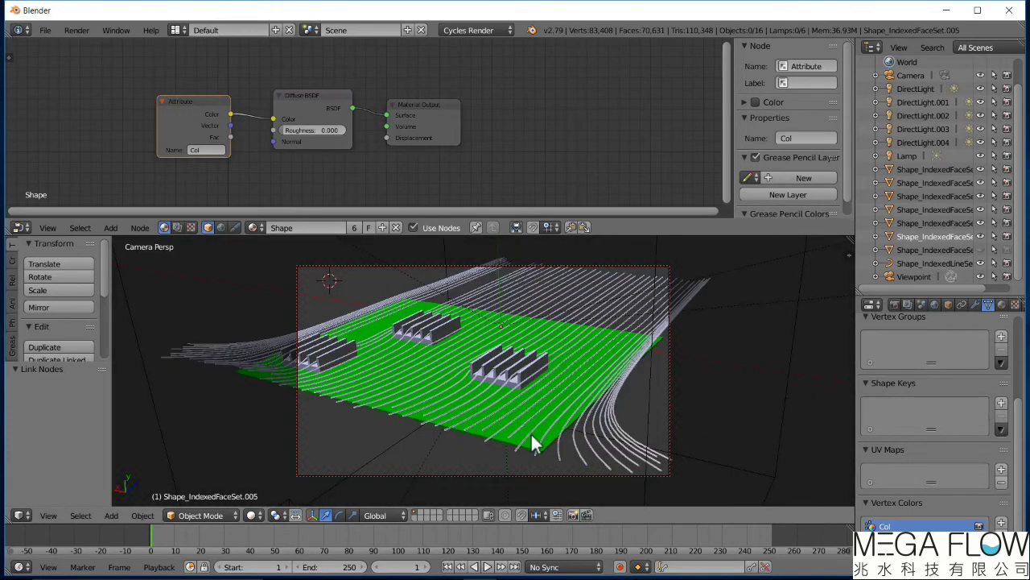
# Step: Enable nodes on board material Shape.001 and insert a Mix Shader after the Diffuse BSDF
pyautogui.rightClick(531, 446)
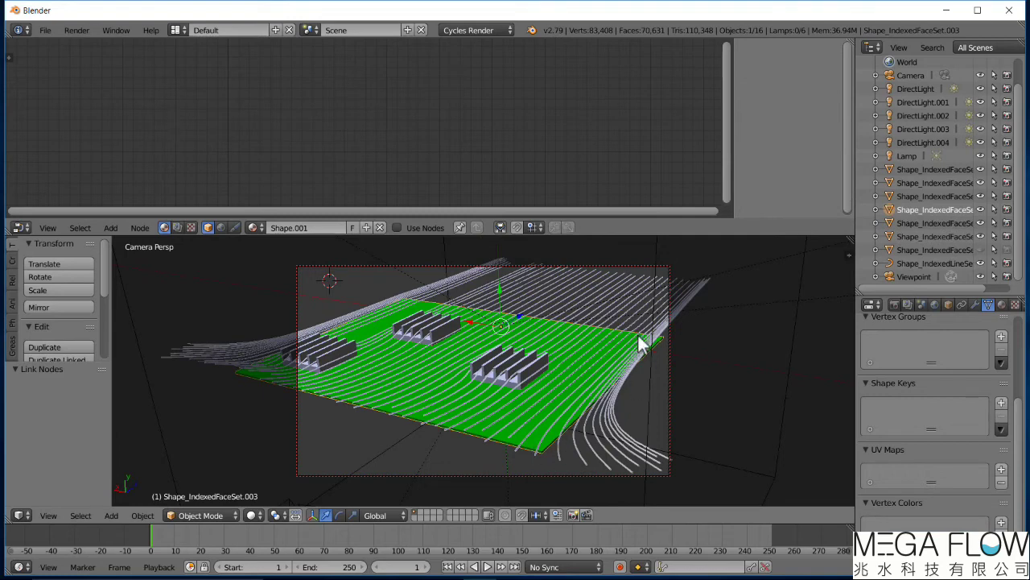
pyautogui.click(1002, 304)
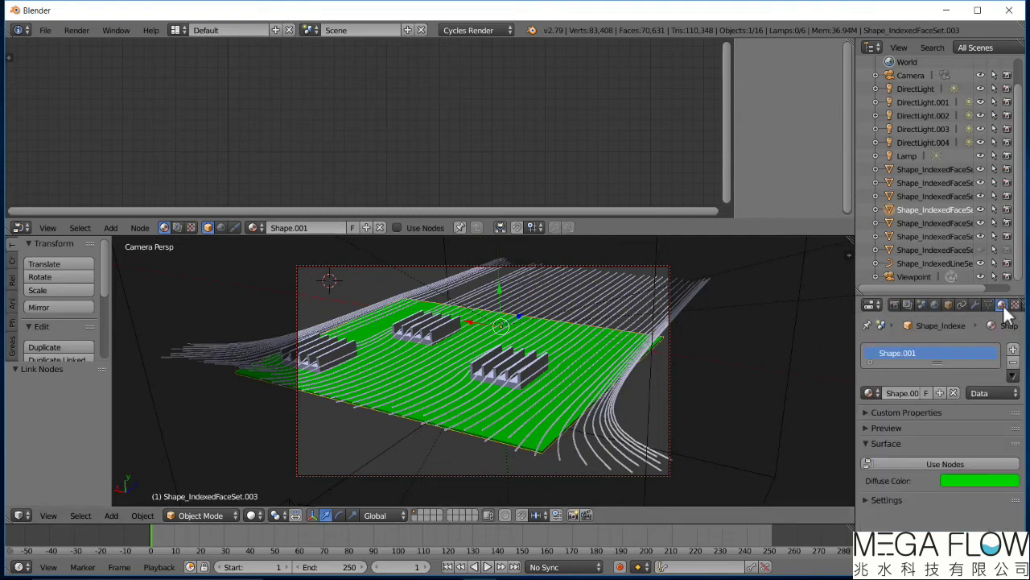
pyautogui.click(944, 463)
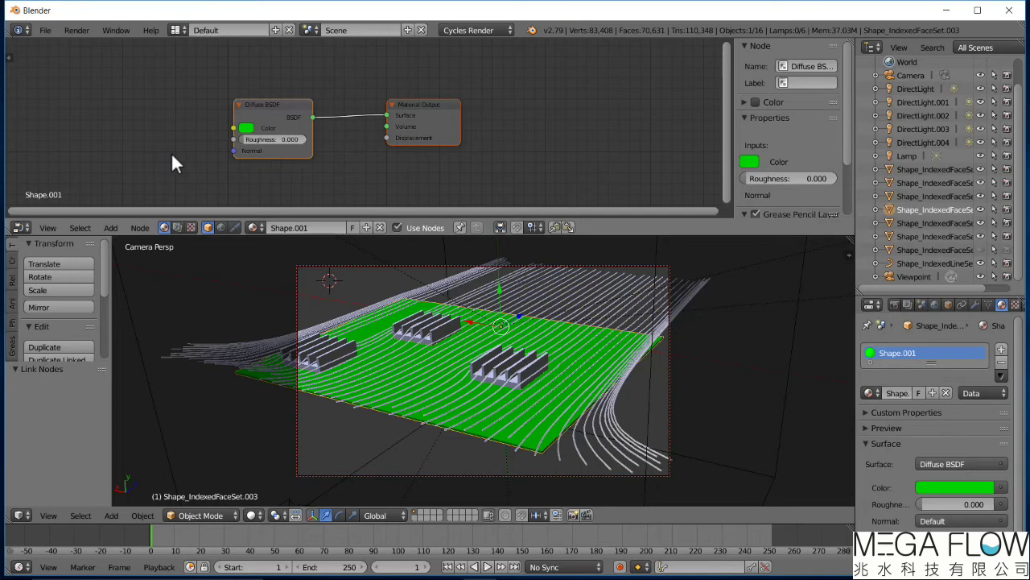
pyautogui.hotkey('shift', 'a')
pyautogui.moveTo(171, 185)
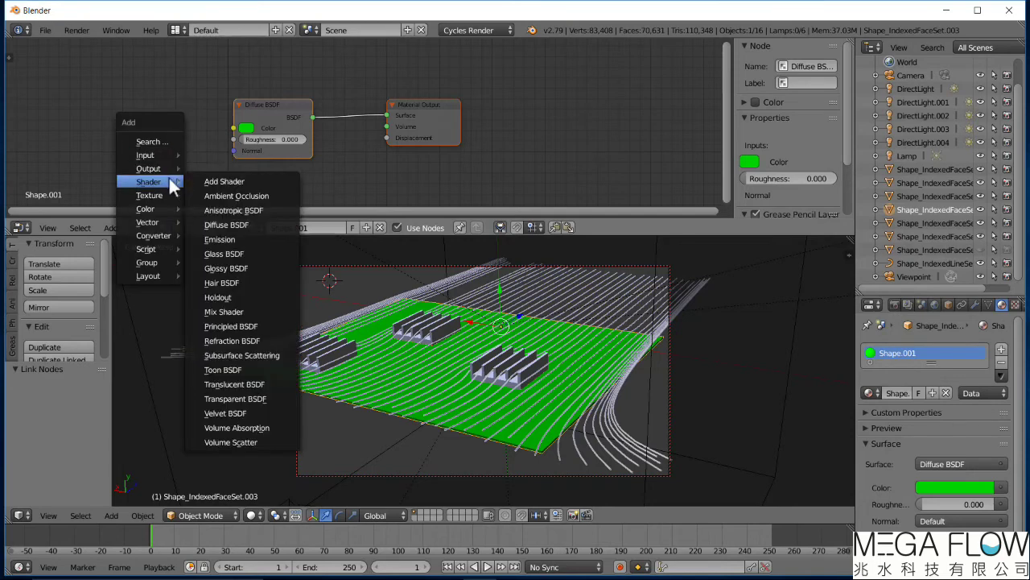
pyautogui.click(234, 311)
pyautogui.click(328, 98)
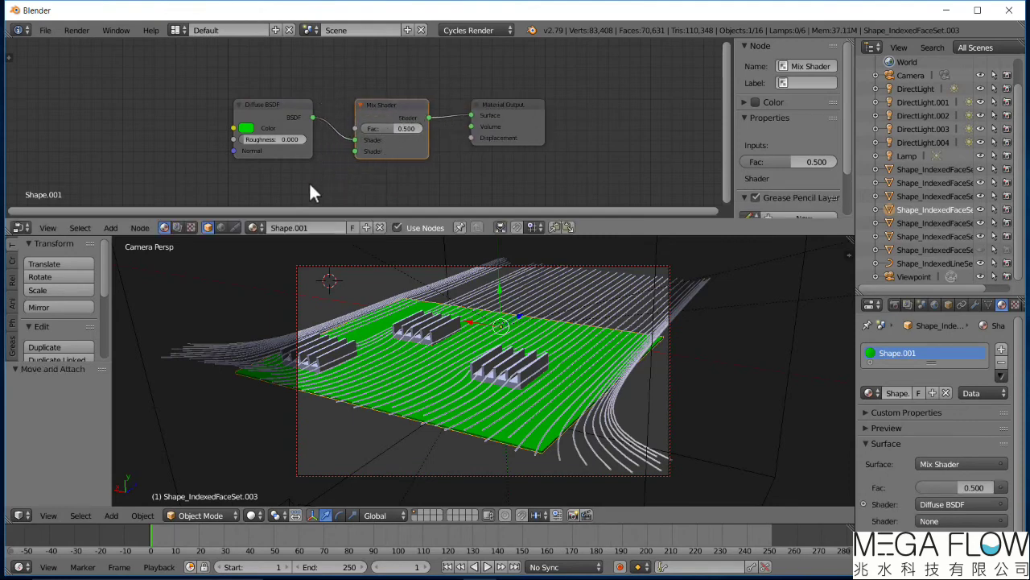
# Step: Add a Glossy BSDF node and link it to the Mix Shader's second shader input
pyautogui.hotkey('shift', 'a')
pyautogui.moveTo(309, 182)
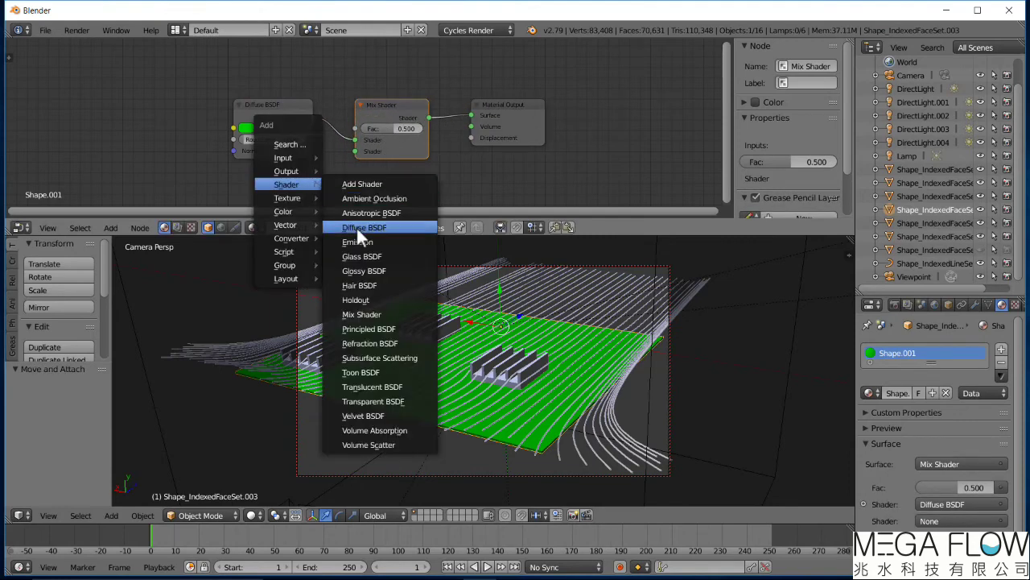
pyautogui.click(377, 267)
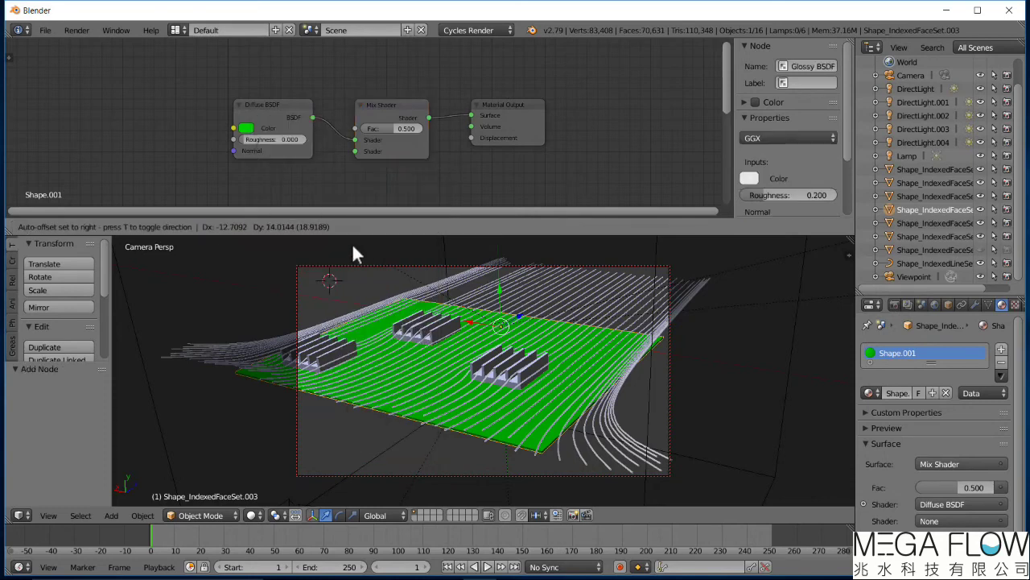
pyautogui.click(230, 160)
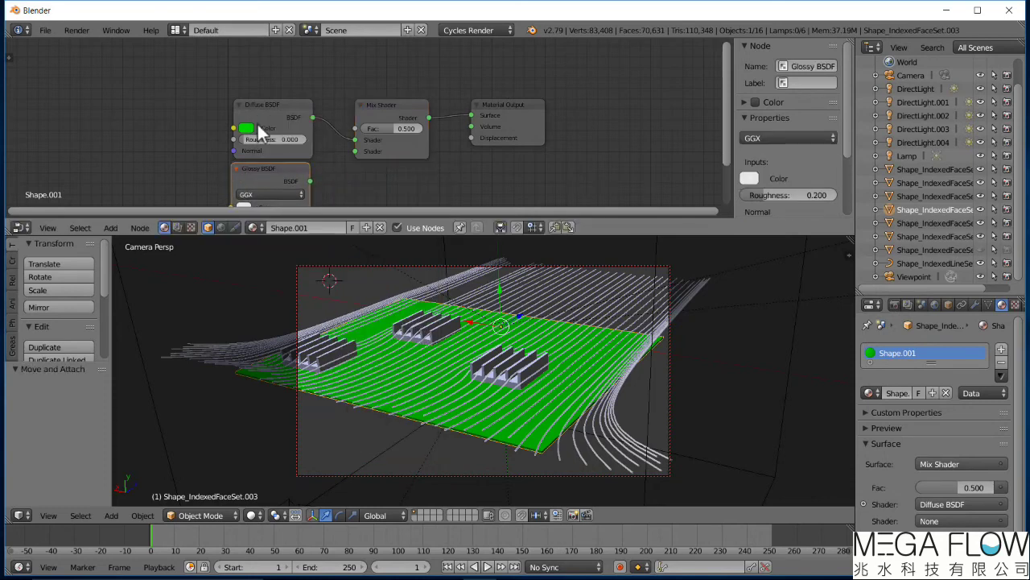
pyautogui.moveTo(265, 108); pyautogui.dragTo(262, 78)
pyautogui.moveTo(270, 168)
pyautogui.mouseDown()
pyautogui.moveTo(254, 146)
pyautogui.moveTo(355, 151)
pyautogui.mouseUp()
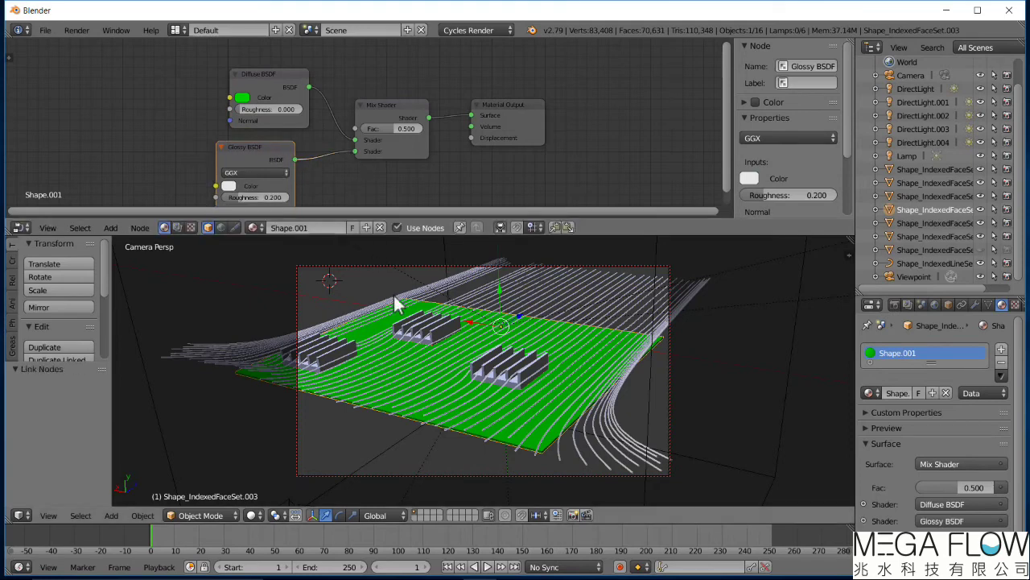
# Step: Darken the Diffuse BSDF green and set the Glossy colour to light green (R 0.247, G 0.800, B 0.049)
pyautogui.hotkey('shift', 'z')
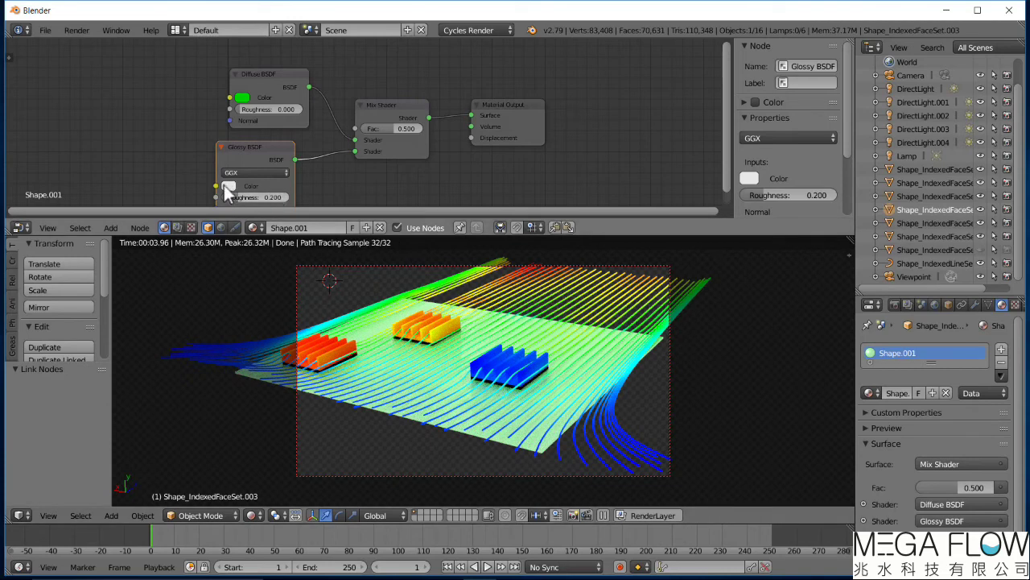
pyautogui.click(241, 98)
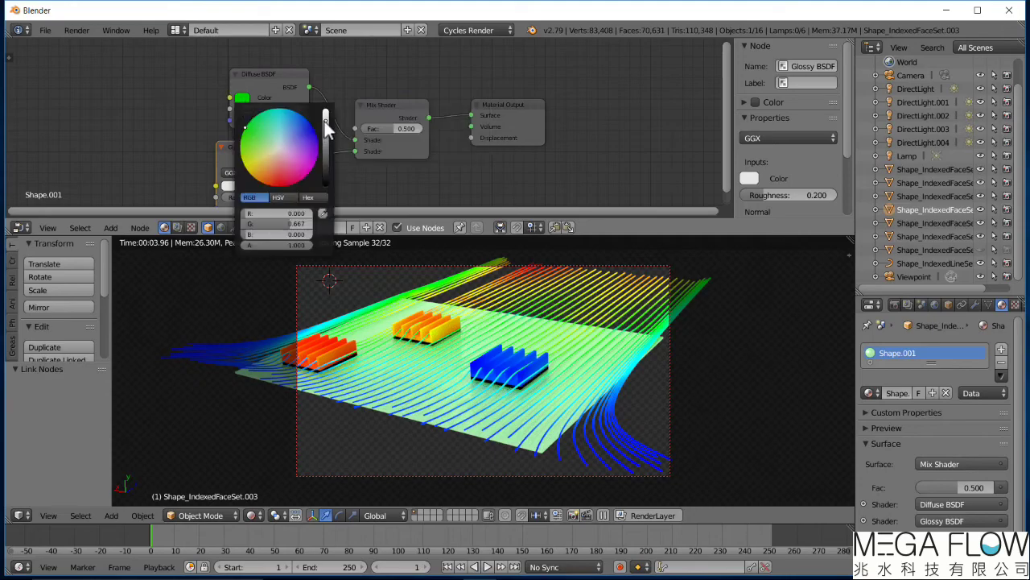
pyautogui.moveTo(326, 122); pyautogui.dragTo(325, 148)
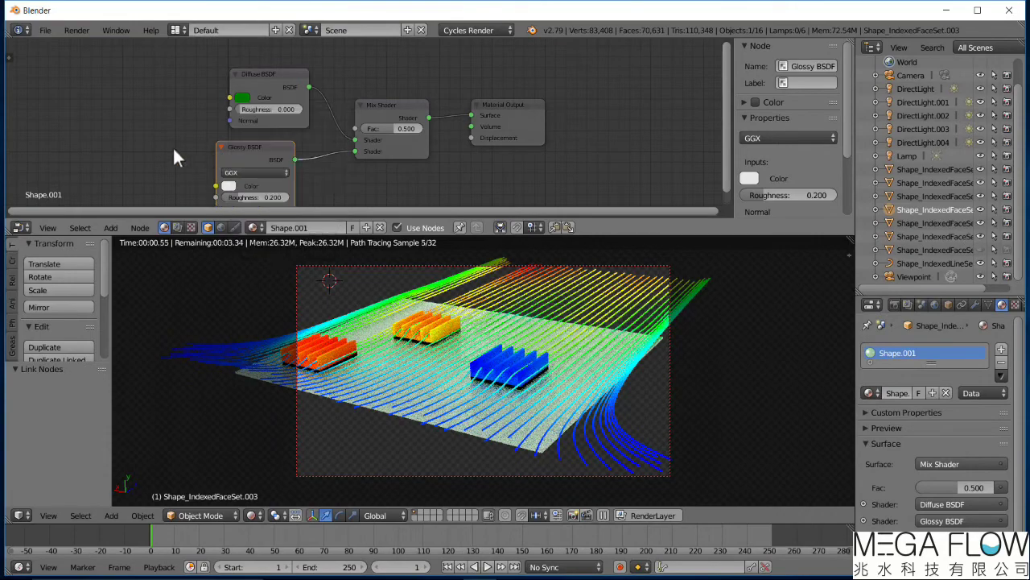
pyautogui.click(230, 186)
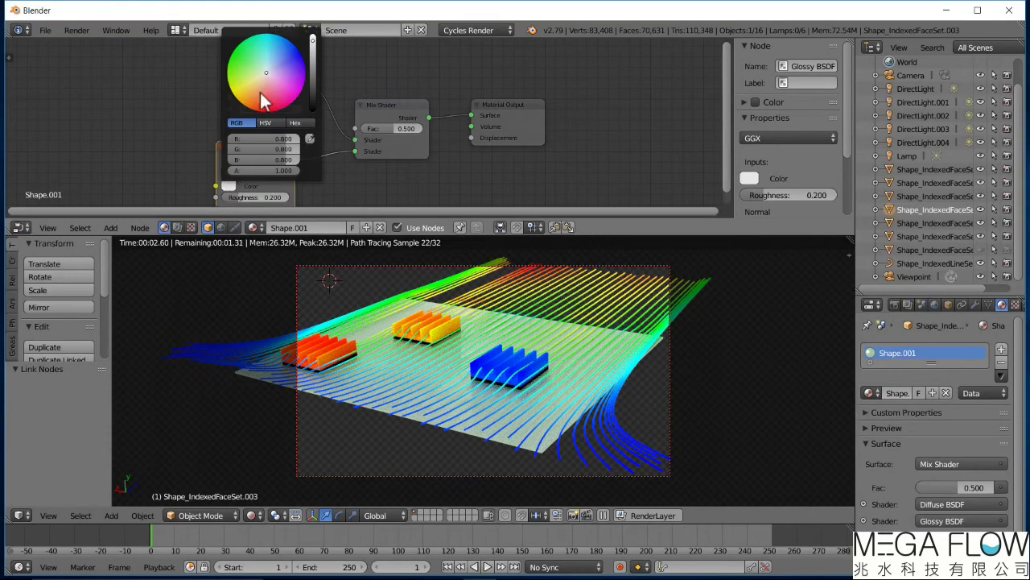
pyautogui.moveTo(268, 75); pyautogui.dragTo(240, 67)
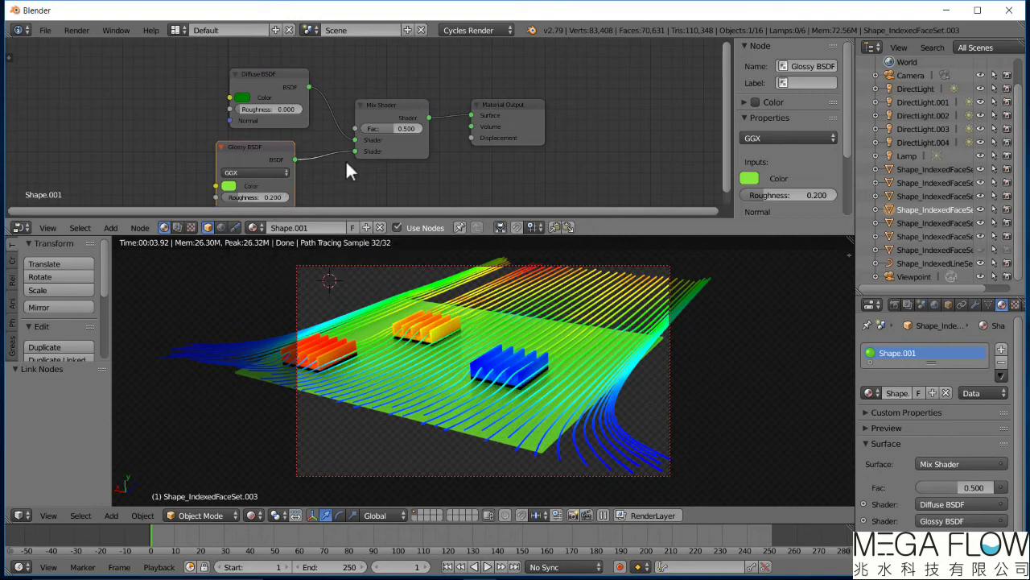
pyautogui.hotkey('shift', 'a')
# Step: Add an unconnected Transparent BSDF node and set the Mix Shader Fac to 0.558
pyautogui.moveTo(340, 162)
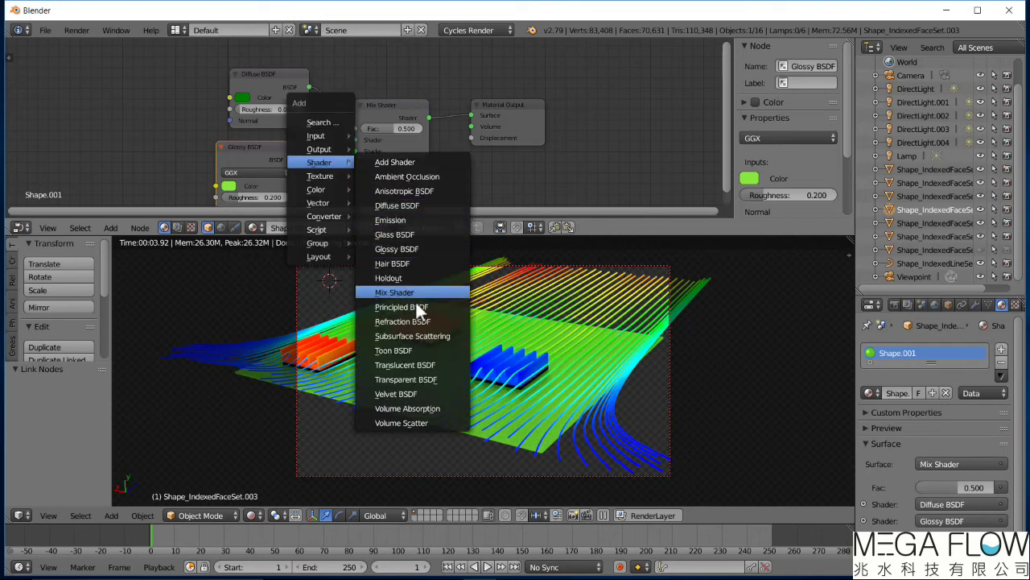
pyautogui.click(426, 380)
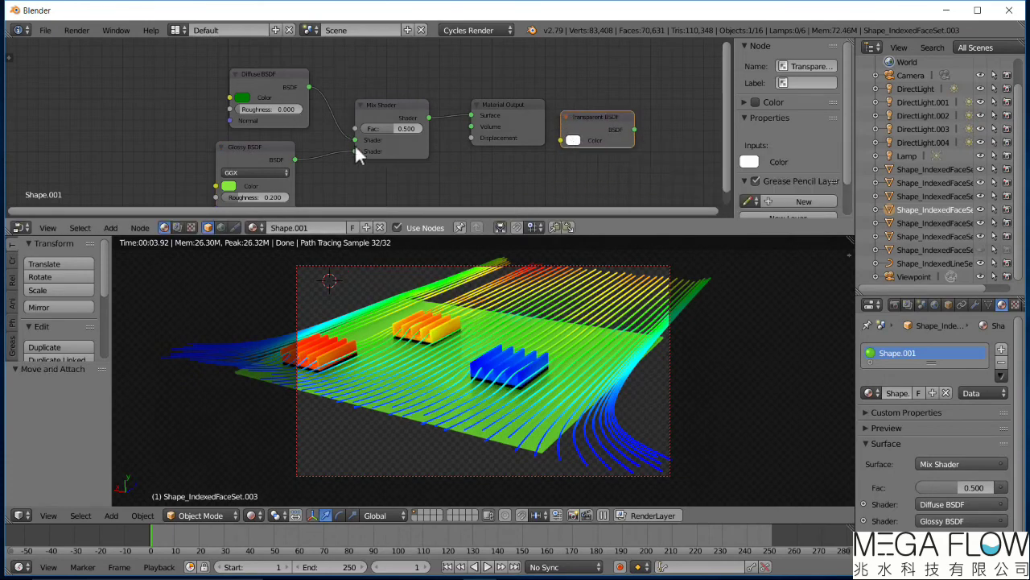
pyautogui.click(397, 126)
pyautogui.write('0.1')
pyautogui.press('Return')
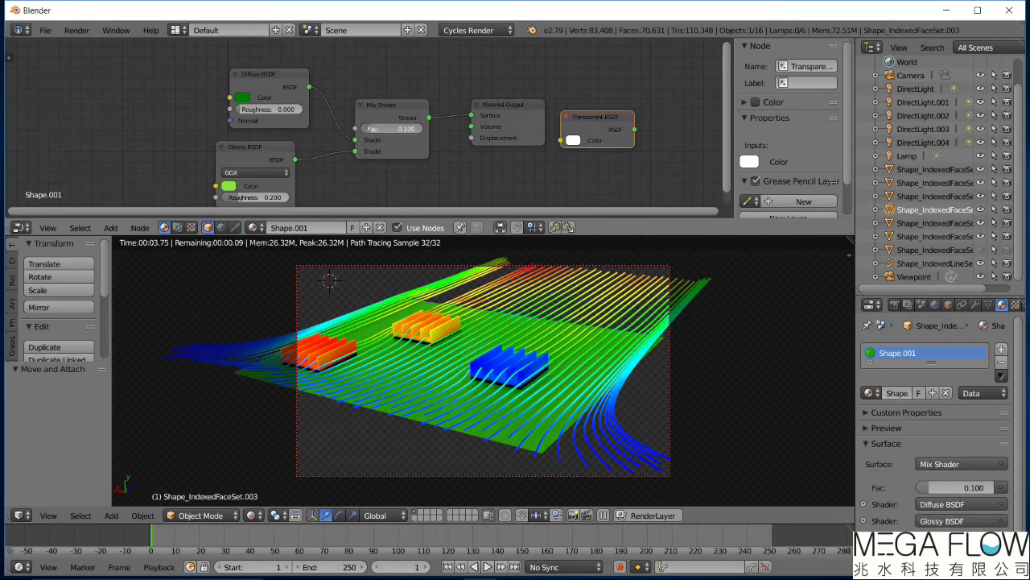
pyautogui.moveTo(389, 128); pyautogui.dragTo(413, 129)
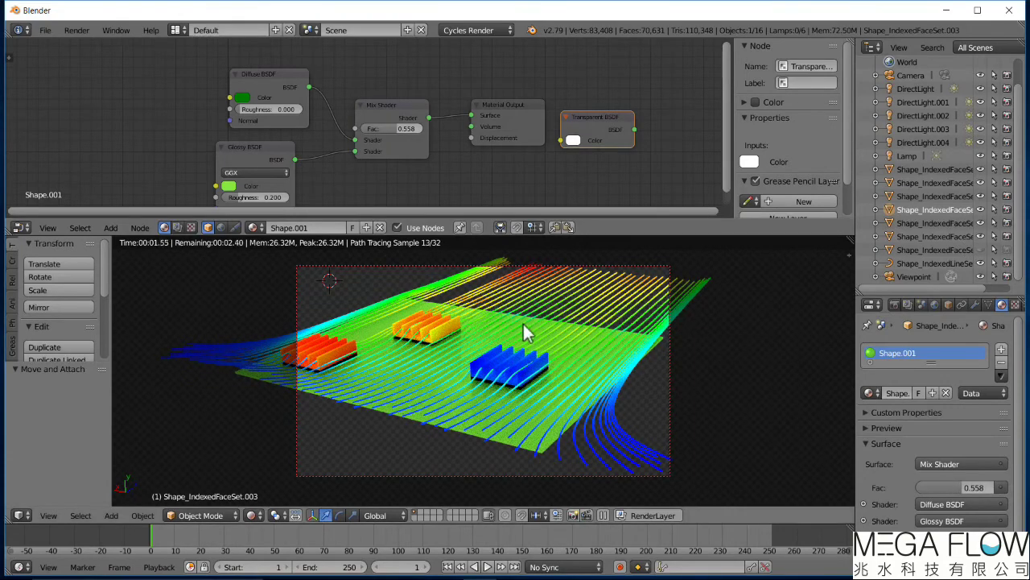
# Step: Set the Render tab's resolution percentage to 100% and expand the Sampling panel
pyautogui.click(895, 304)
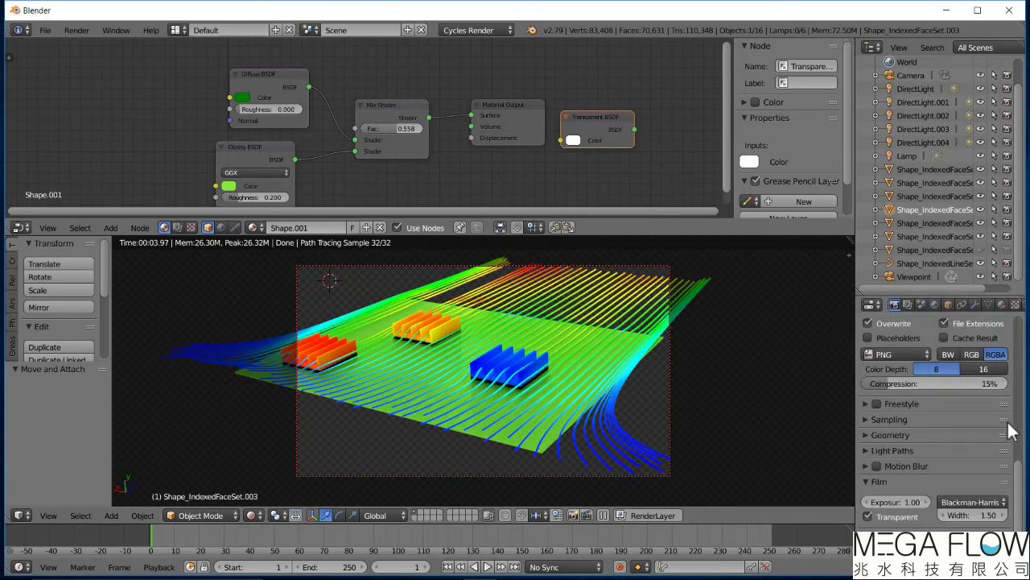
pyautogui.moveTo(1019, 480); pyautogui.dragTo(1020, 427)
pyautogui.scroll(4, 1021, 426)
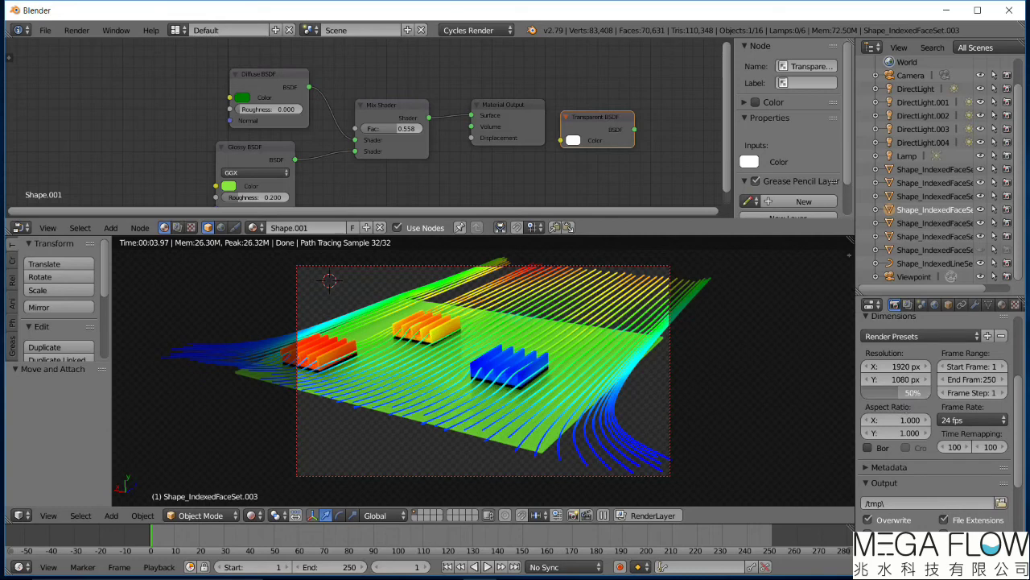
pyautogui.moveTo(898, 393); pyautogui.dragTo(932, 393)
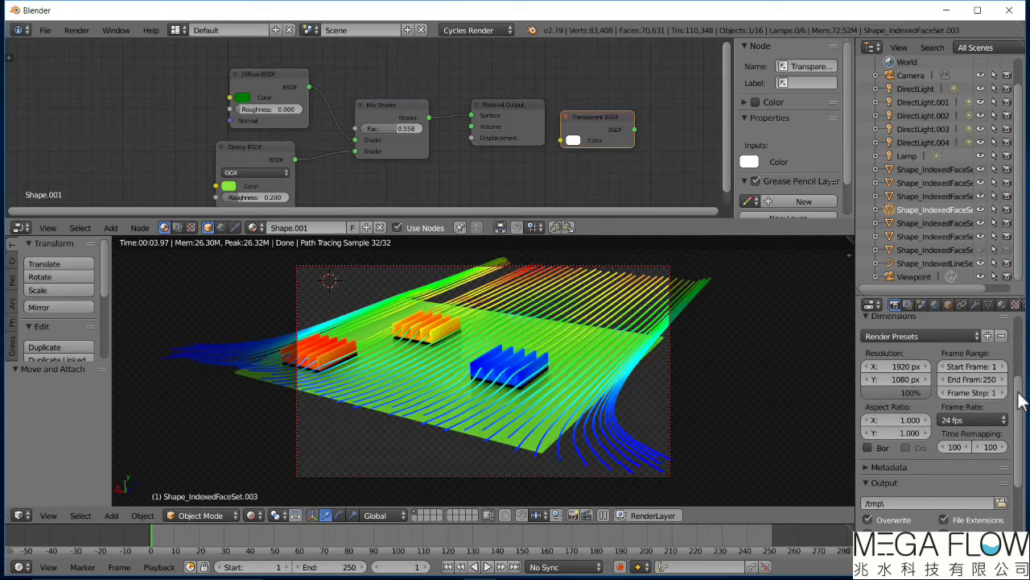
pyautogui.moveTo(1021, 400); pyautogui.dragTo(1015, 473)
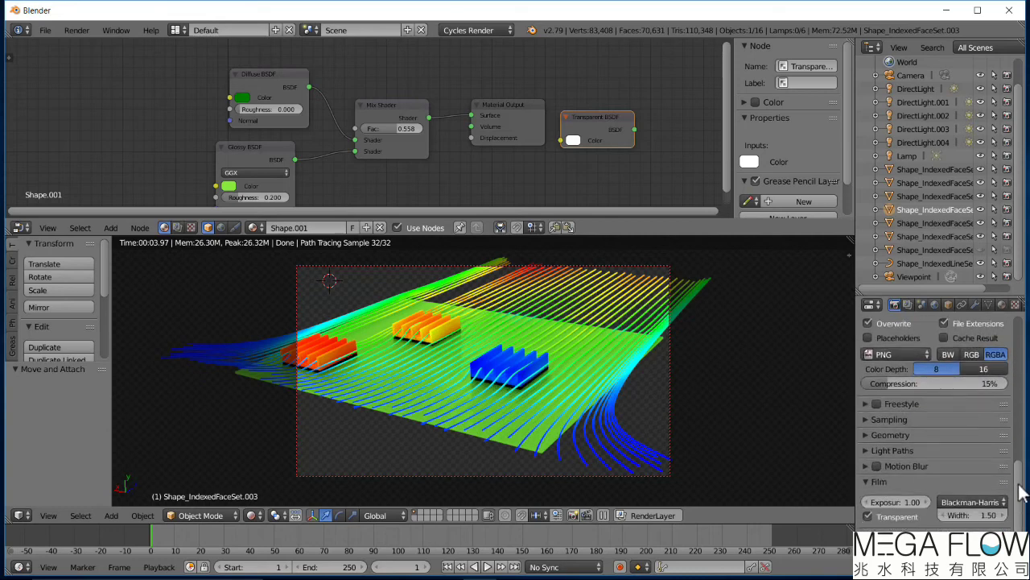
pyautogui.click(898, 419)
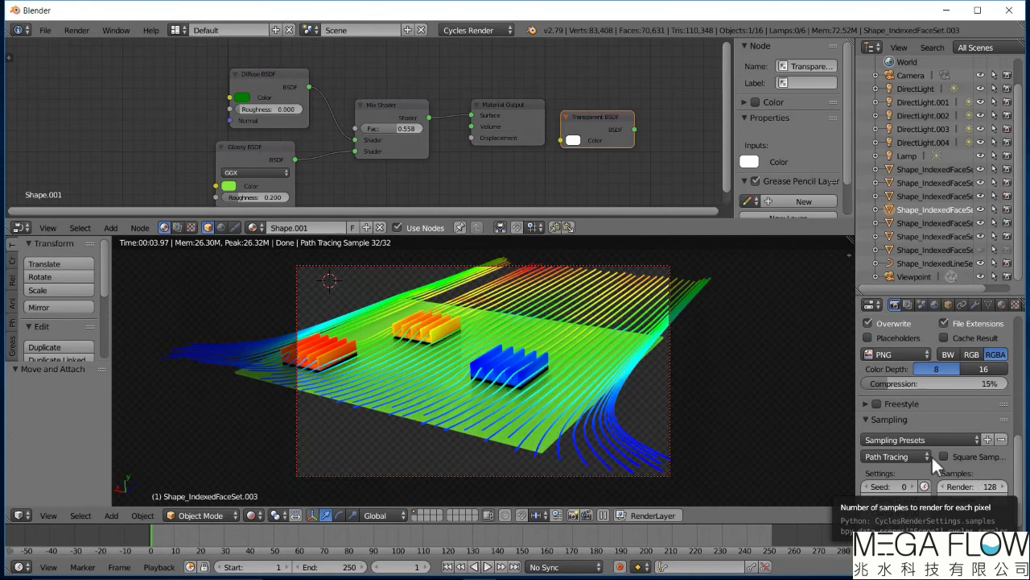
# Step: Start Render Image, cancel it with Esc, then select the Render samples field
pyautogui.click(76, 30)
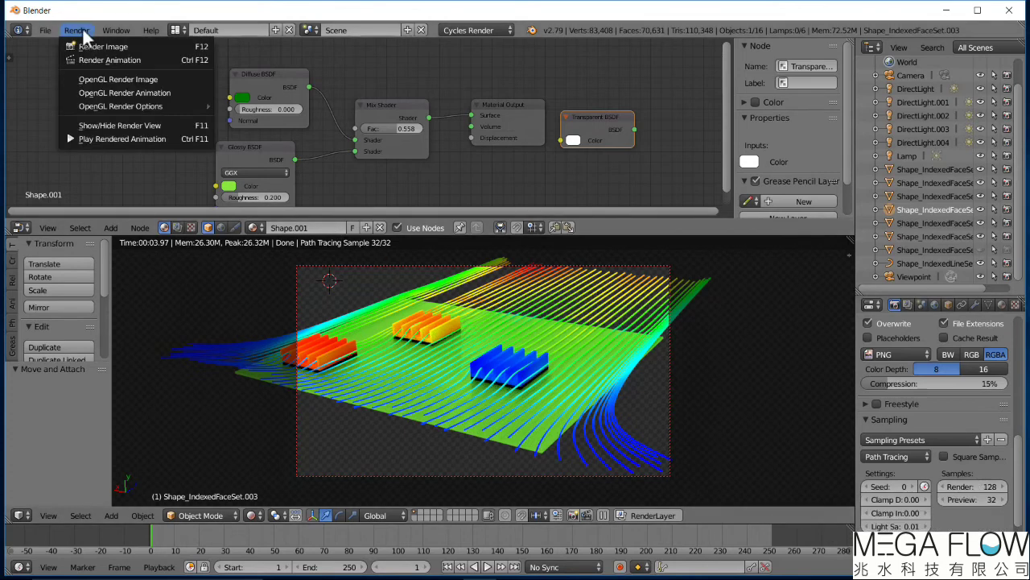
pyautogui.click(89, 45)
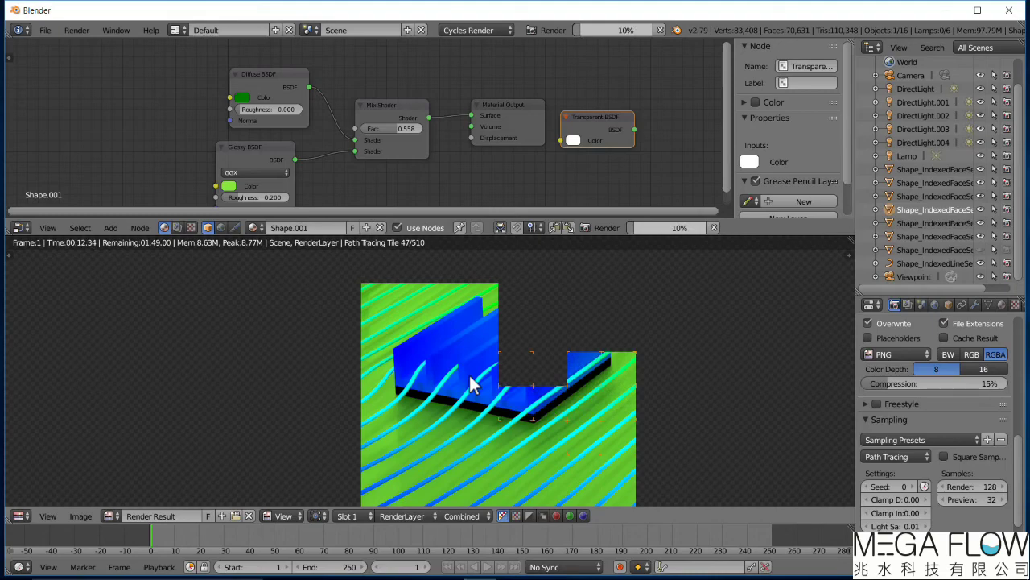
pyautogui.press('Escape')
pyautogui.press('Escape')
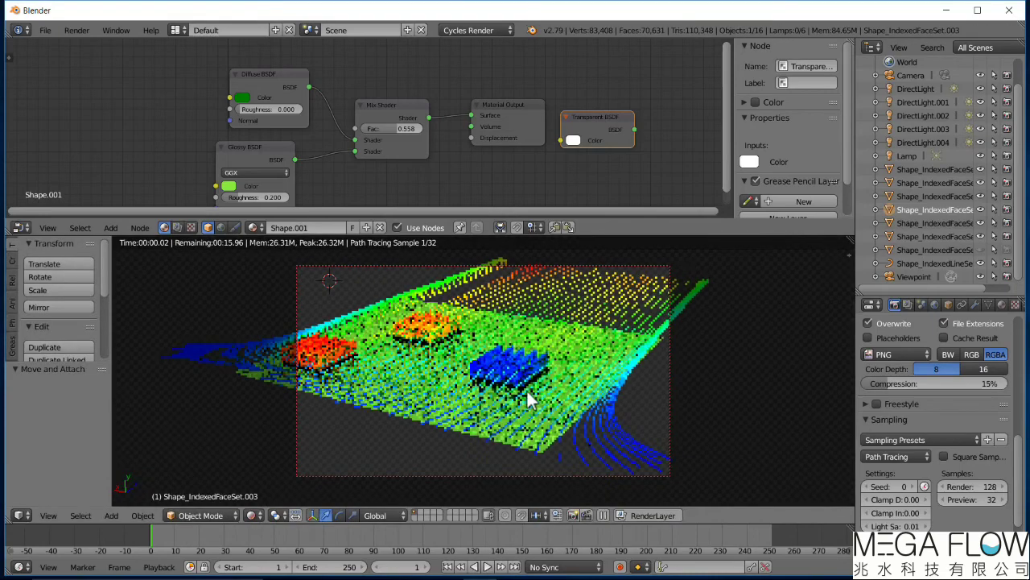
pyautogui.click(988, 486)
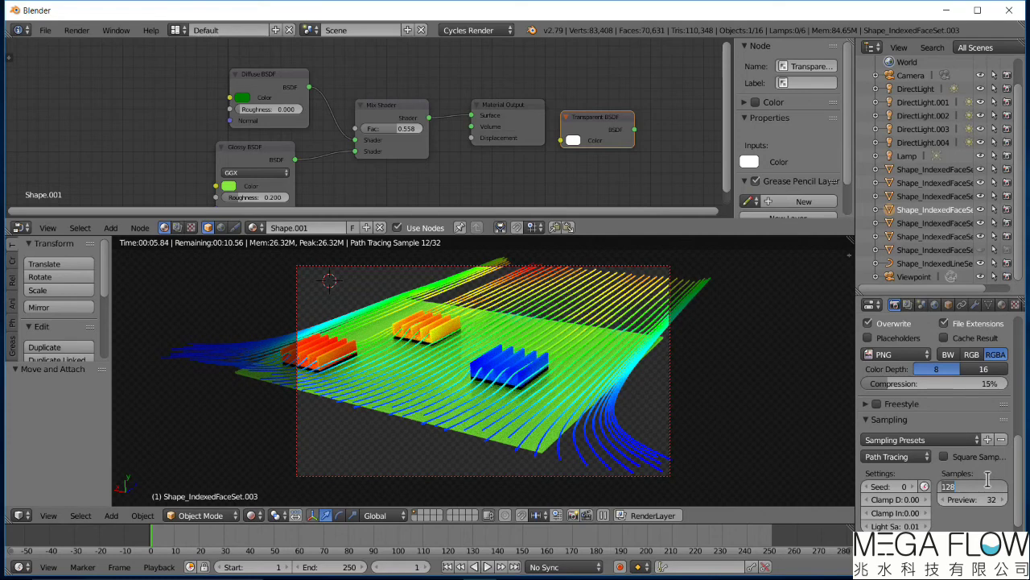
# Step: Enter the new render sample count and start the final Render Image
pyautogui.write('200')
pyautogui.press('Return')
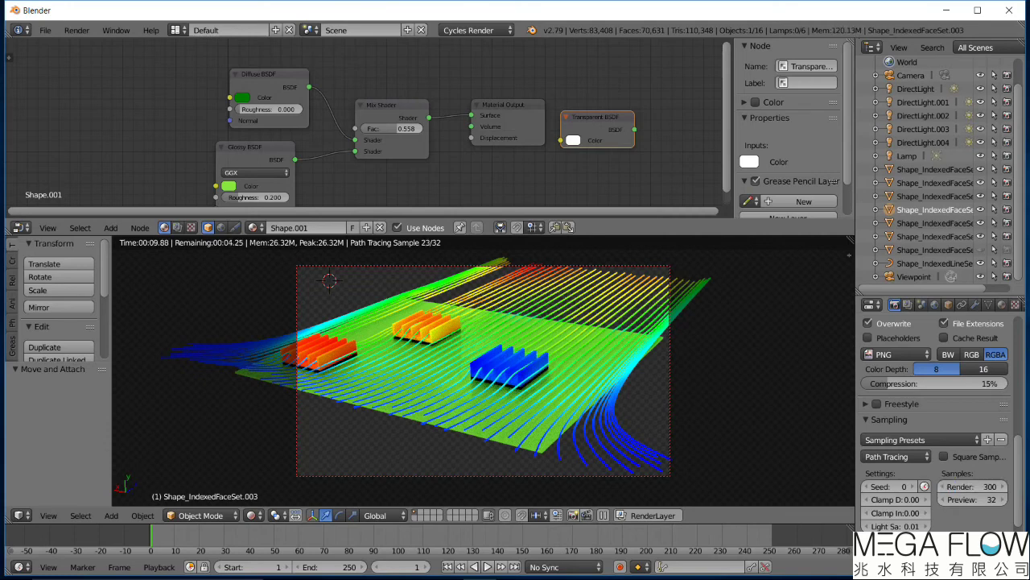
pyautogui.click(72, 30)
pyautogui.click(96, 44)
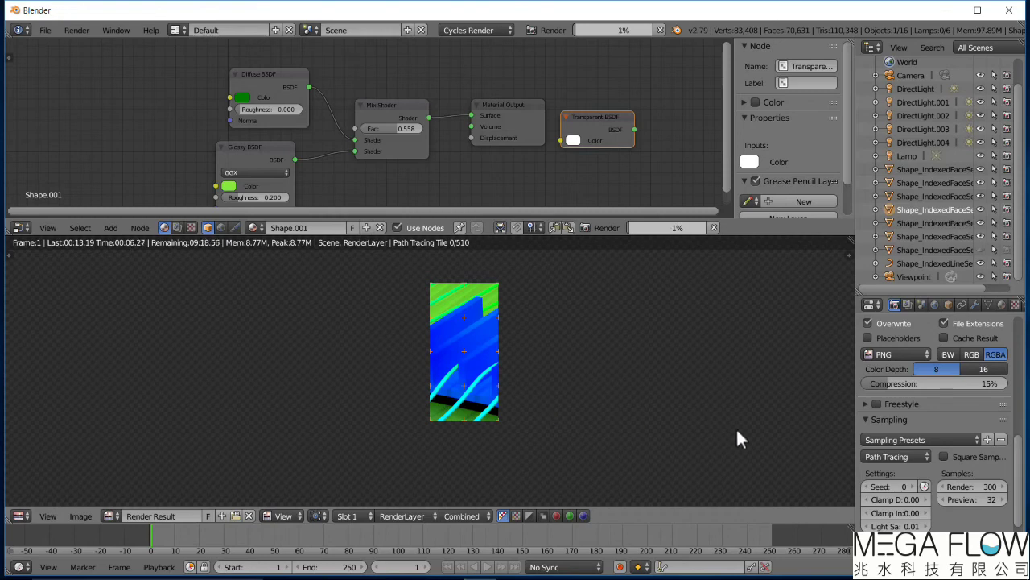
# Step: Switch Performance threads to Fixed and then back to Auto-detect
pyautogui.moveTo(1022, 465); pyautogui.dragTo(1024, 516)
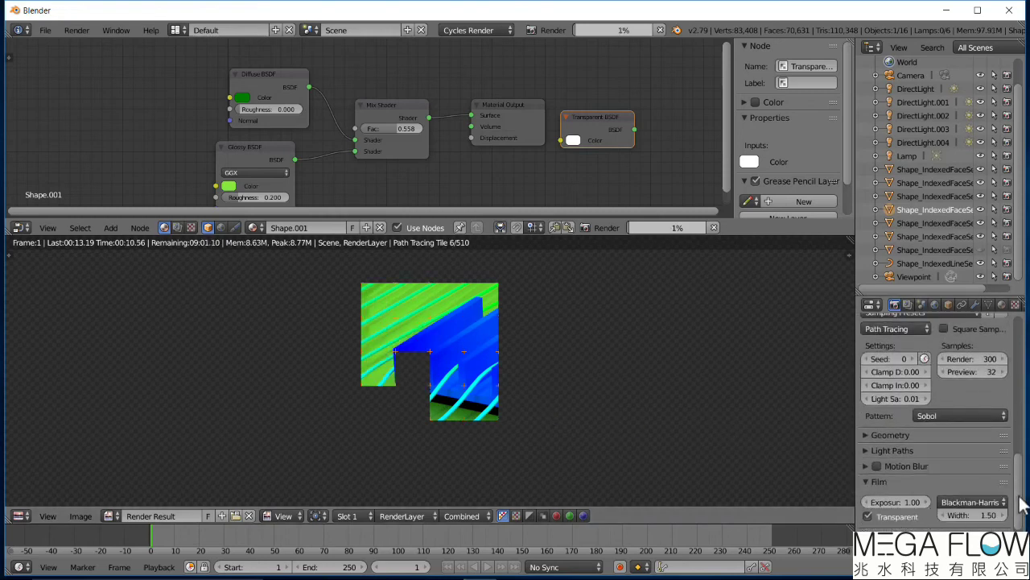
pyautogui.moveTo(1020, 508); pyautogui.dragTo(1017, 523)
pyautogui.scroll(-3, 1017, 523)
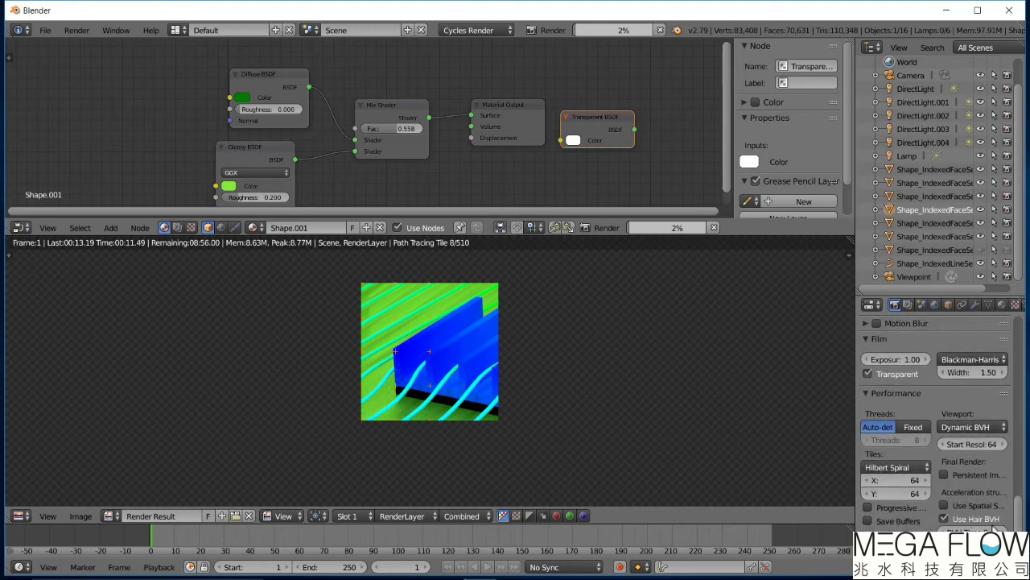
pyautogui.click(914, 427)
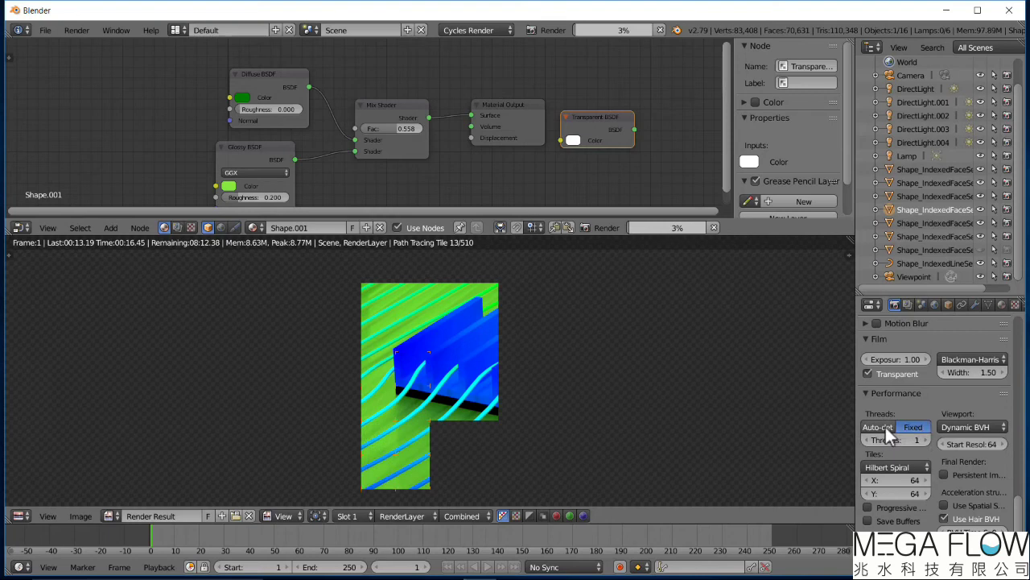
pyautogui.click(884, 426)
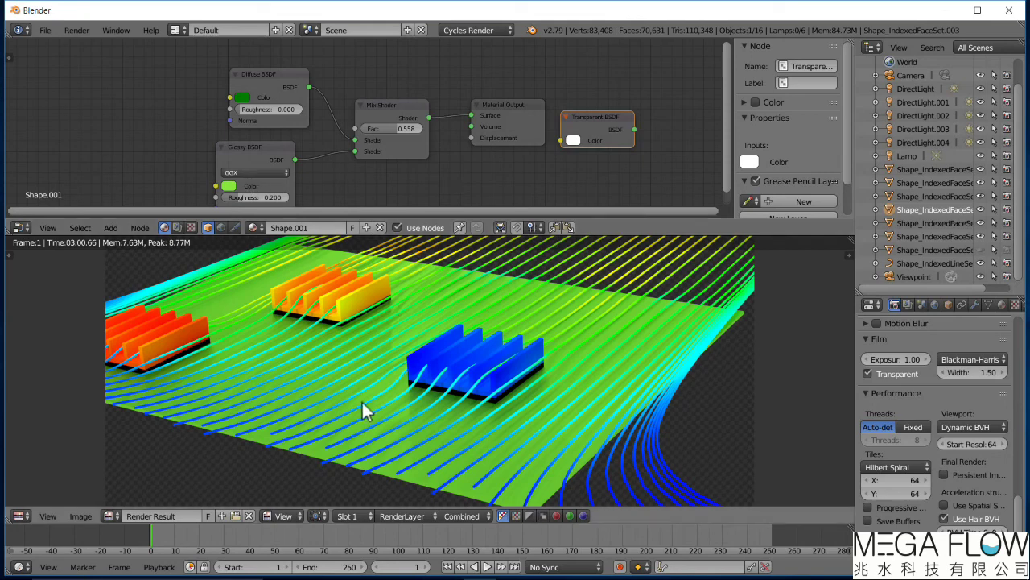
# Step: Save the render result as Tut01.png (PNG, RGBA) into the Paraview_Results folder
pyautogui.click(83, 516)
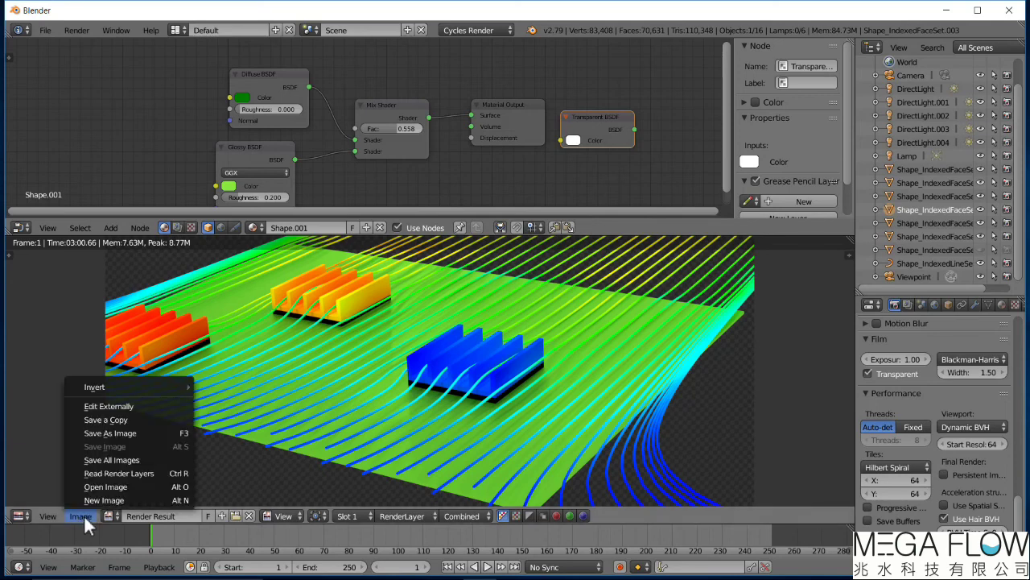
pyautogui.click(193, 433)
pyautogui.click(55, 286)
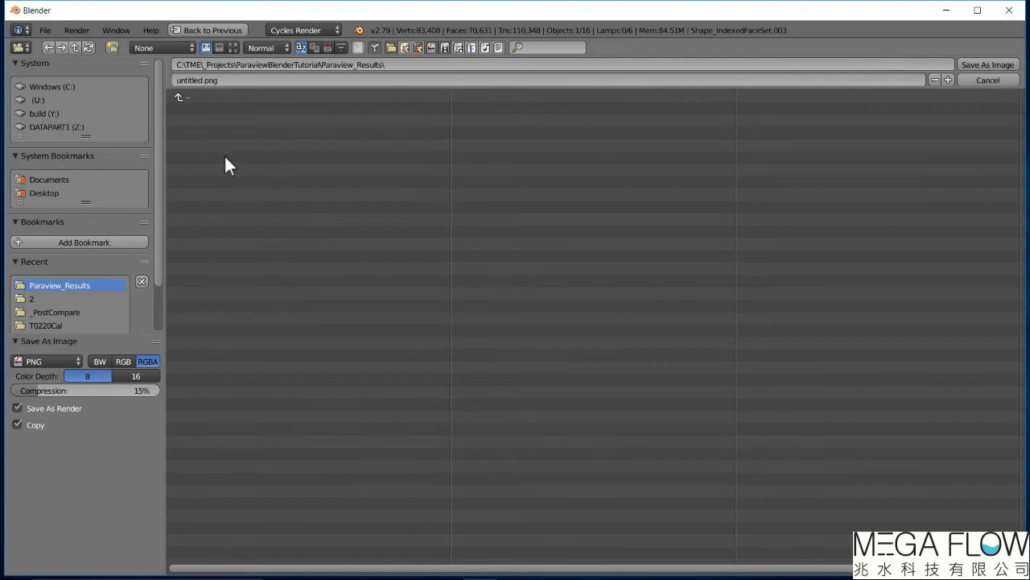
pyautogui.click(214, 80)
pyautogui.write('Tut')
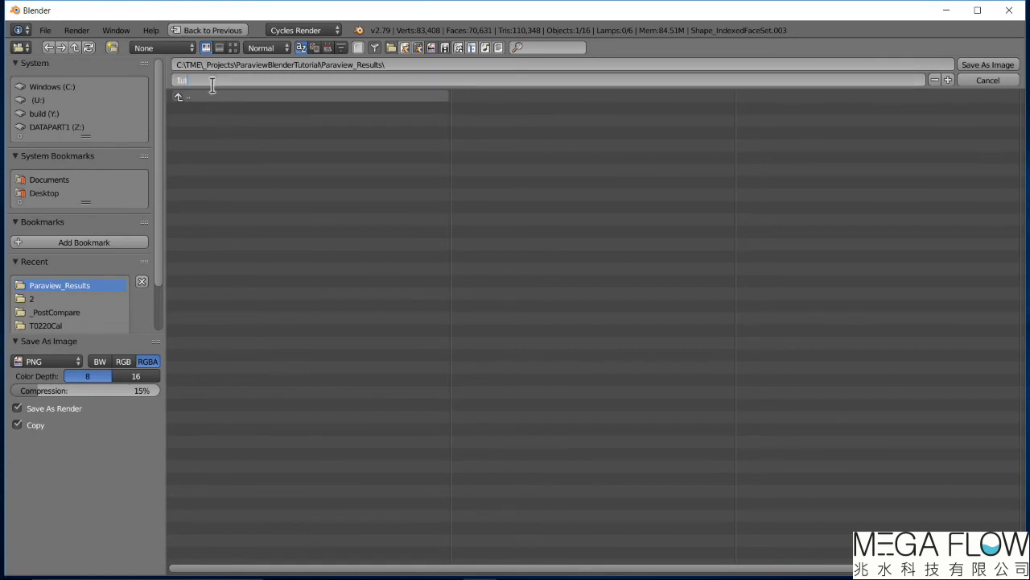
pyautogui.write('01')
pyautogui.press('Return')
pyautogui.click(980, 64)
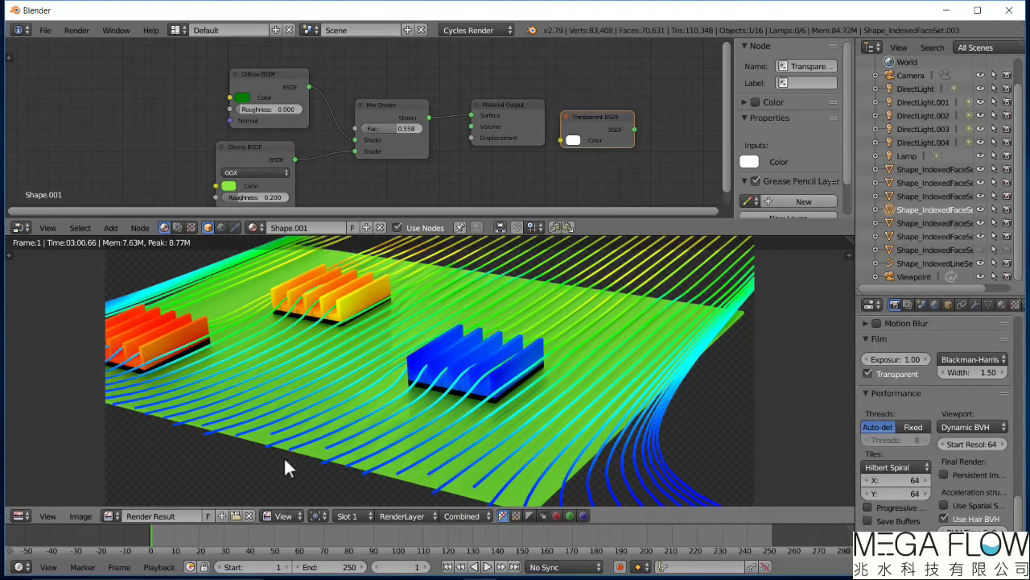
# Step: Leave the Render Result with Esc to get back to the 3D View
pyautogui.press('Escape')
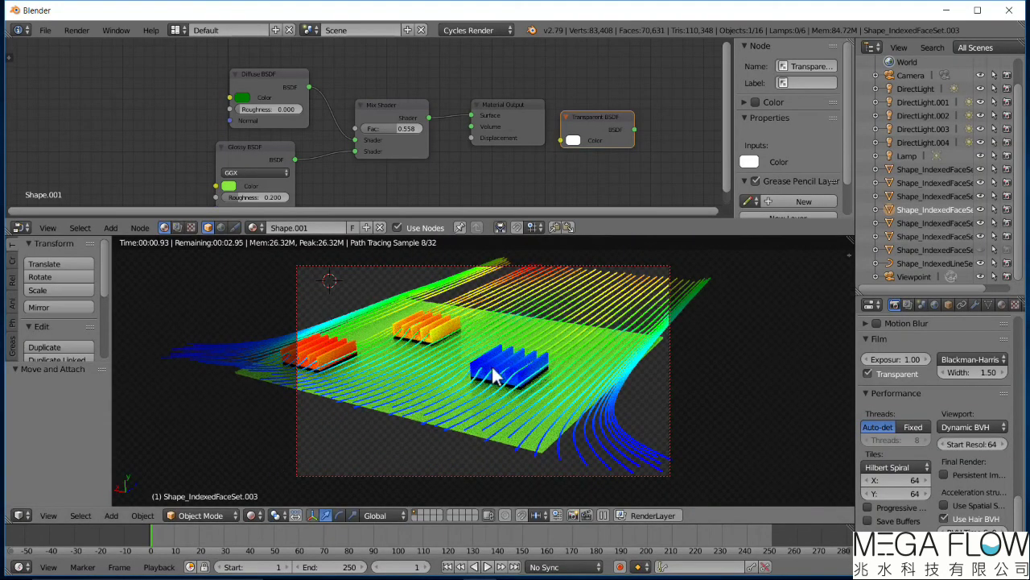